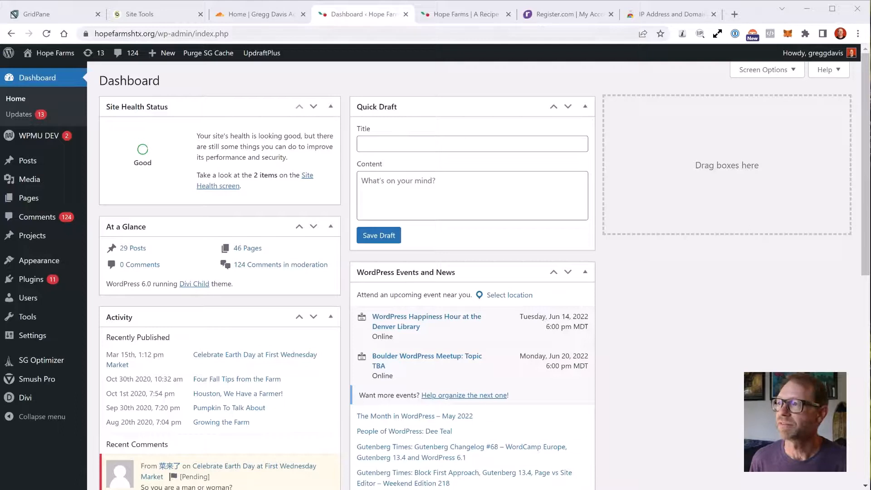
Look over the live Hope Farms home page at hopefarmshtx.org, including its sections and navigation menu
drag(96, 34, 181, 33)
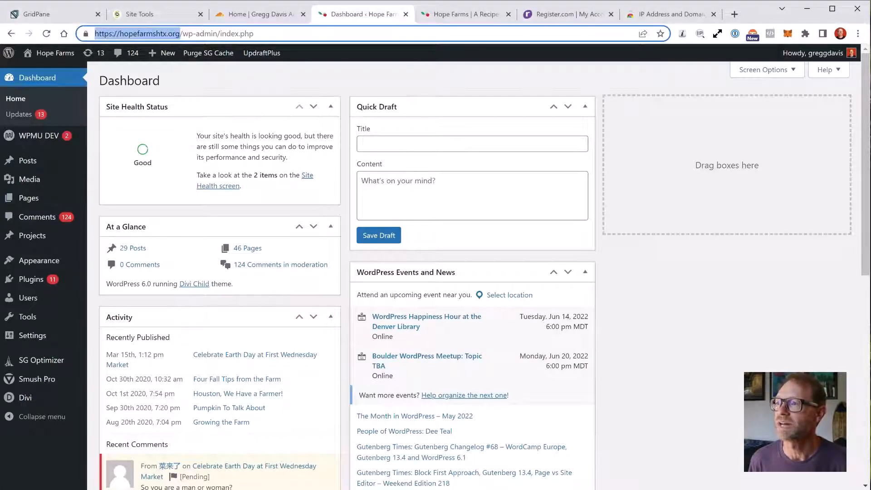
key(Escape)
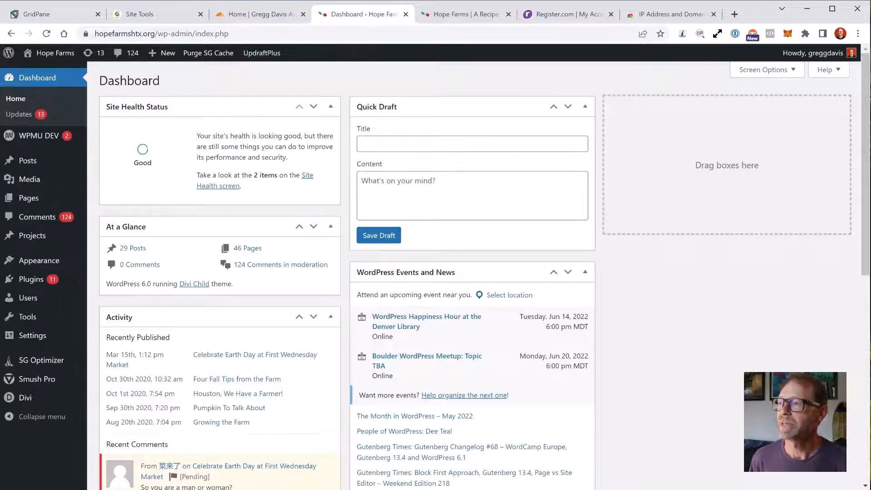
click(460, 14)
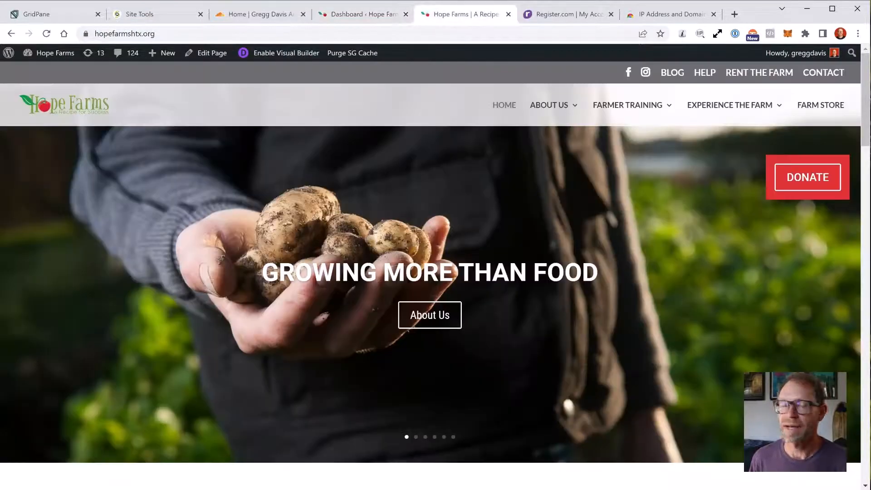
scroll(436, 272, down, 5)
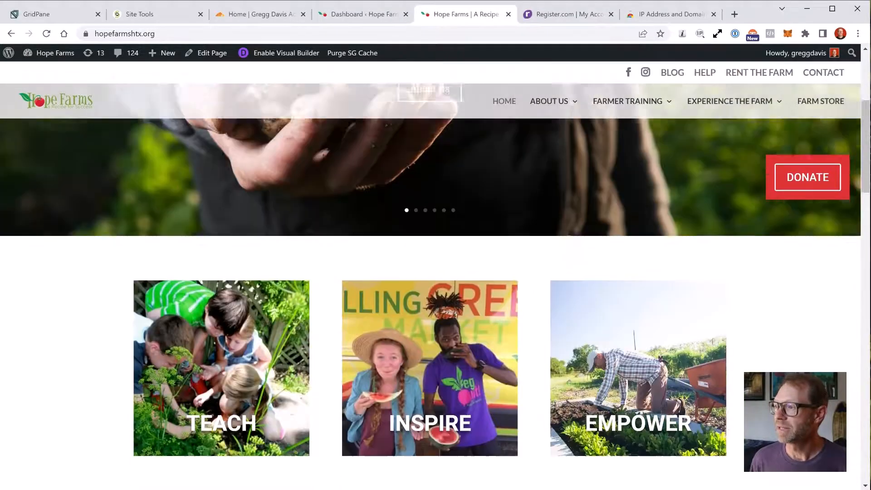
scroll(435, 272, down, 15)
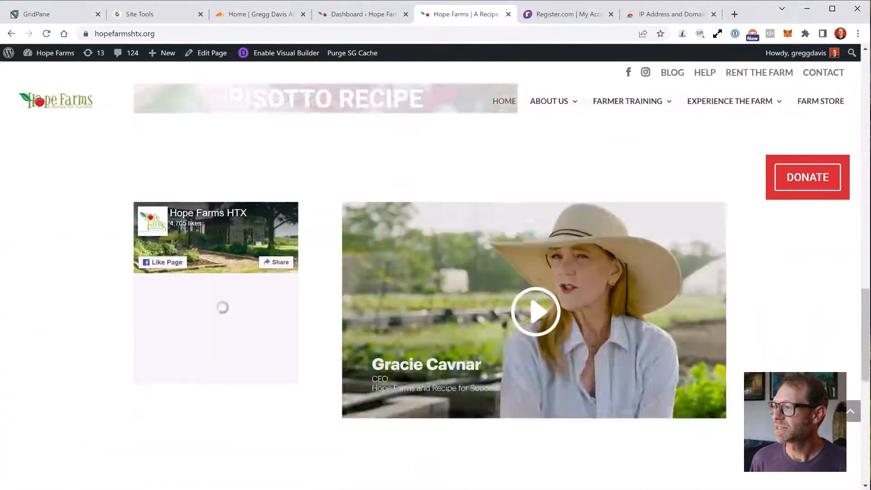
scroll(436, 273, down, 10)
scroll(436, 273, up, 15)
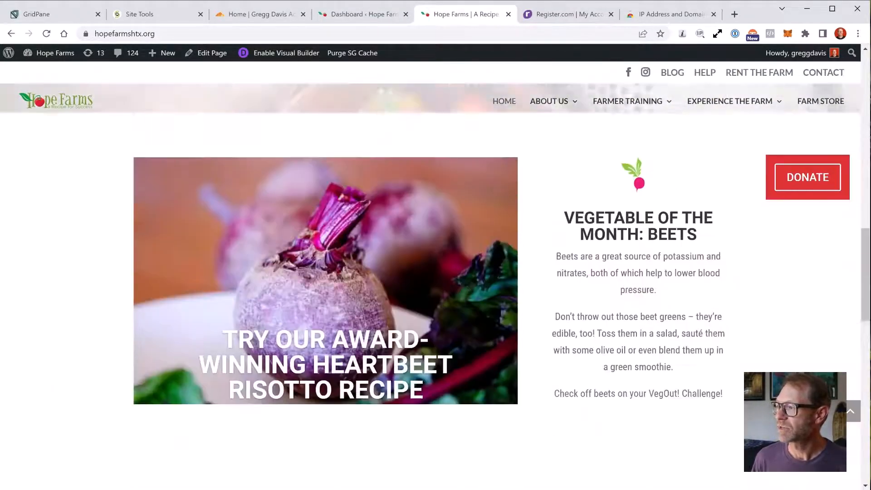
scroll(436, 273, up, 10)
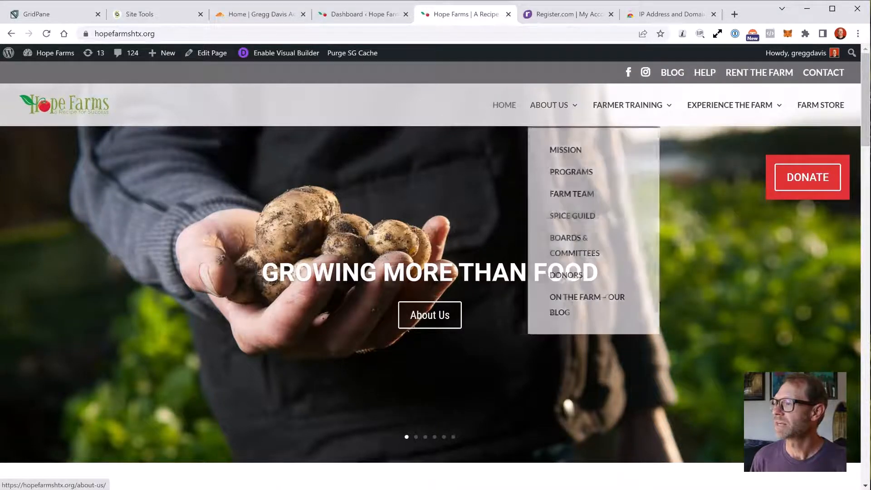
mouse_move(730, 105)
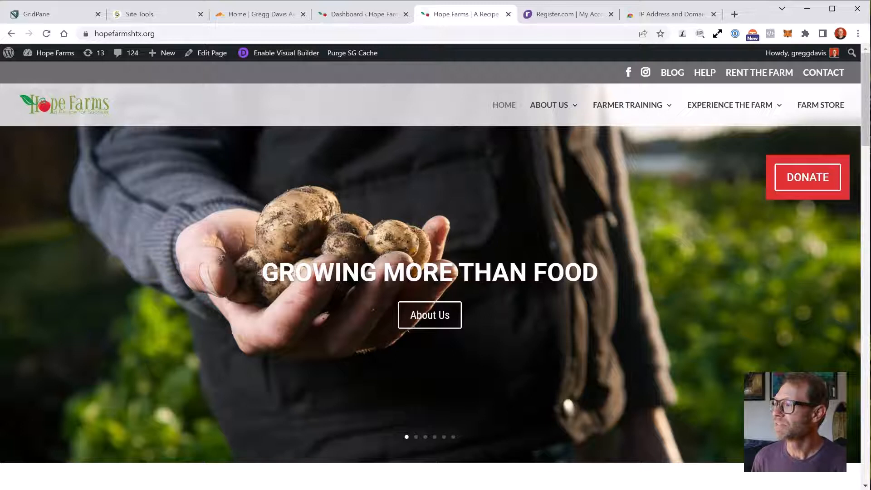
Look up the site's server IP with the IP Address and Domain Information extension and view that extension's Chrome Web Store page
click(701, 34)
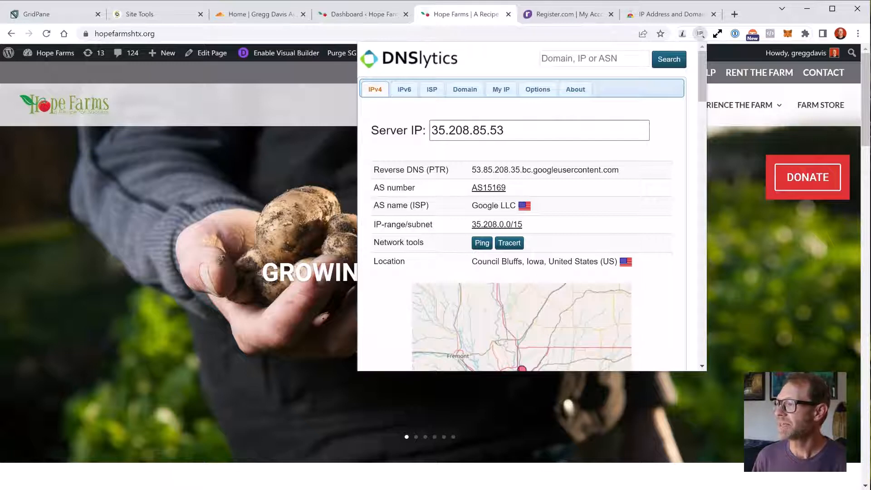
click(667, 14)
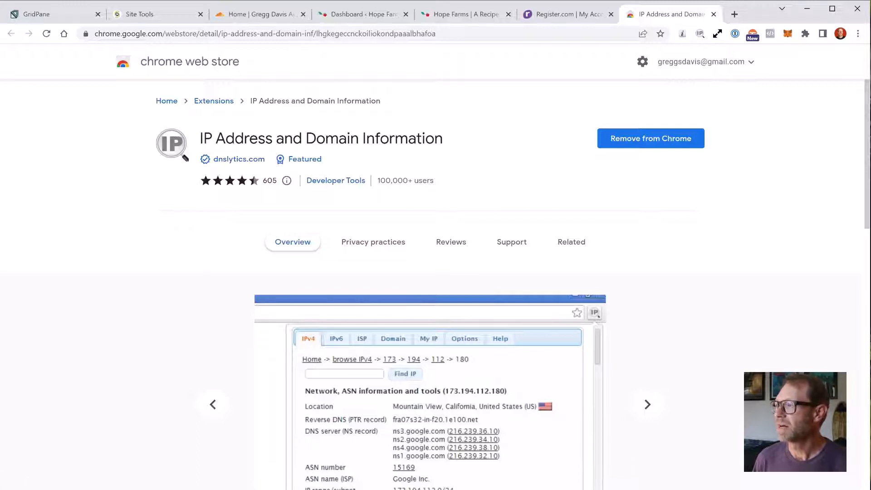
Open Chrome's extension management page and locate the IP Address and Domain Information extension among the installed ones
click(859, 33)
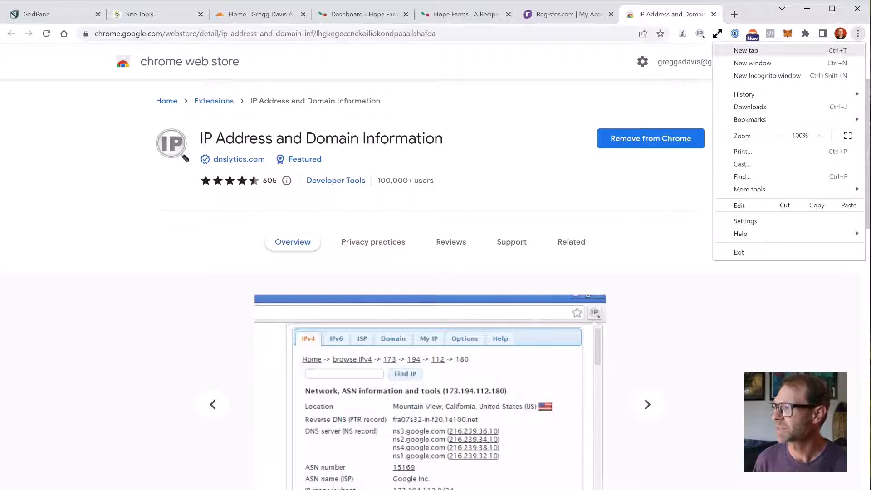
mouse_move(750, 190)
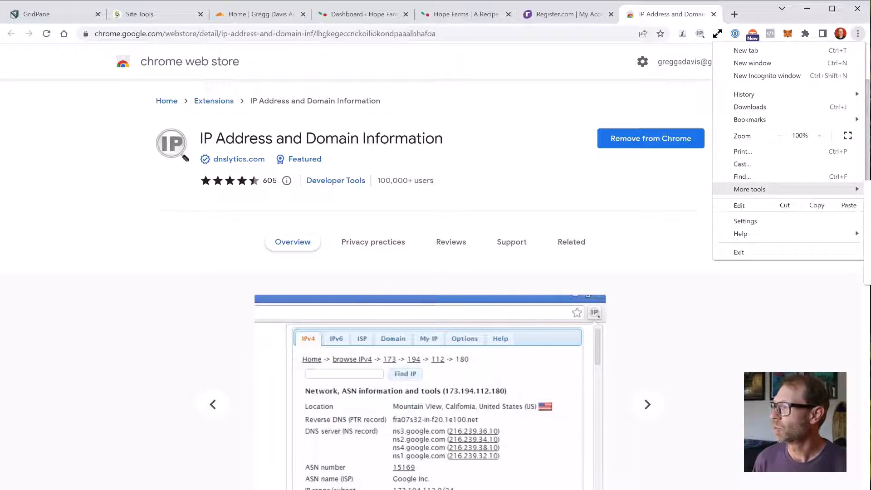
click(869, 246)
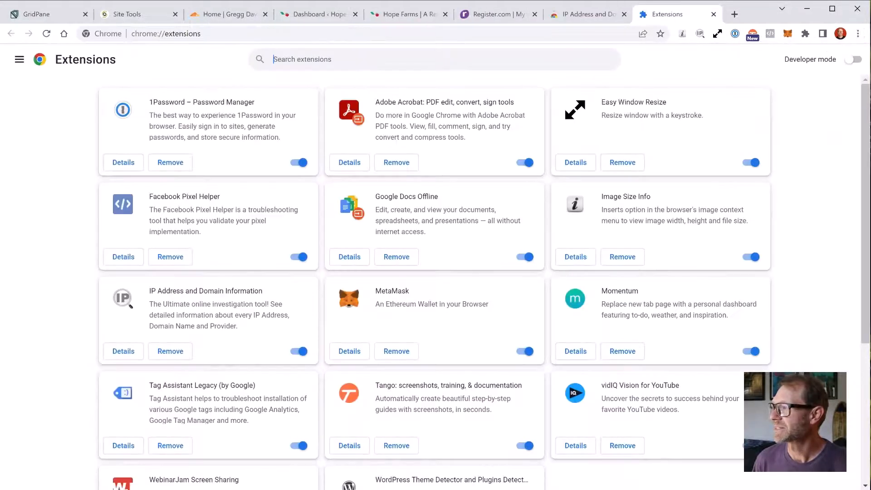
scroll(435, 281, down, 3)
scroll(520, 94, up, 3)
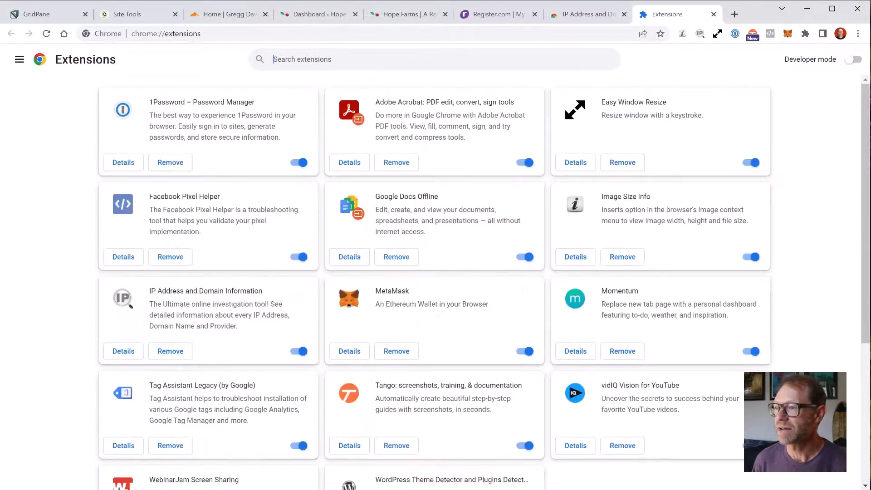
drag(149, 291, 262, 291)
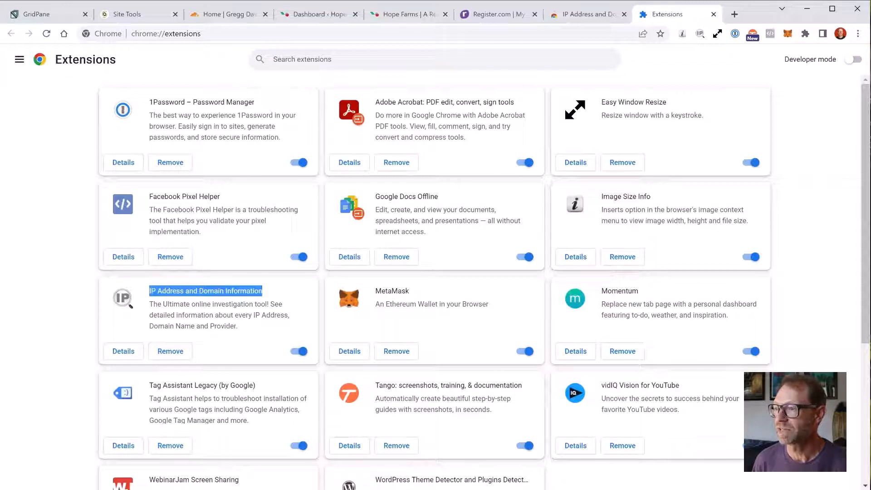
click(268, 293)
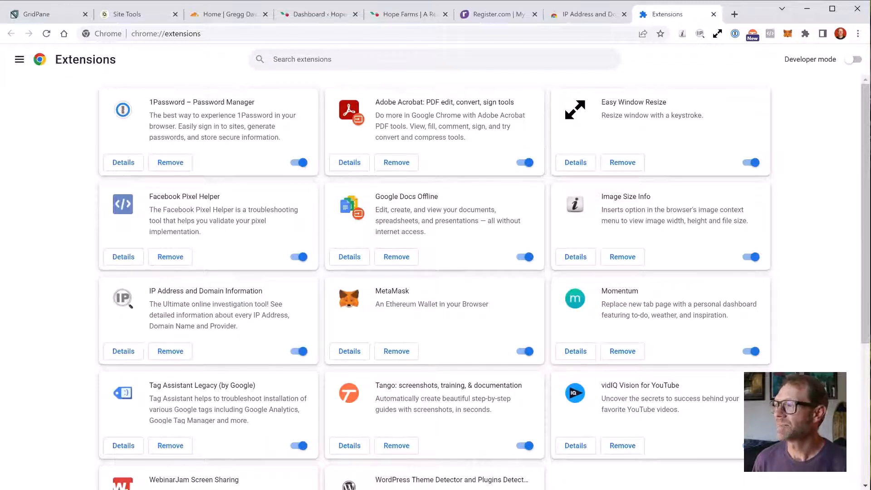
Search the Chrome Web Store for "IP ADRES" from the extension management page, and close the store results and extensions pages
click(19, 59)
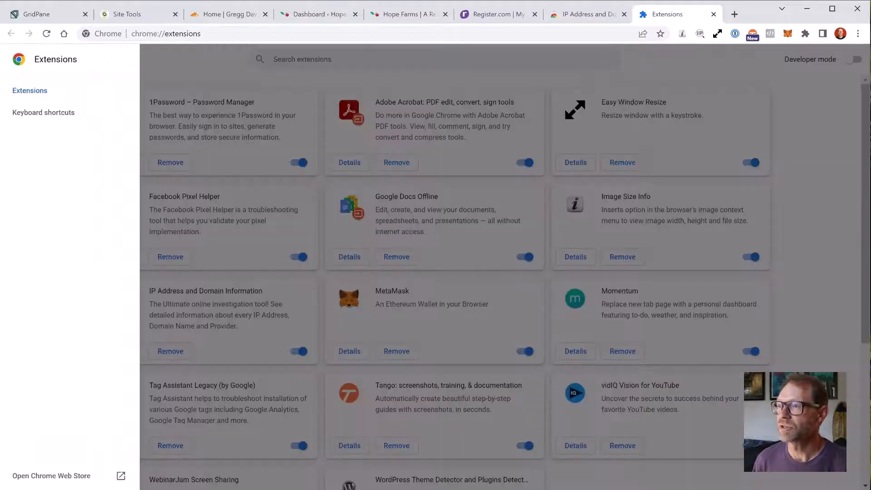
click(51, 476)
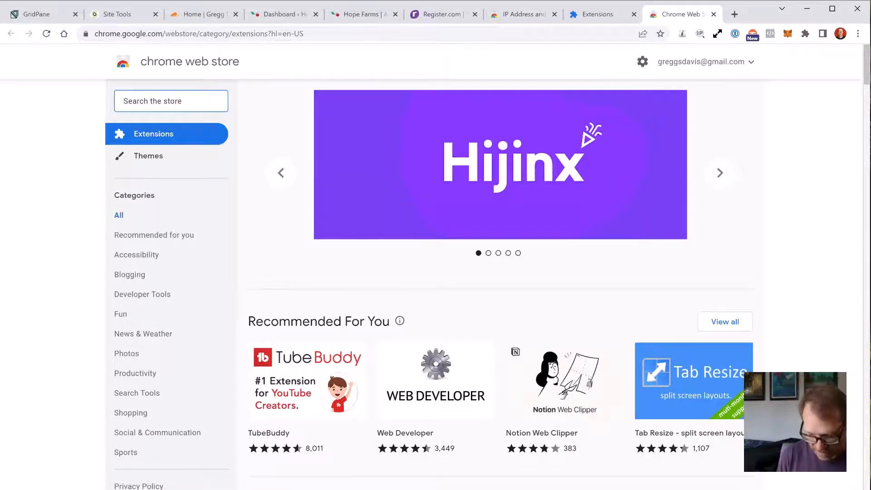
text(IP ADRES)
key(Return)
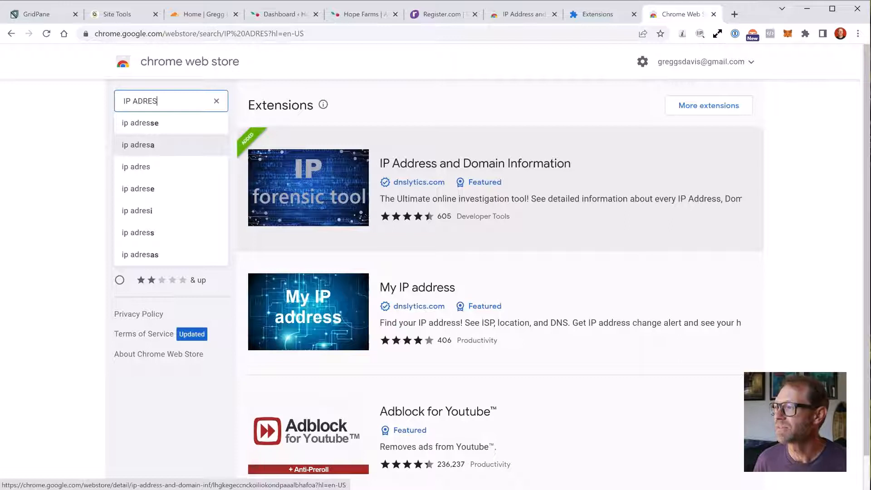
click(714, 14)
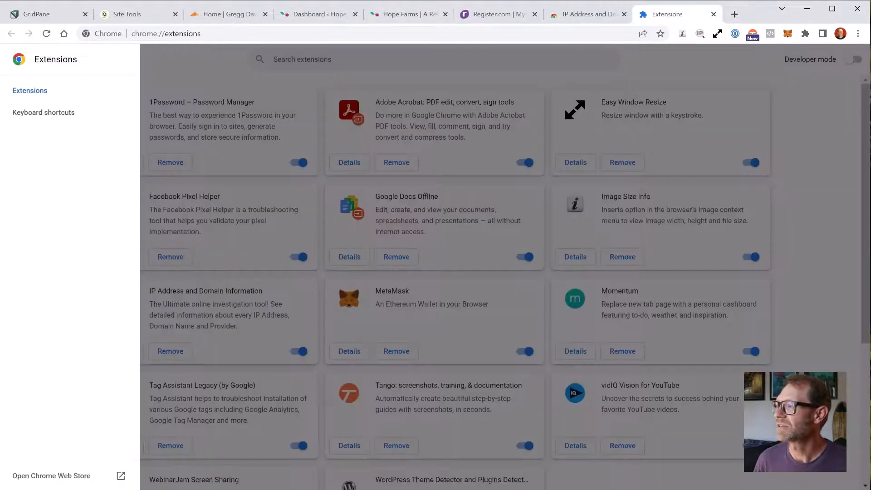
click(714, 14)
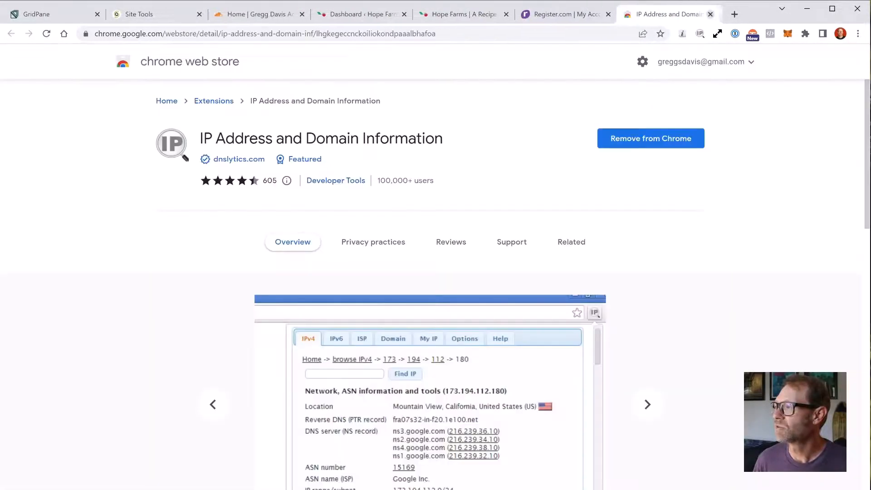
Return to the Hope Farms home page and show its IPv4 server details with the IP Address and Domain Information extension
click(458, 14)
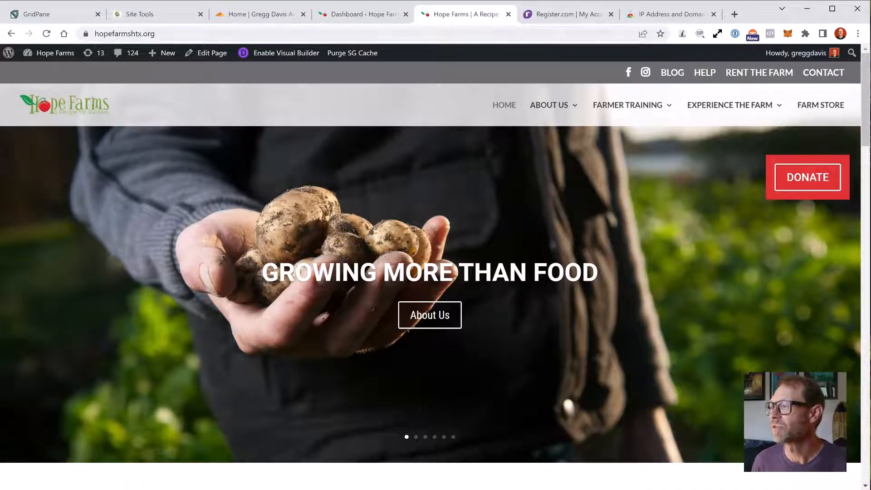
click(700, 34)
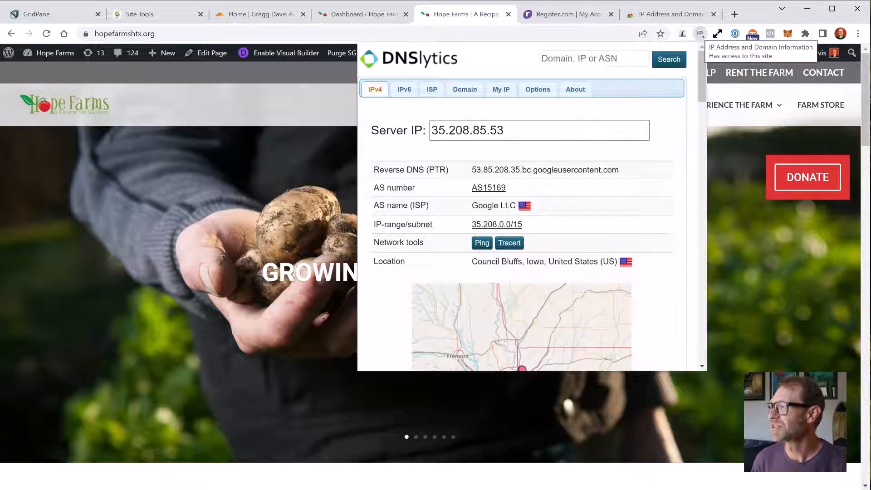
Unpin the MetaMask extension from the browser toolbar and close the extensions list
click(806, 34)
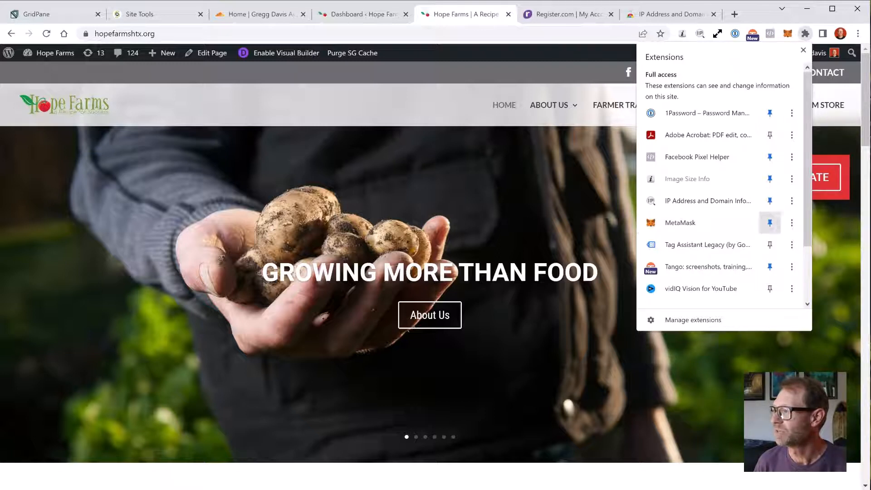
click(770, 223)
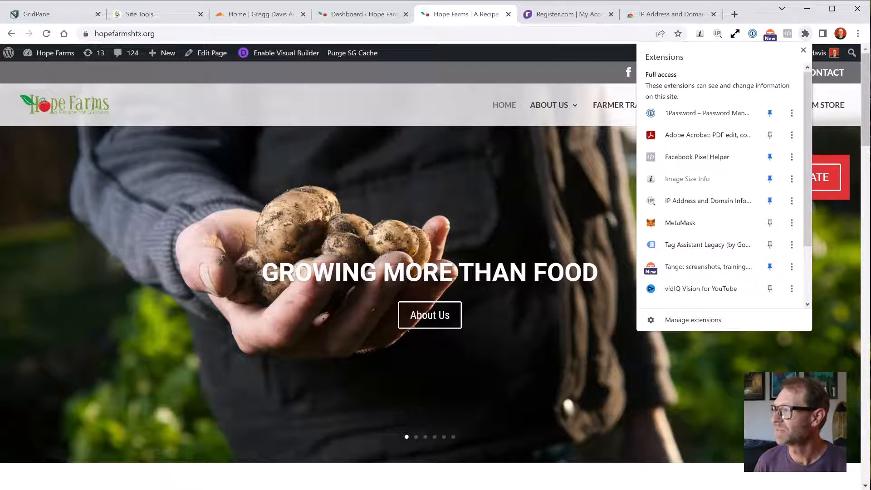
click(803, 50)
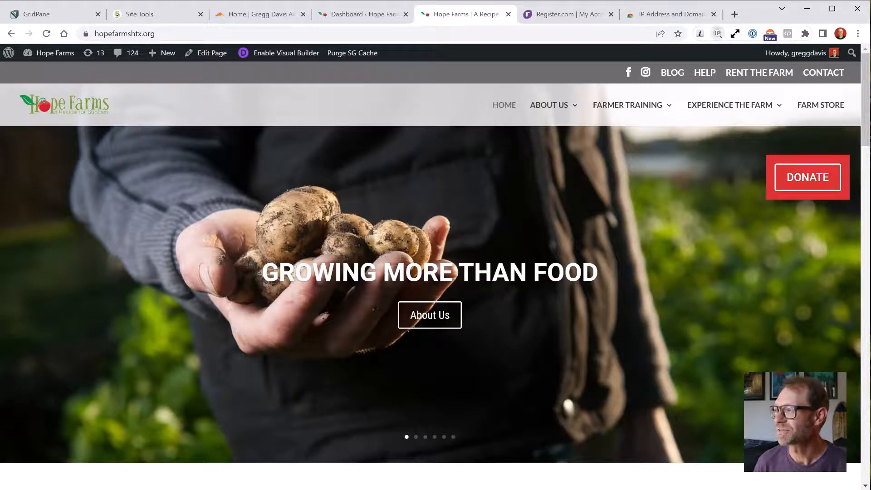
Bring up the DNSlytics lookup for hopefarmshtx.org again and highlight the server IP address
click(717, 34)
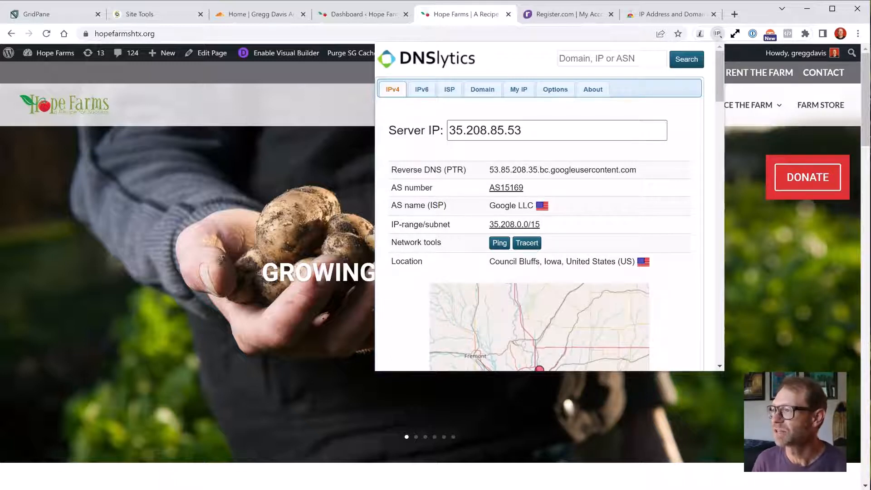
drag(522, 130, 449, 130)
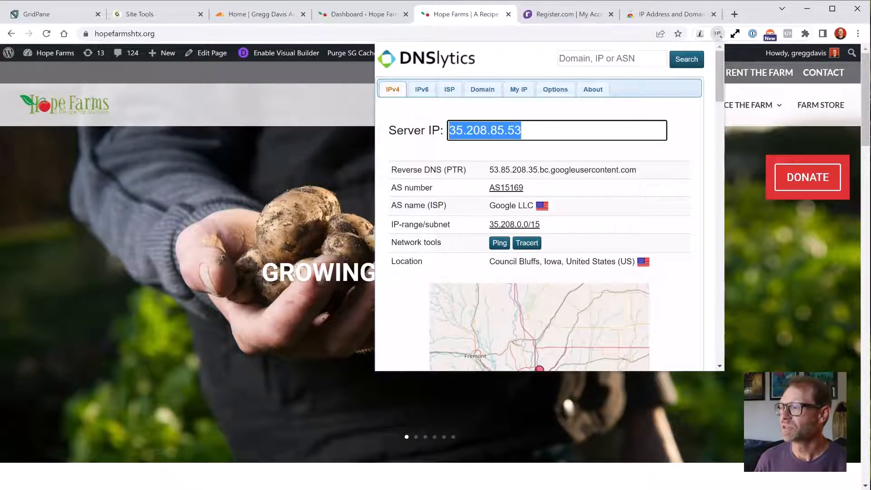
click(540, 151)
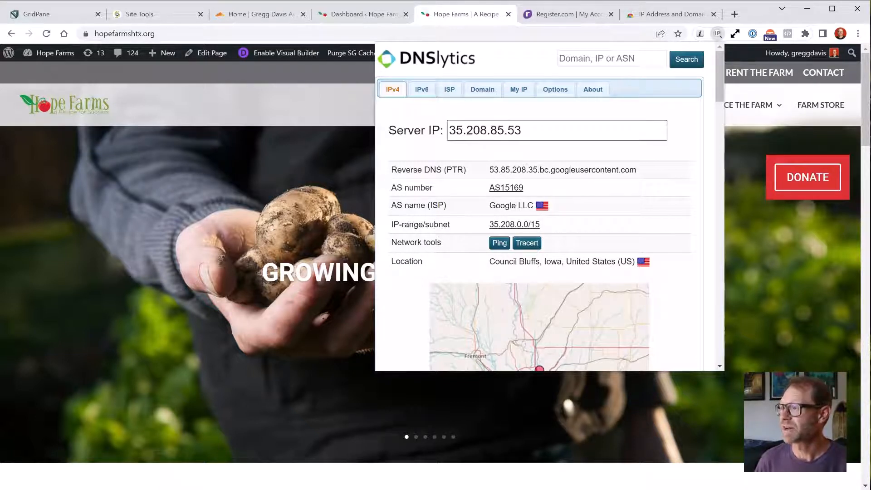
drag(449, 130, 522, 130)
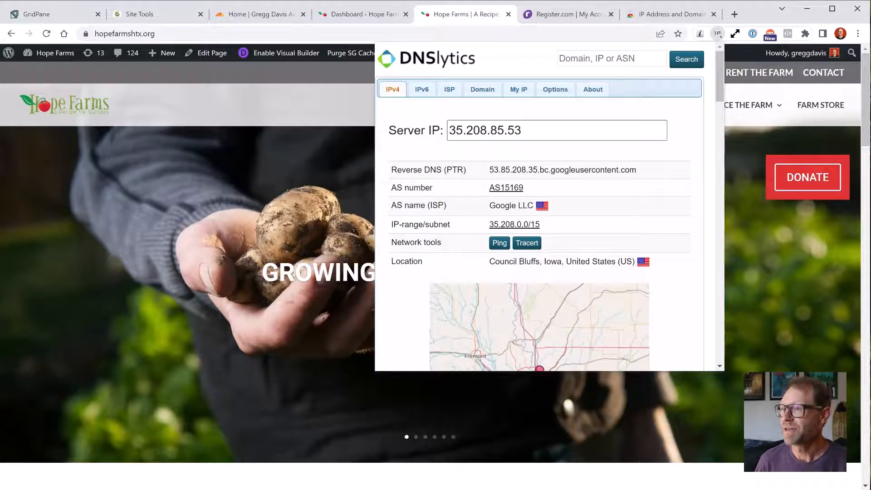
Examine the server's location map, hosted domains, DNSBL status and Whois record in the DNSlytics results
scroll(550, 207, down, 6)
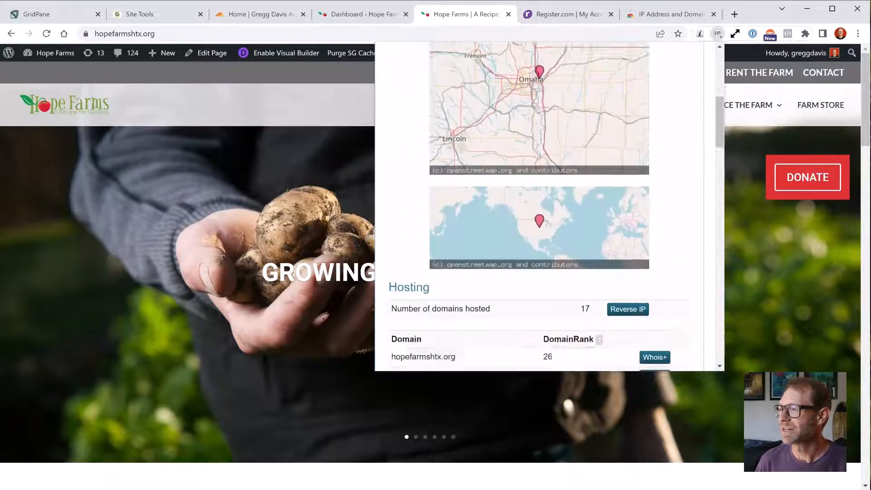
scroll(549, 206, down, 4)
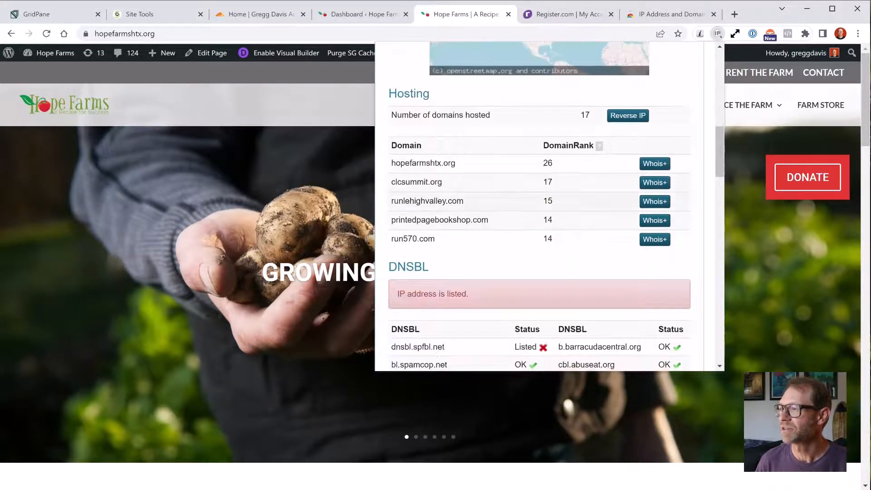
scroll(549, 207, down, 8)
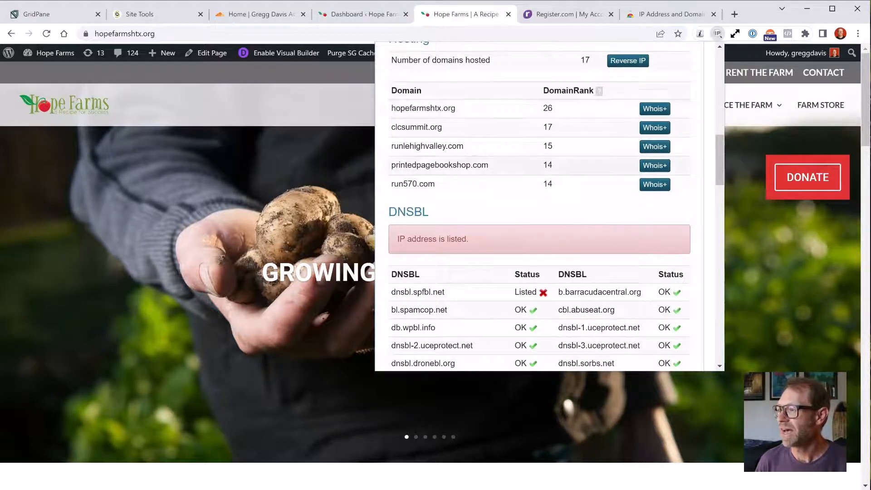
scroll(550, 206, down, 3)
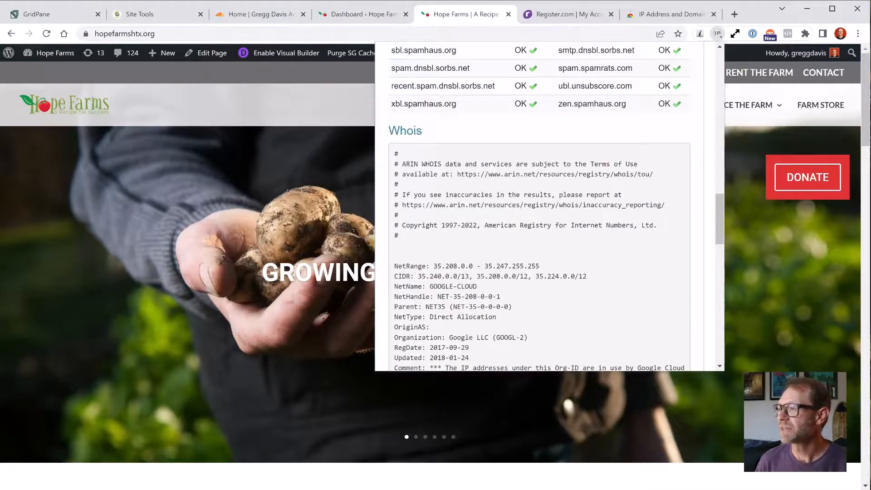
scroll(550, 206, down, 1)
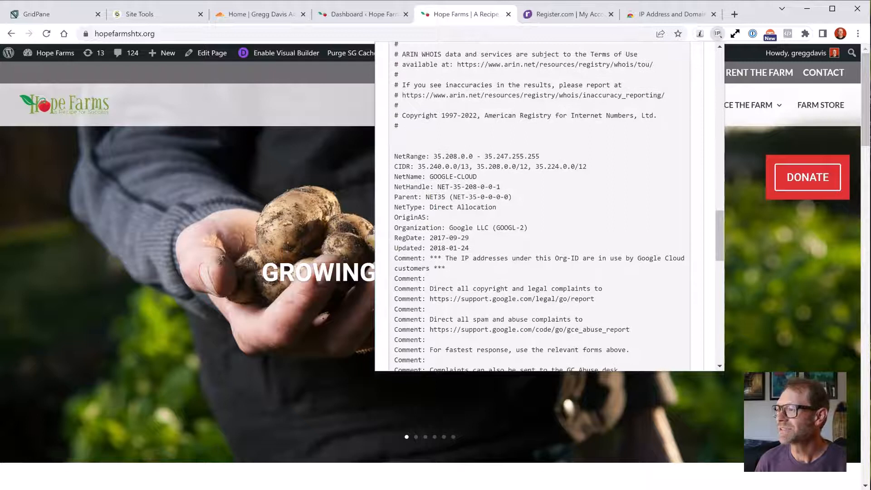
Read through the rest of the server's Whois record and return to the start of the IPv4 results
scroll(549, 207, down, 9)
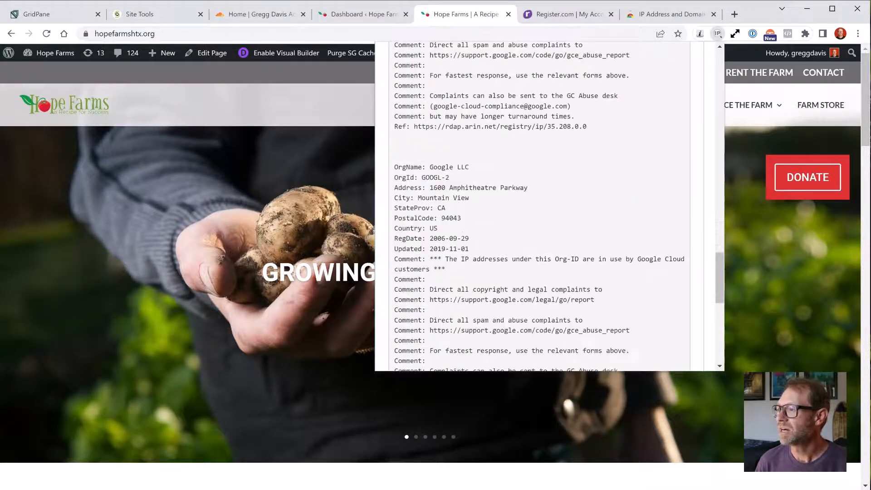
scroll(549, 207, down, 2)
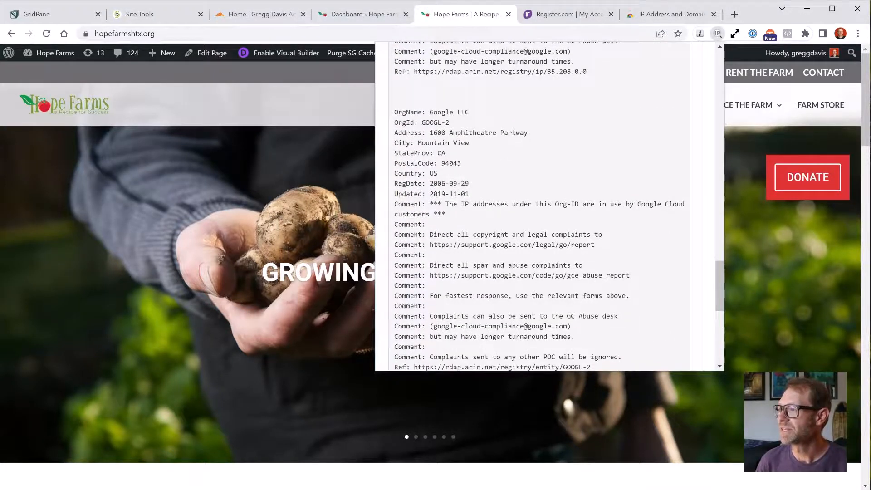
scroll(550, 206, up, 15)
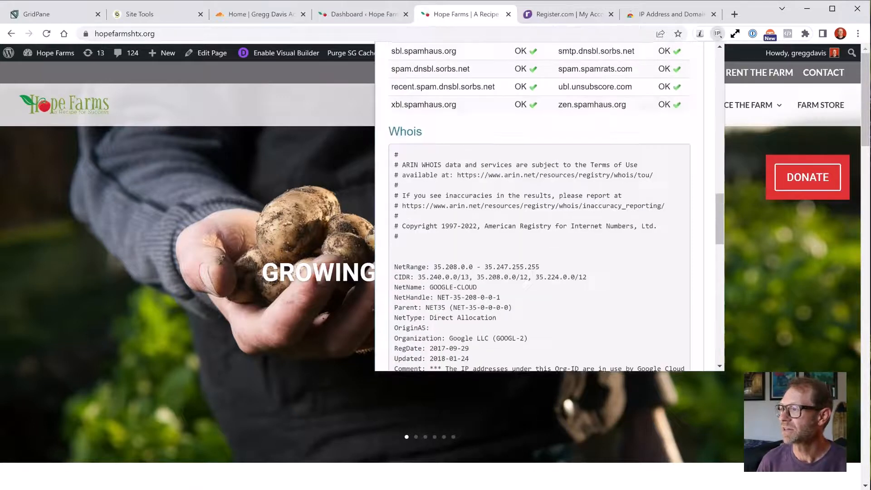
scroll(549, 206, up, 8)
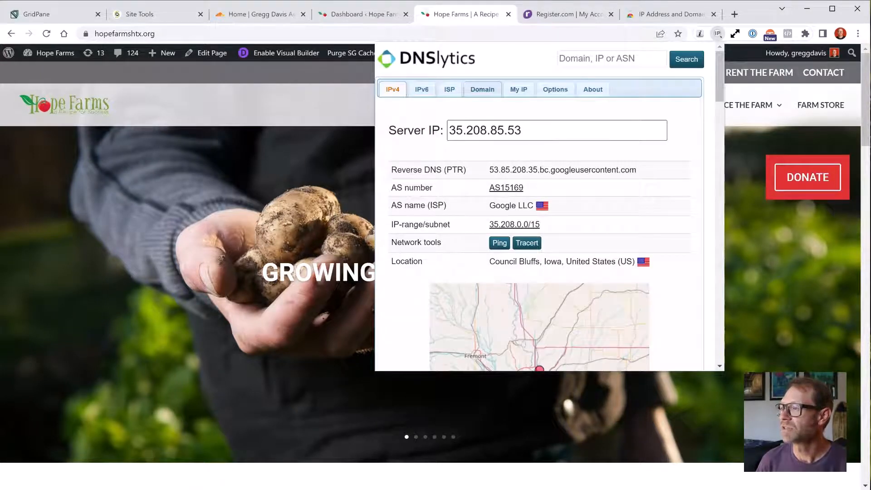
Show the domain details for hopefarmshtx.org in DNSlytics and review its DNS records, highlighting the first MX record
click(483, 89)
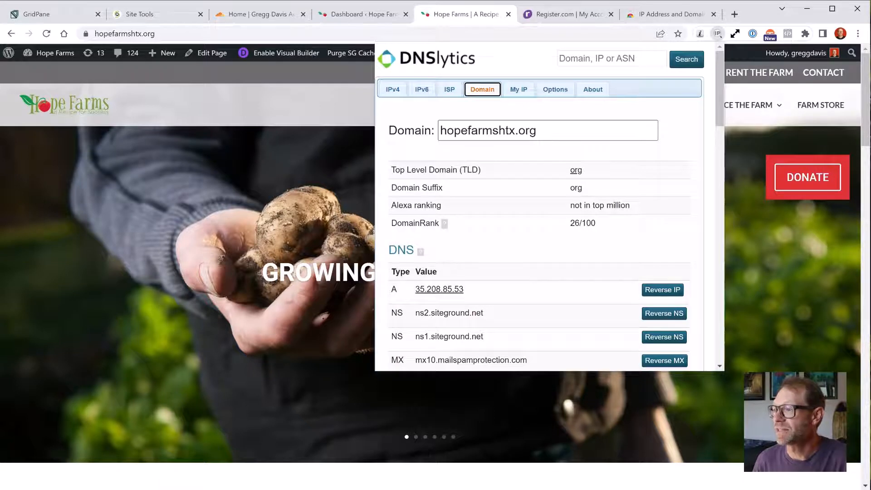
scroll(549, 204, down, 1)
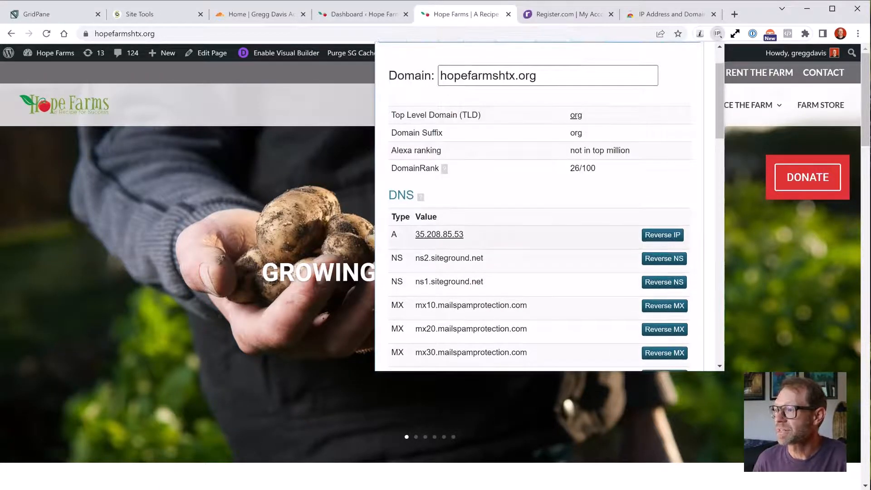
scroll(549, 204, down, 1)
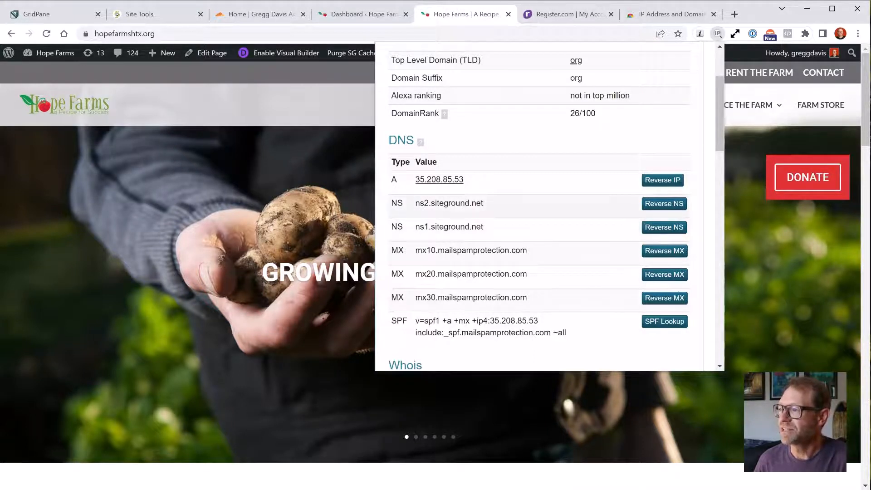
scroll(540, 207, down, 1)
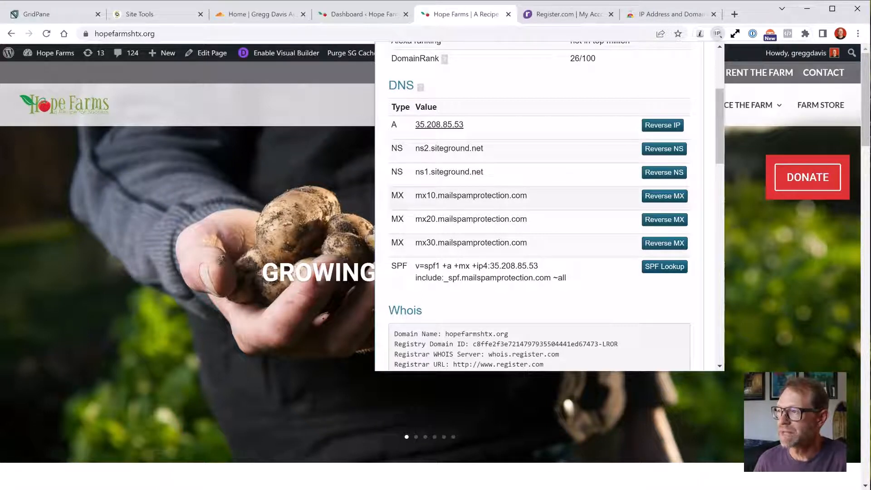
drag(437, 196, 521, 197)
click(522, 197)
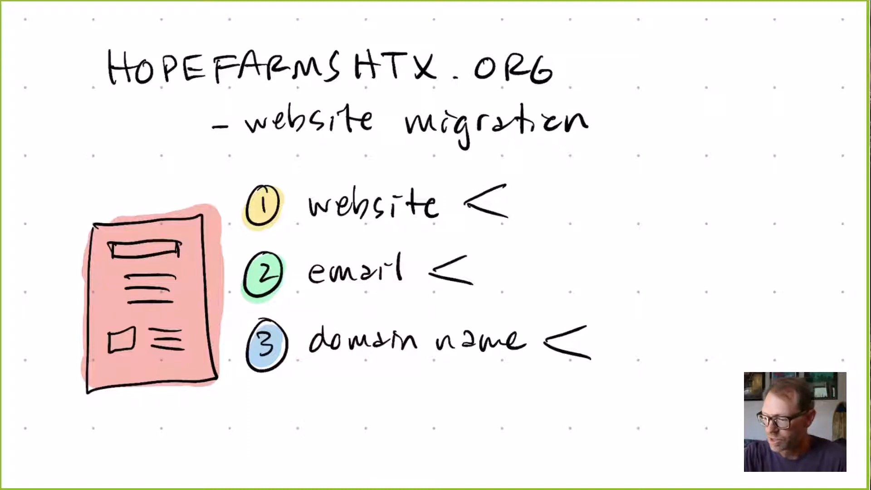
On the whiteboard, underline the heading HOPEFARMSHTX.ORG and handwrite "= SiteGround" after "website migration"
scroll(435, 245, up, 1)
scroll(436, 245, down, 1)
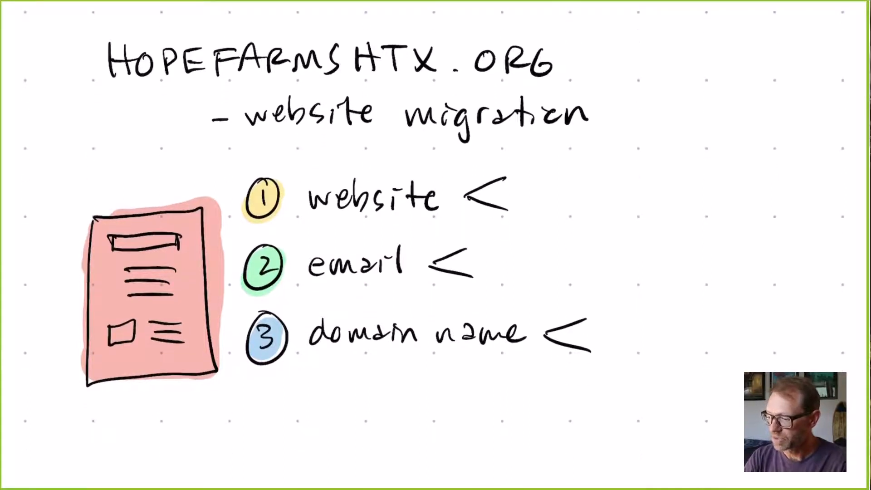
drag(99, 101, 549, 88)
mouse_move(612, 107)
mouse_down()
mouse_move(658, 122)
mouse_move(647, 129)
mouse_up()
mouse_move(678, 113)
mouse_down()
mouse_move(676, 125)
mouse_move(691, 103)
mouse_up()
drag(697, 100, 695, 122)
mouse_move(692, 113)
mouse_down()
mouse_move(712, 110)
mouse_move(716, 122)
mouse_up()
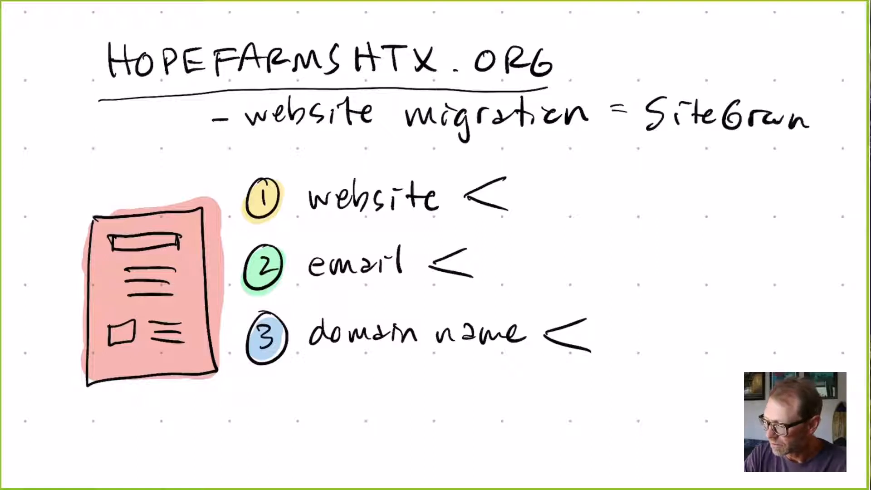
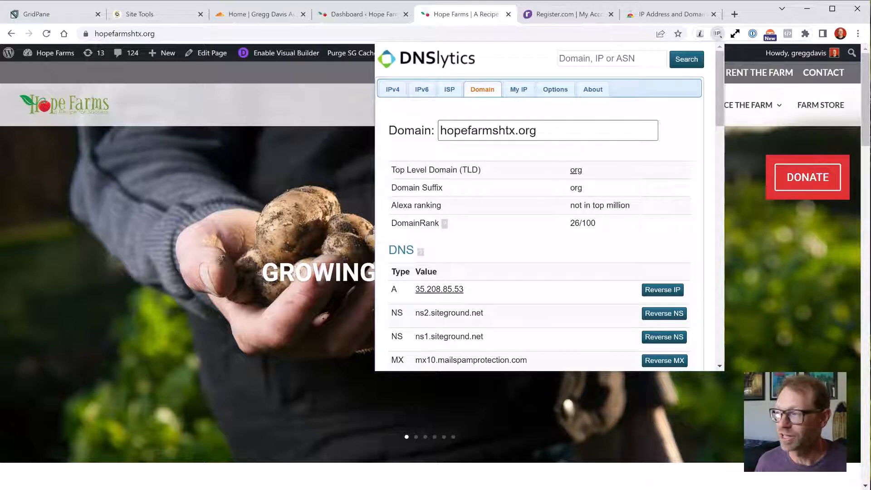
Compare the domain's DNS records in DNSlytics with the SiteGround Site Tools dashboard, highlighting the site's domain name and Site IP there
scroll(540, 207, down, 2)
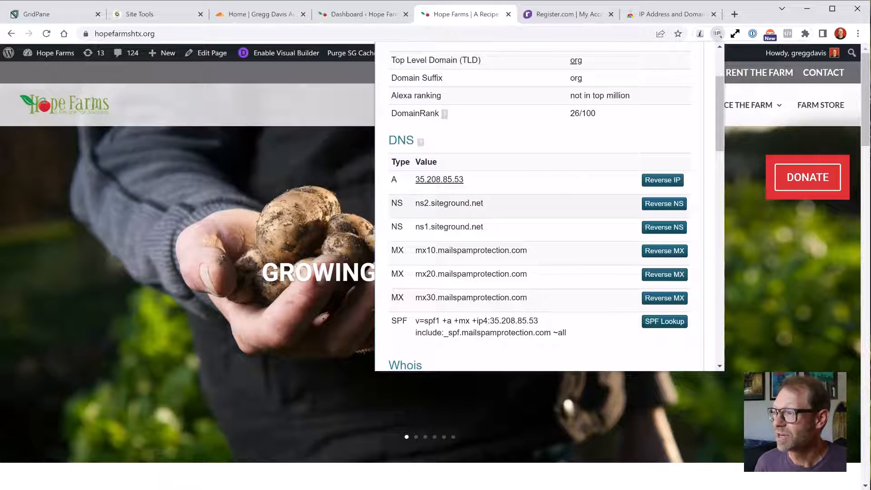
scroll(540, 206, up, 2)
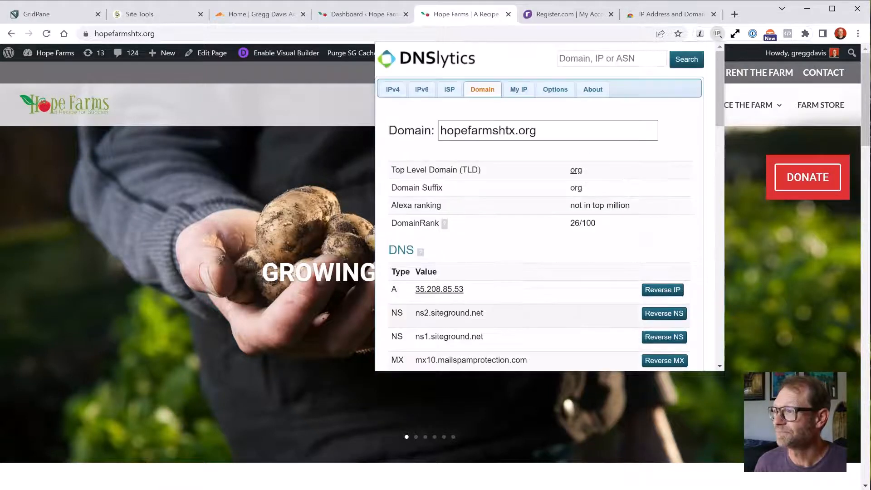
click(145, 14)
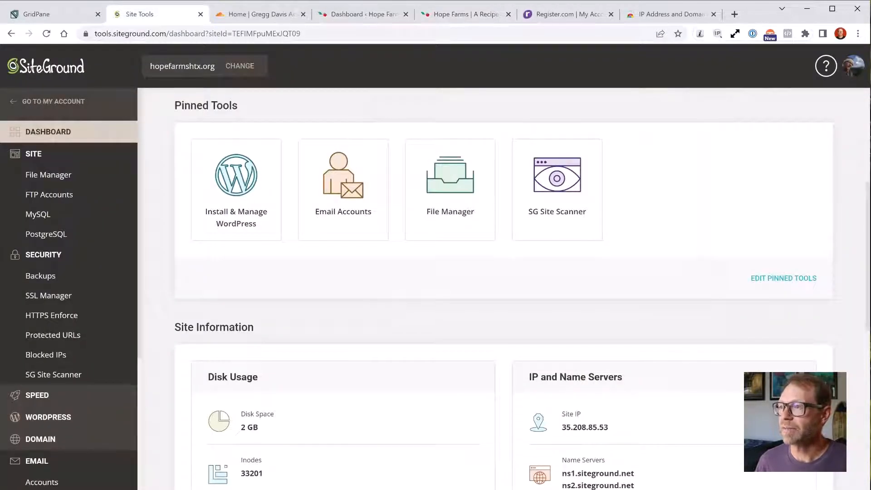
drag(150, 66, 215, 66)
click(215, 66)
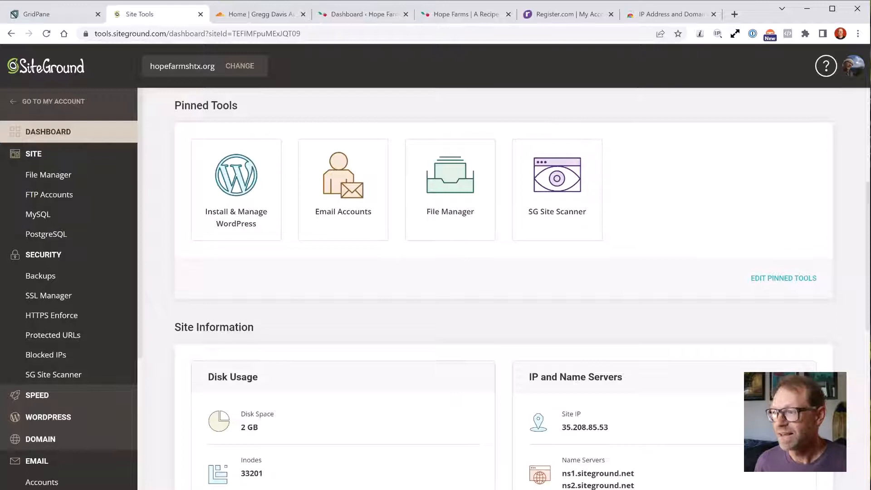
scroll(503, 290, down, 1)
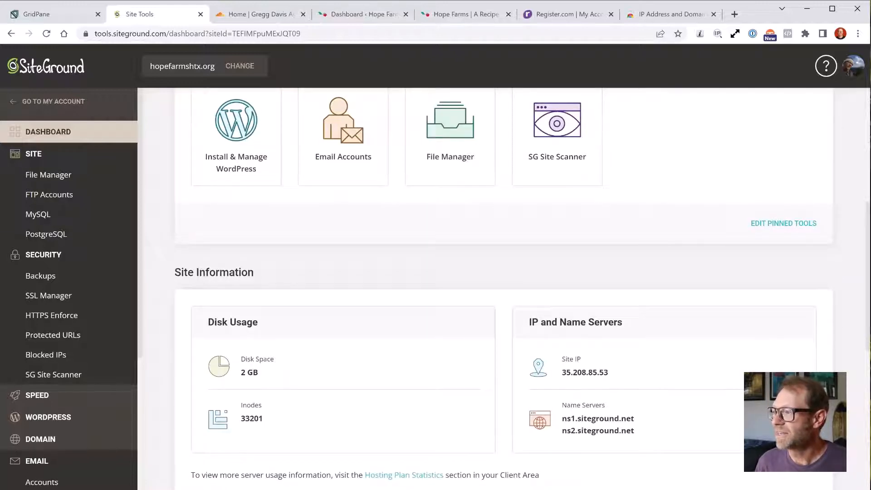
double_click(585, 373)
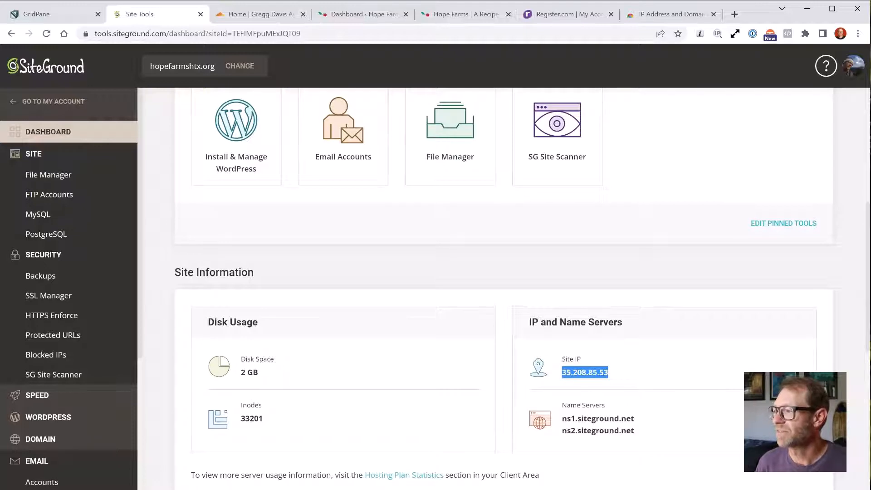
click(585, 372)
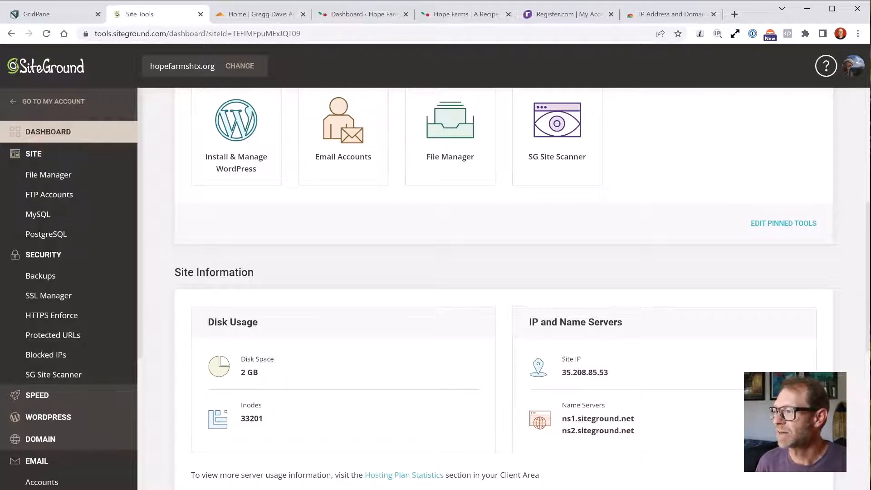
Show the Hope Farms server IP in DNSlytics again, and highlight the second name server in SiteGround's site information
click(466, 15)
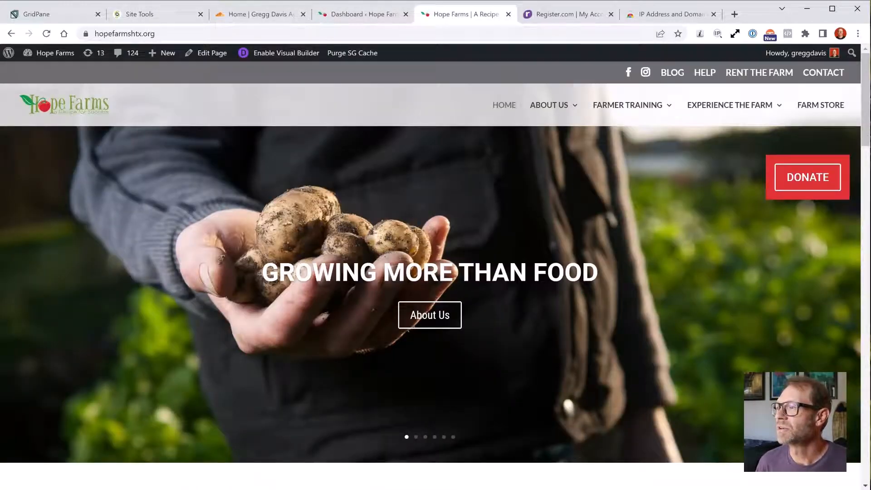
click(717, 34)
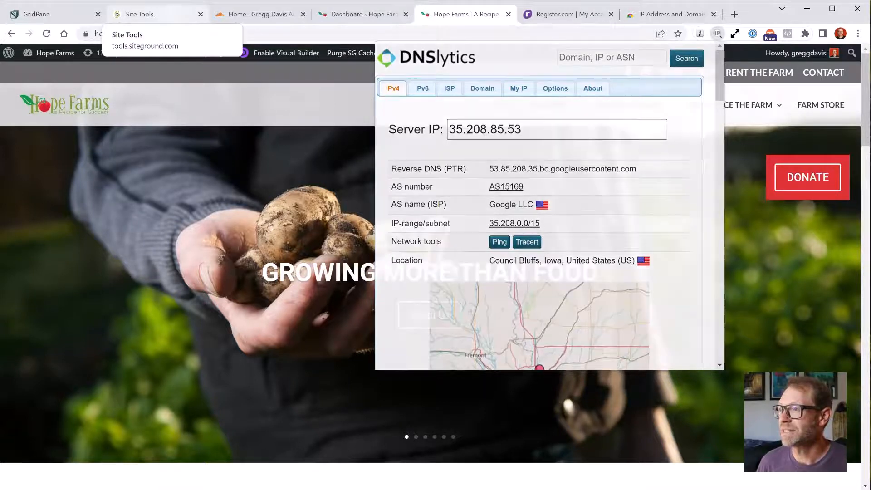
click(146, 15)
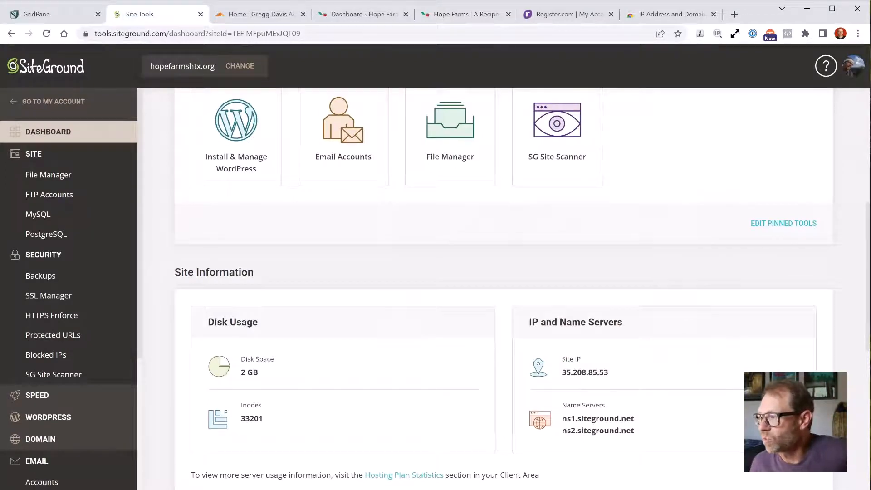
drag(571, 430, 635, 431)
click(644, 430)
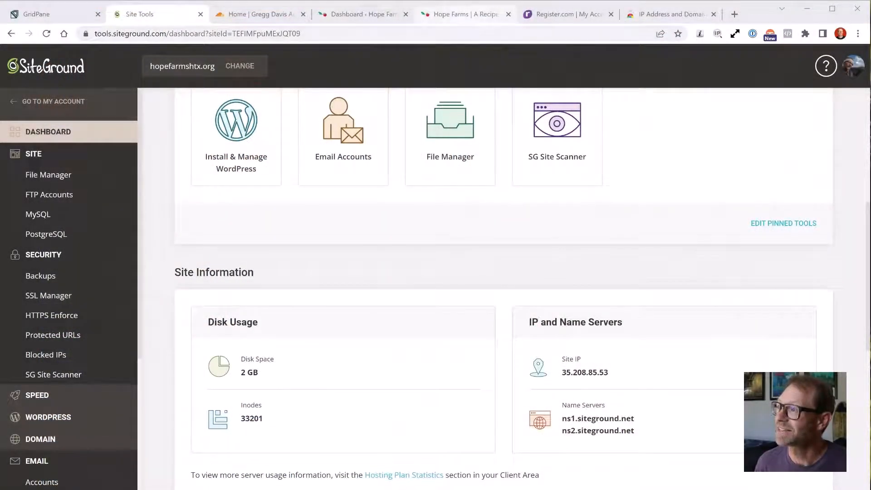
Return to the Hope Farms home page and bring up the domain's DNS records in the DNSlytics extension
click(465, 14)
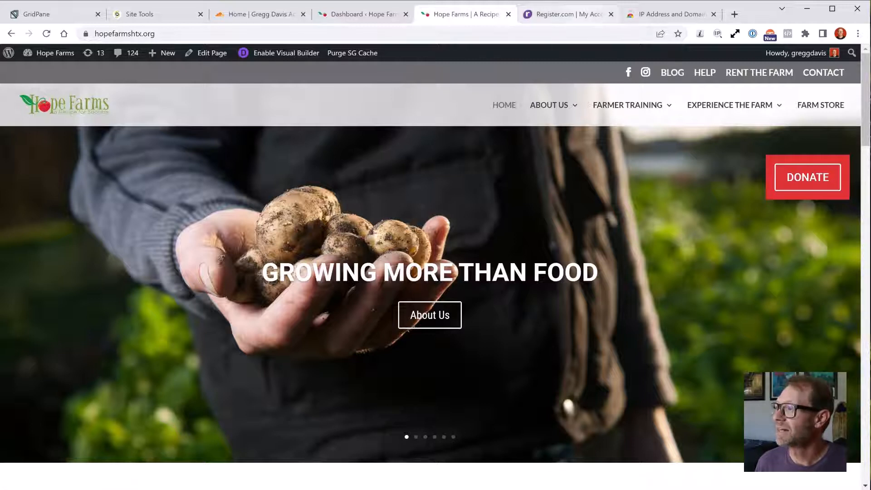
key(ctrl+Tab)
key(ctrl+shift+Tab)
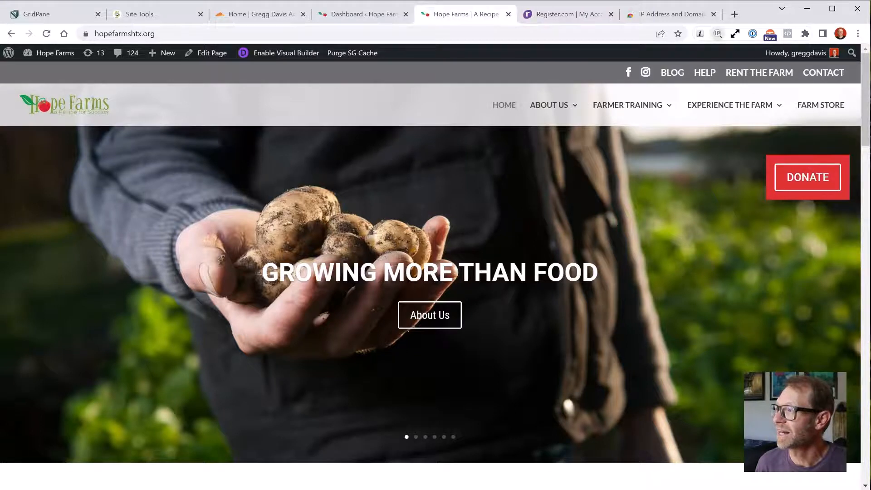
click(717, 34)
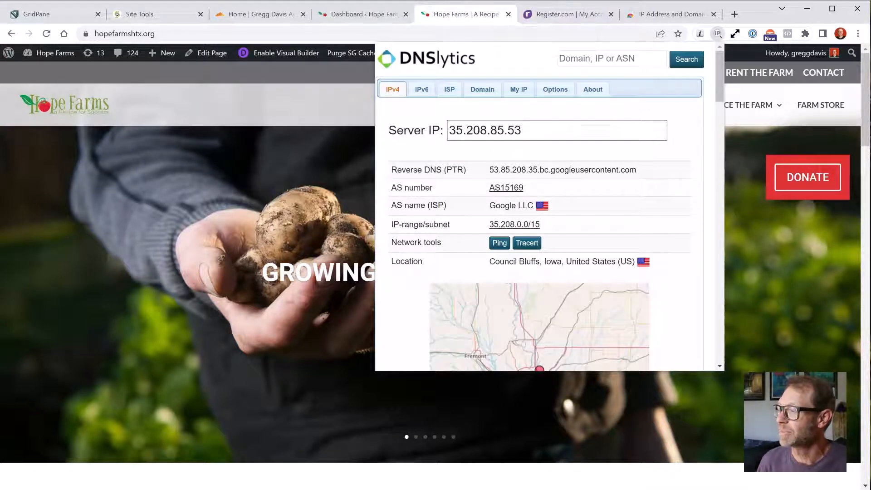
click(483, 89)
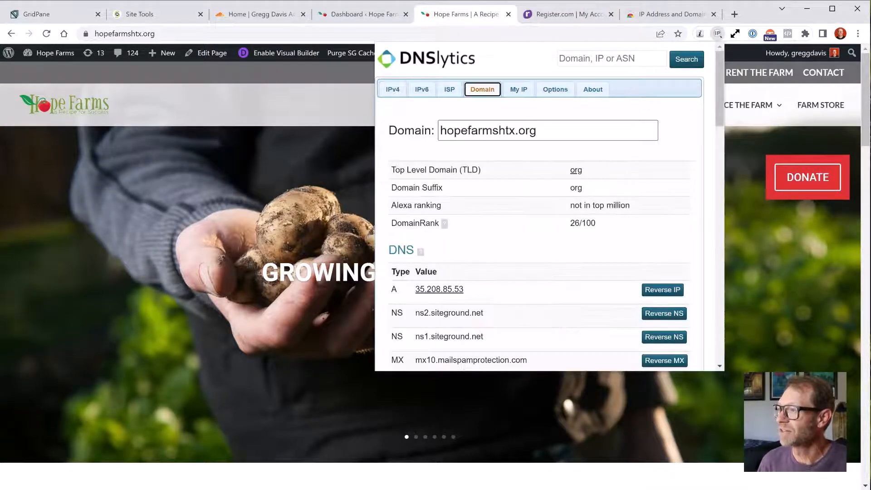
scroll(541, 227, down, 1)
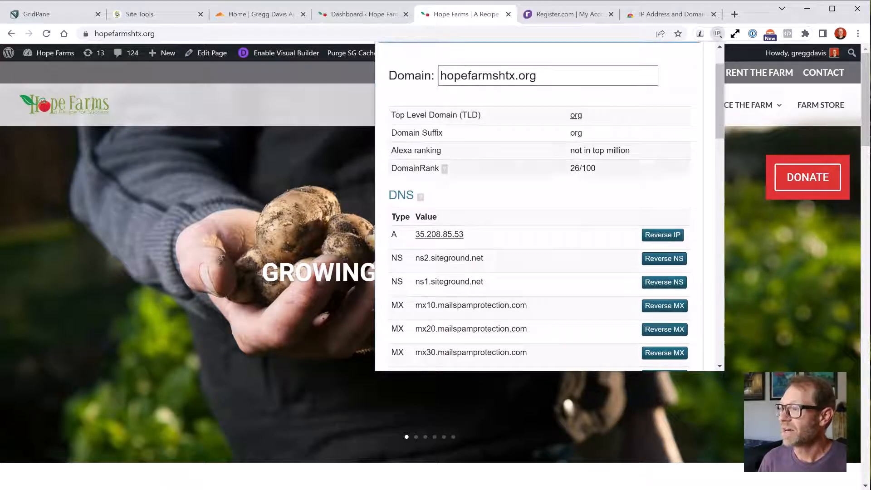
Examine the domain's Whois record in DNSlytics, including its registrar and dates, and highlight the registrant fields
scroll(540, 227, down, 5)
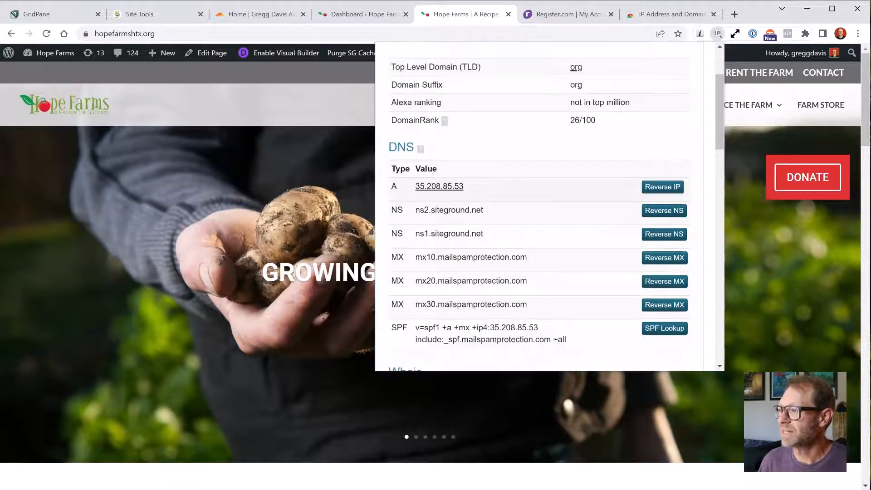
scroll(540, 227, down, 1)
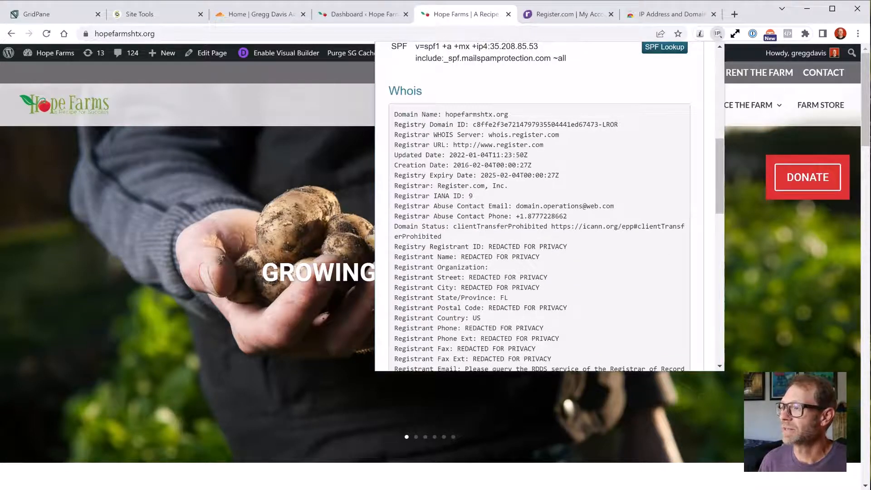
scroll(540, 227, down, 1)
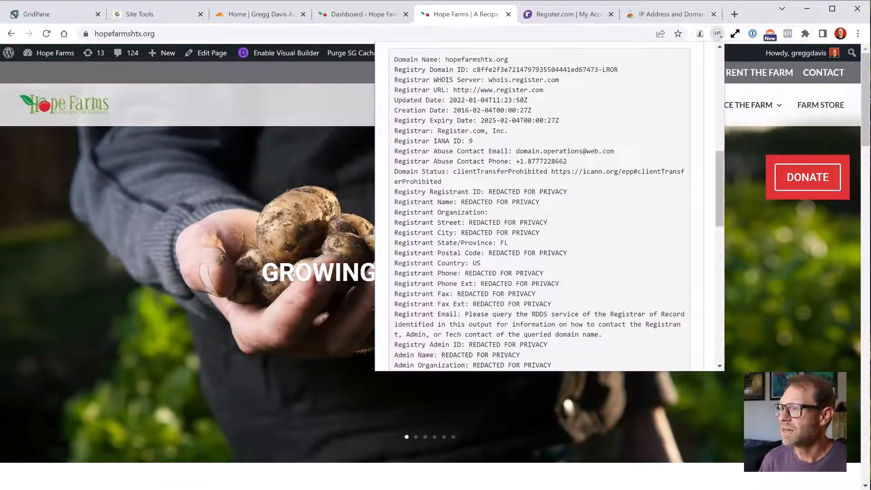
drag(398, 191, 493, 324)
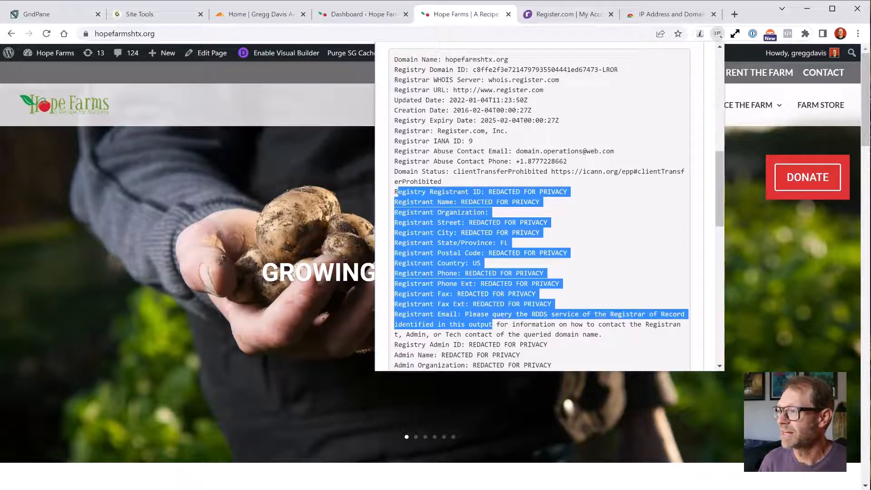
click(493, 324)
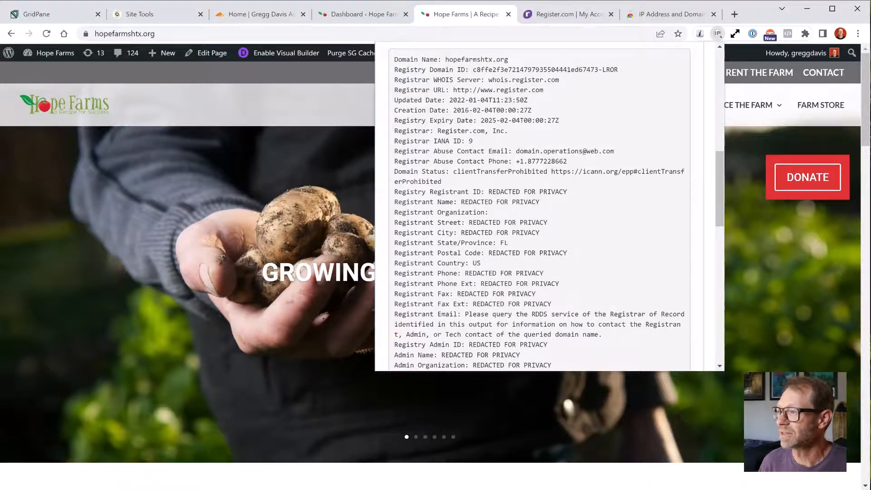
scroll(540, 209, down, 5)
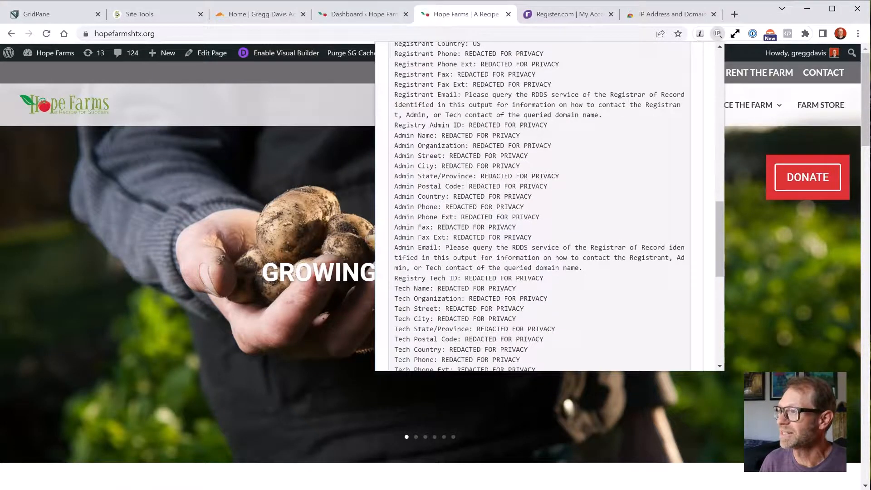
scroll(540, 209, up, 7)
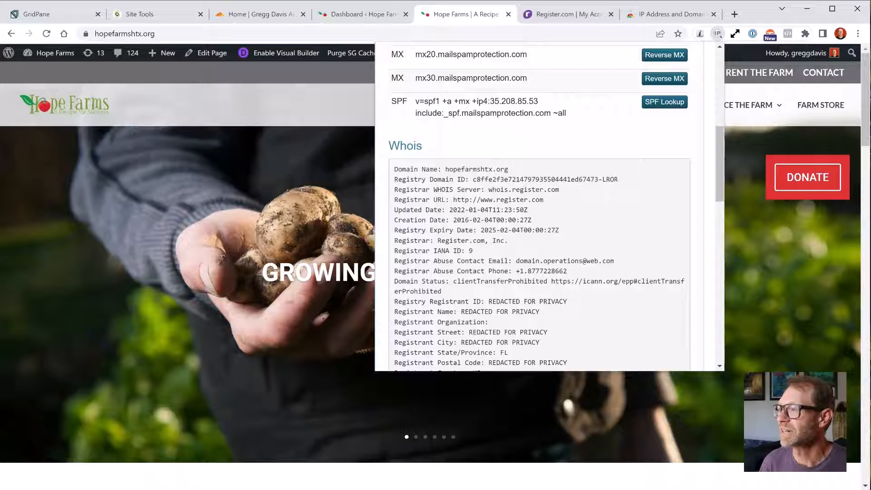
Highlight the register.com domain in the Registrar WHOIS Server and Registrar URL lines of the Whois record
drag(512, 190, 560, 190)
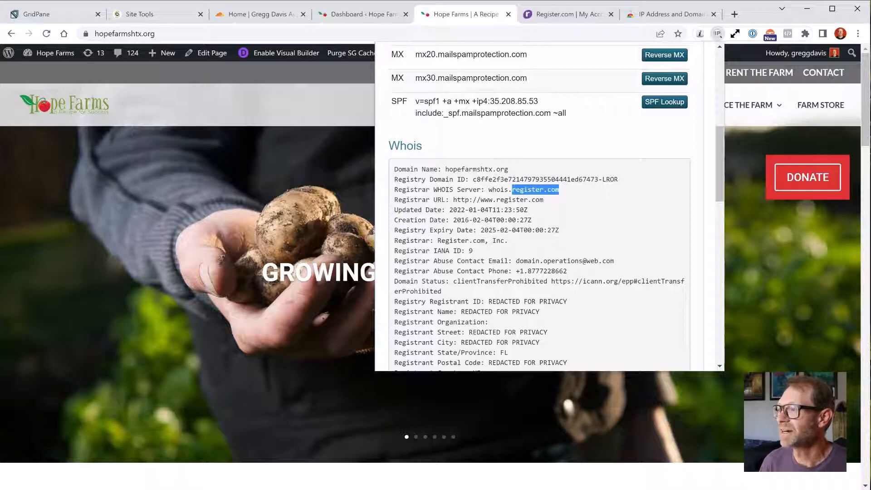
click(548, 190)
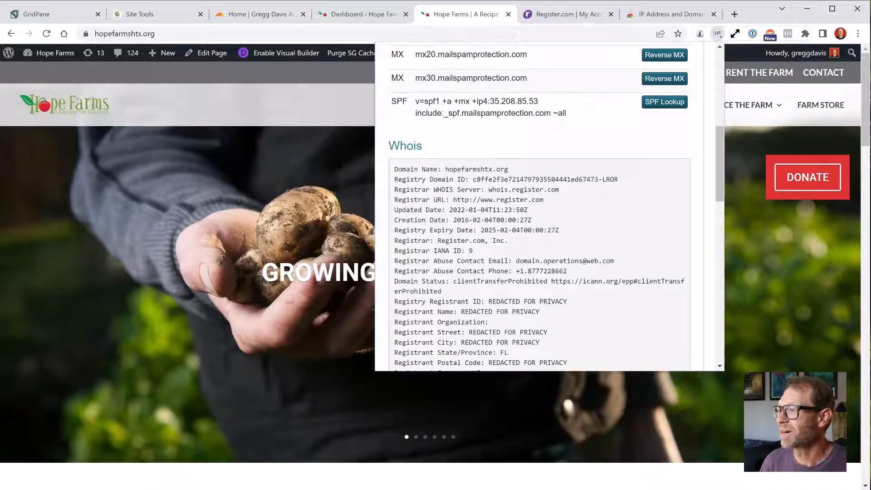
drag(497, 200, 543, 199)
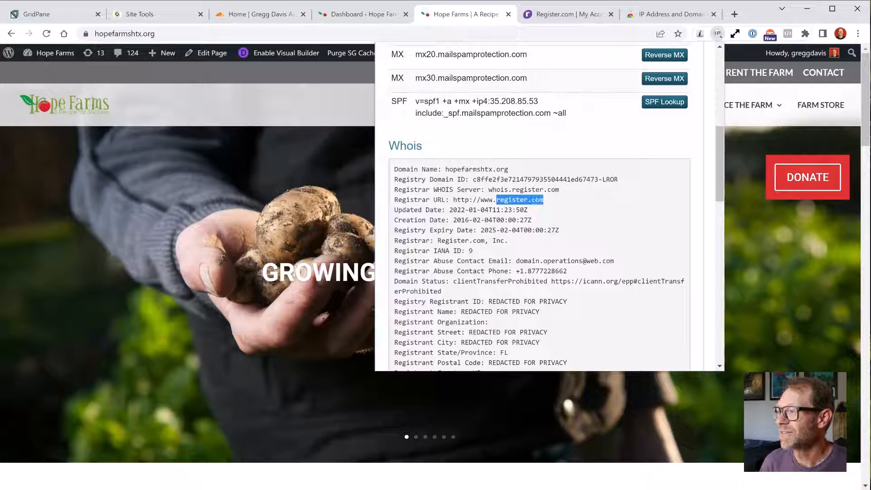
click(497, 203)
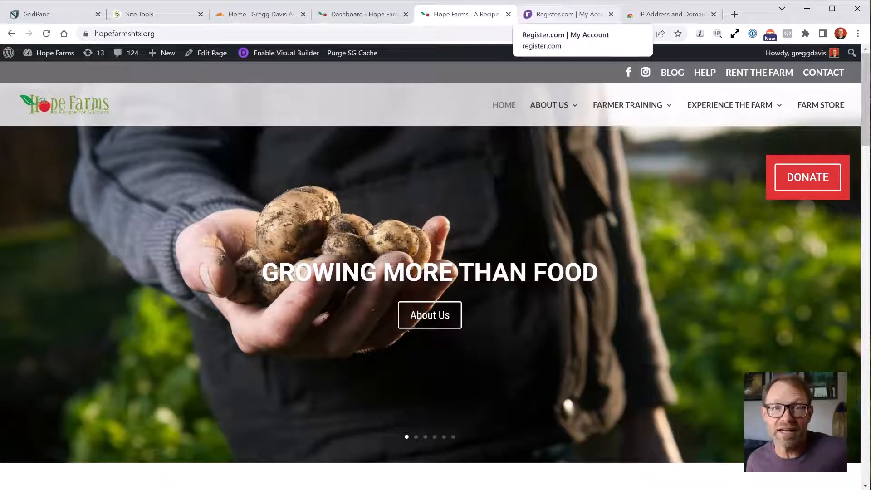
Switch to Register.com's details for hopefarmshtx.org and review the Domain Overview, highlighting the renewal date and the custom nameservers status
click(565, 15)
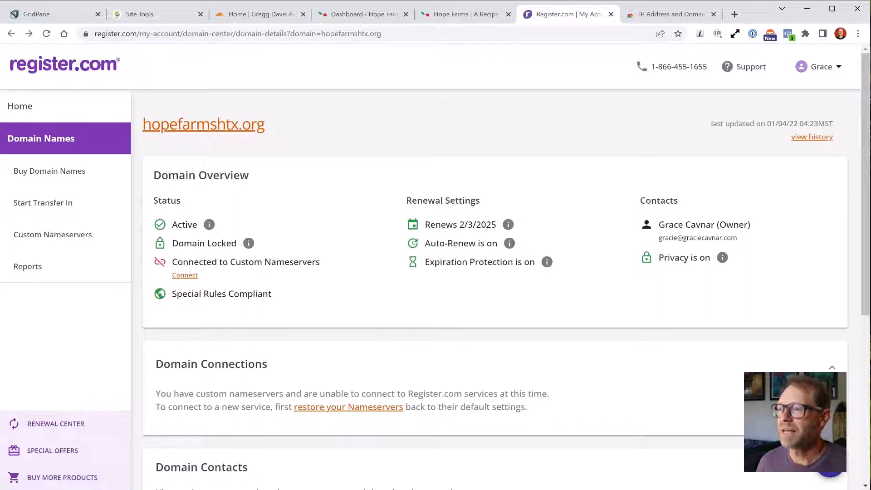
scroll(495, 272, down, 1)
scroll(495, 273, up, 1)
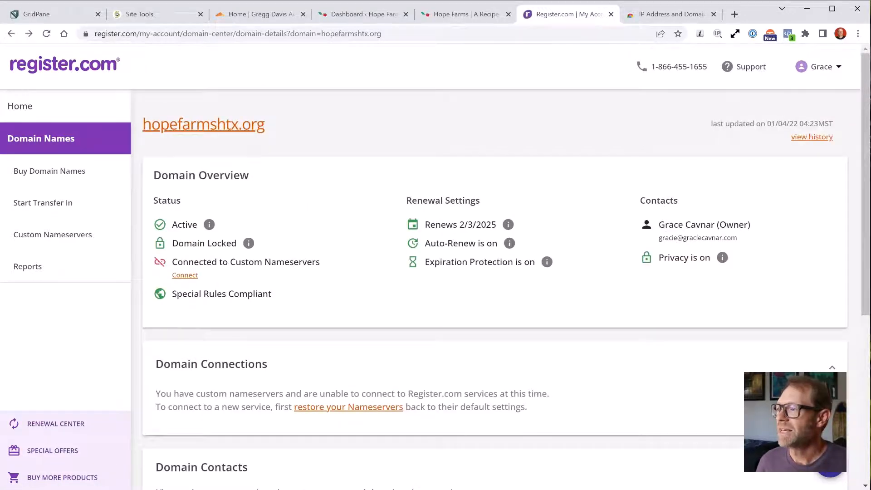
drag(496, 224, 453, 225)
click(453, 226)
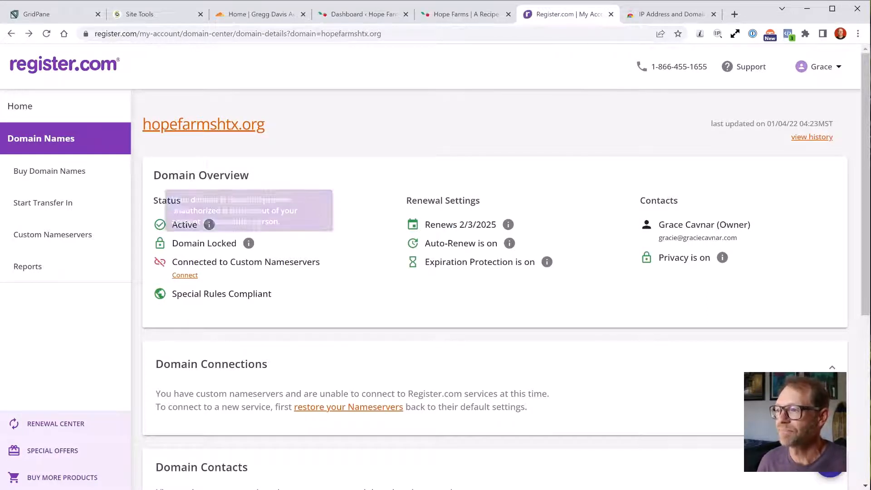
drag(219, 262, 199, 275)
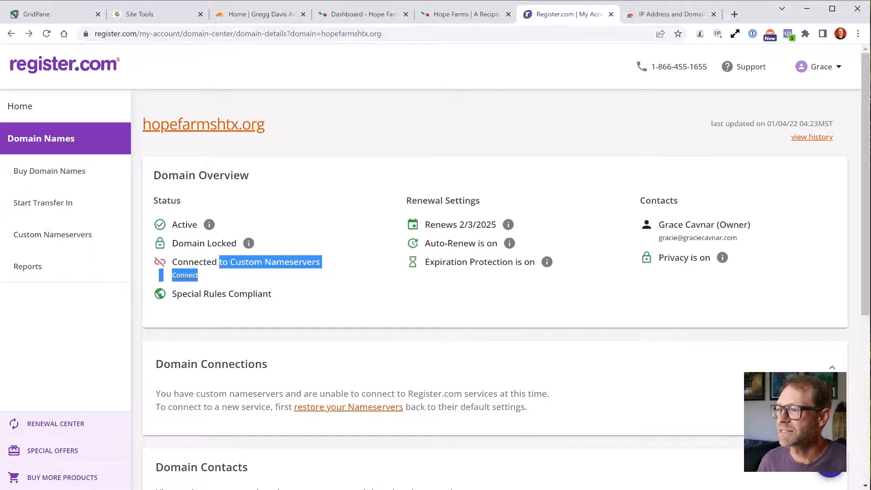
click(291, 278)
Expand the domain's Advanced Tools section at Register.com and highlight the host part of its first nameserver
scroll(495, 289, down, 6)
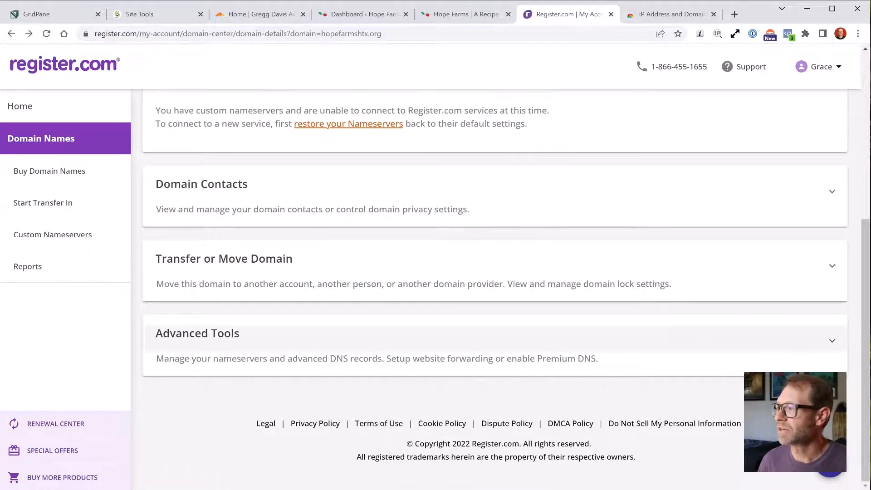
click(198, 334)
scroll(495, 289, down, 4)
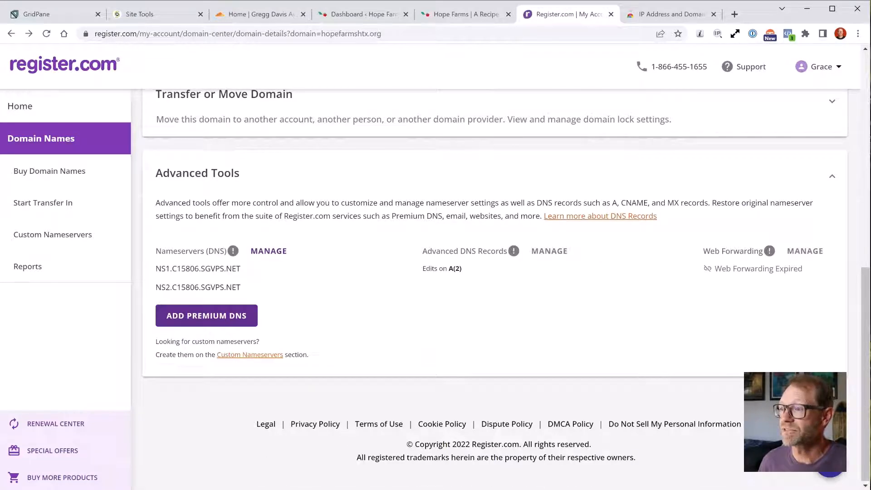
drag(156, 269, 169, 269)
click(168, 268)
drag(172, 269, 240, 268)
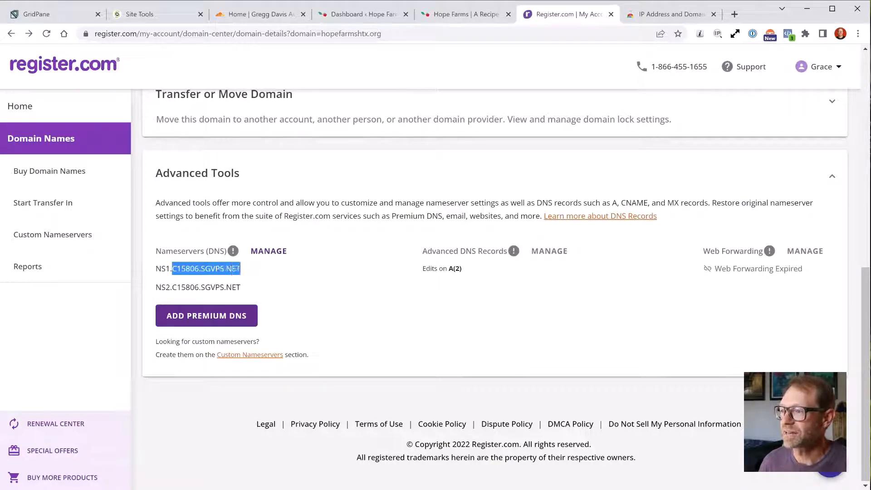
click(249, 272)
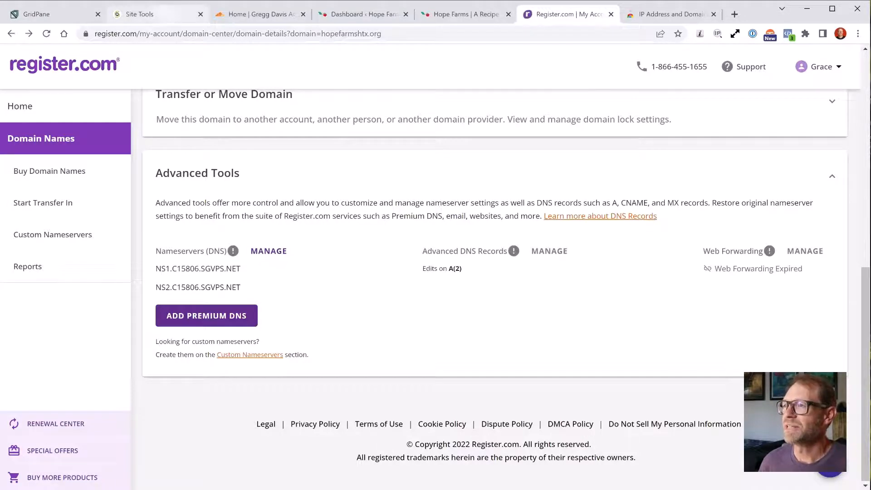
Switch to SiteGround Site Tools and highlight the first name server in the site information
click(150, 14)
scroll(454, 290, down, 1)
drag(563, 364, 635, 364)
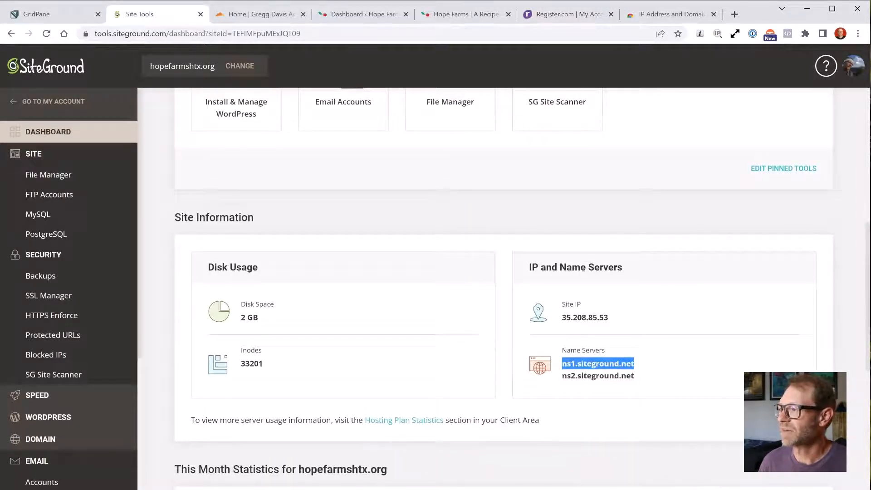
click(635, 364)
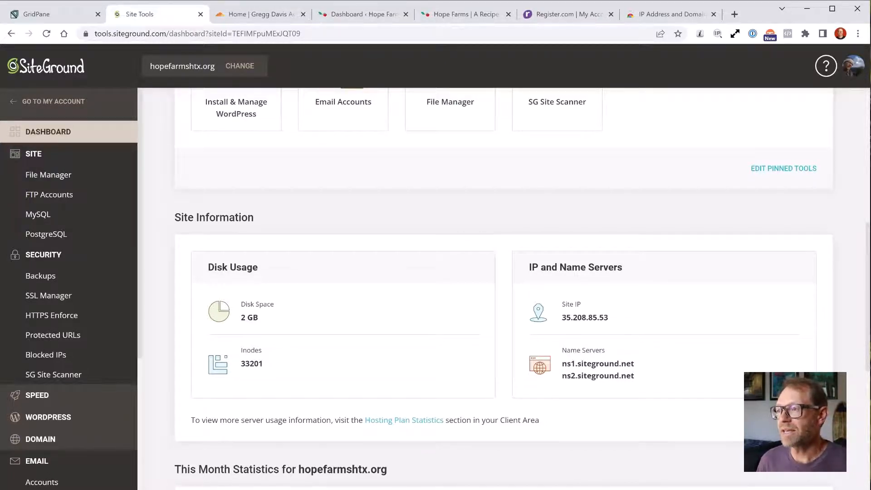
Alternate between GridPane's sites page and SiteGround's site information, ending on GridPane
key(ctrl+shift+Tab)
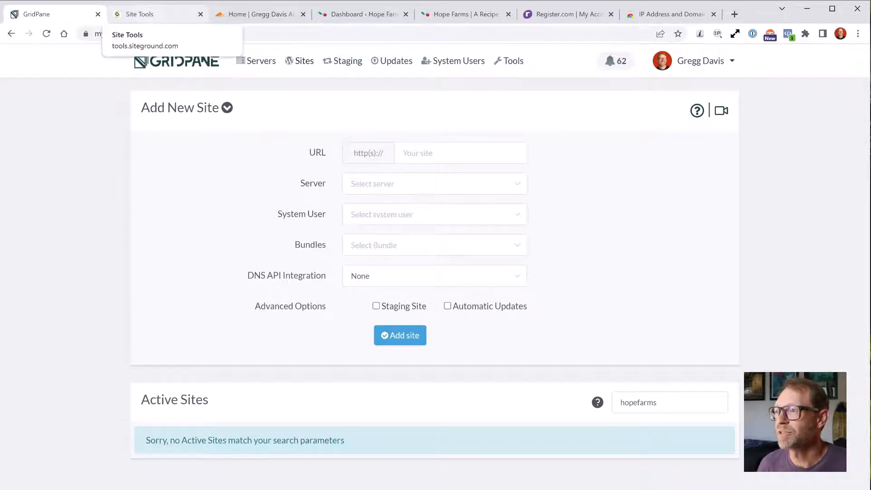
click(150, 14)
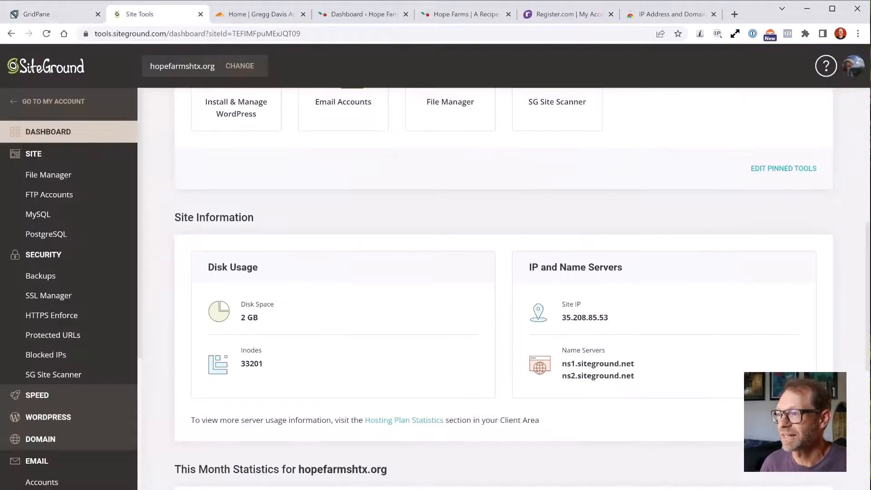
click(50, 14)
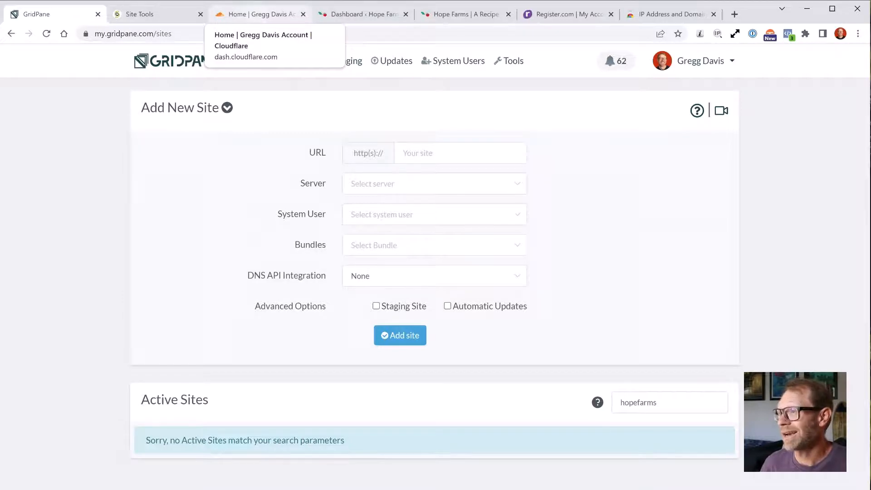
Switch to Cloudflare, open its Register Domains page, and compare it with the domain's nameserver settings at Register.com
click(255, 14)
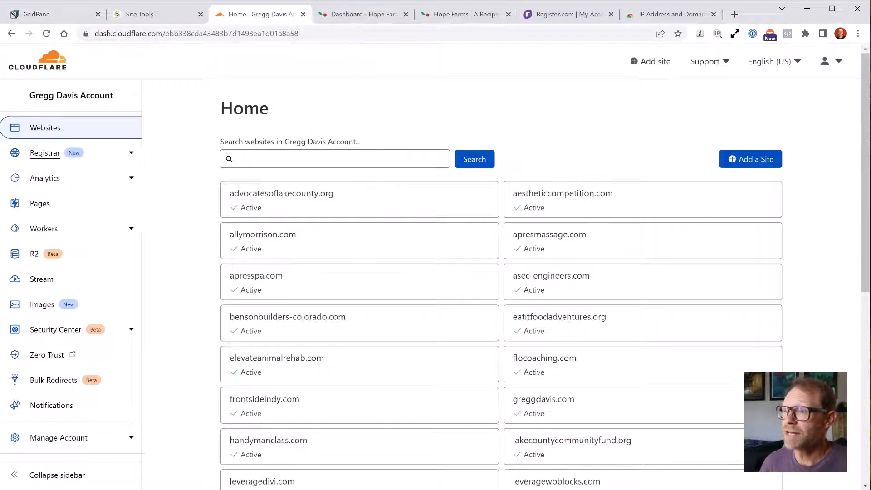
click(44, 153)
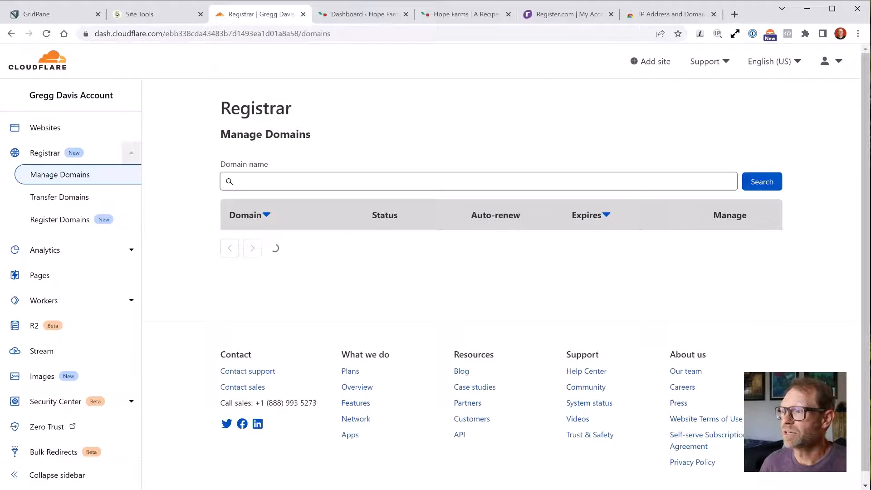
click(60, 220)
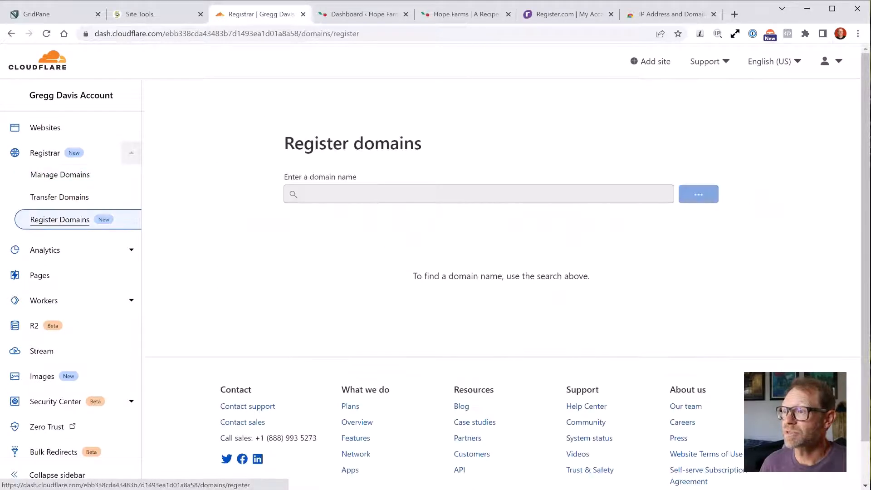
scroll(501, 284, down, 3)
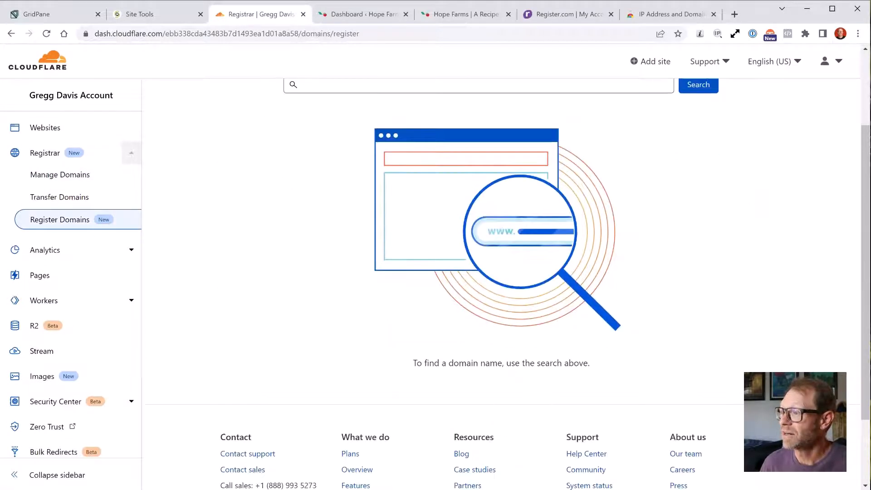
scroll(501, 284, up, 3)
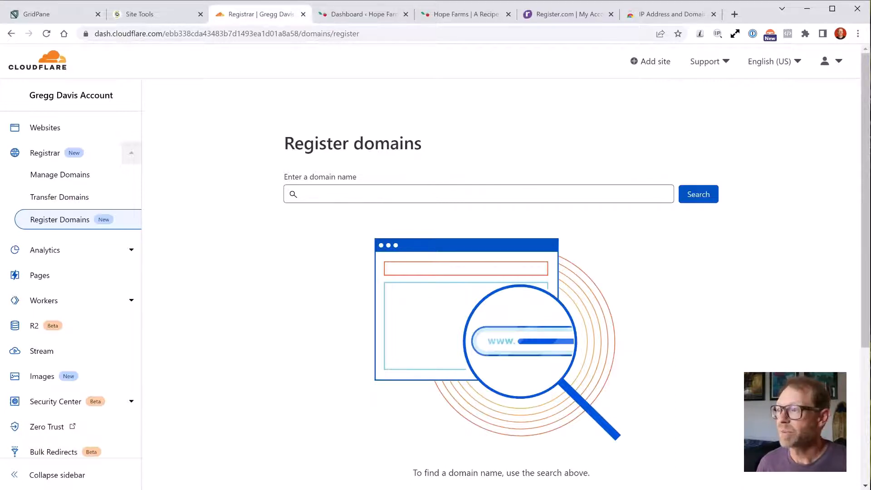
click(300, 194)
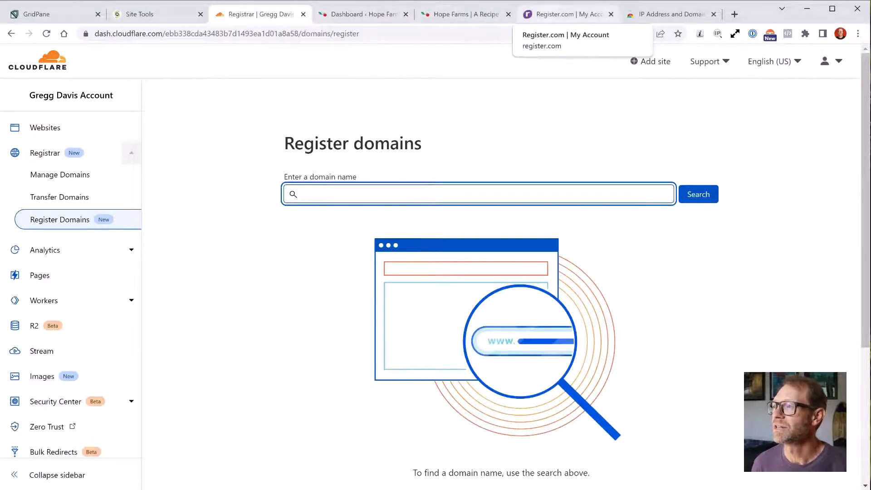
click(565, 14)
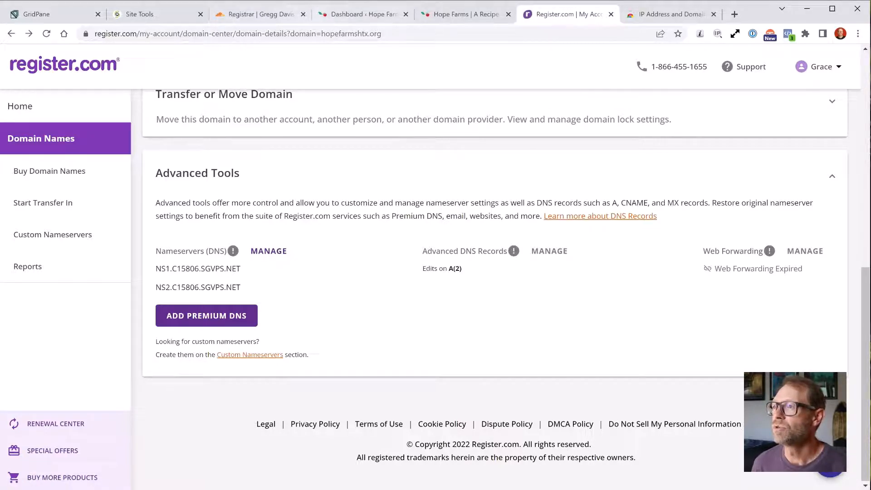
click(257, 15)
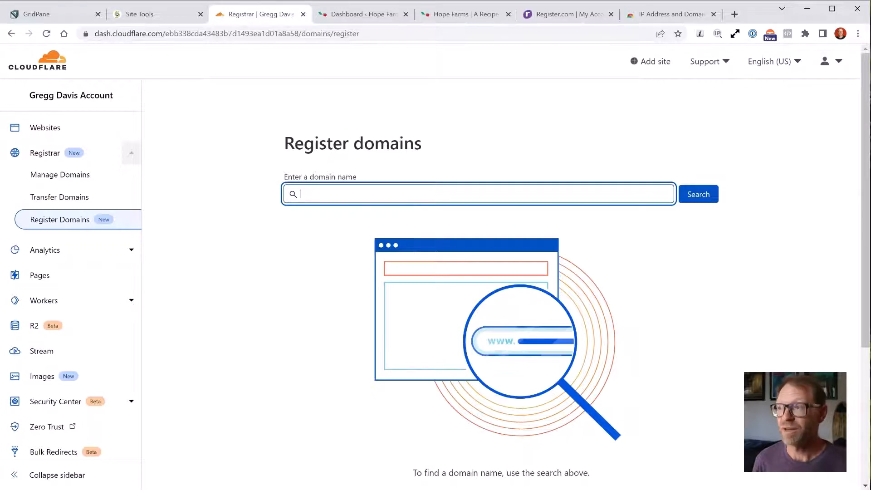
Return to the Cloudflare websites list and open the form for adding a new site, ready for entering the domain
click(45, 128)
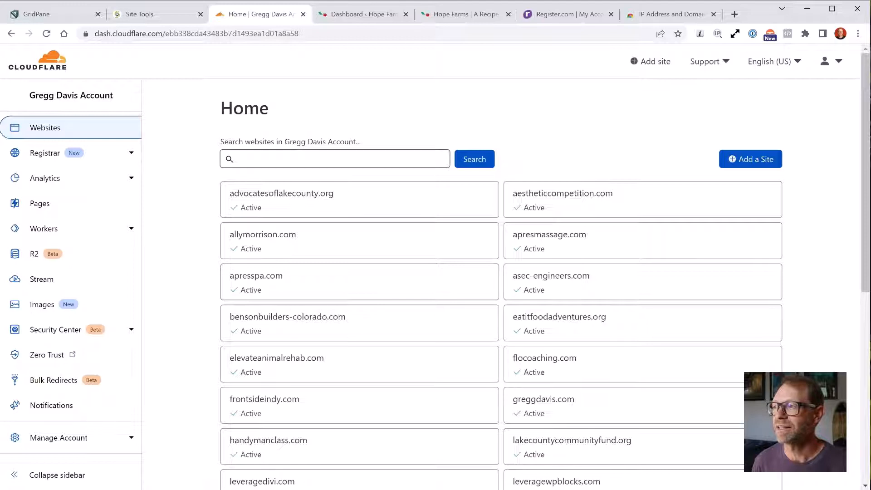
click(751, 159)
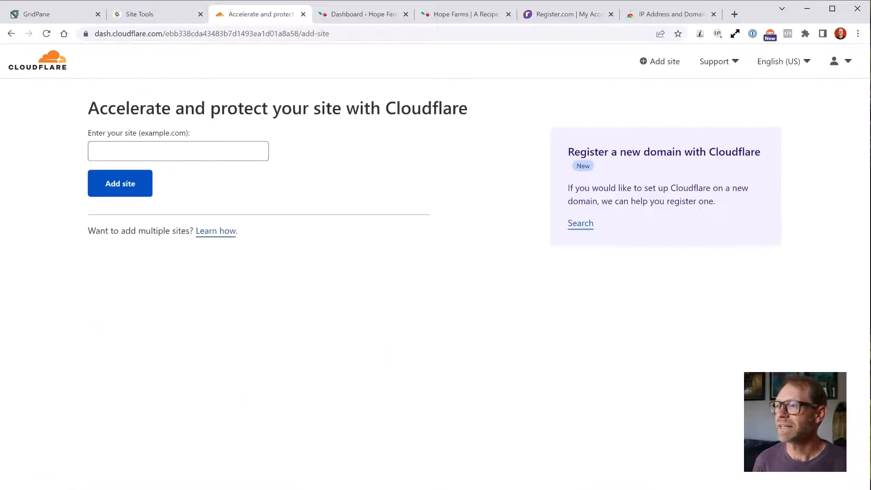
click(178, 151)
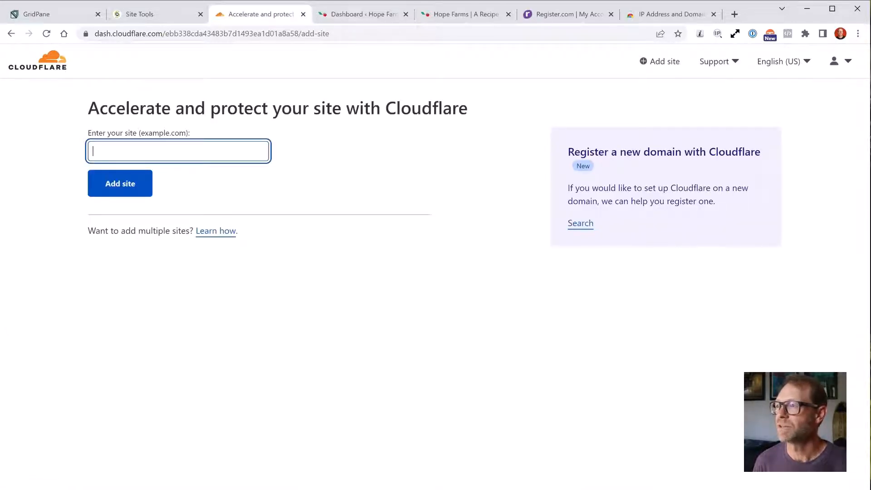
click(466, 14)
click(345, 34)
key(ctrl+c)
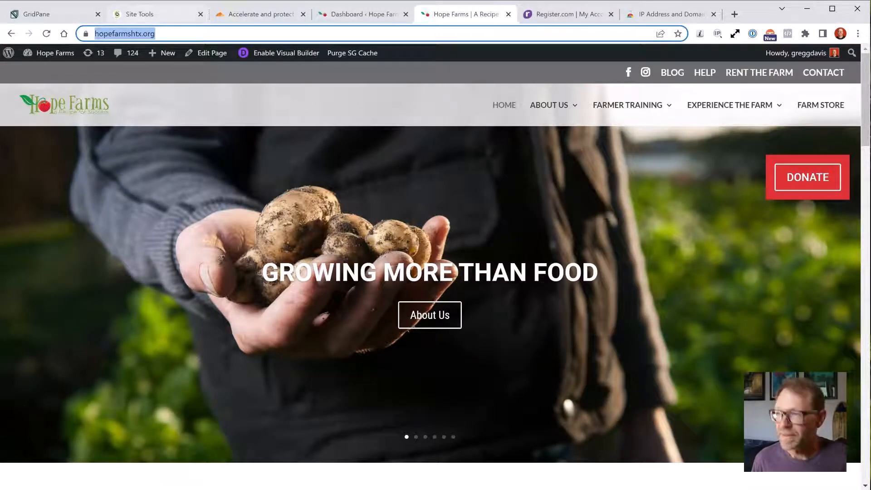
click(178, 34)
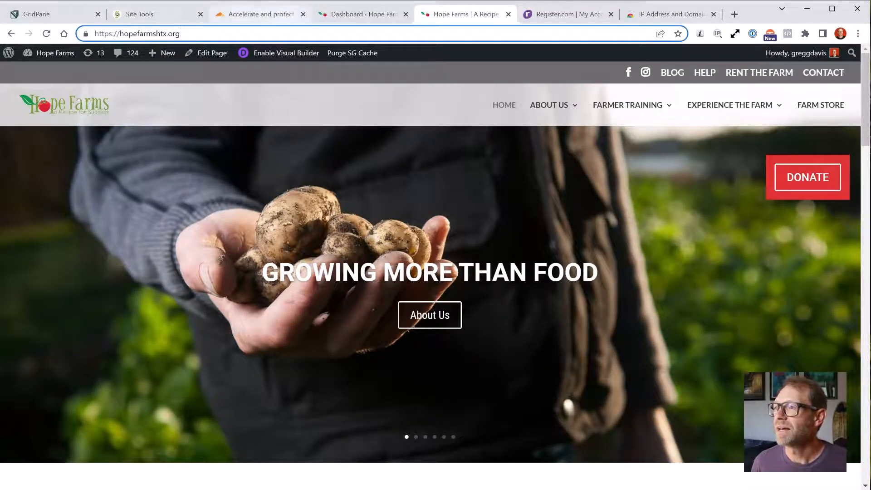
click(261, 14)
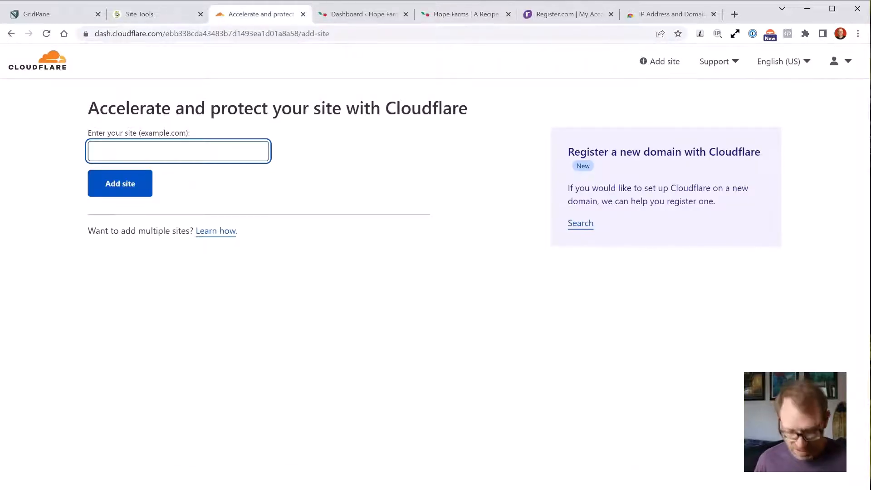
key(ctrl+v)
drag(118, 152, 92, 152)
key(BackSpace)
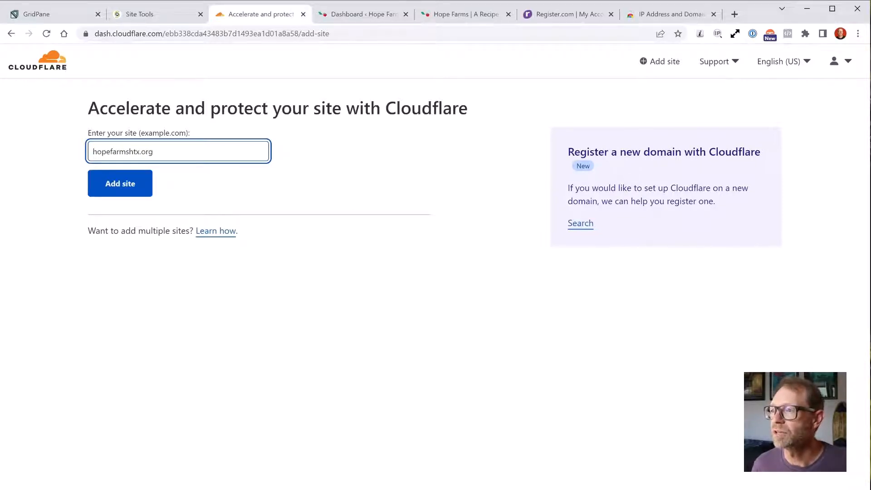
key(Return)
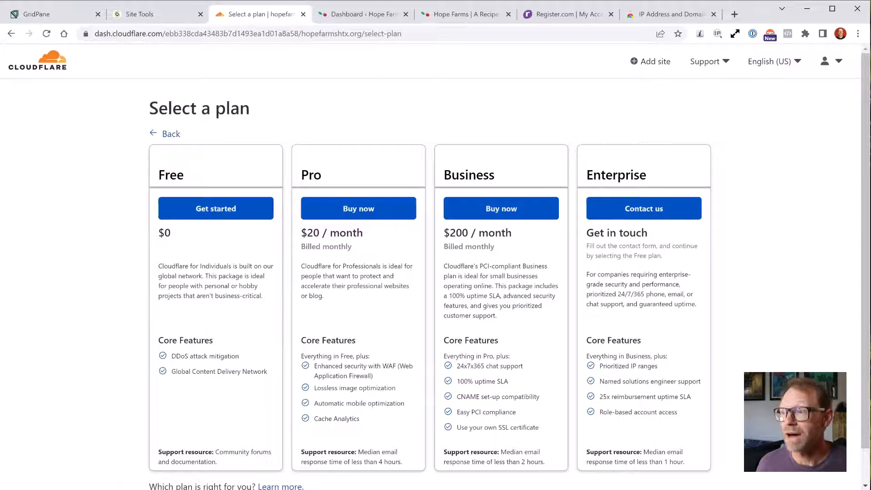
scroll(430, 273, down, 1)
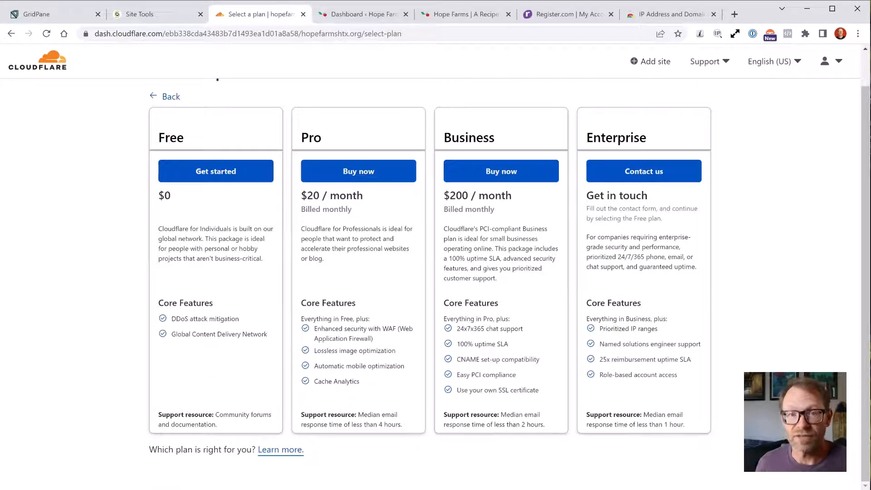
scroll(430, 272, up, 1)
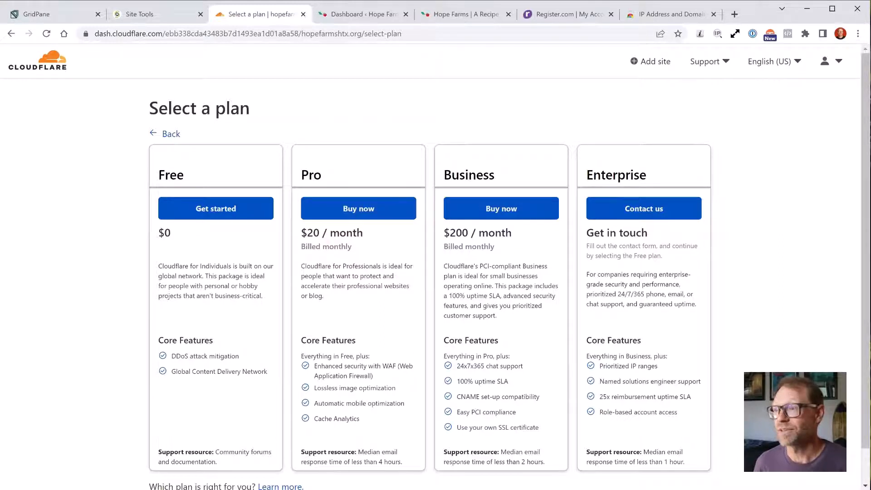
Choose the Free plan for hopefarmshtx.org in Cloudflare and review the scanned DNS records
click(216, 209)
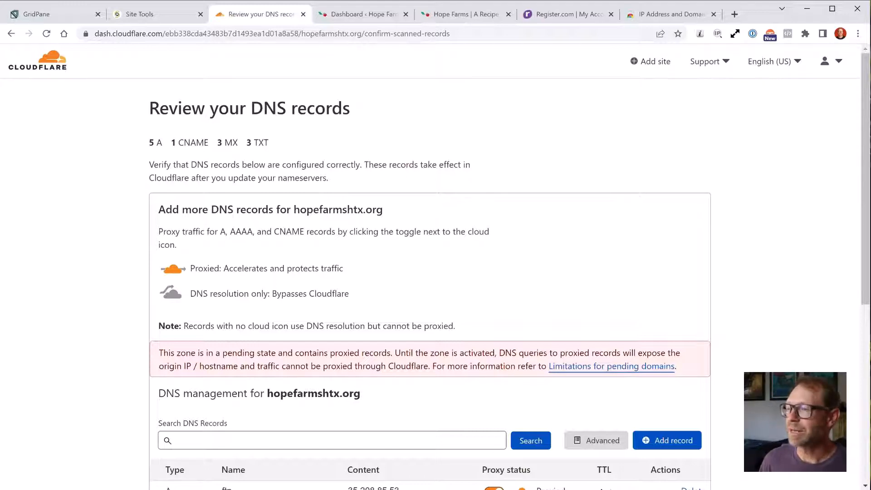
scroll(408, 277, down, 6)
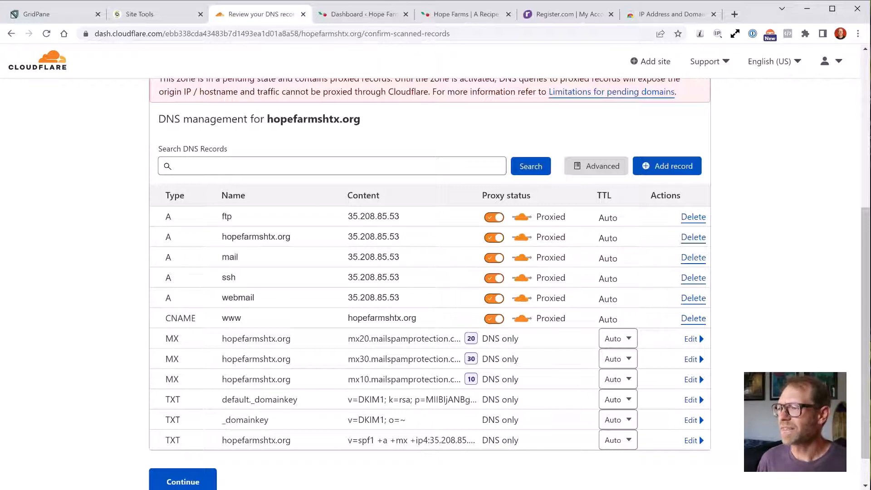
scroll(430, 281, up, 4)
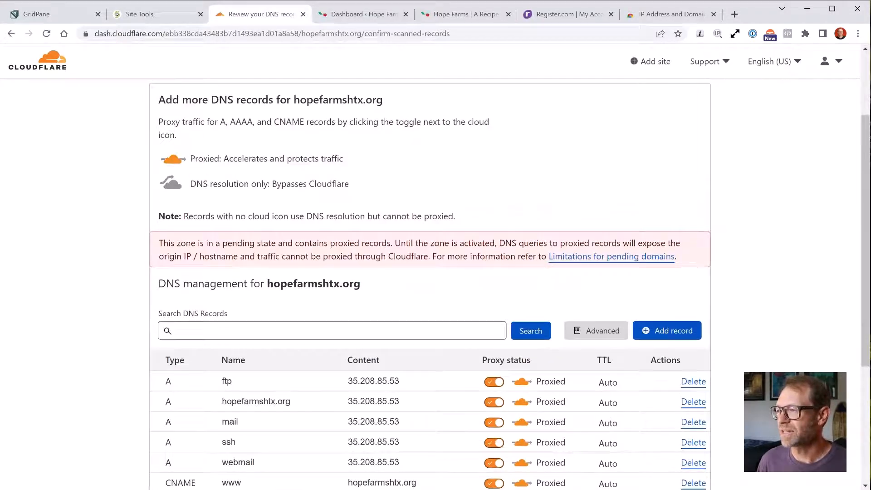
scroll(277, 352, down, 3)
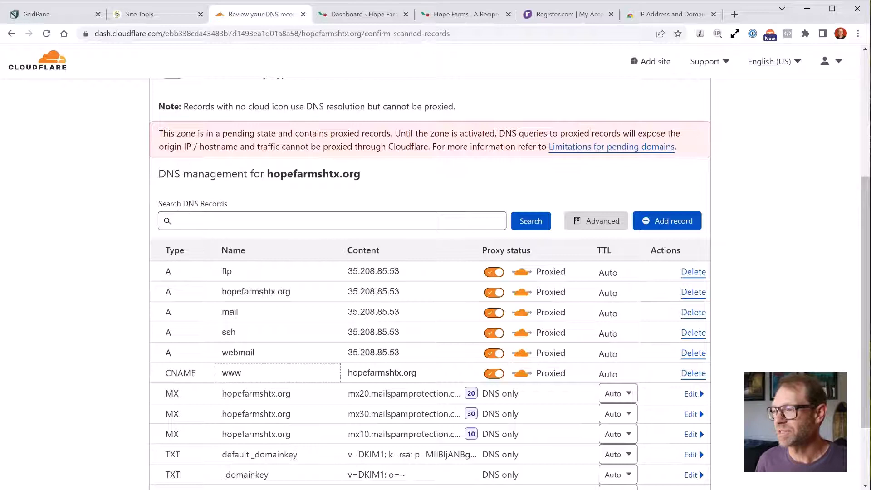
scroll(430, 272, down, 2)
scroll(430, 272, up, 3)
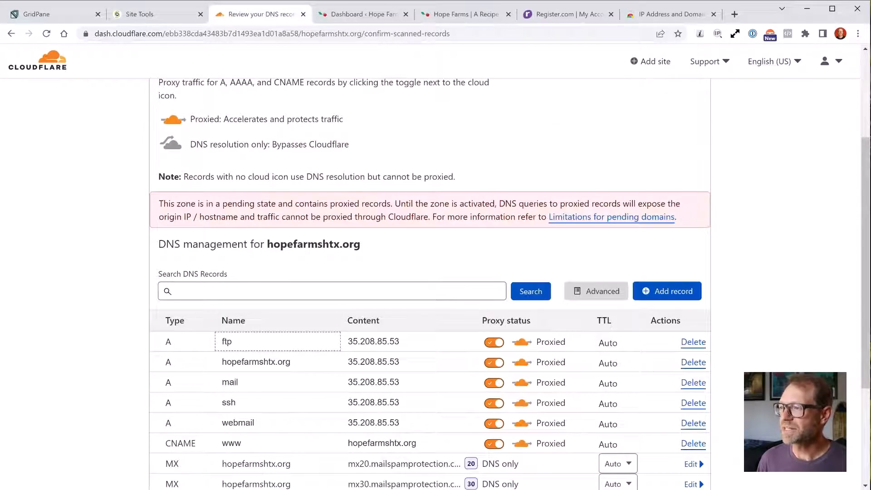
scroll(430, 273, down, 3)
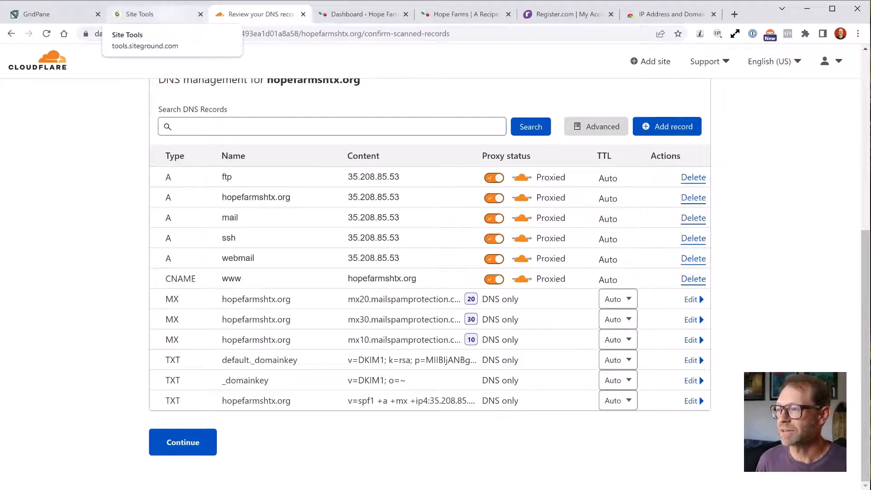
Switch to SiteGround, open the DNS Zone Editor for hopefarmshtx.org, and check the domain's nameservers at Register.com before returning to SiteGround
click(150, 14)
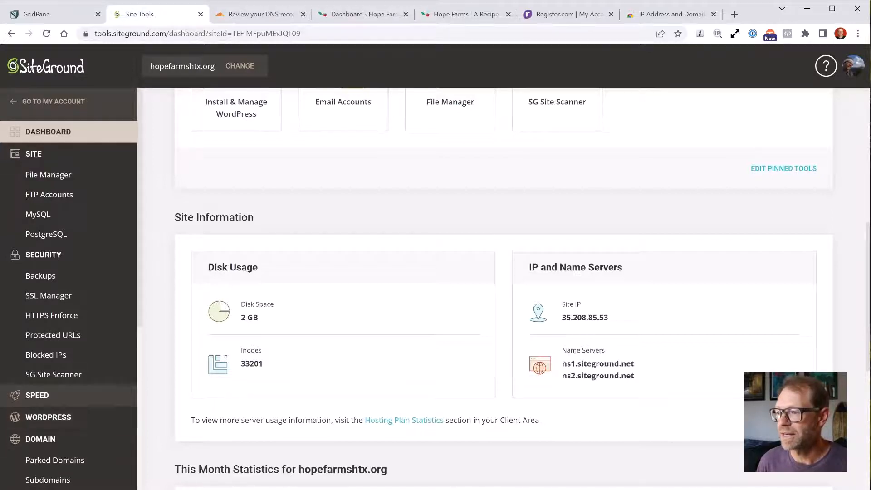
scroll(68, 318, down, 2)
click(55, 410)
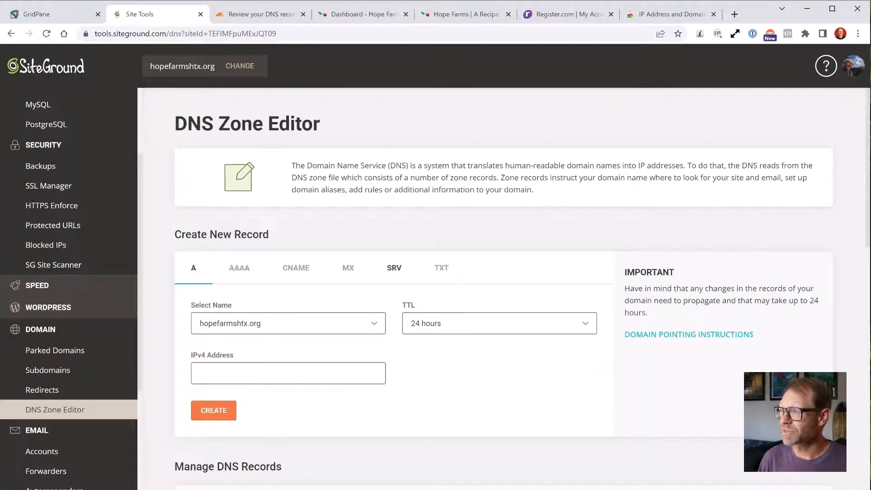
click(569, 14)
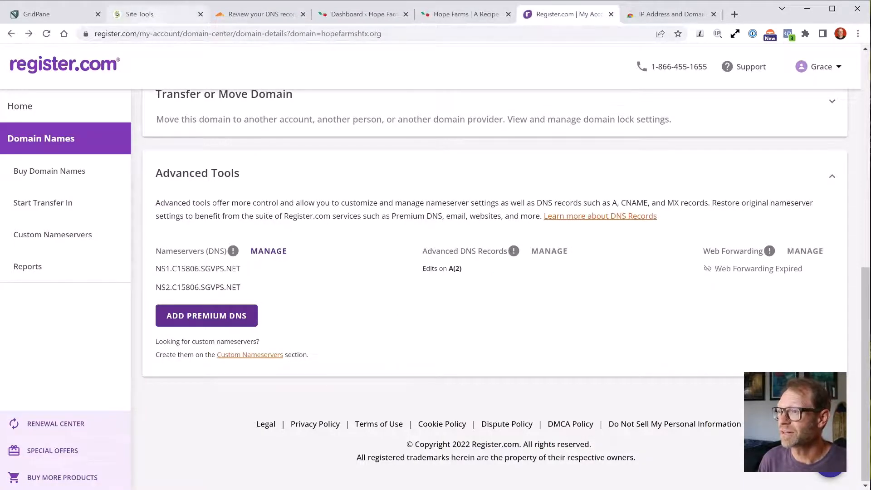
click(140, 14)
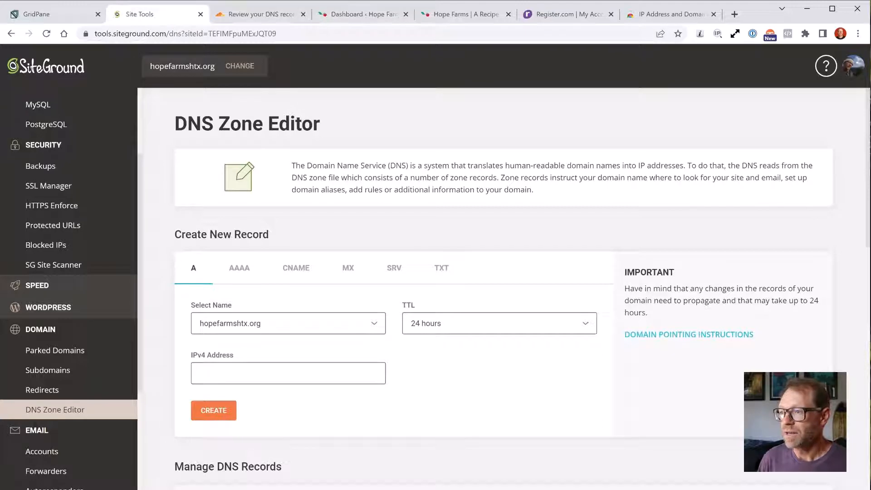
Examine all the existing DNS records for hopefarmshtx.org in SiteGround, from the A and CNAME entries through the TXT and MX entries
scroll(504, 290, down, 5)
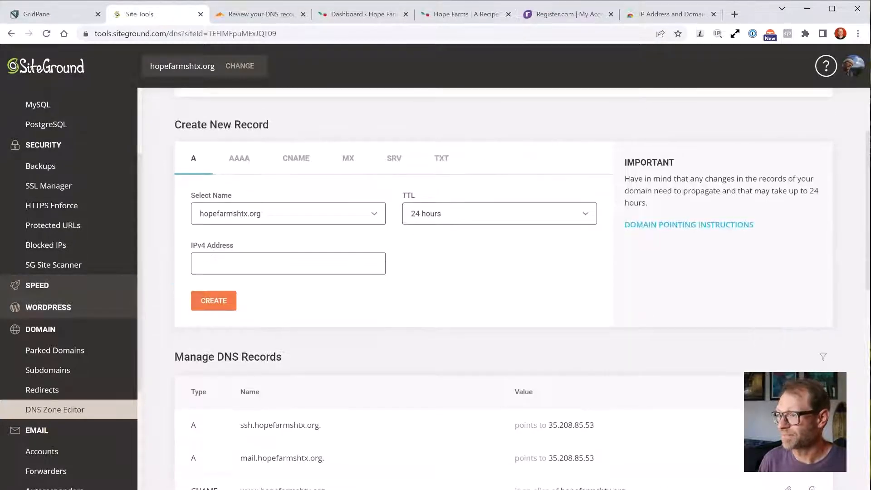
scroll(504, 291, down, 1)
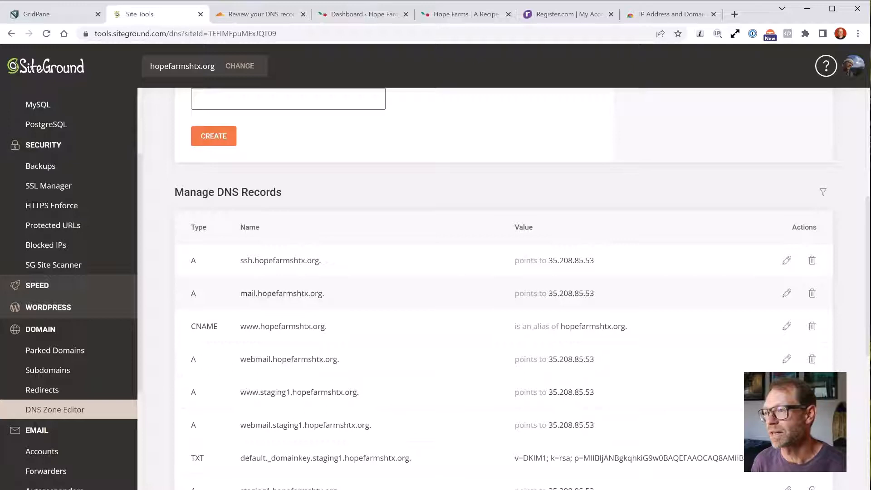
scroll(504, 291, down, 4)
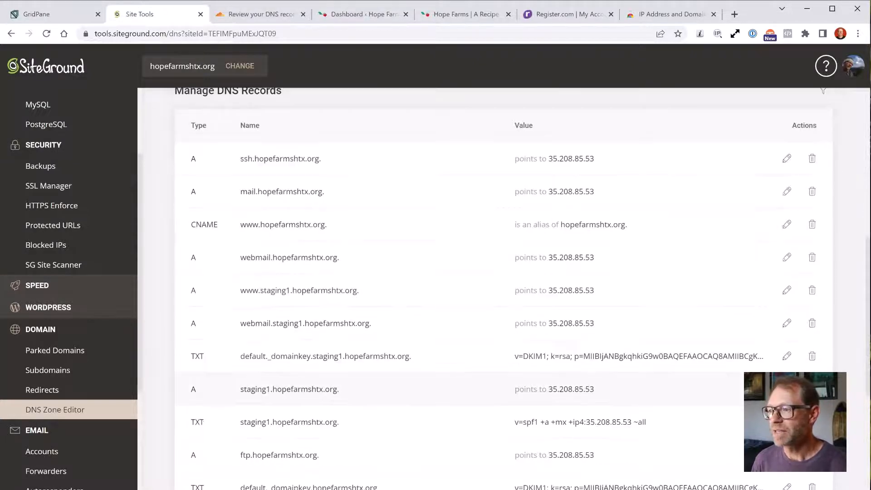
scroll(504, 291, down, 2)
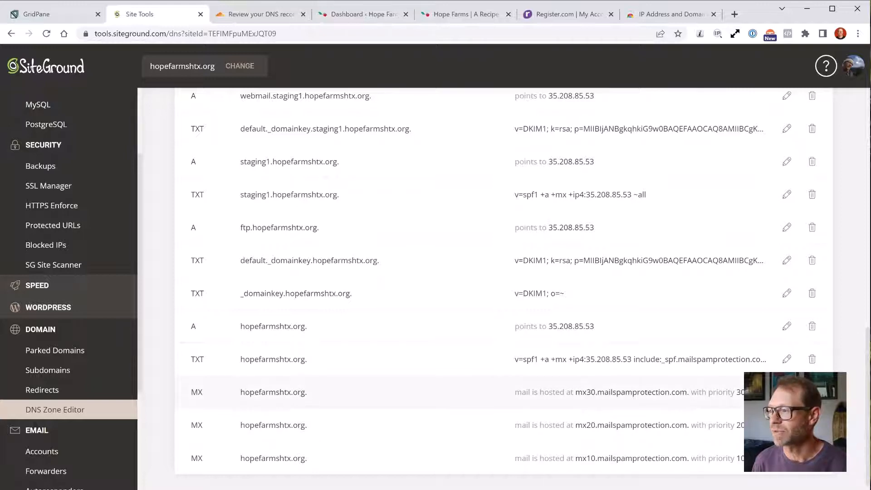
scroll(503, 291, up, 2)
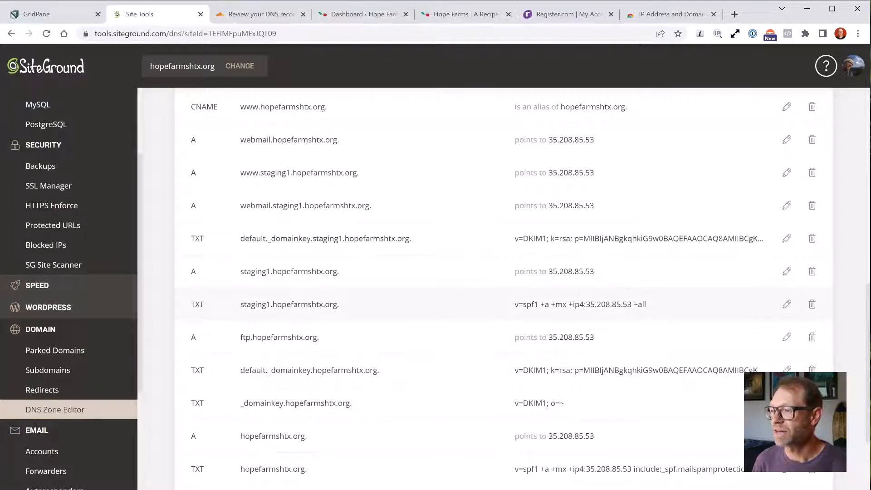
scroll(504, 290, up, 2)
scroll(504, 290, up, 4)
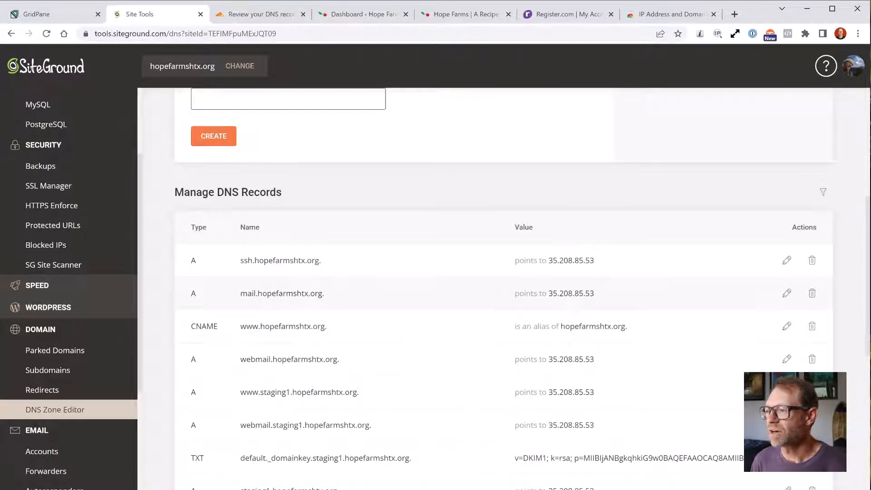
scroll(504, 257, down, 3)
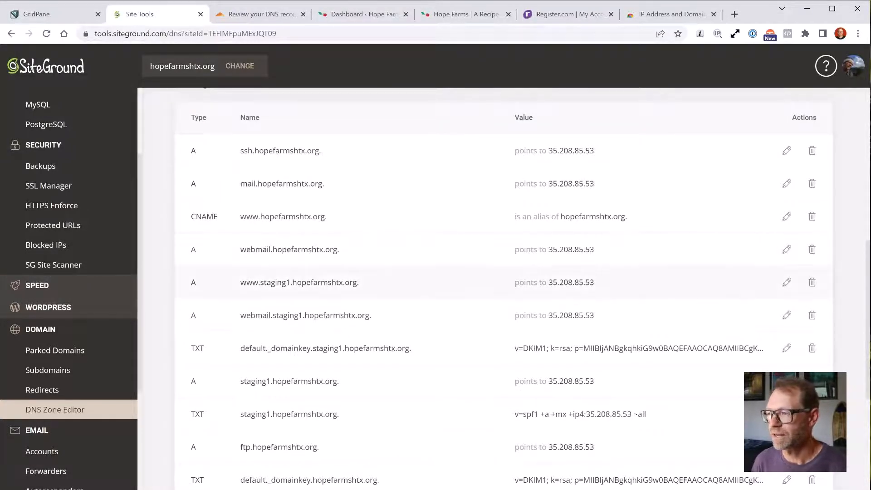
scroll(504, 290, down, 5)
scroll(503, 290, down, 2)
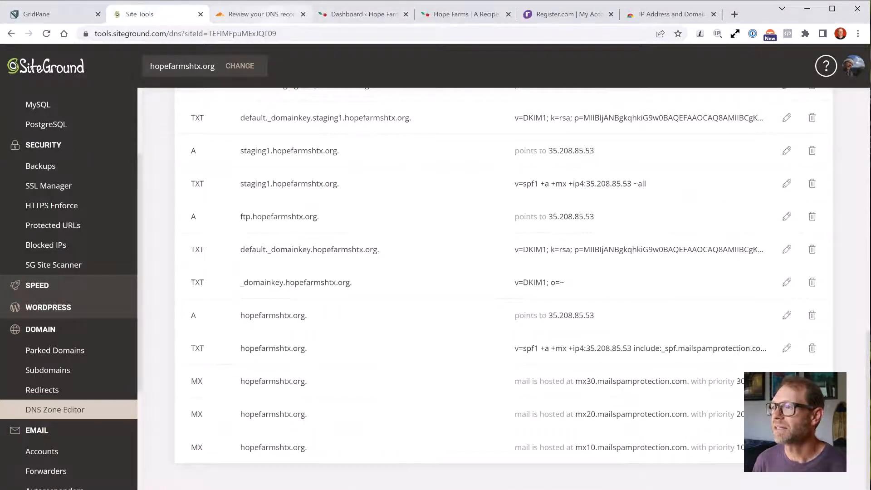
Compare Cloudflare's scanned DNS records with the domain's nameserver settings at Register.com, ending on Cloudflare
click(267, 14)
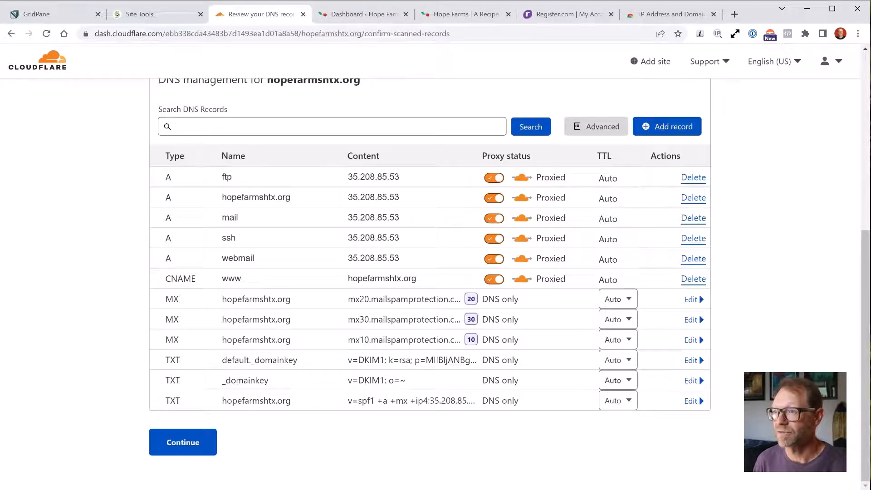
click(563, 14)
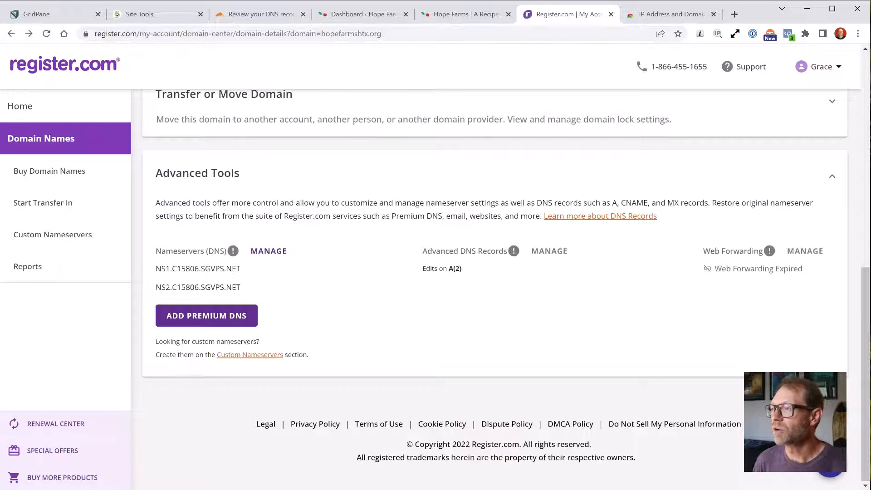
click(261, 14)
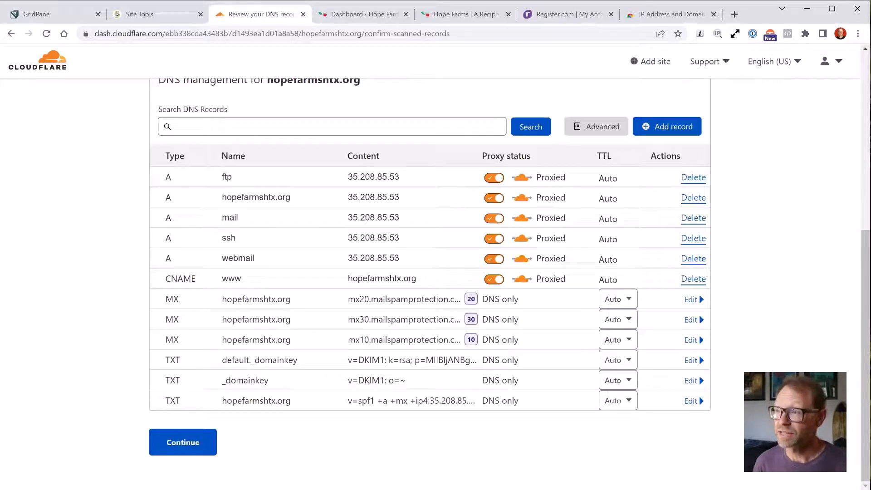
Return to SiteGround's DNS Zone Editor and look back through its records up to the form for creating a new record
click(154, 14)
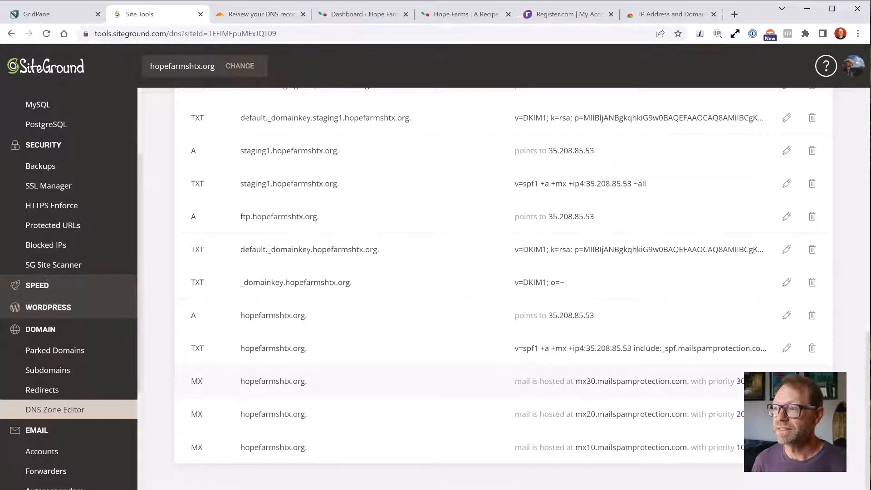
scroll(504, 290, up, 2)
scroll(504, 291, up, 4)
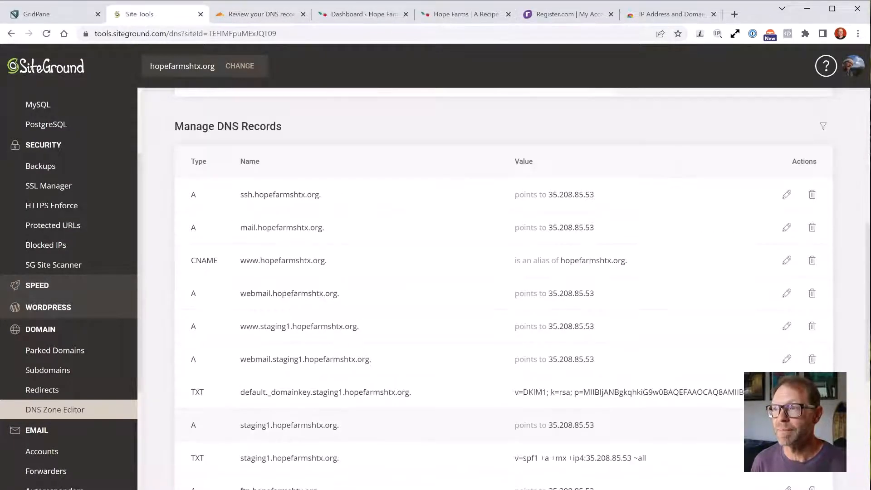
scroll(504, 290, up, 4)
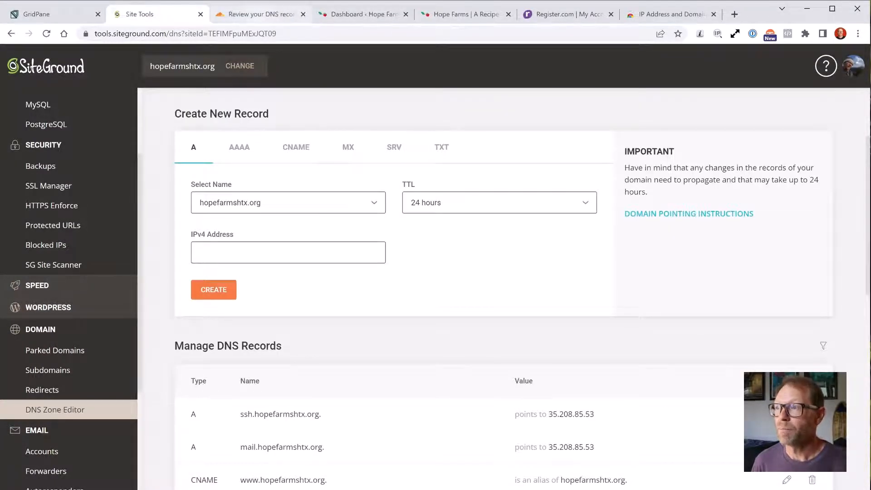
Alternate between Cloudflare's record review, SiteGround's DNS Zone Editor and GridPane's sites page, ending on Cloudflare
key(ctrl+Tab)
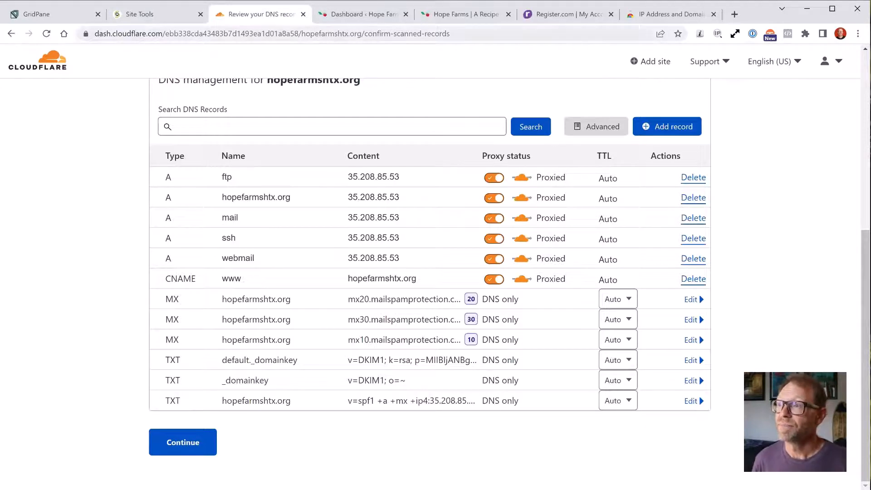
key(ctrl+shift+Tab)
key(ctrl+shift+Tab)
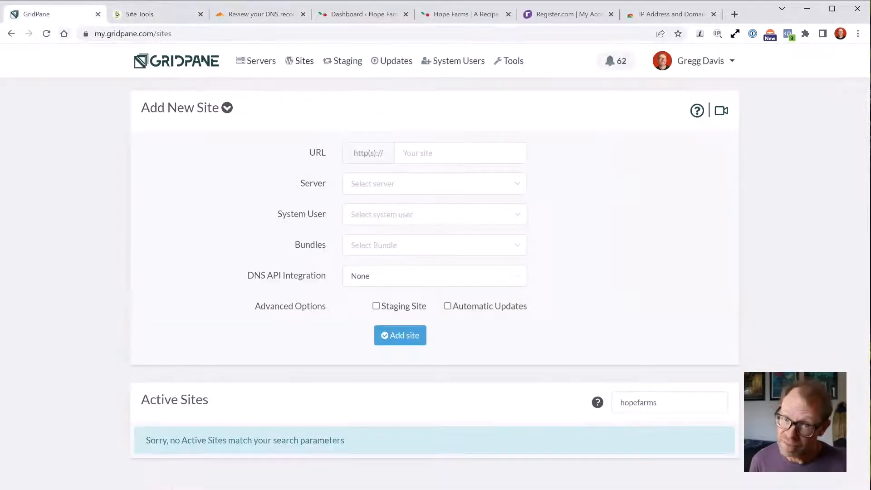
key(ctrl+Tab)
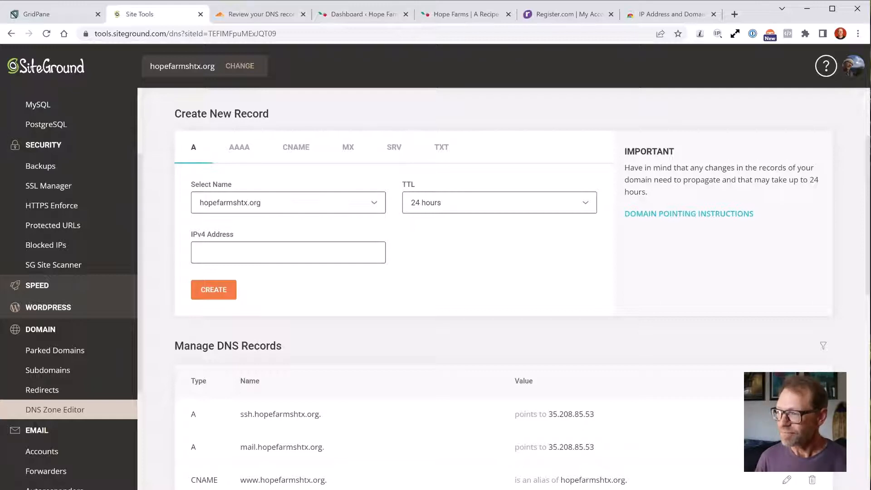
click(261, 15)
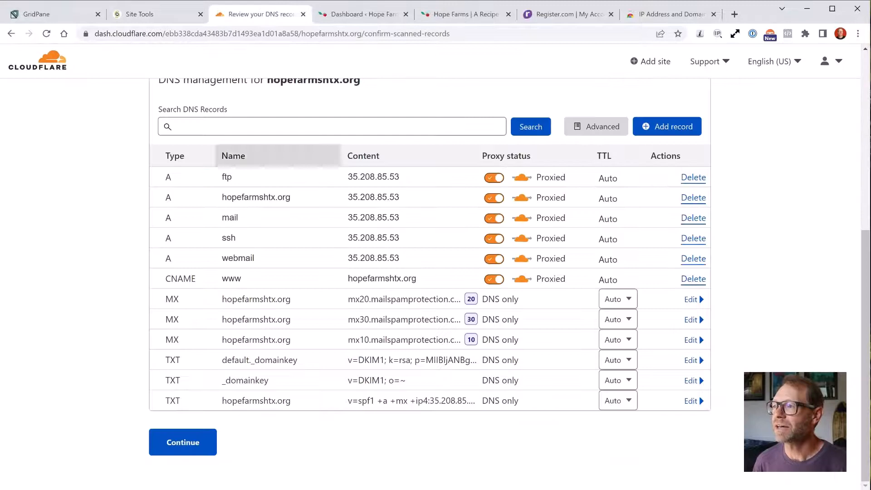
Switch to SiteGround and open the Email Accounts page to check whether hopefarmshtx.org has any mailboxes there
click(145, 14)
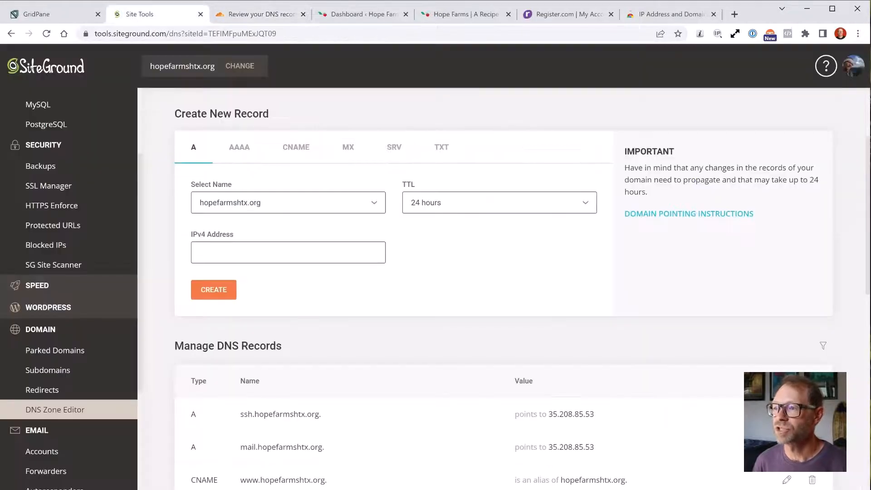
scroll(68, 300, down, 4)
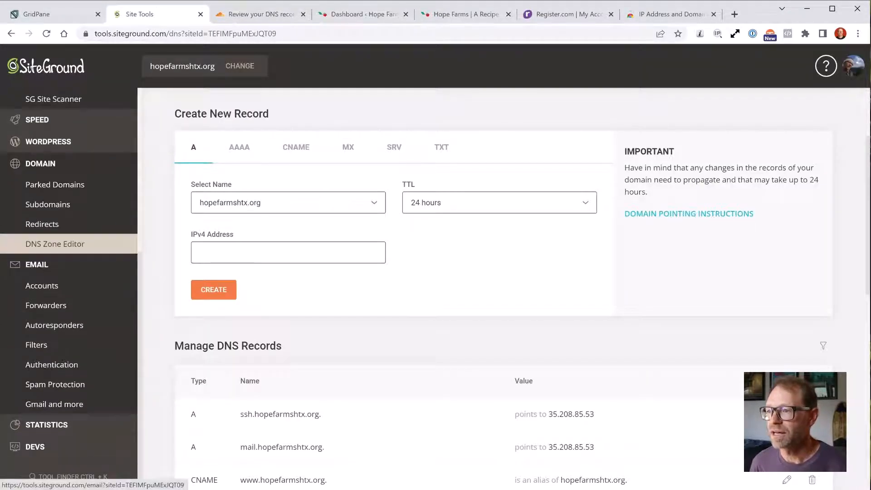
click(42, 285)
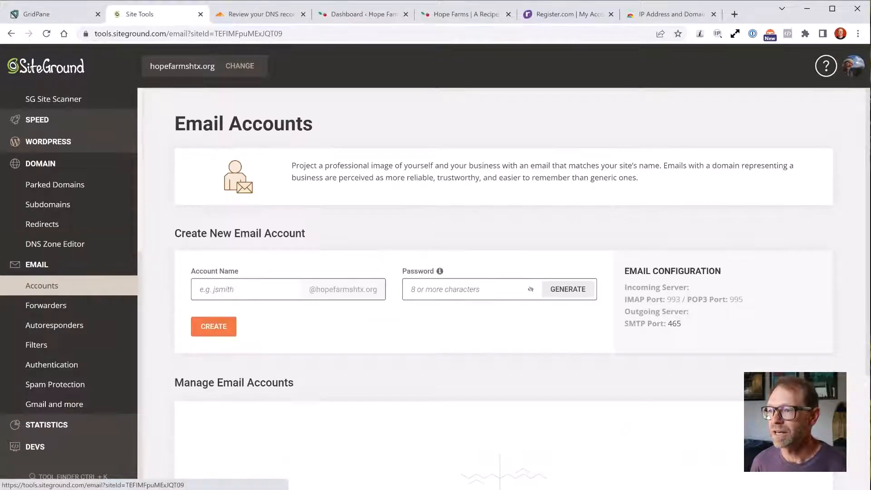
scroll(499, 273, down, 3)
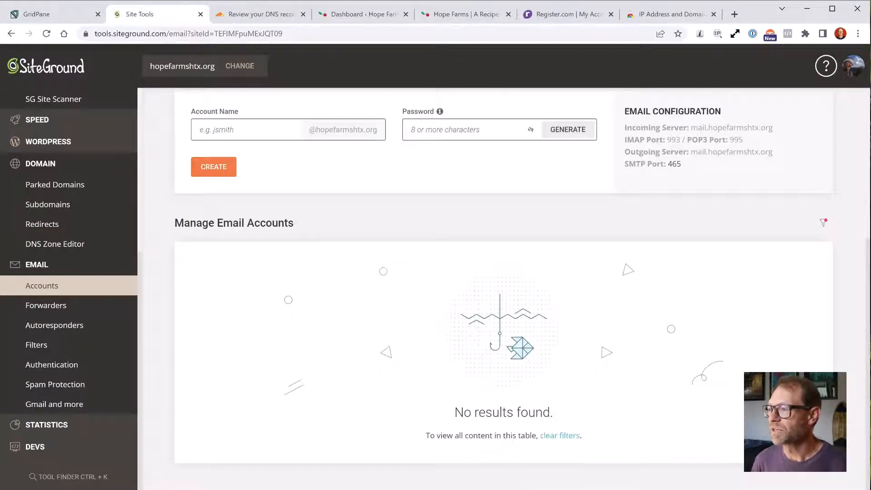
scroll(499, 272, up, 5)
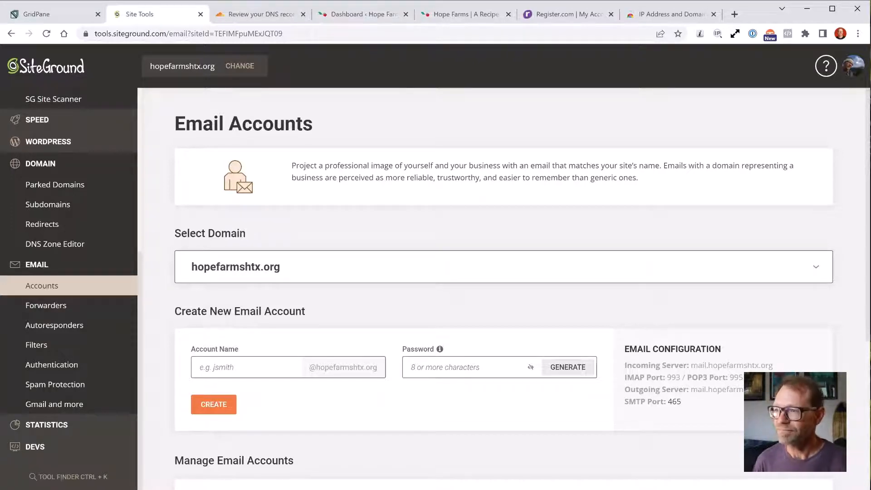
Return to Cloudflare and accept the scanned DNS records to proceed to the nameserver change instructions
click(258, 14)
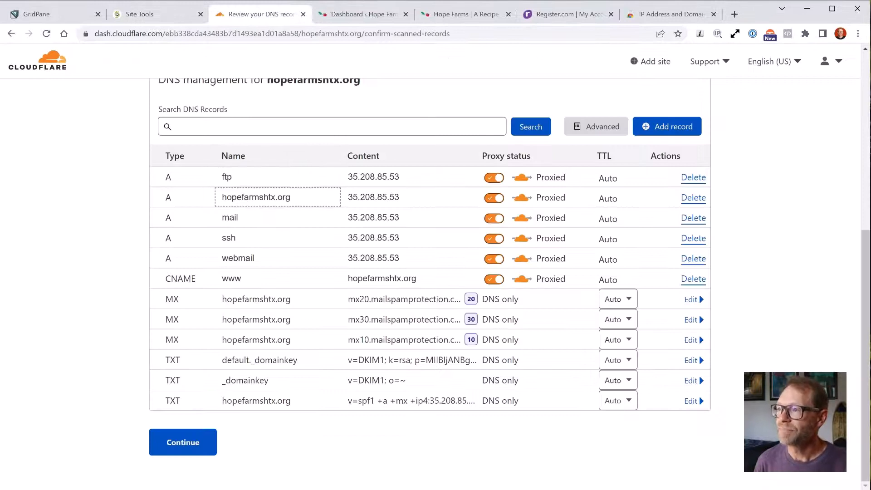
click(183, 442)
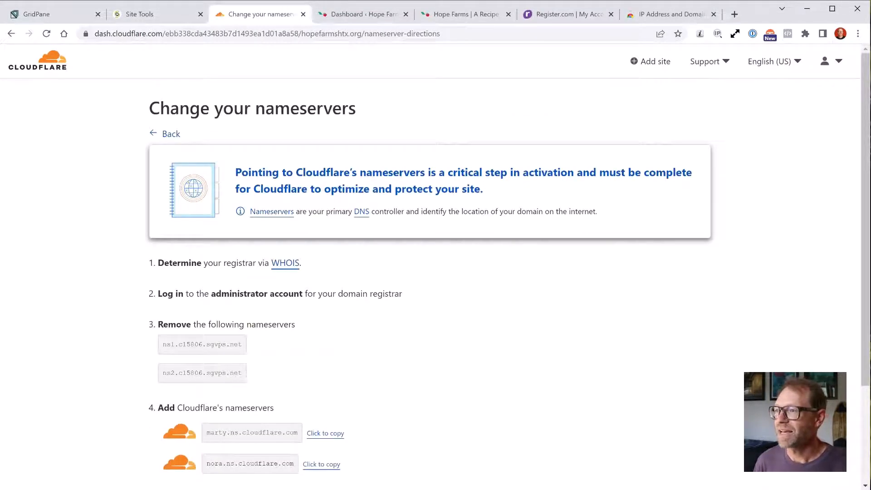
Compare the nameservers Cloudflare says to remove with hopefarmshtx.org's current nameservers in Register.com
scroll(436, 272, down, 1)
scroll(436, 272, up, 1)
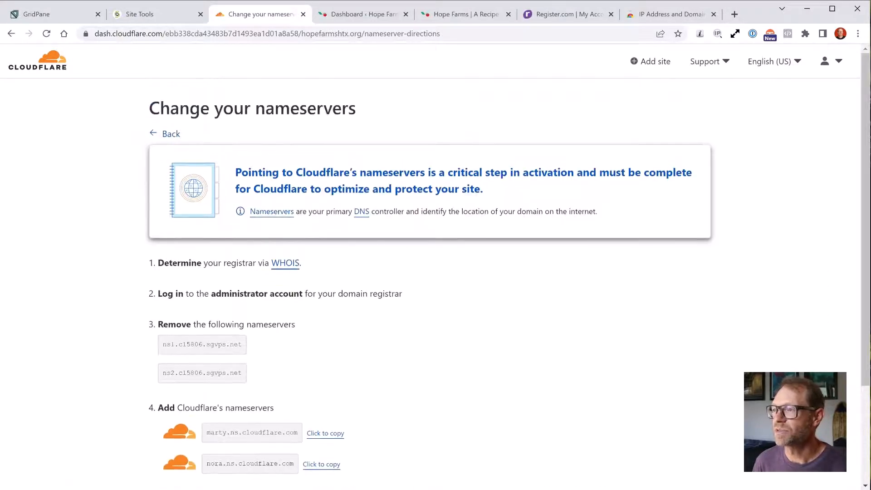
scroll(436, 272, down, 1)
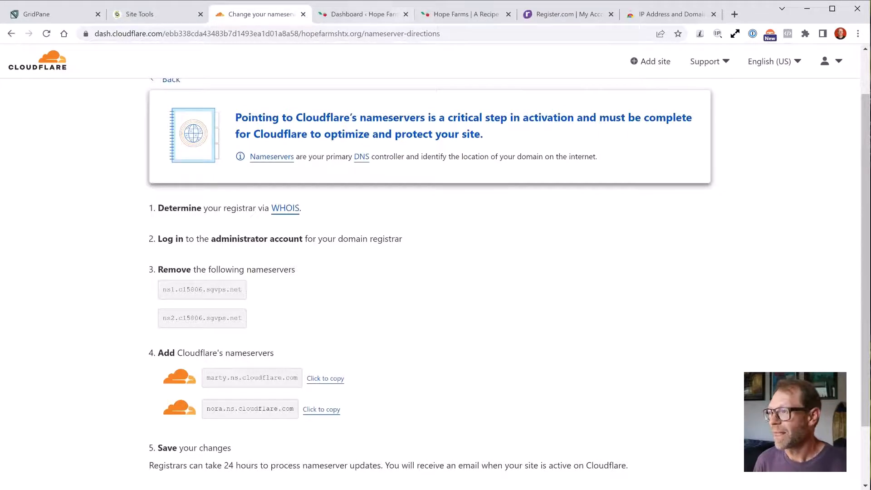
click(563, 14)
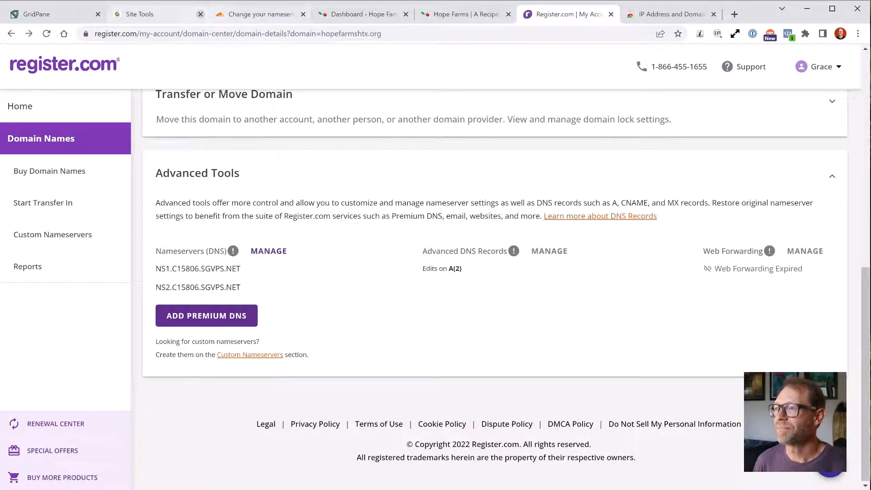
click(257, 14)
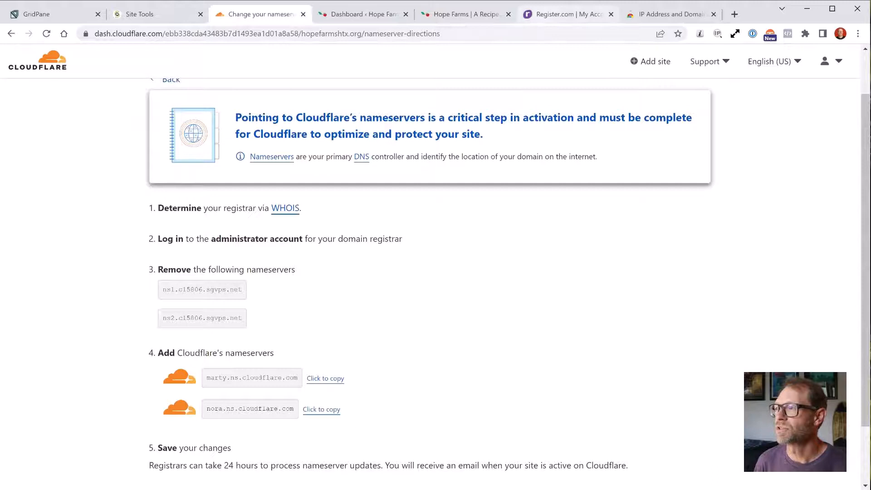
click(563, 14)
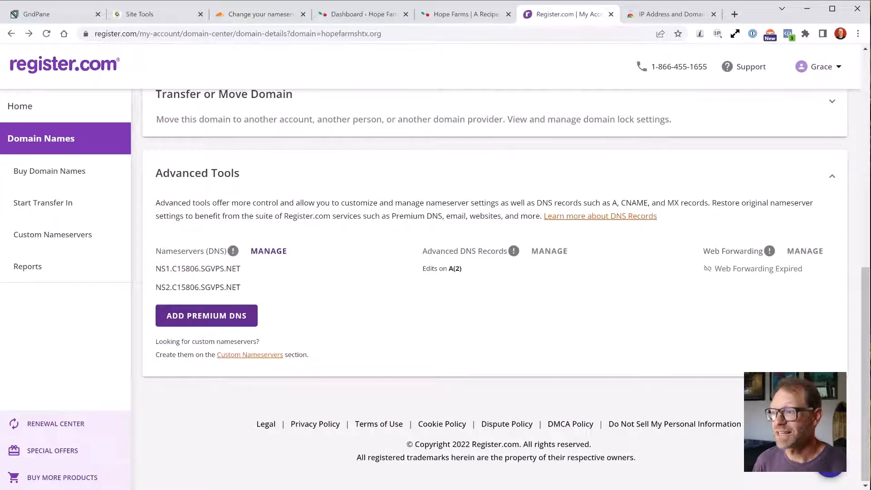
mouse_move(233, 251)
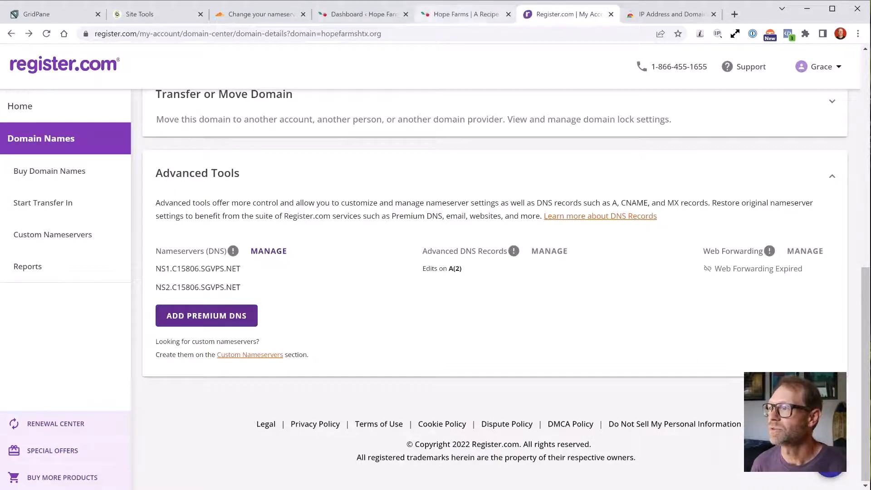
click(261, 14)
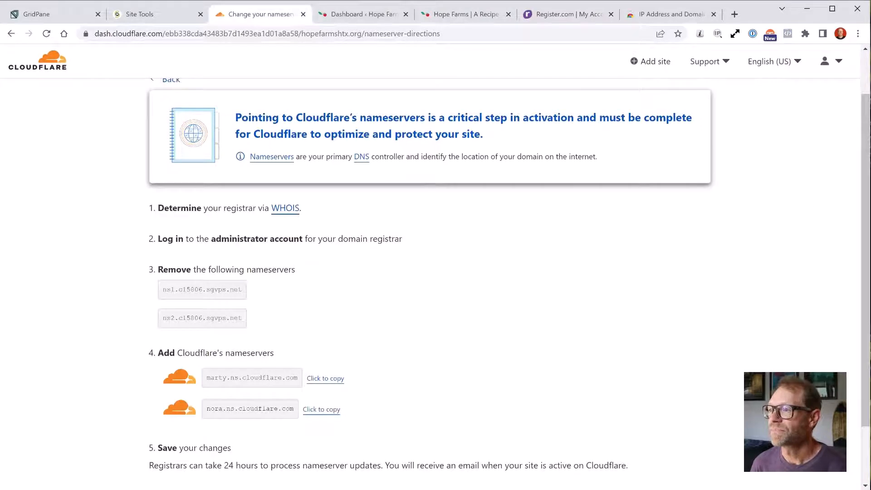
drag(175, 290, 226, 289)
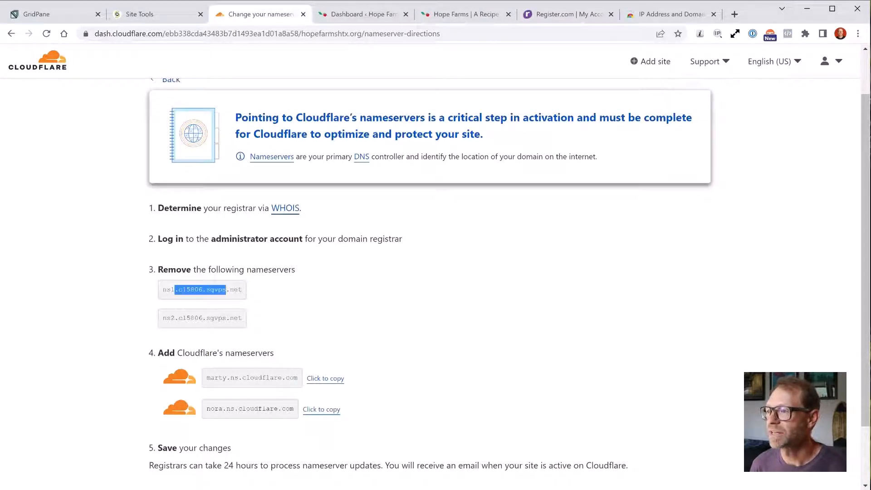
click(226, 290)
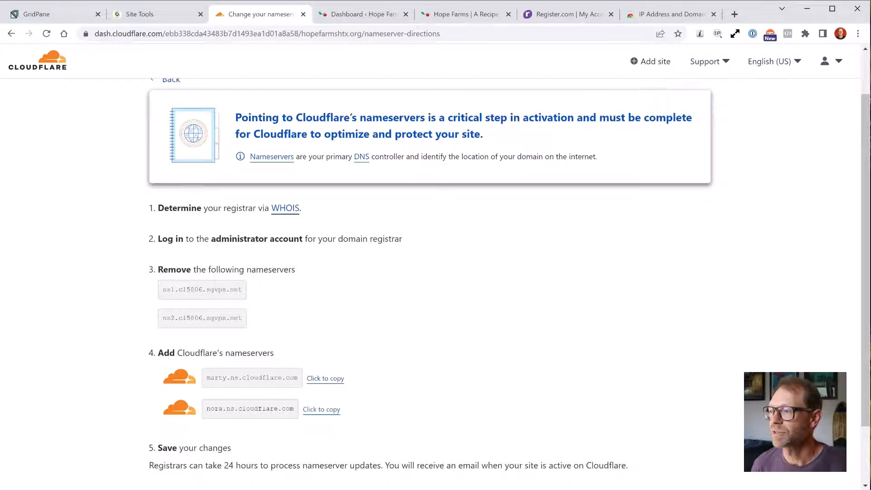
Copy Cloudflare's first nameserver and set Nameserver 1 in Register.com to marty.ns.cloudflare.com
click(325, 379)
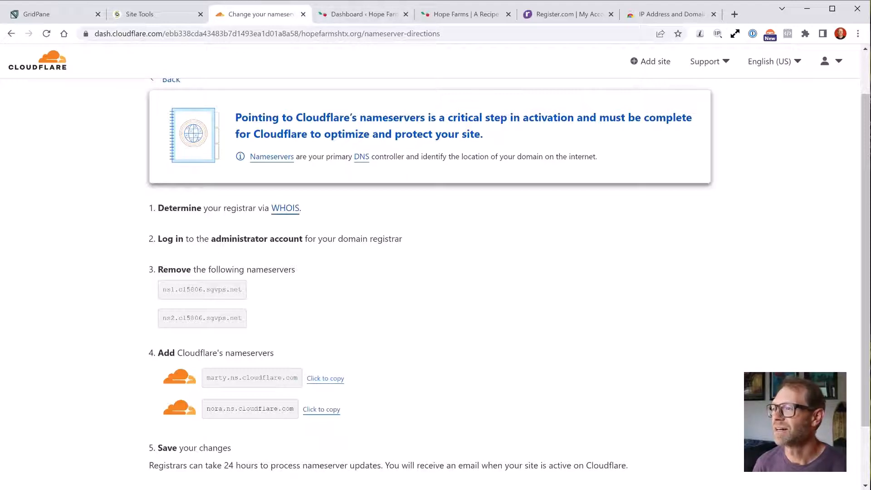
click(563, 14)
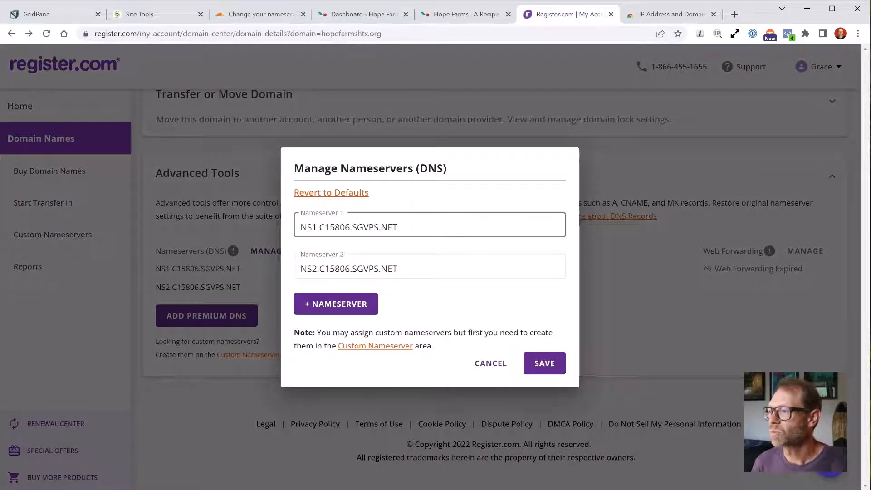
drag(401, 228, 298, 227)
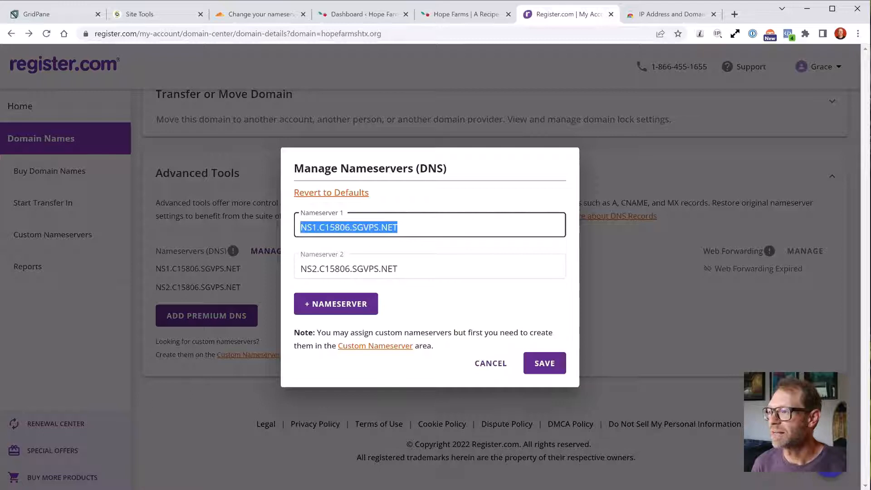
key(ctrl+v)
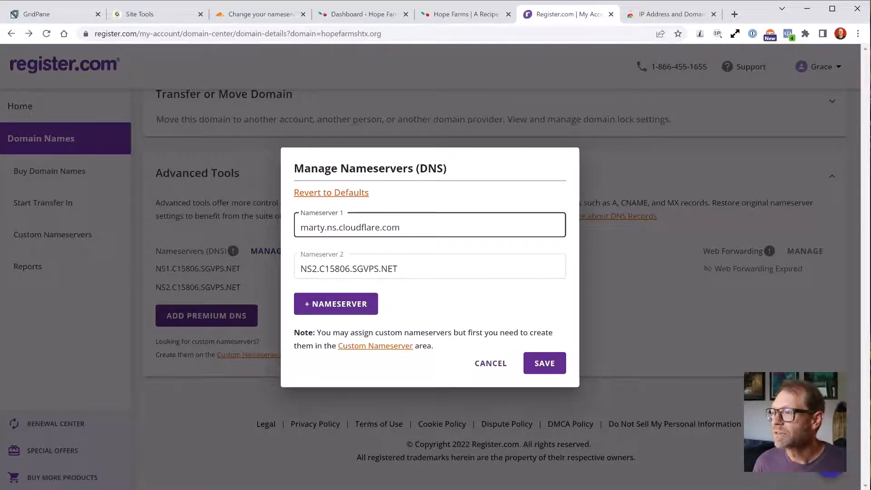
Copy Cloudflare's second nameserver into Register.com's Nameserver 2 as nora.ns.cloudflare.com and try to save both nameservers
click(261, 14)
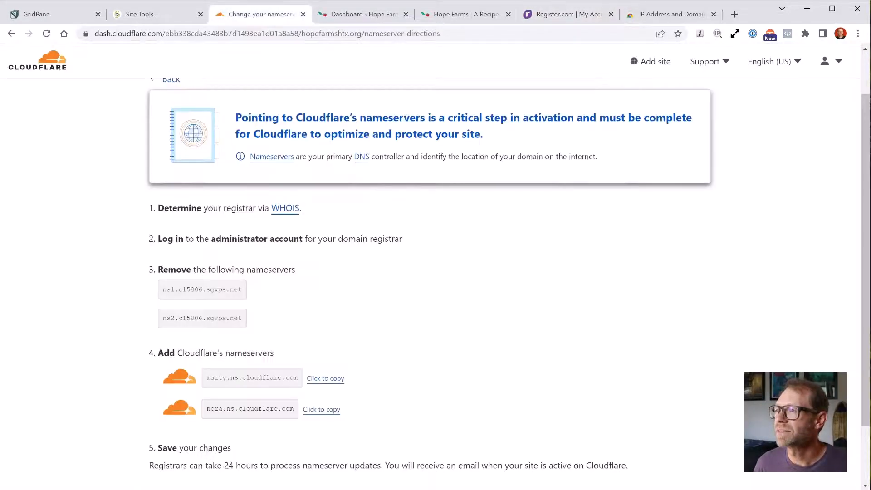
click(321, 410)
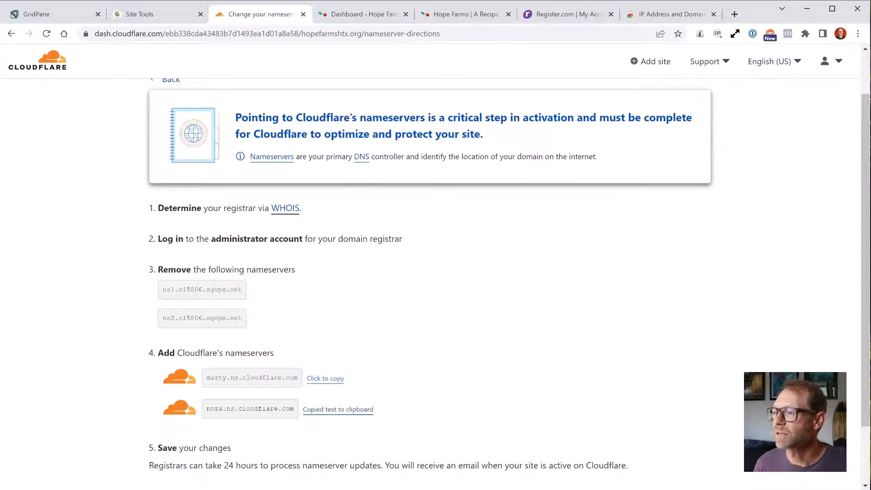
click(463, 14)
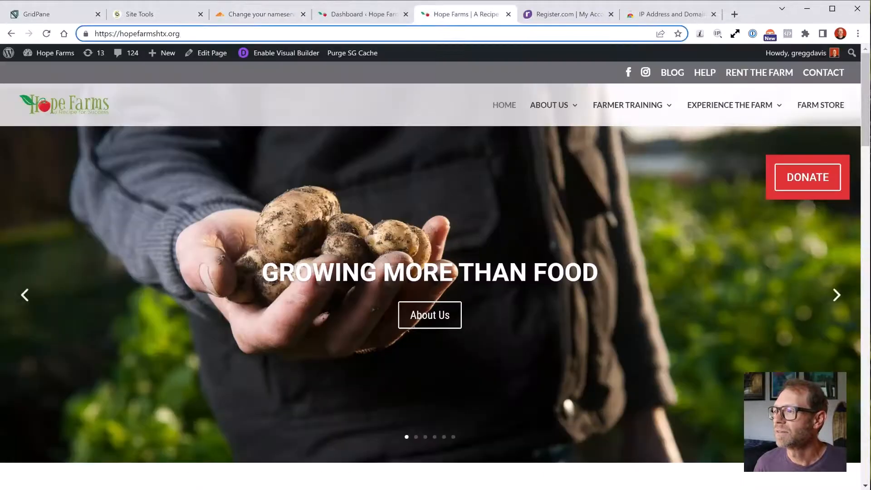
click(567, 14)
drag(399, 269, 299, 268)
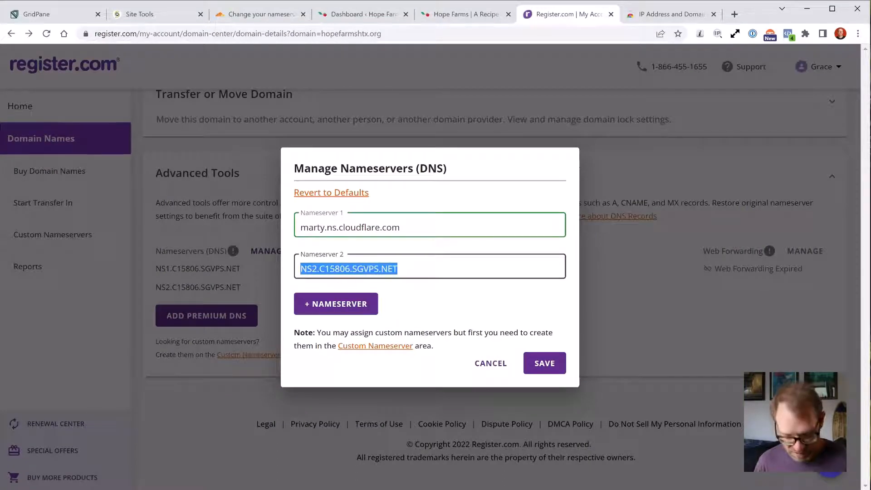
key(ctrl+v)
click(545, 363)
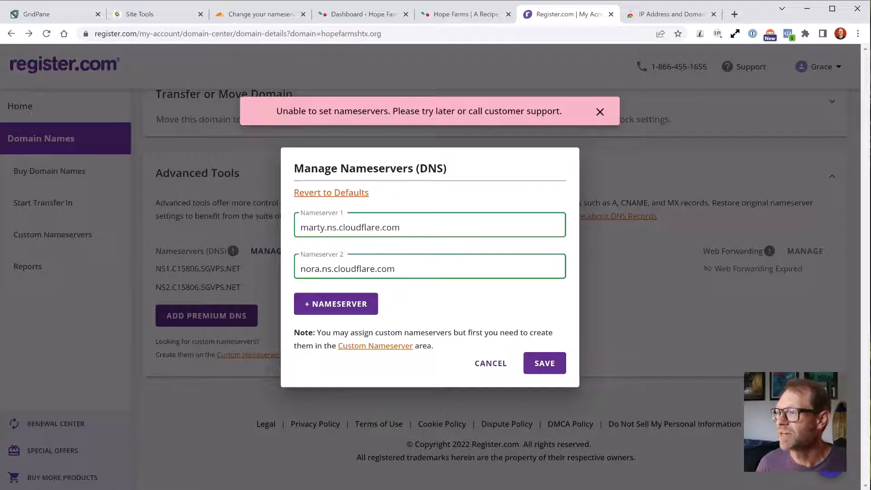
click(600, 111)
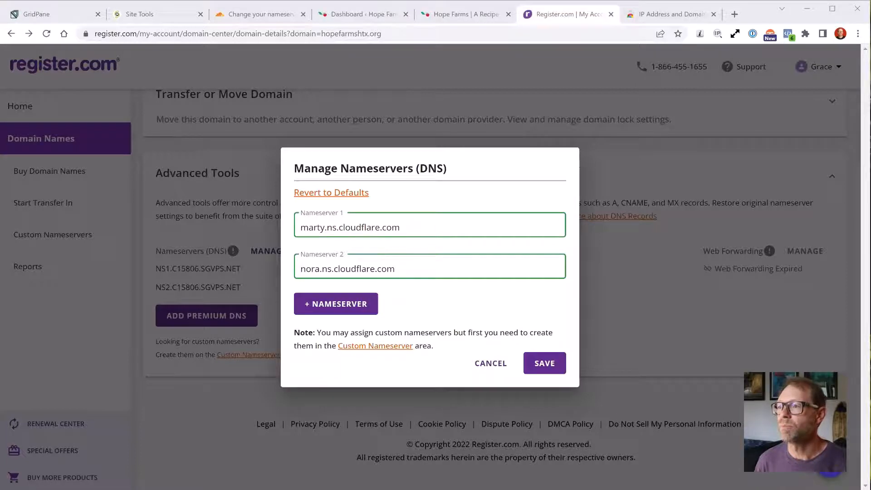
Open the SiteGround dashboard's site information and compare its name servers with the ones Cloudflare lists for removal
click(149, 14)
scroll(436, 290, down, 3)
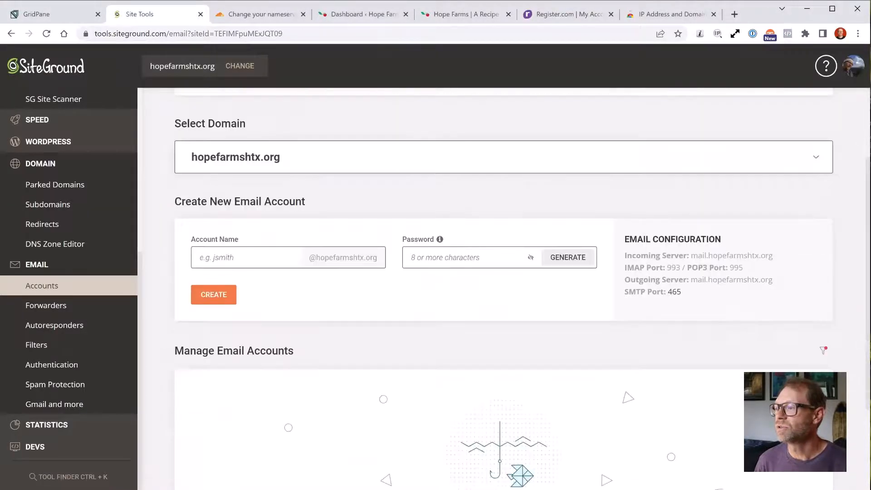
scroll(436, 290, up, 3)
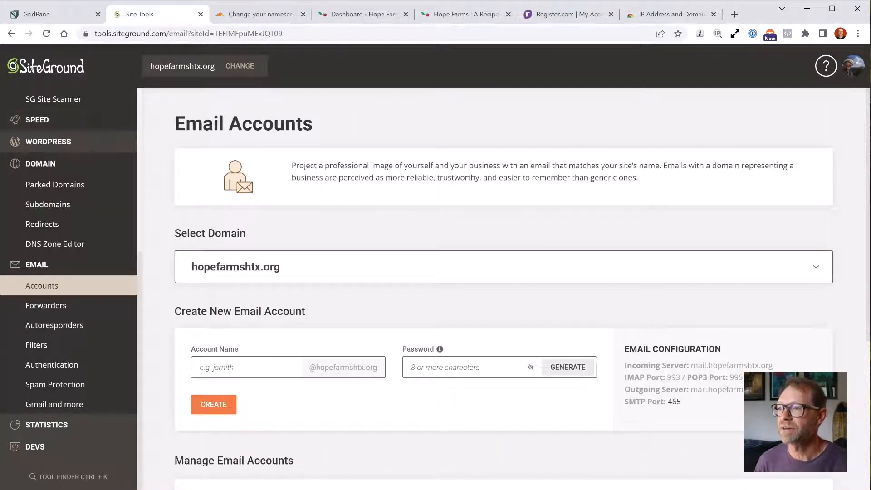
scroll(49, 193, up, 6)
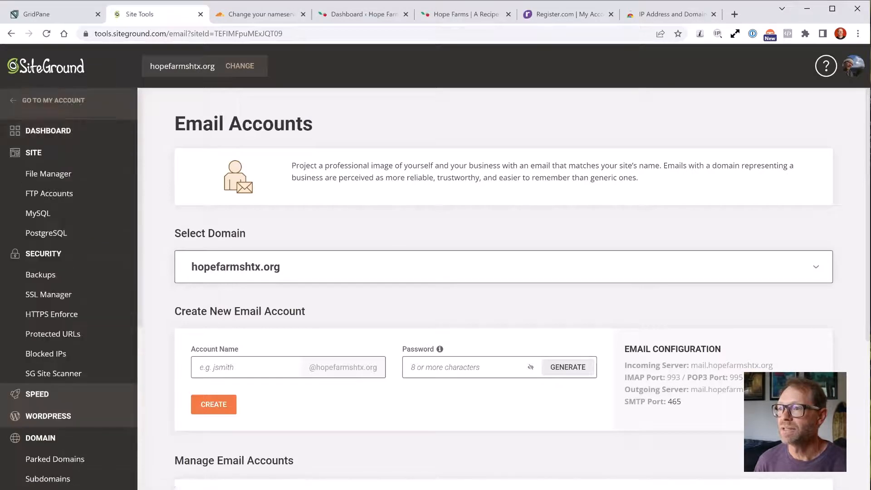
click(48, 131)
scroll(504, 291, down, 9)
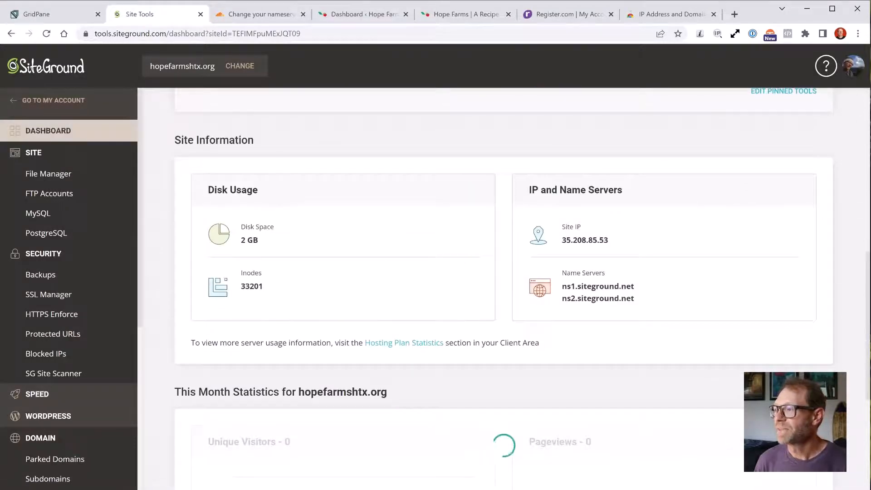
drag(567, 286, 635, 286)
click(636, 287)
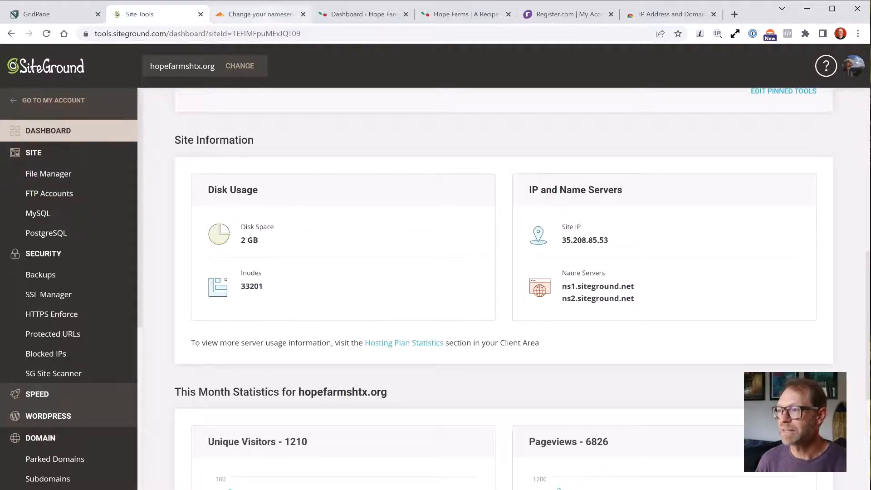
click(261, 14)
drag(175, 290, 238, 289)
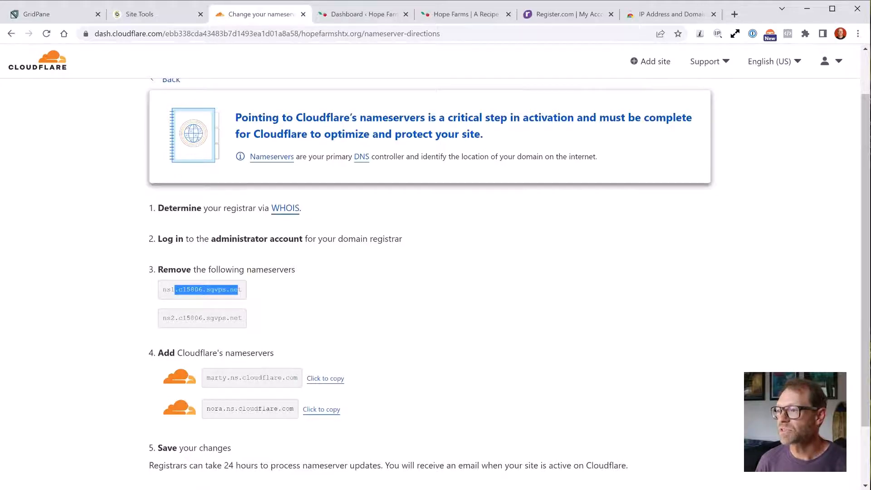
click(150, 14)
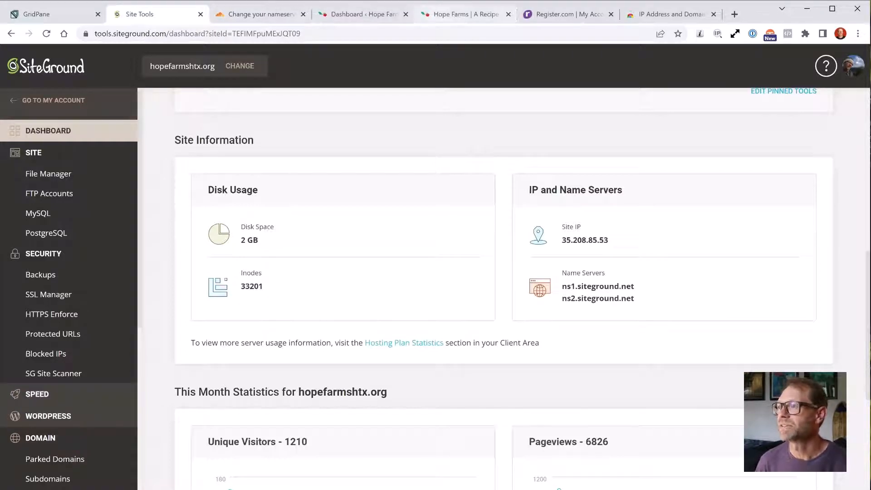
Return to Register.com and try to revert hopefarmshtx.org's nameservers to their defaults
click(466, 14)
click(563, 14)
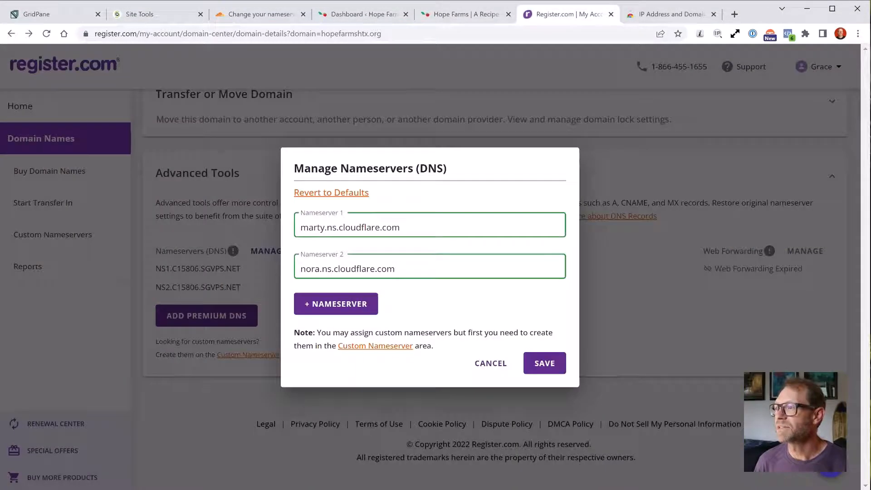
click(331, 193)
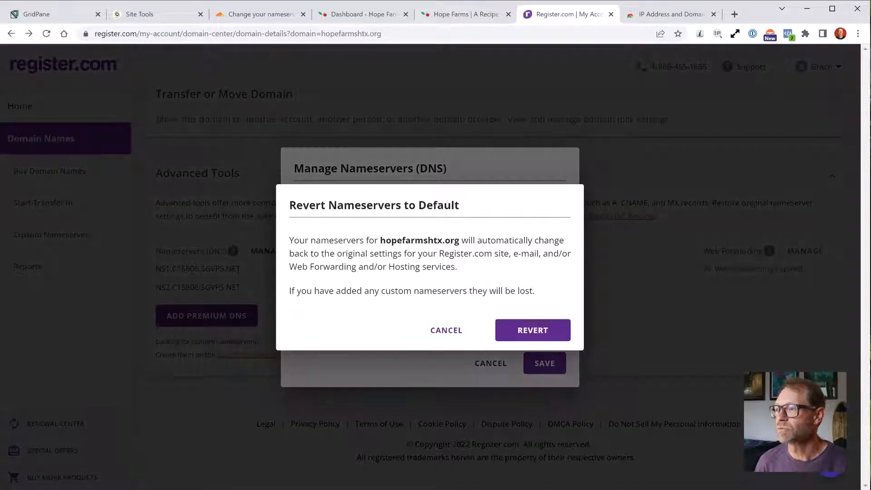
click(544, 331)
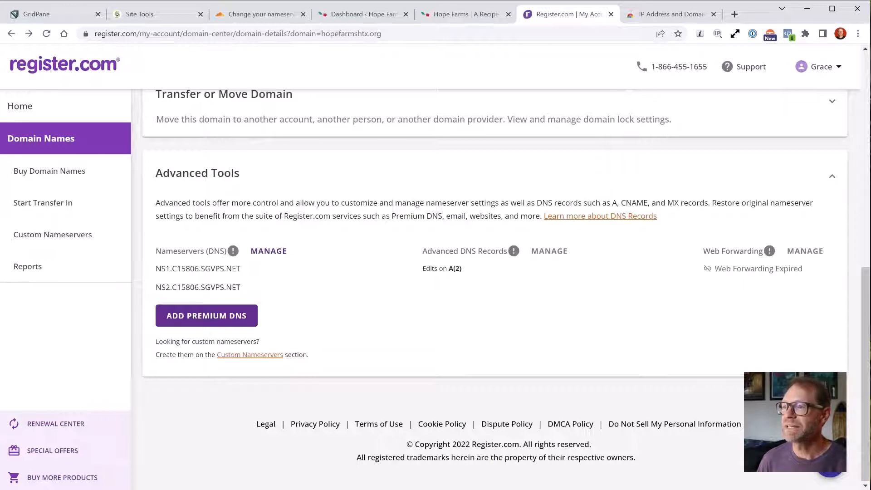
Reload Register.com, log back into the account and open hopefarmshtx.org's details from the domain list
scroll(495, 272, up, 10)
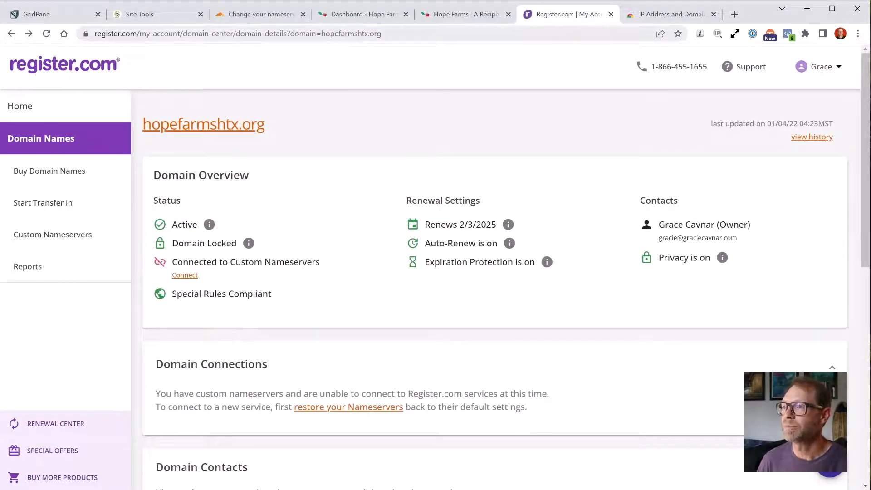
click(47, 34)
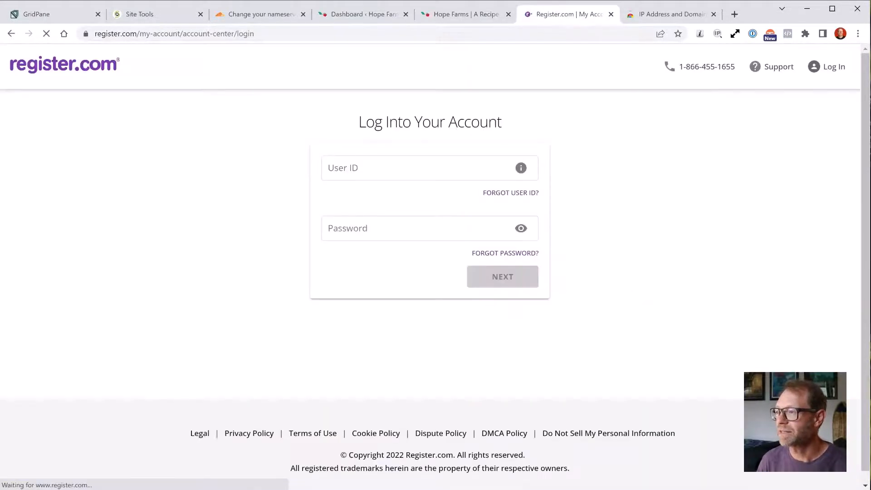
click(502, 277)
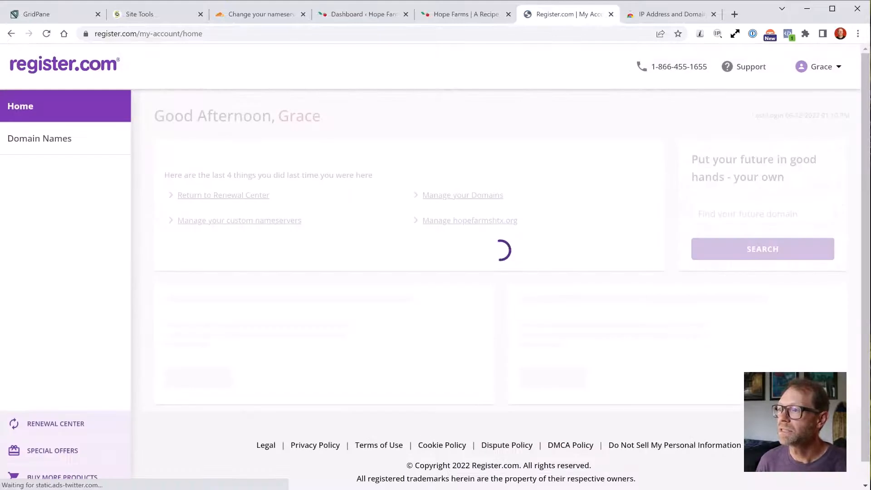
click(40, 139)
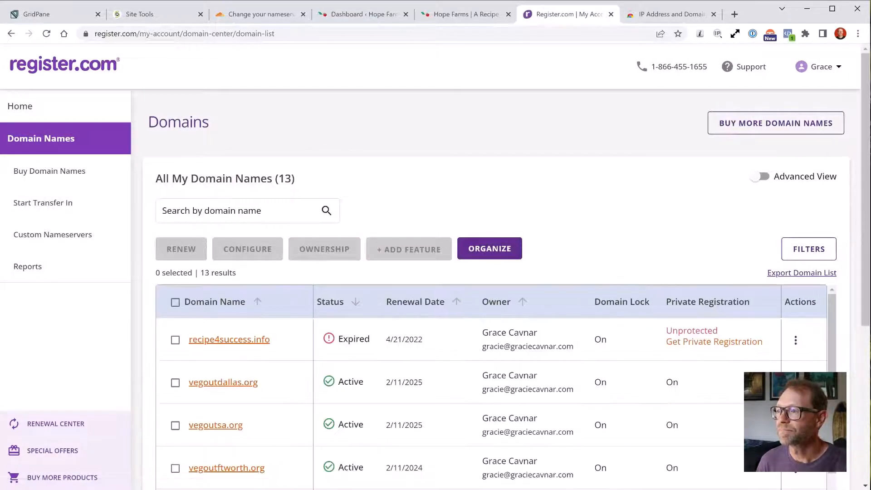
scroll(490, 399, down, 8)
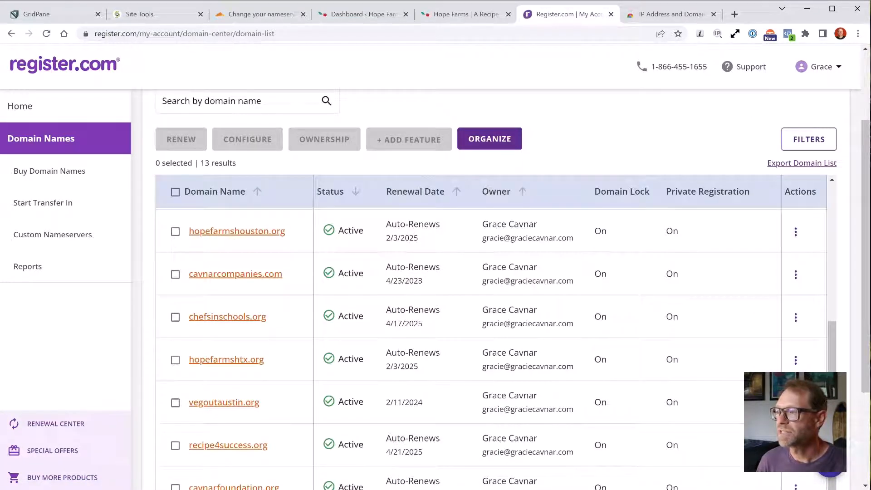
click(226, 360)
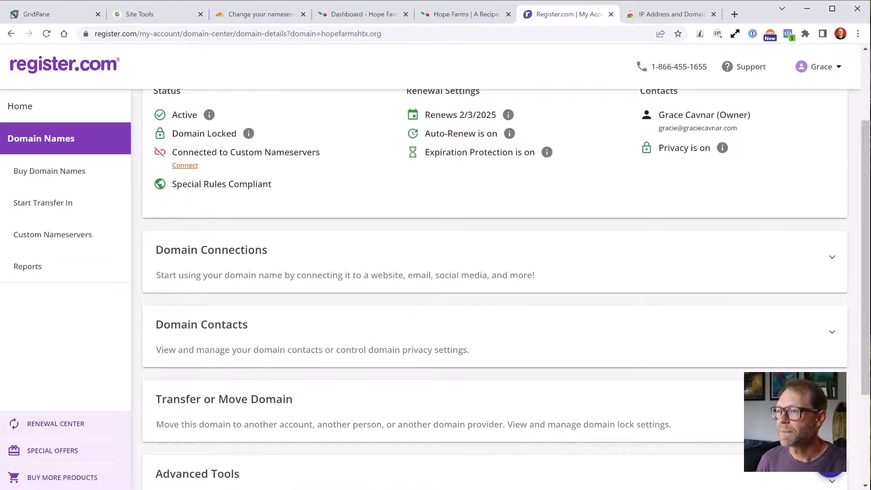
Review hopefarmshtx.org's nameserver entries in Register.com's advanced tools and nameserver management form, leaving them as they are
scroll(495, 295, down, 3)
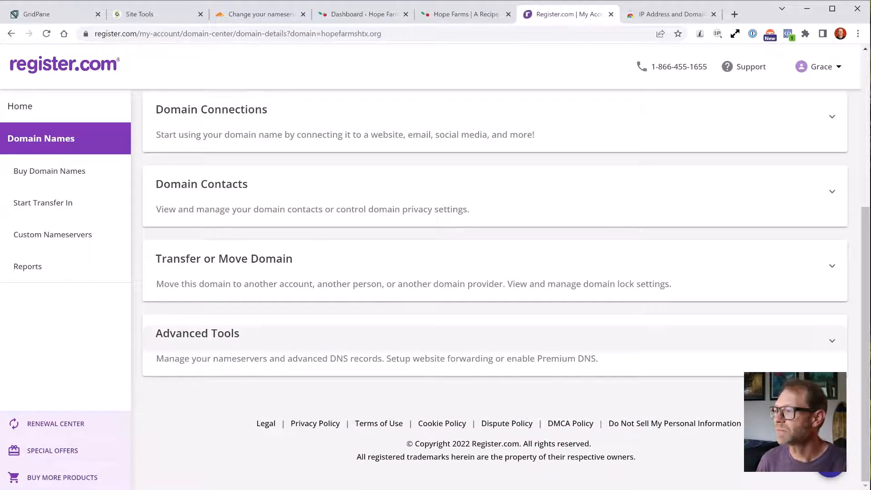
click(198, 334)
scroll(495, 291, down, 2)
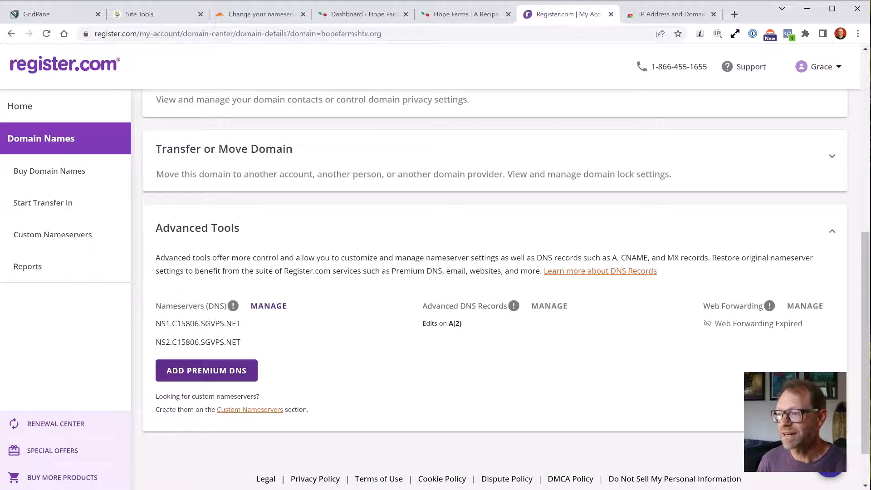
scroll(506, 271, up, 8)
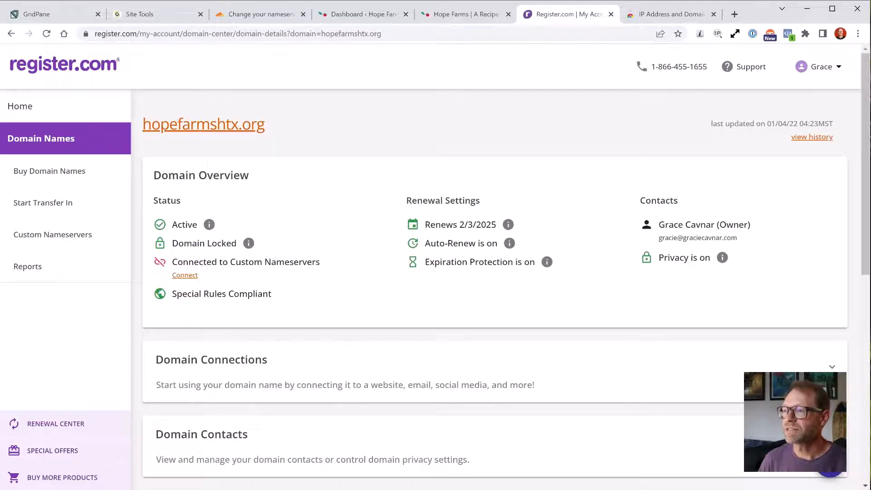
click(833, 367)
scroll(506, 271, down, 9)
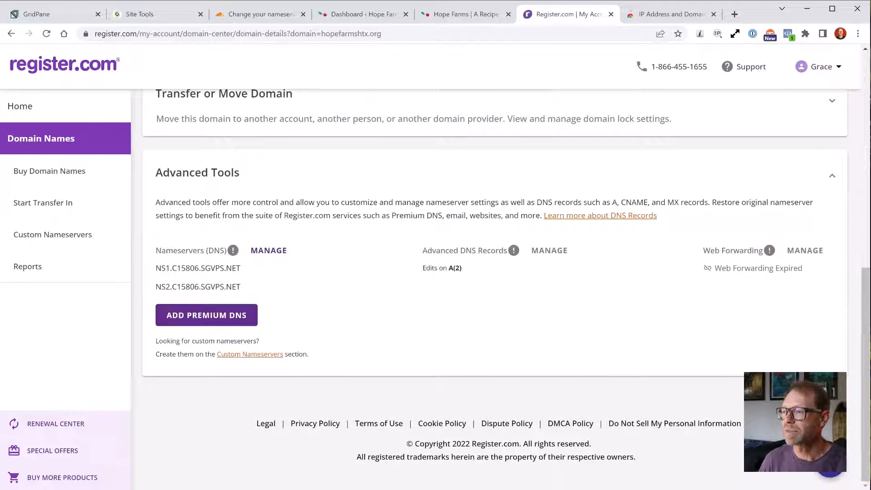
click(268, 250)
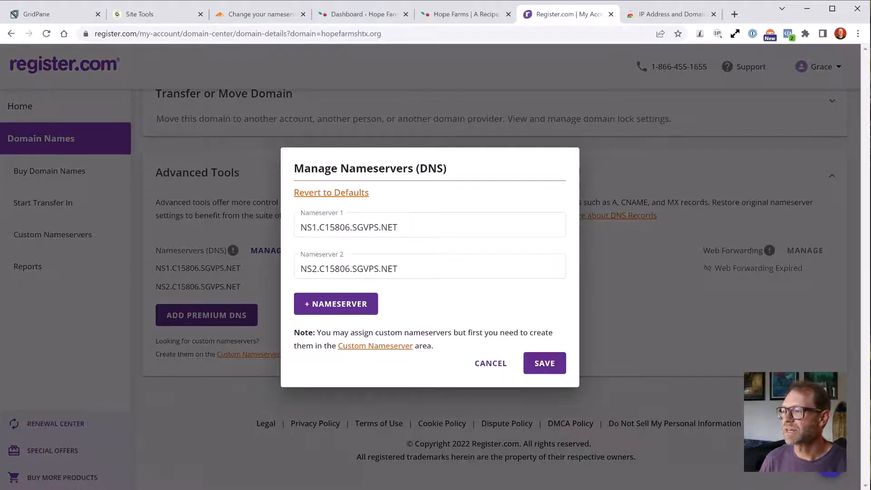
click(490, 364)
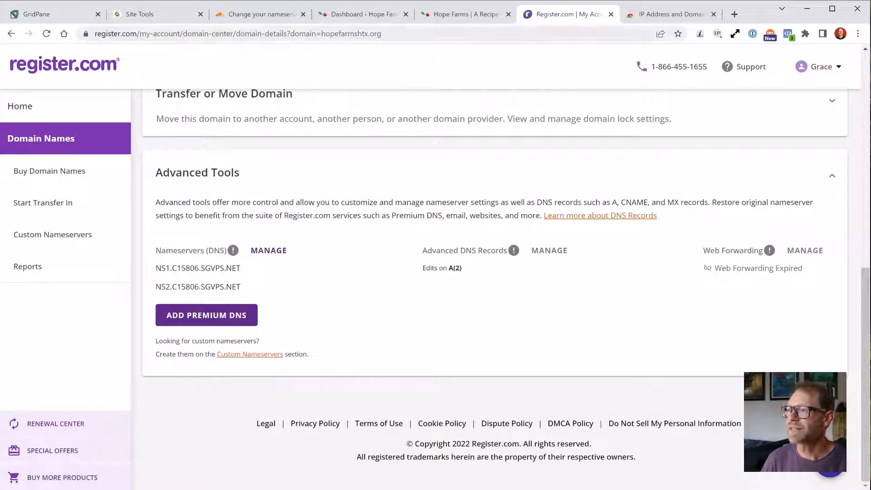
Switch to the live hopefarmshtx.org site, reload it and look up its server IP with DNSlytics
click(465, 14)
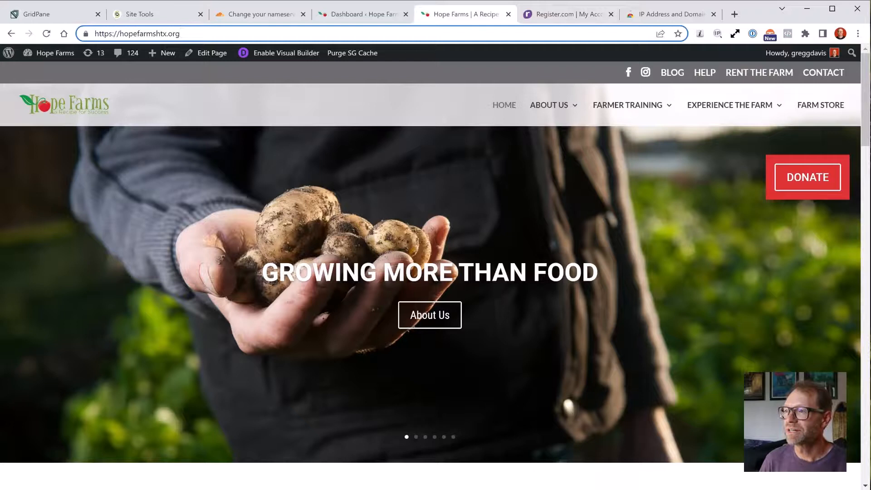
key(Return)
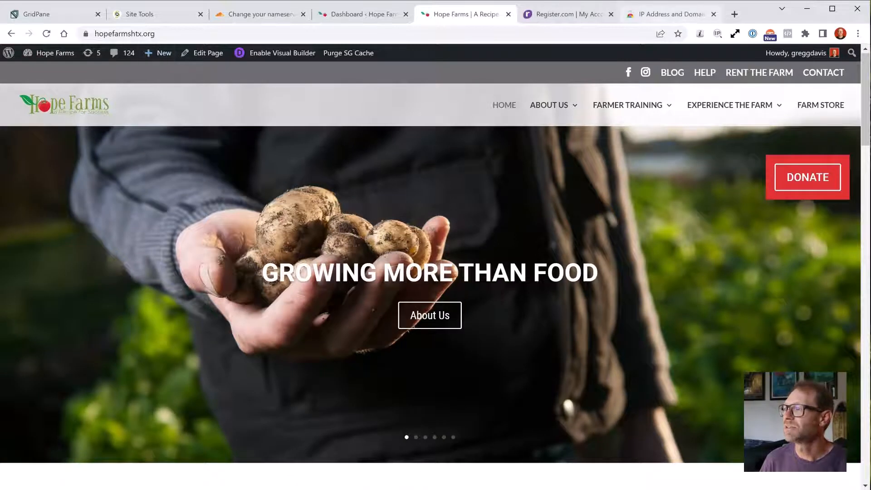
click(718, 34)
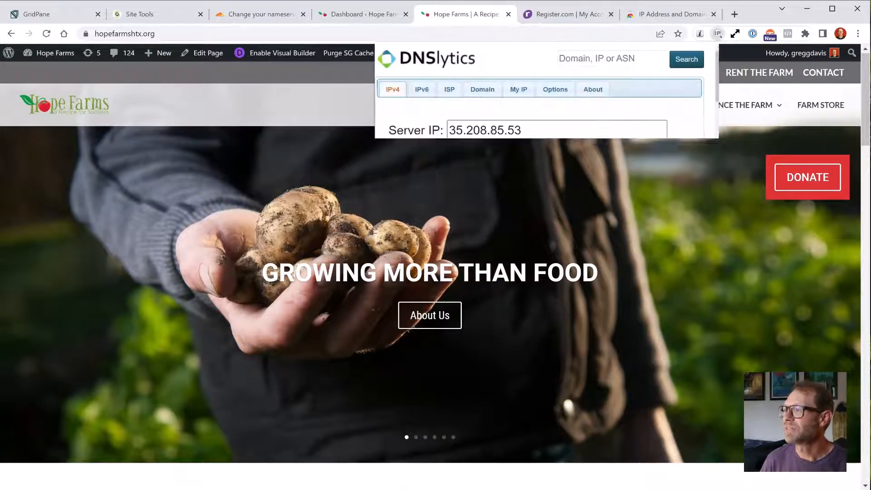
drag(523, 131, 448, 130)
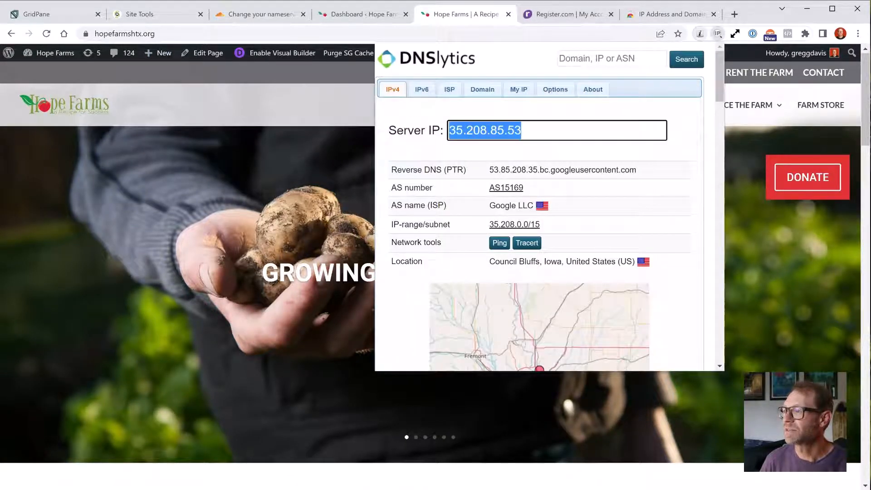
click(458, 152)
Return to Register.com and recheck both nameserver entries for hopefarmshtx.org against the Cloudflare ones, closing the form without saving
key(ctrl+Tab)
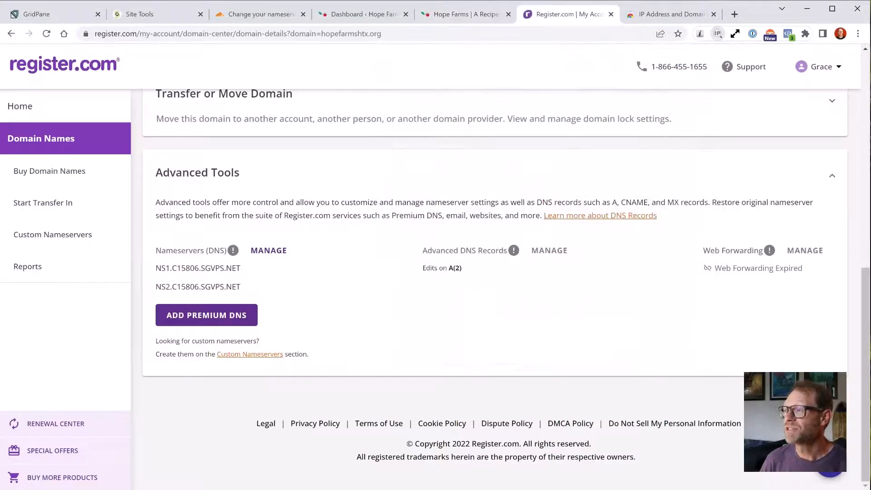
scroll(494, 290, up, 10)
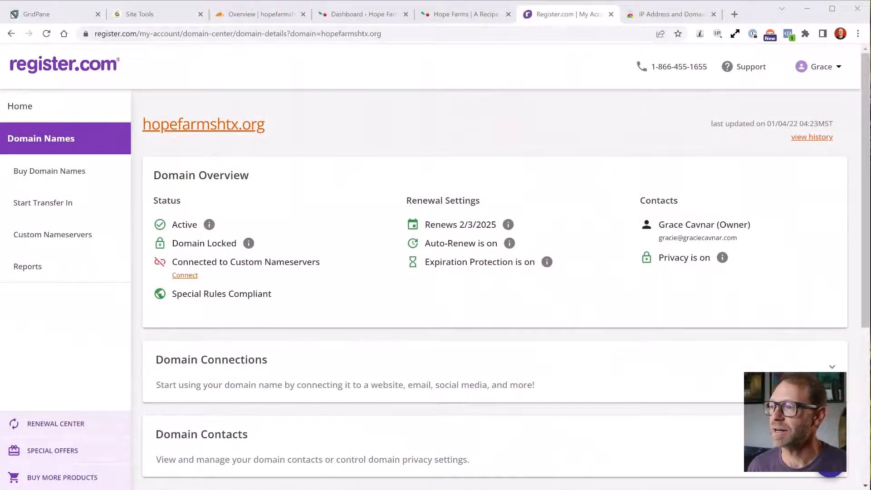
scroll(204, 125, down, 5)
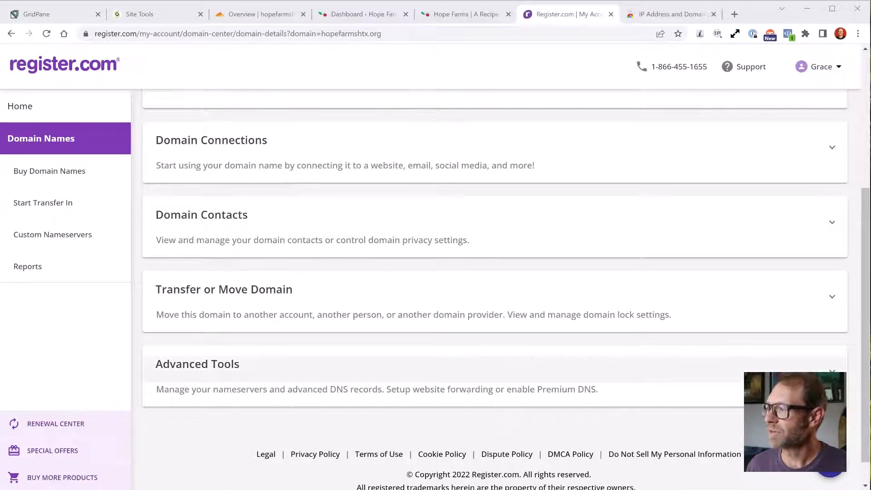
click(198, 365)
scroll(495, 290, down, 1)
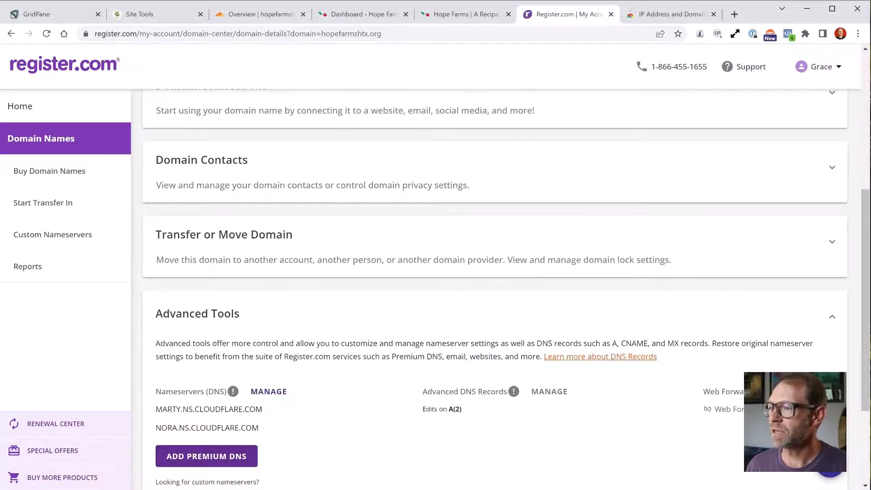
click(268, 391)
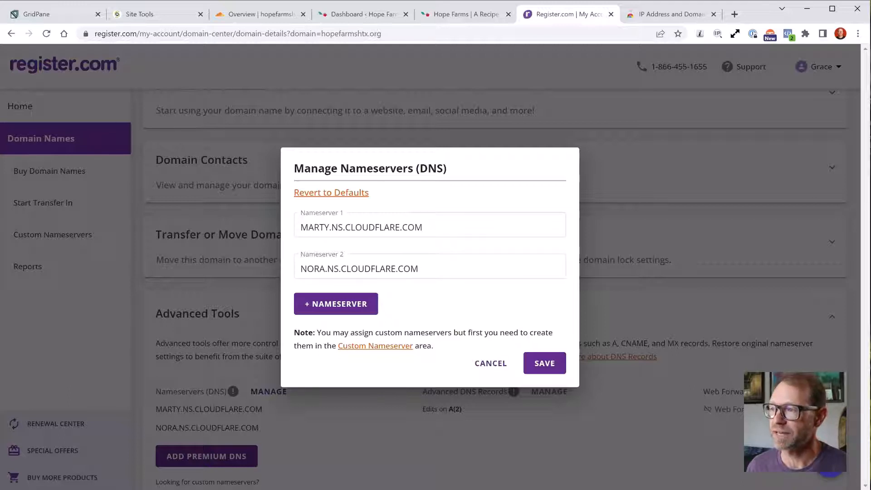
click(370, 227)
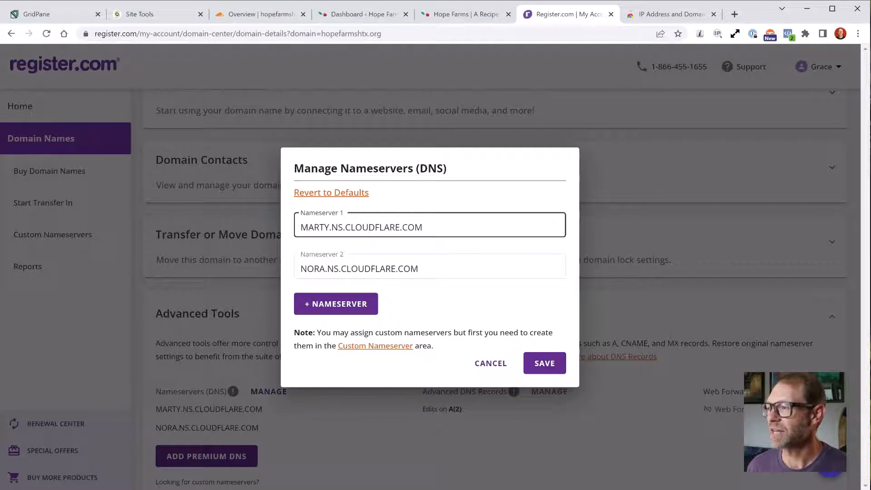
key(Escape)
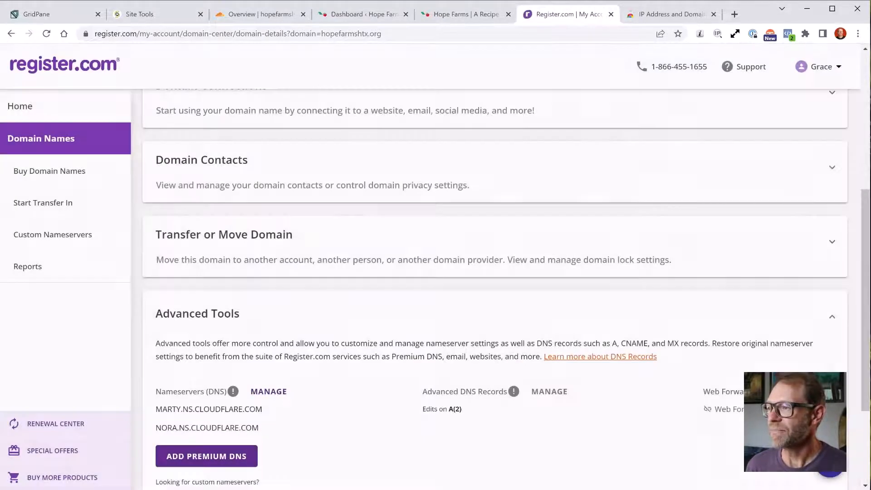
scroll(495, 199, up, 2)
scroll(495, 227, up, 3)
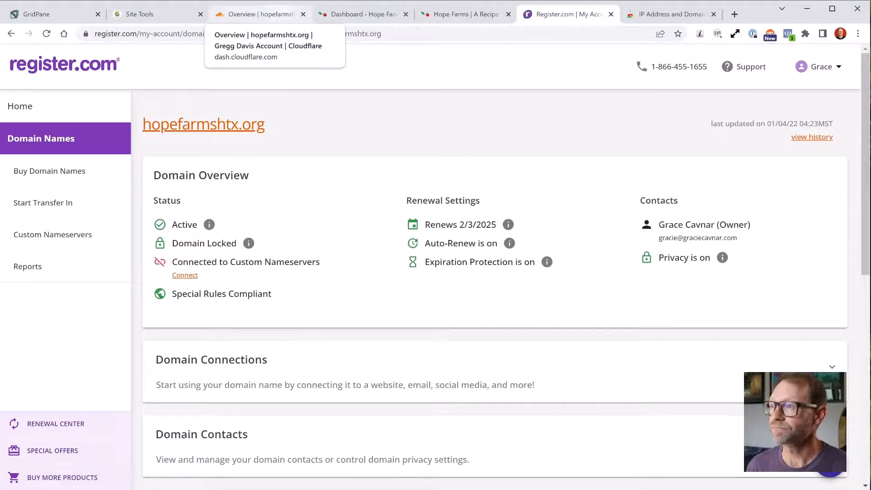
Open hopefarmshtx.org's DNS records in Cloudflare and compare their IP address with the site IP on the SiteGround dashboard
click(261, 14)
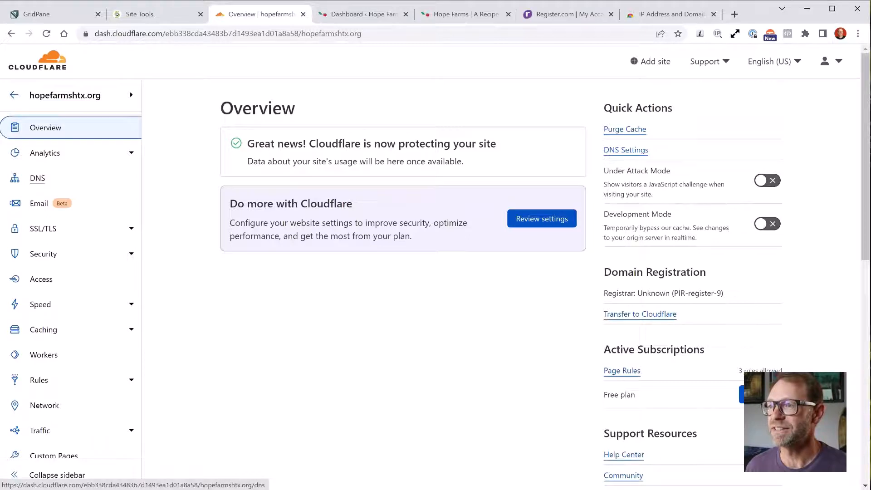
click(37, 178)
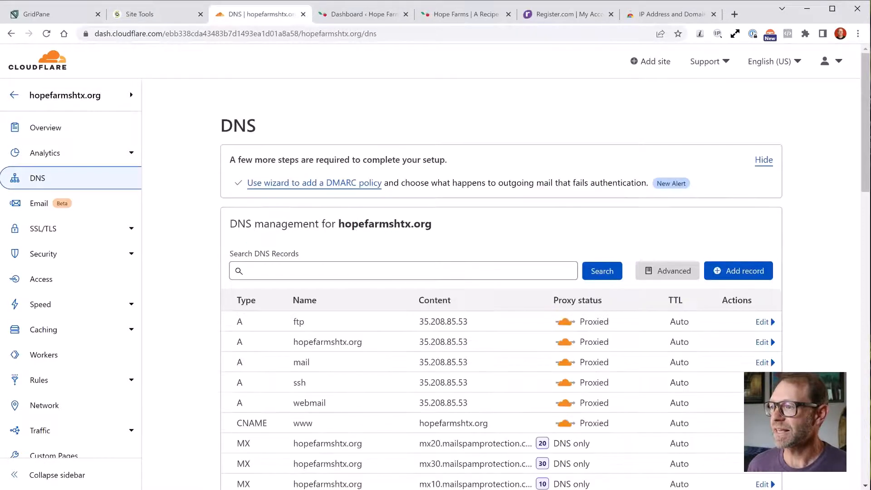
scroll(501, 282, down, 3)
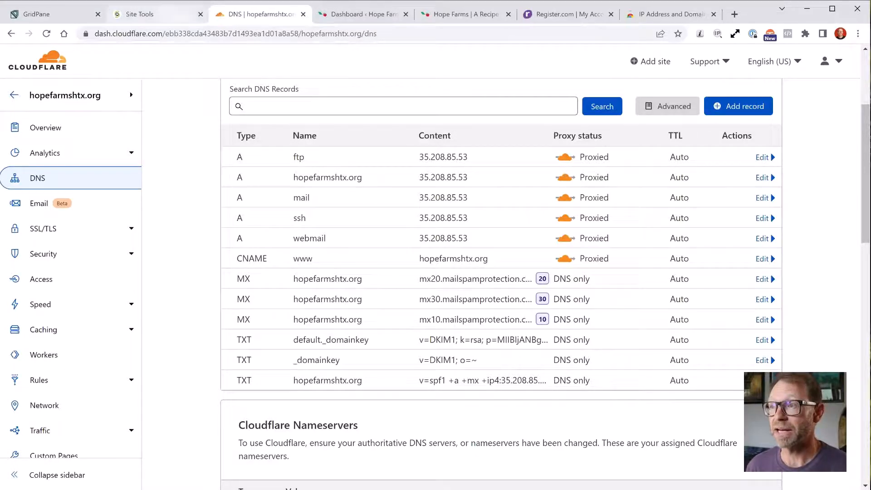
click(140, 14)
scroll(502, 282, down, 3)
scroll(502, 282, up, 9)
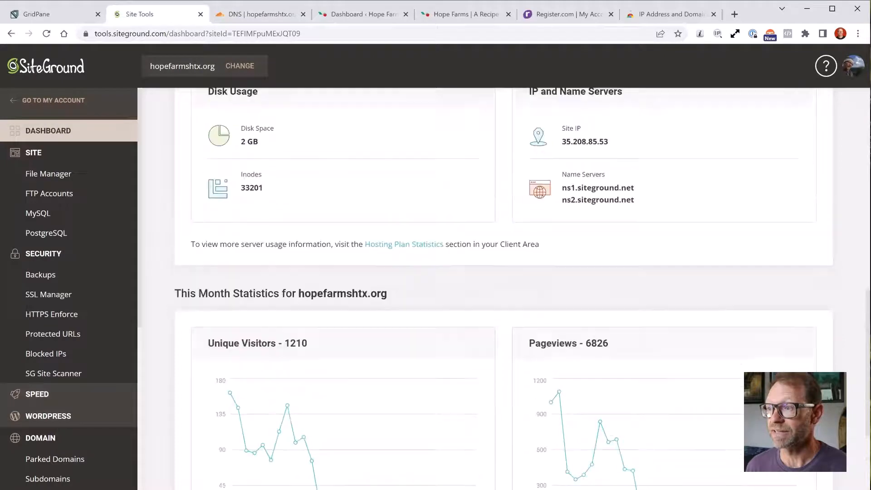
click(261, 14)
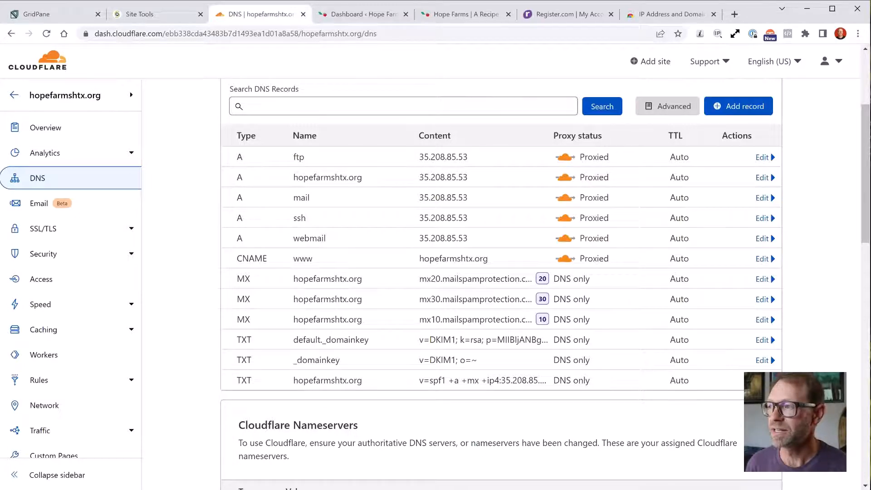
scroll(501, 282, up, 1)
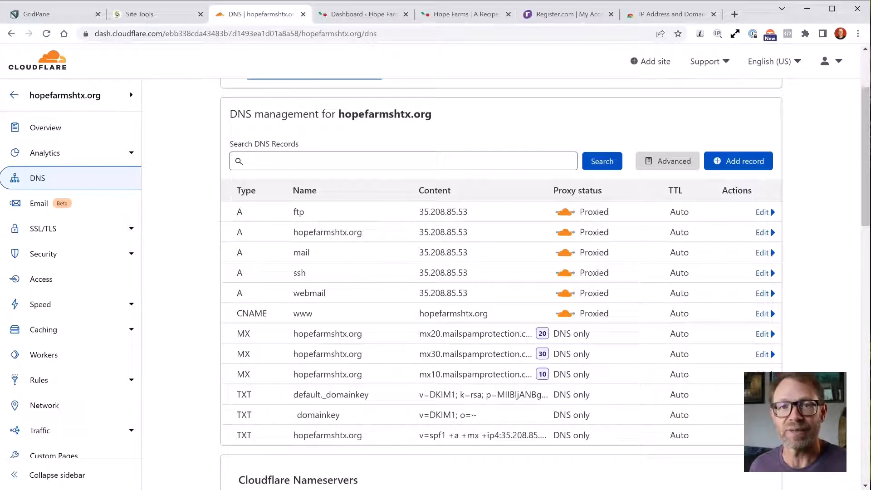
scroll(500, 273, up, 1)
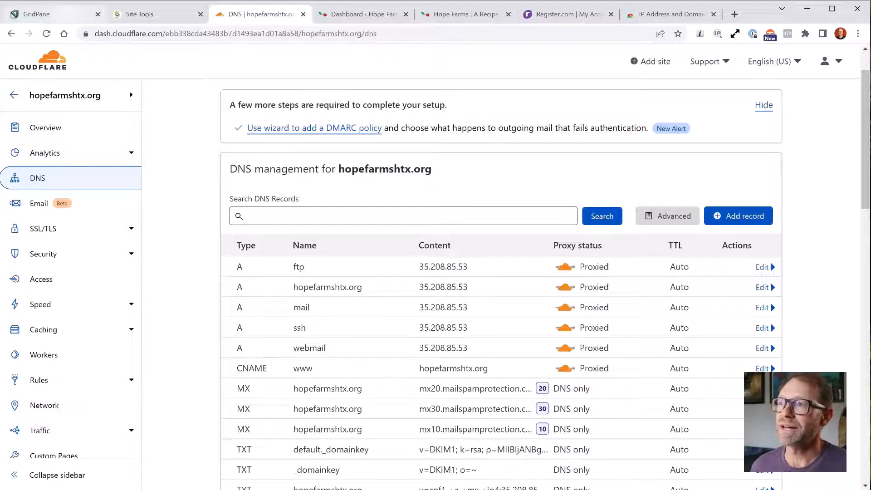
Switch to GridPane's new site form and examine the DNS API Integration options without changing the selection
click(50, 14)
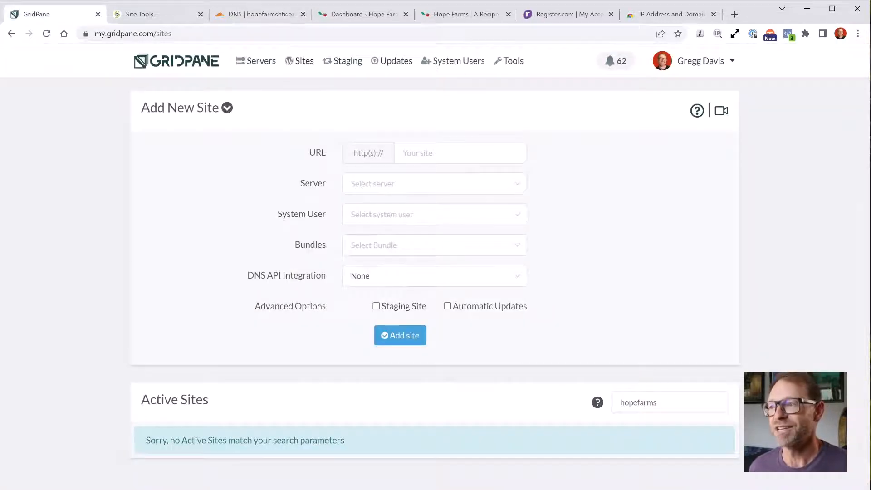
drag(247, 275, 326, 275)
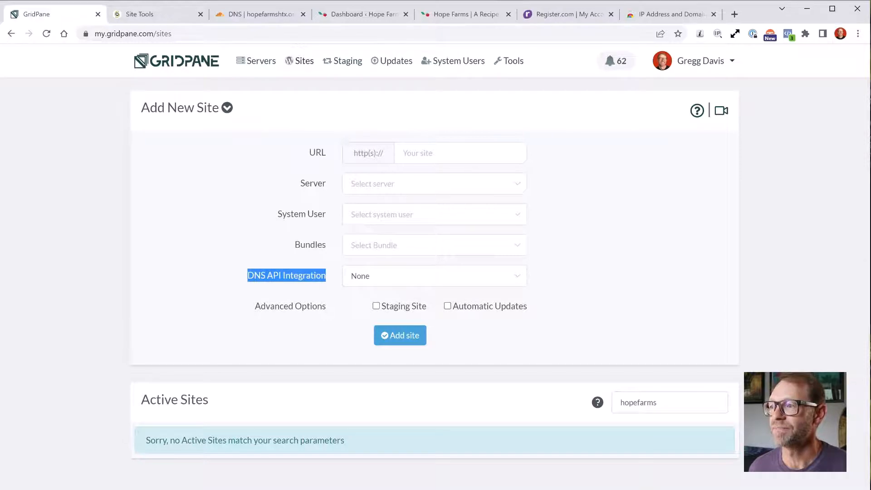
click(434, 276)
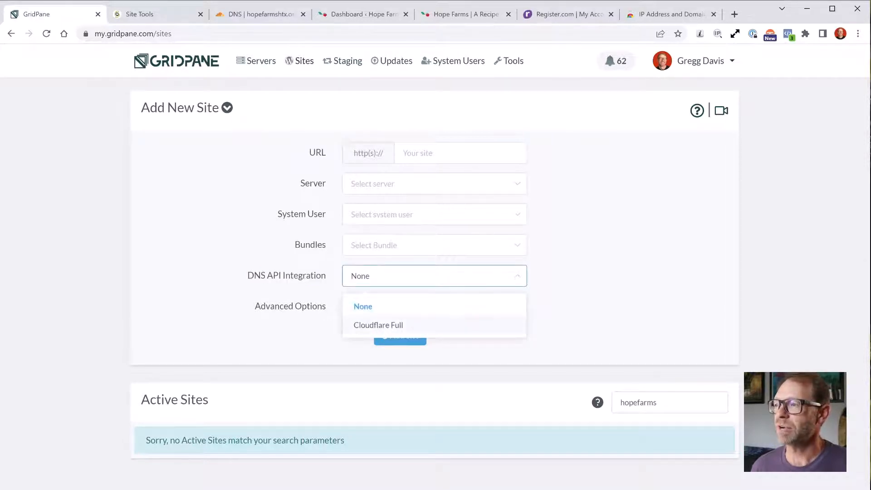
click(435, 276)
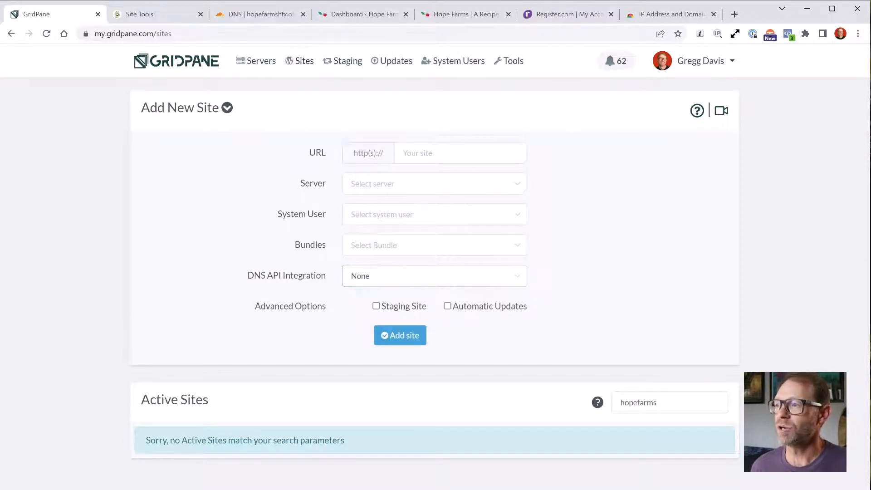
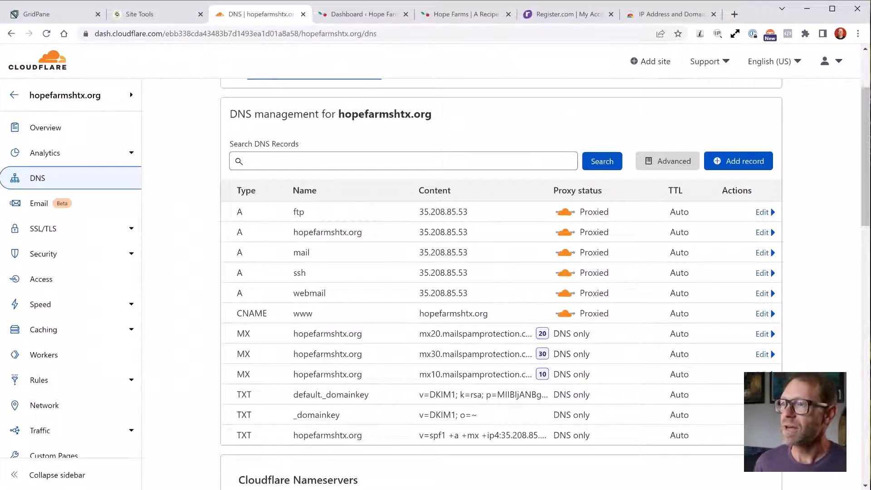
Switch to SiteGround, open the backups for hopefarmshtx.org and examine the list of available backups
click(145, 14)
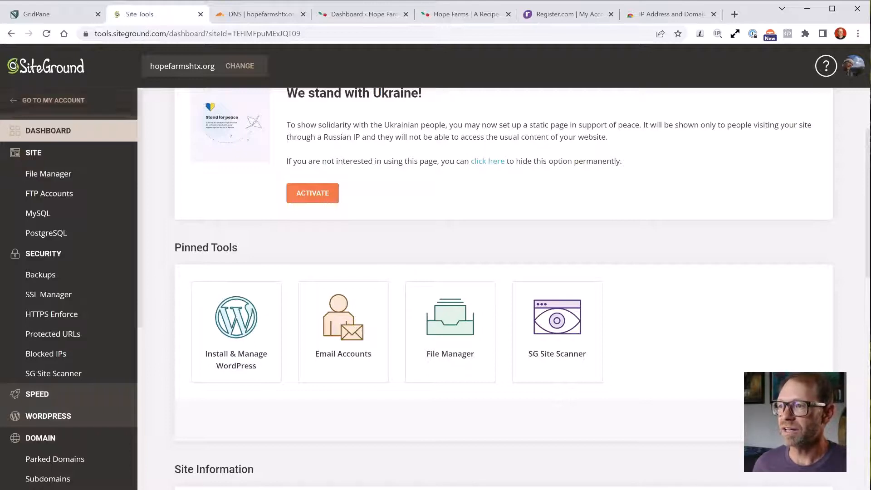
scroll(504, 289, up, 3)
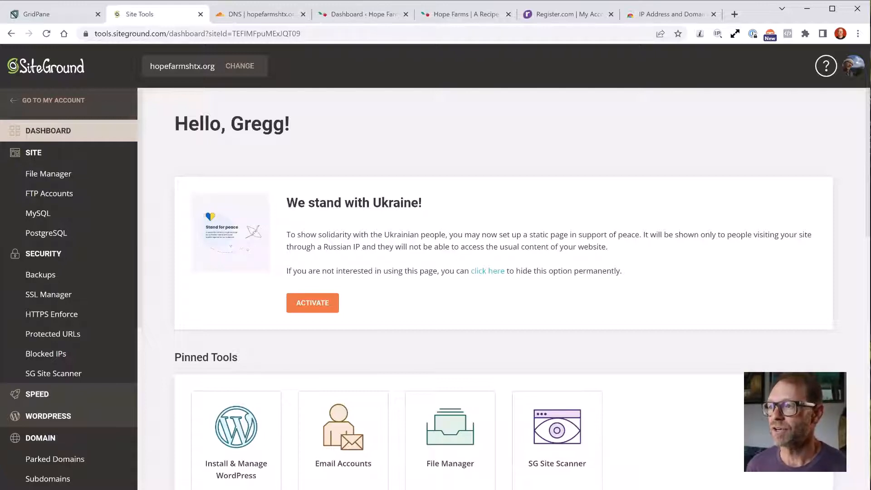
scroll(504, 290, down, 3)
scroll(504, 291, down, 4)
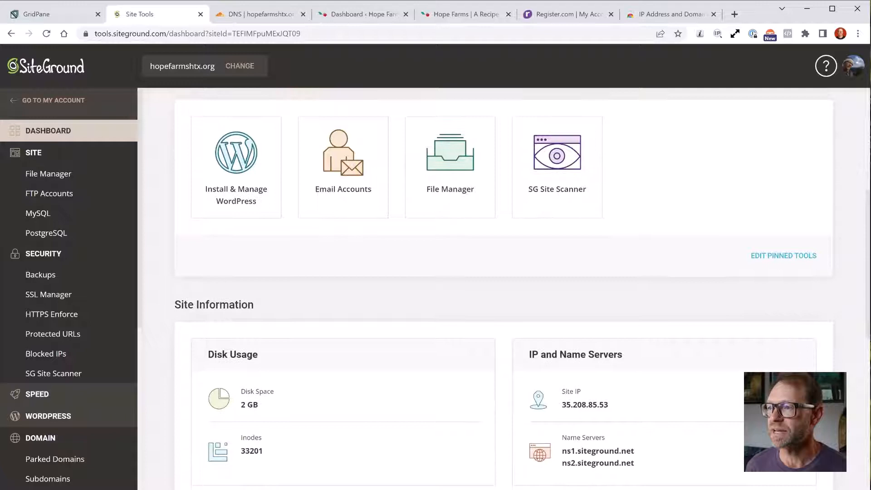
click(43, 253)
click(43, 254)
click(41, 275)
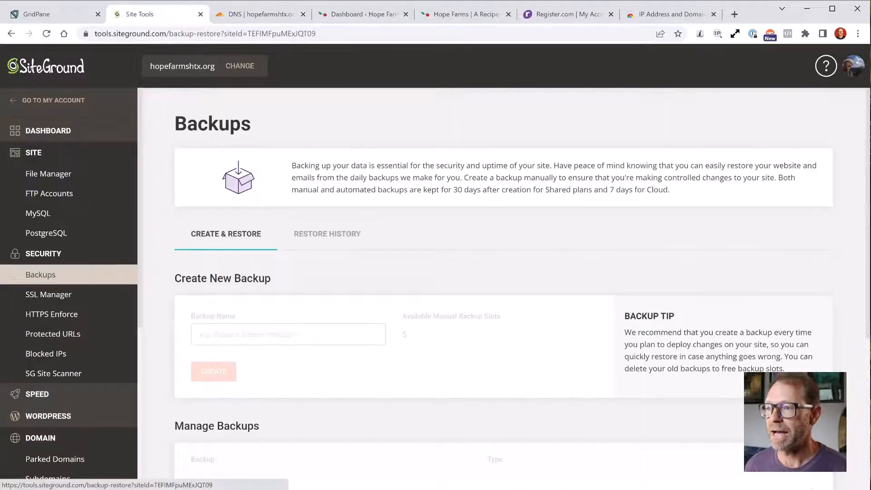
scroll(504, 290, down, 3)
scroll(504, 290, down, 3)
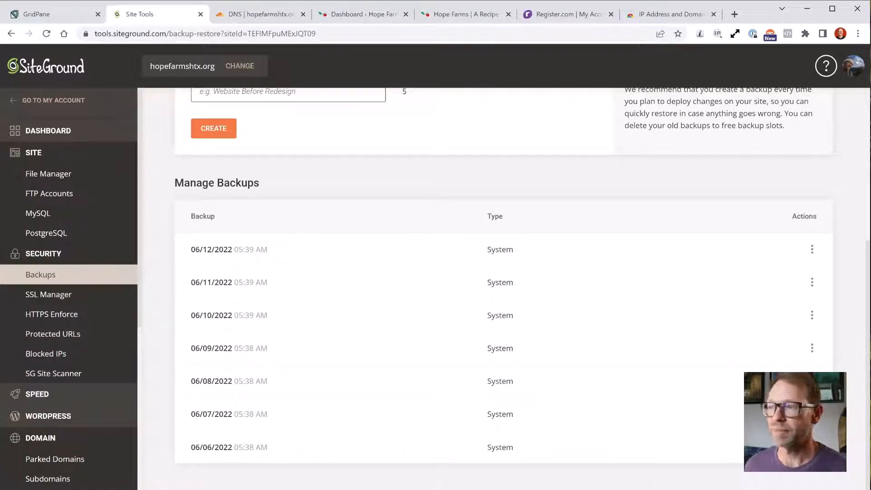
Check the restore options offered for the 06/12/2022 system backup without choosing one
click(812, 249)
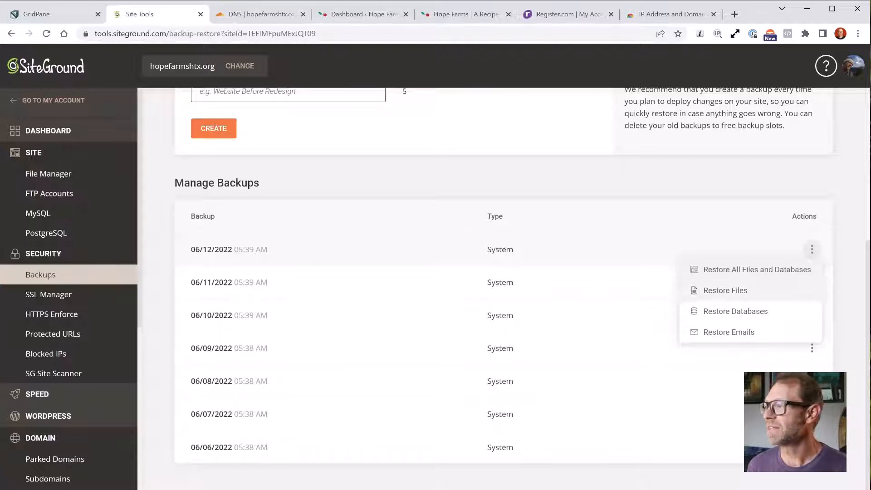
click(812, 249)
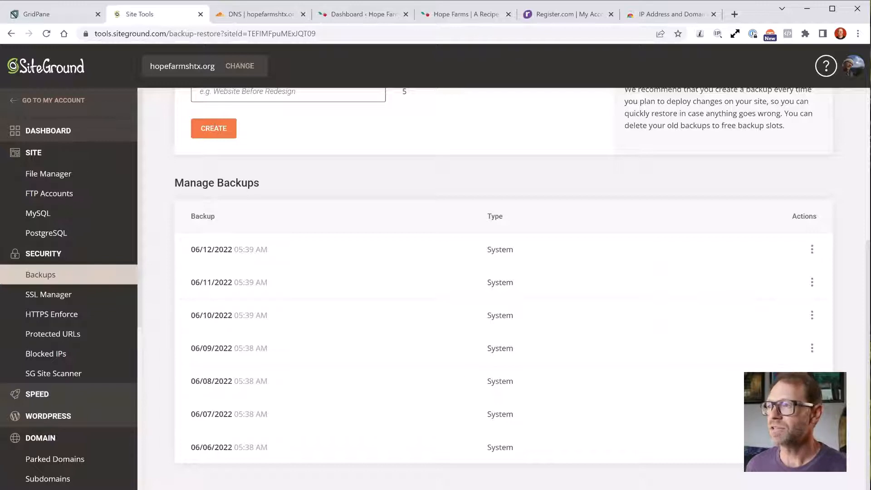
Switch to the hopefarmshtx.org WordPress dashboard, open UpdraftPlus Backups and examine the scheduled and existing backups
click(359, 14)
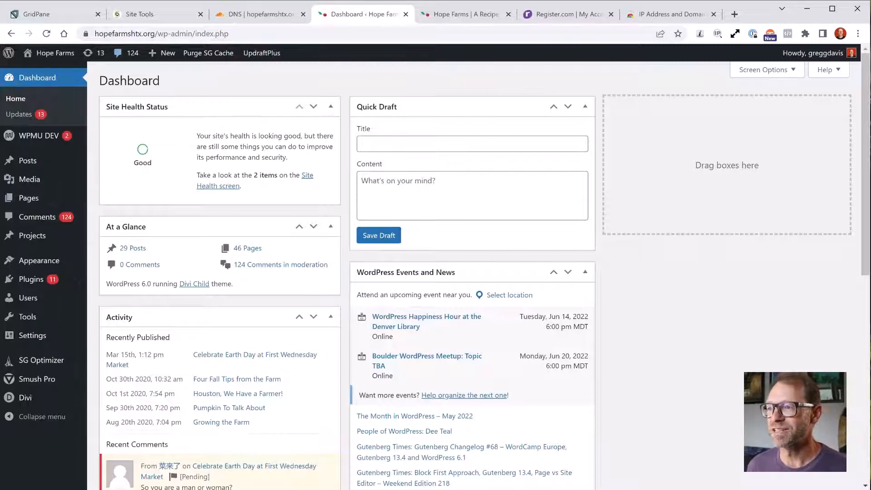
mouse_move(32, 335)
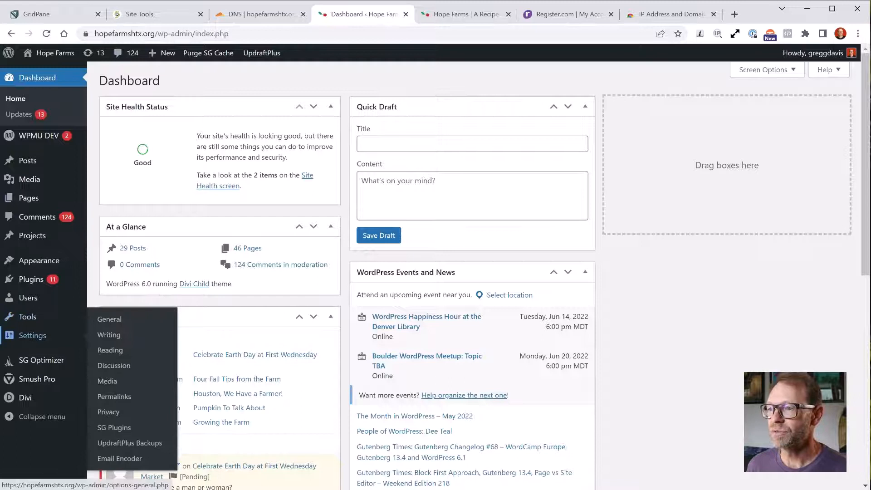
click(129, 443)
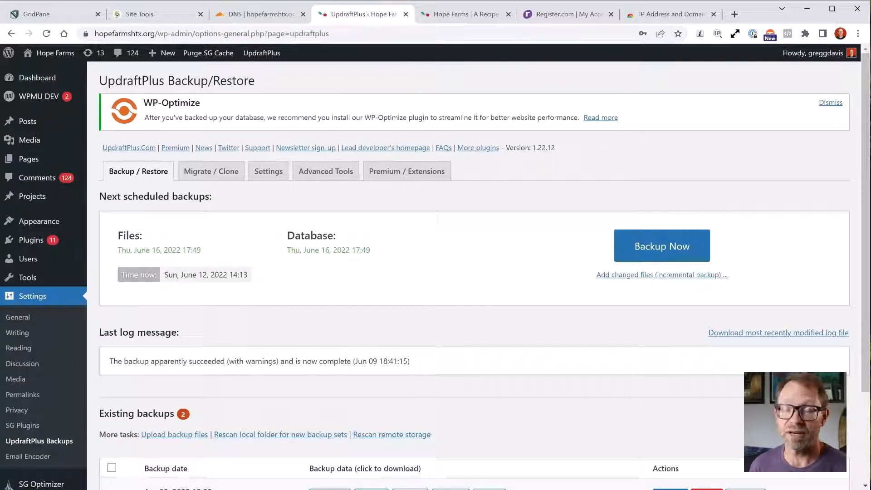
scroll(474, 272, down, 2)
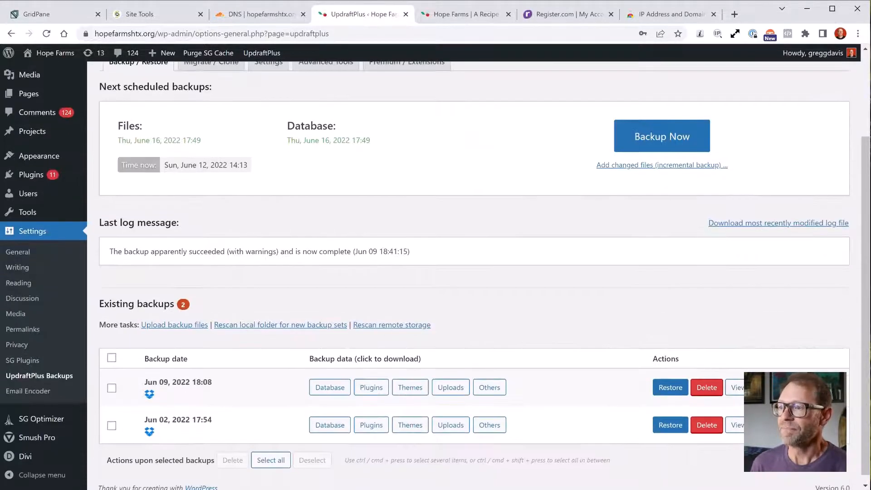
scroll(272, 182, up, 3)
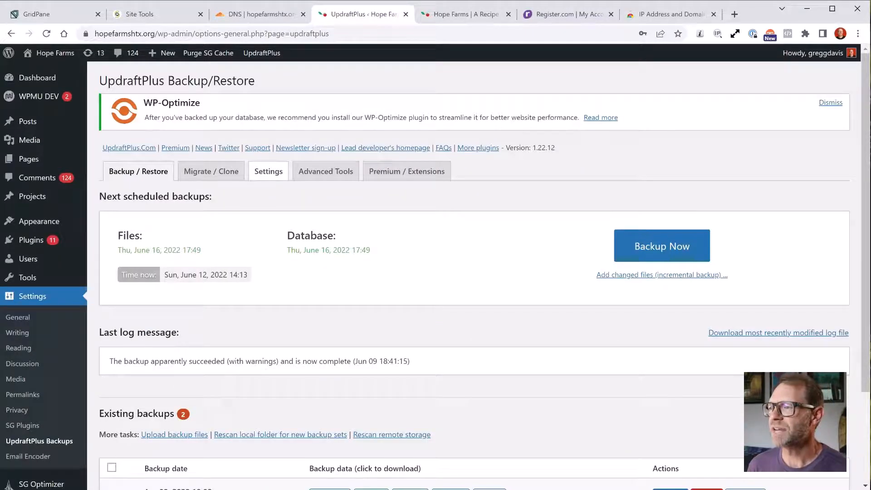
Examine the UpdraftPlus backup schedule and remote storage settings, returning to the list of existing backups
click(268, 171)
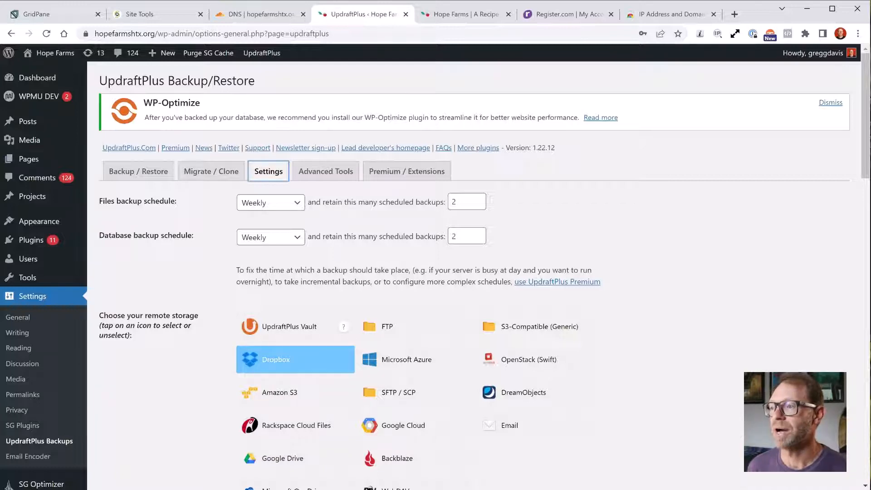
scroll(436, 272, down, 3)
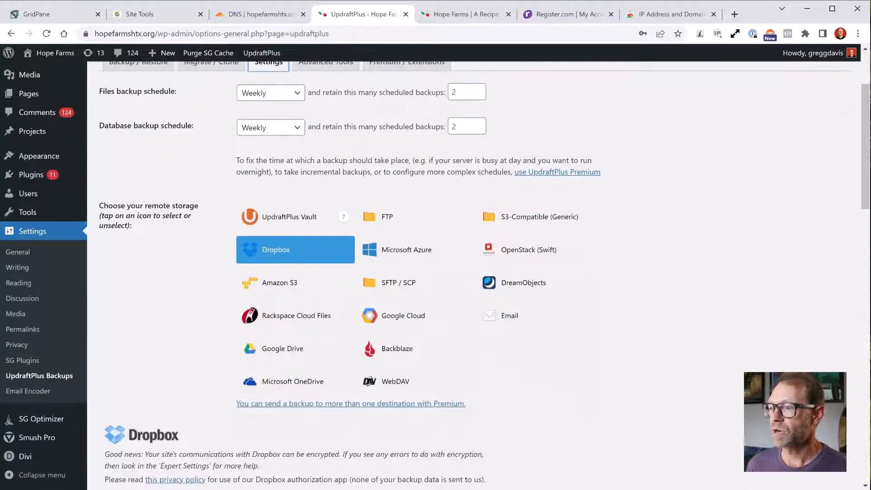
scroll(436, 273, up, 3)
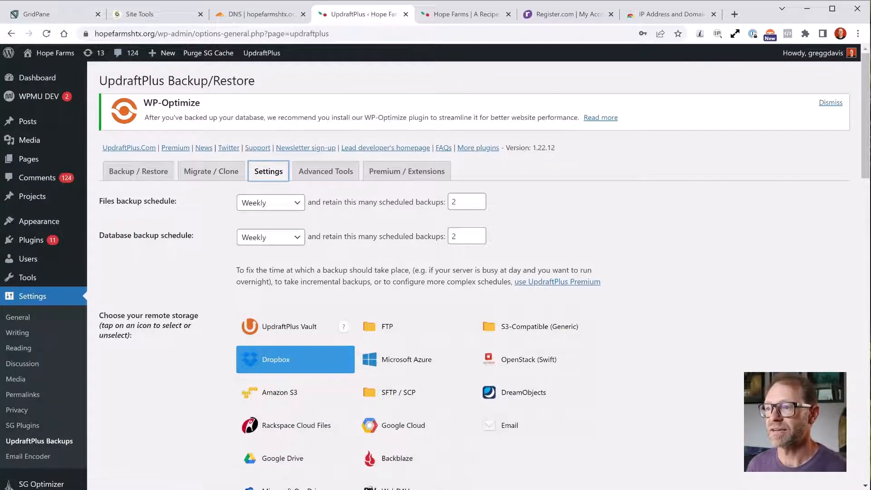
click(138, 171)
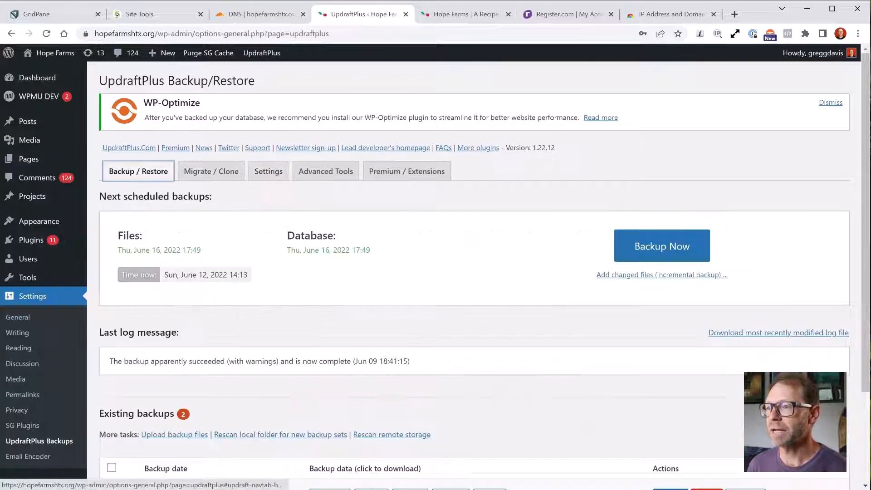
scroll(474, 272, down, 2)
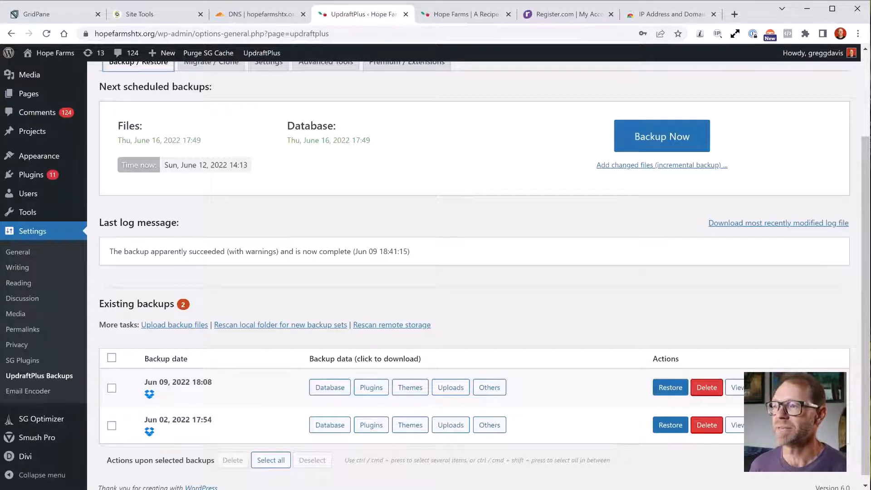
Review the SiteGround backup creation options, and look over hopefarmshtx.org's DNS management page in Cloudflare
click(155, 14)
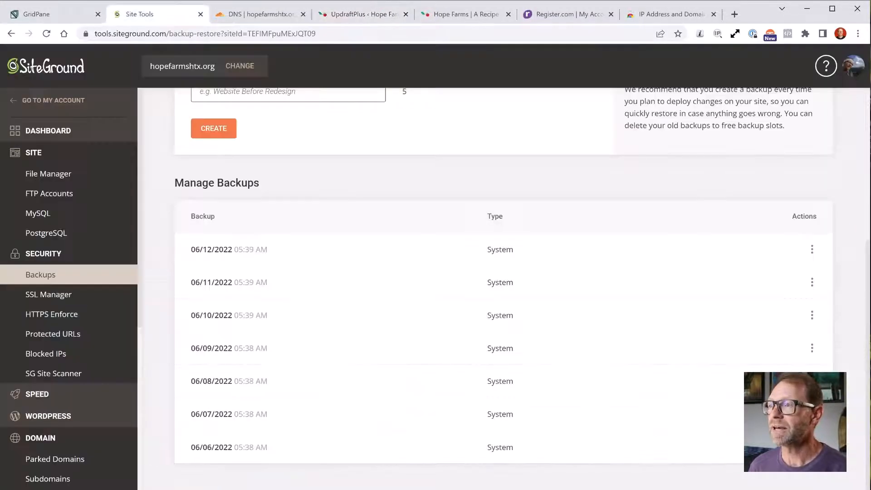
scroll(499, 338, up, 2)
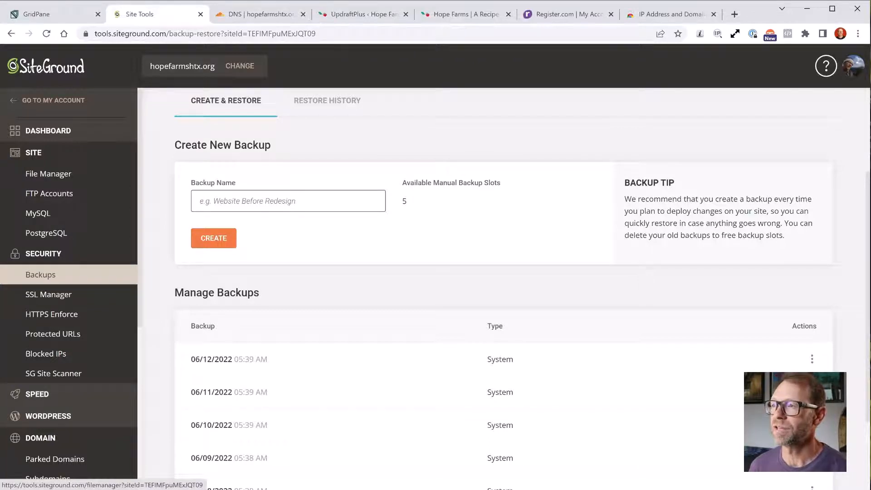
scroll(504, 290, up, 3)
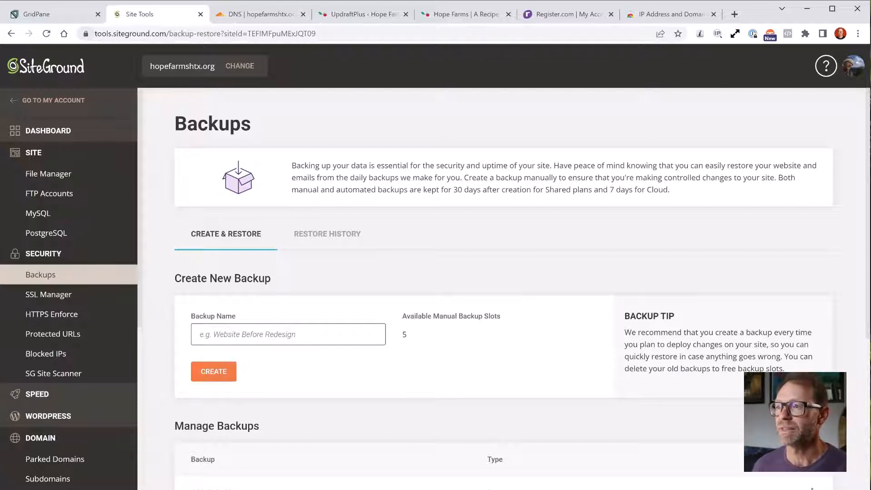
click(256, 14)
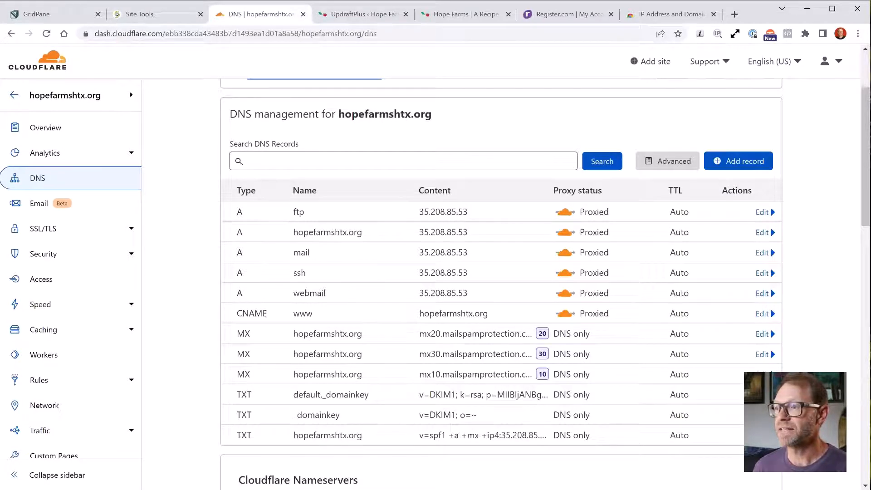
scroll(131, 153, up, 2)
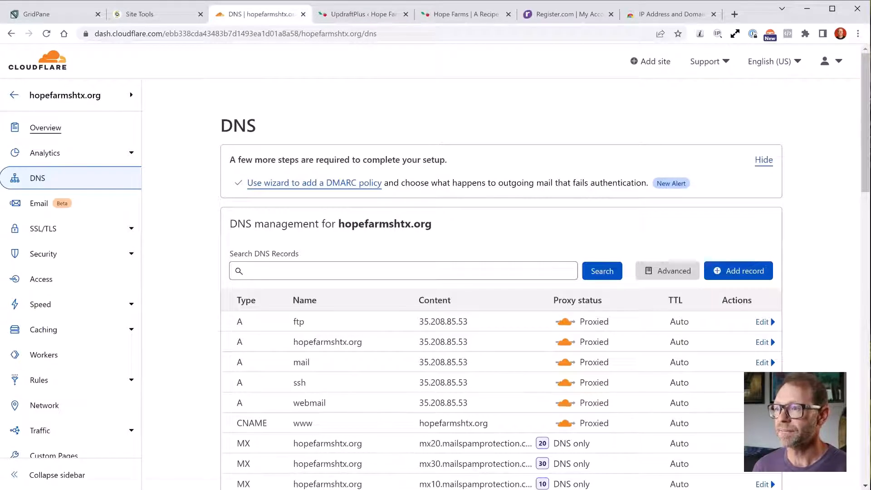
scroll(499, 272, down, 1)
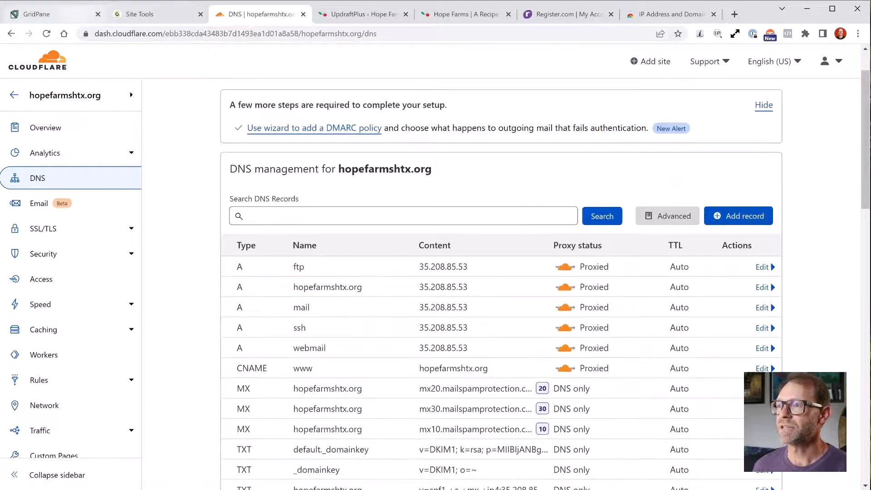
Switch to GridPane's new site form, enter hopefarmshtx.org as the URL and check the domain against the live website
click(54, 14)
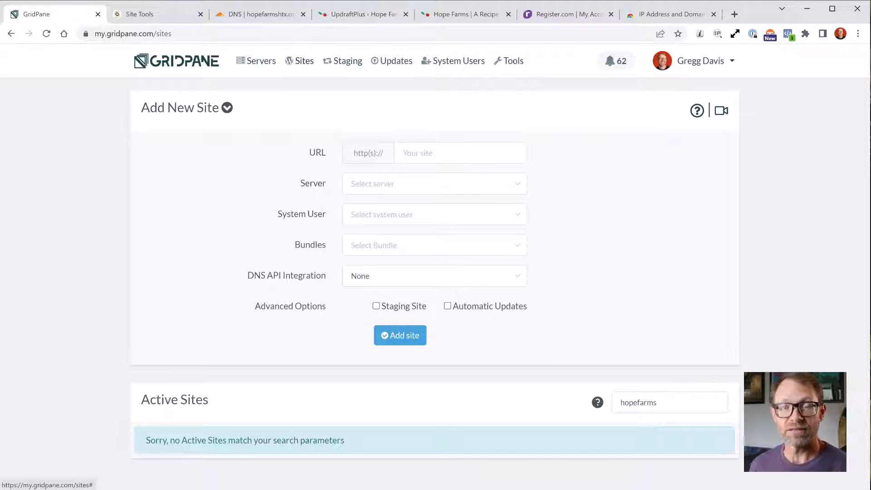
click(460, 153)
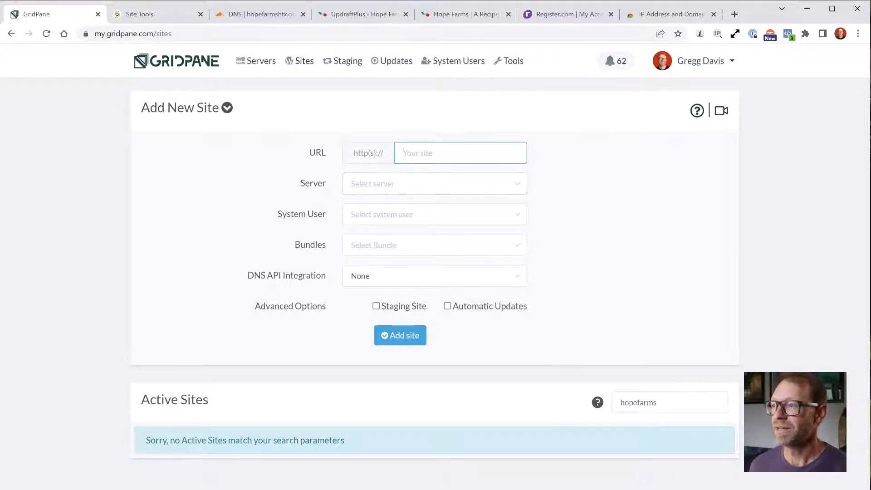
text(h)
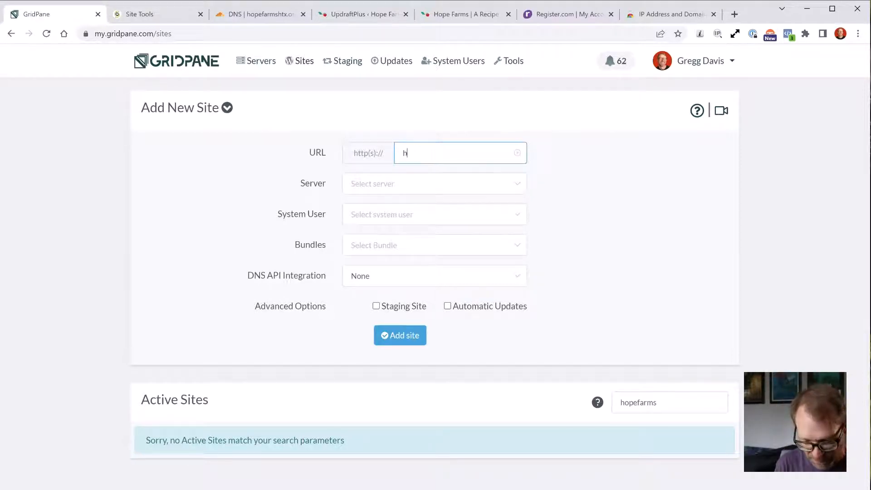
text(opefarmshtx.com)
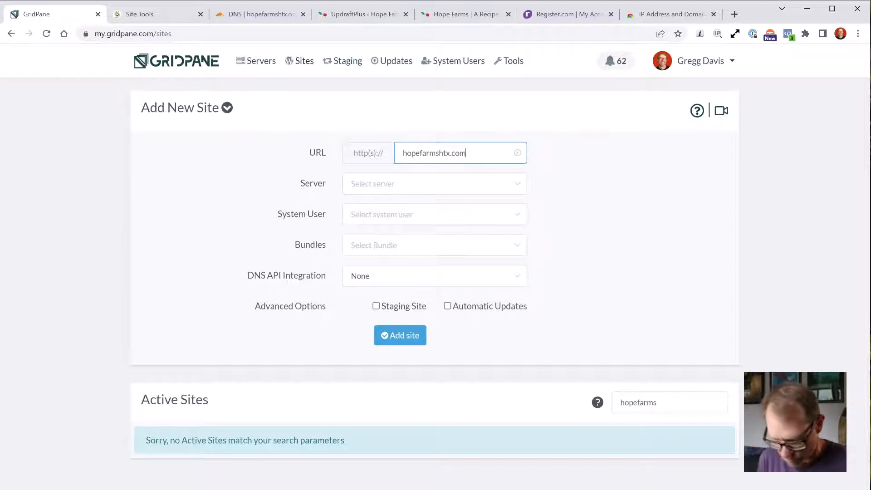
key(BackSpace)
key(BackSpace)
key(BackSpace)
key(BackSpace)
text(.org)
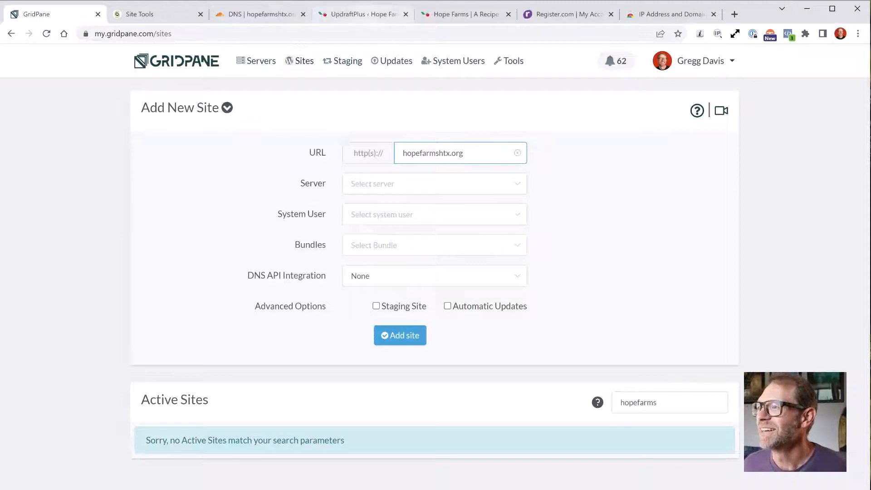
click(459, 14)
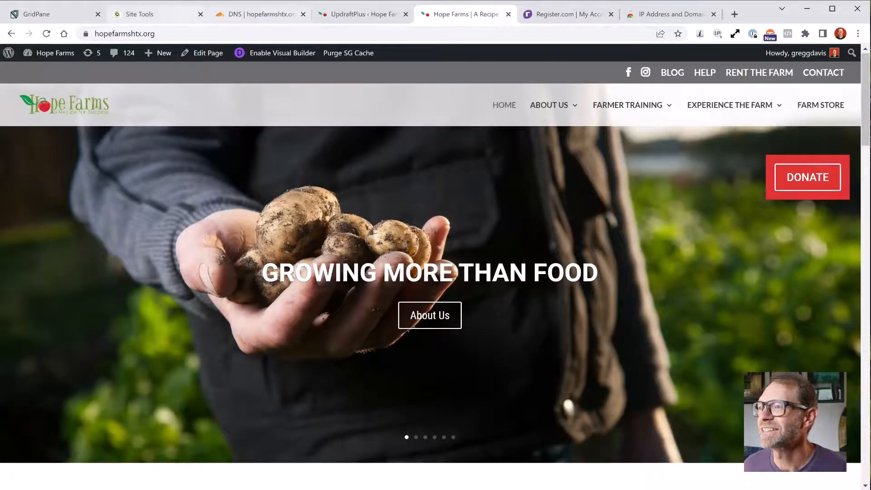
click(54, 14)
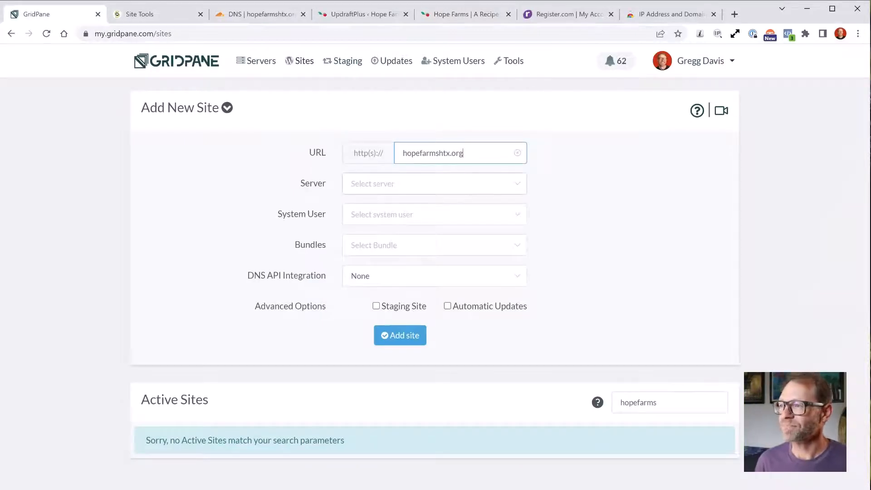
Select vultr-client-1 as the new site's server and set its system user to Autocreate new user
key(Tab)
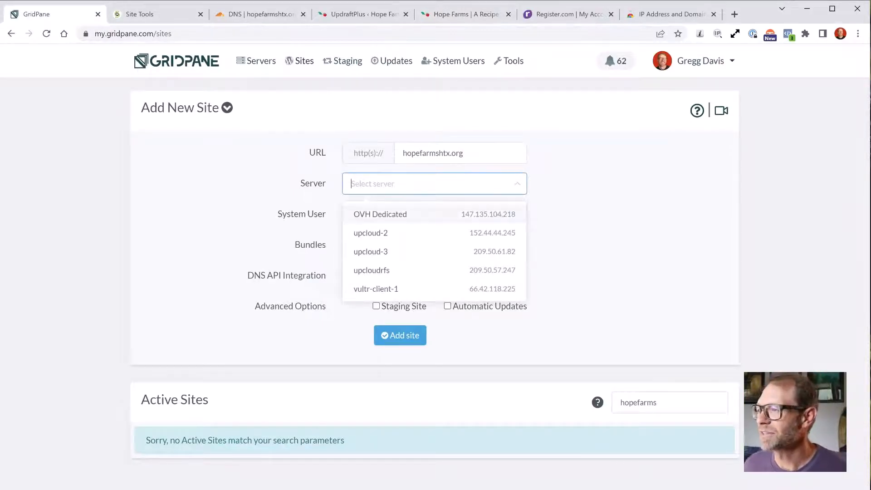
key(Return)
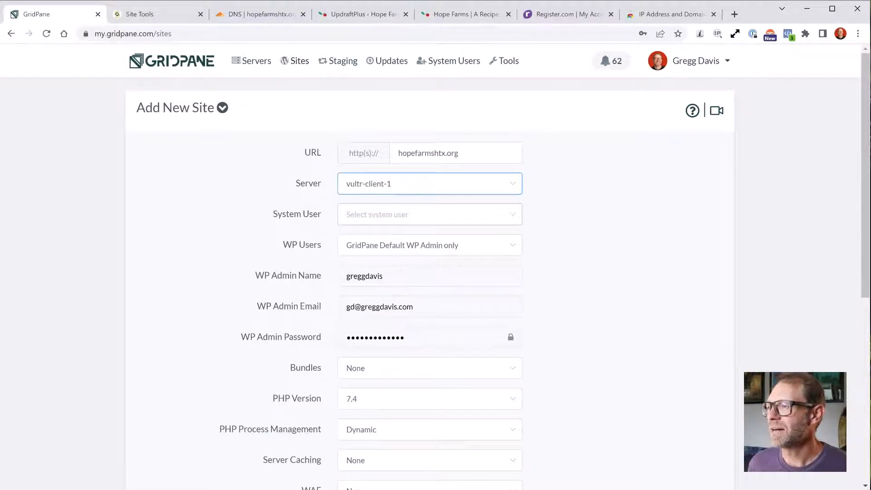
key(Tab)
key(Return)
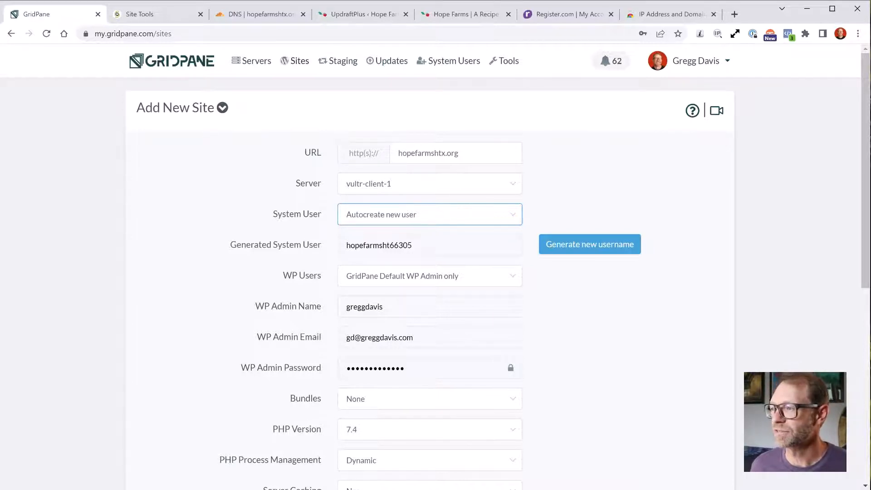
Set the new site's SMTP integration to Sendgrid and keep Primary Domain SSL as the SSL option
scroll(436, 272, down, 1)
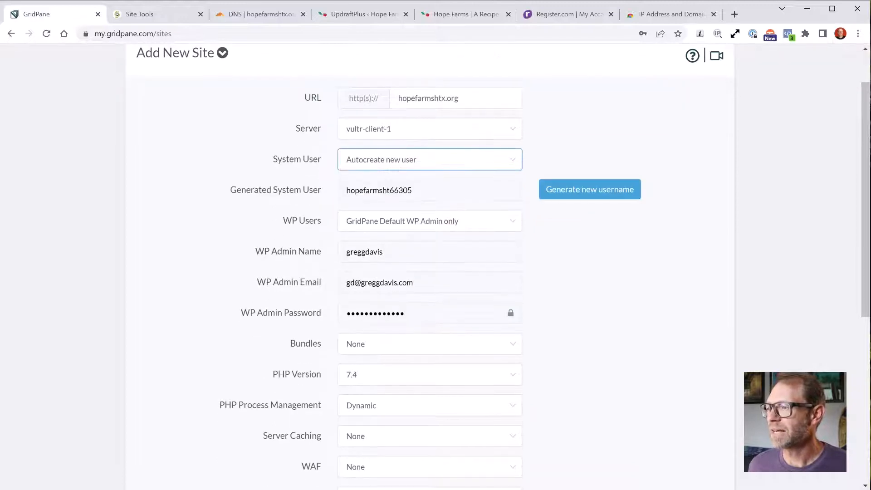
scroll(436, 272, down, 2)
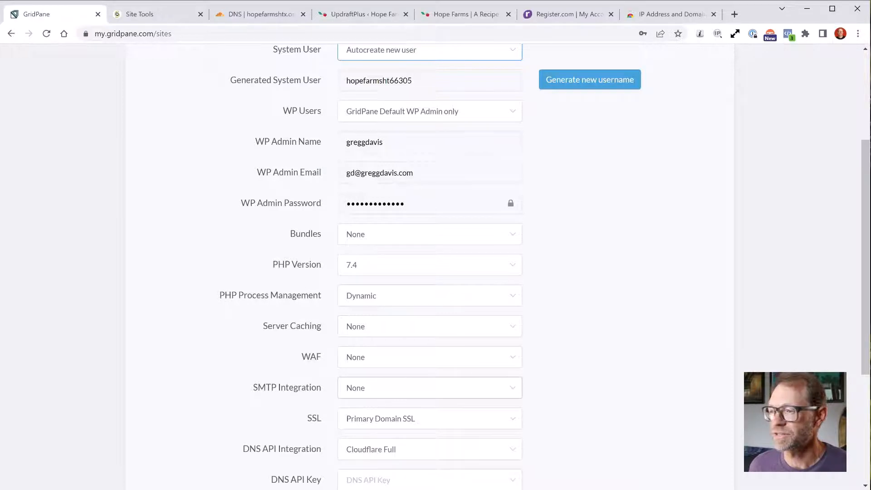
scroll(430, 317, down, 1)
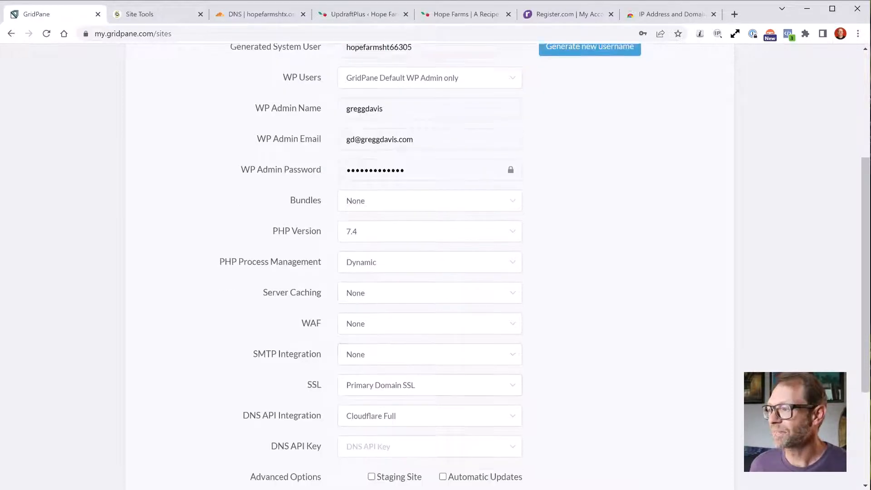
click(430, 333)
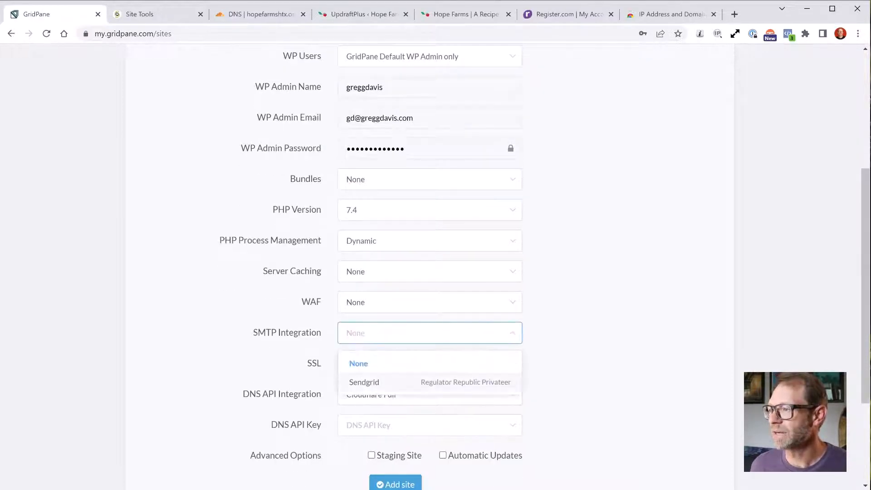
click(430, 382)
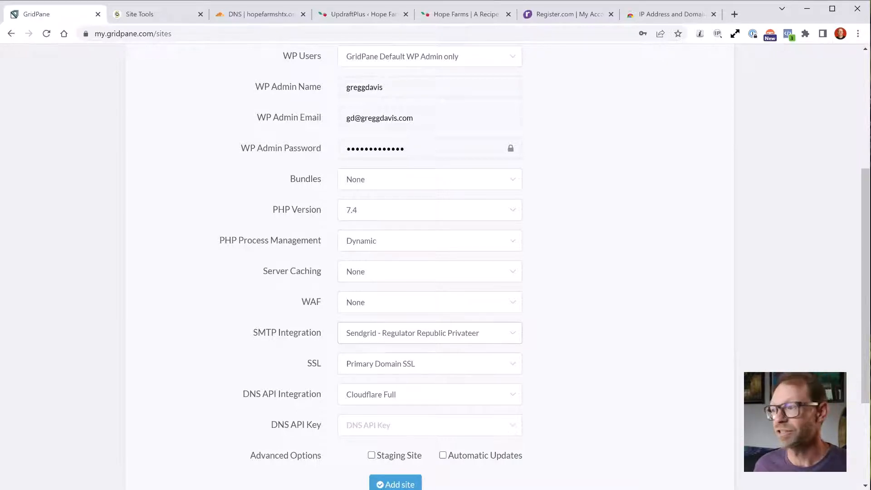
click(430, 364)
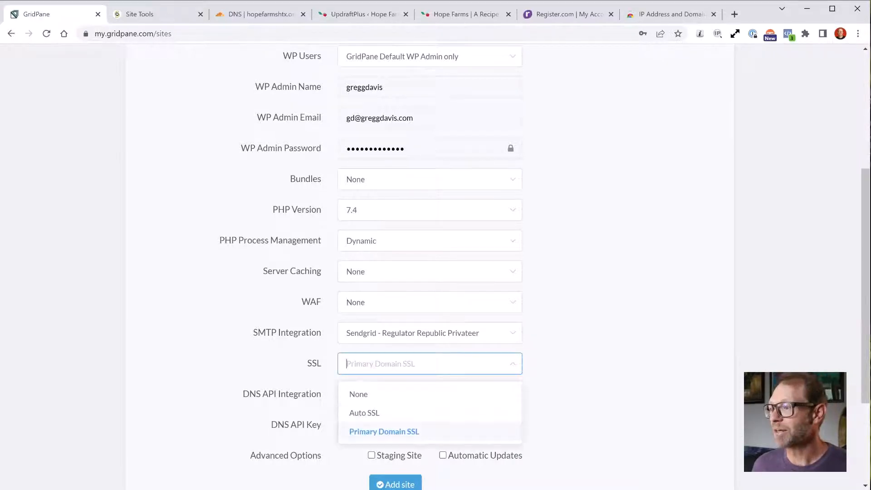
click(384, 432)
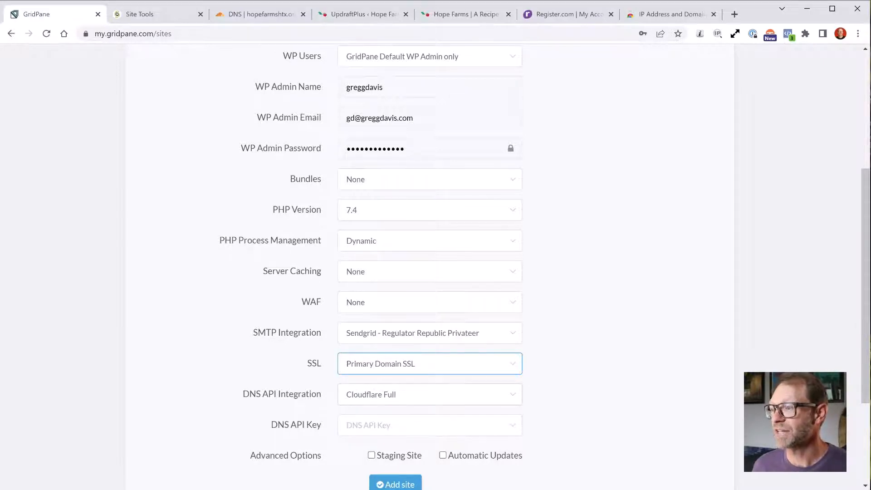
Set the new site's DNS API key to Admiral Freelancer (cloudflare), enable the Staging Site option and add the site
click(431, 425)
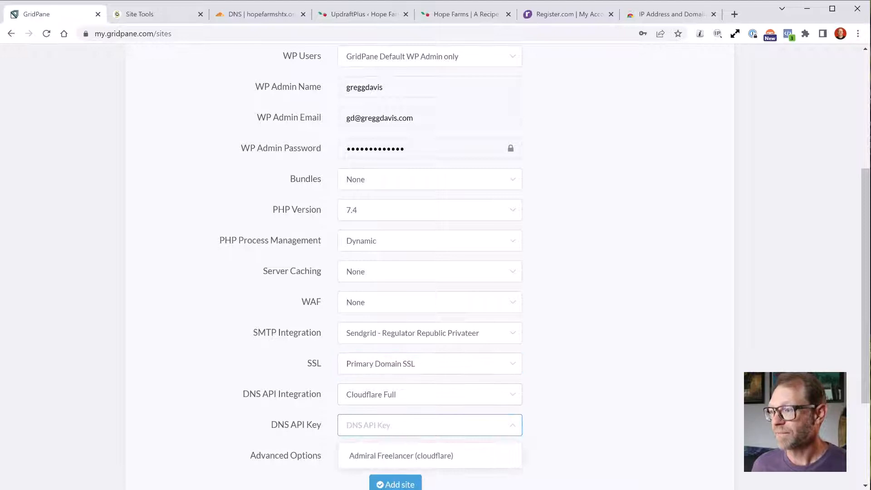
click(401, 456)
scroll(430, 272, down, 3)
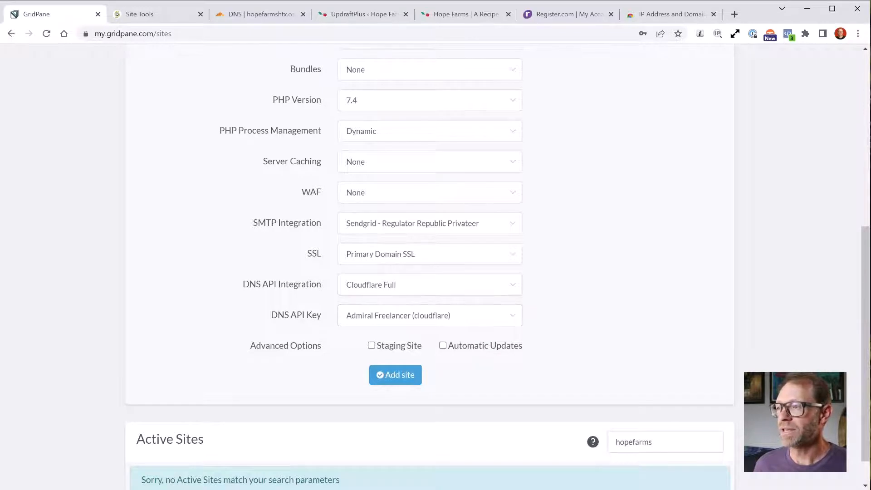
click(371, 346)
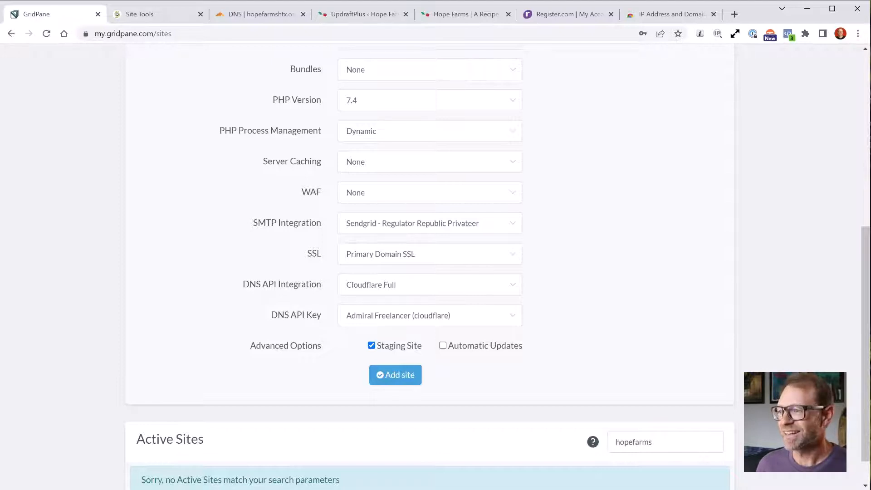
click(395, 375)
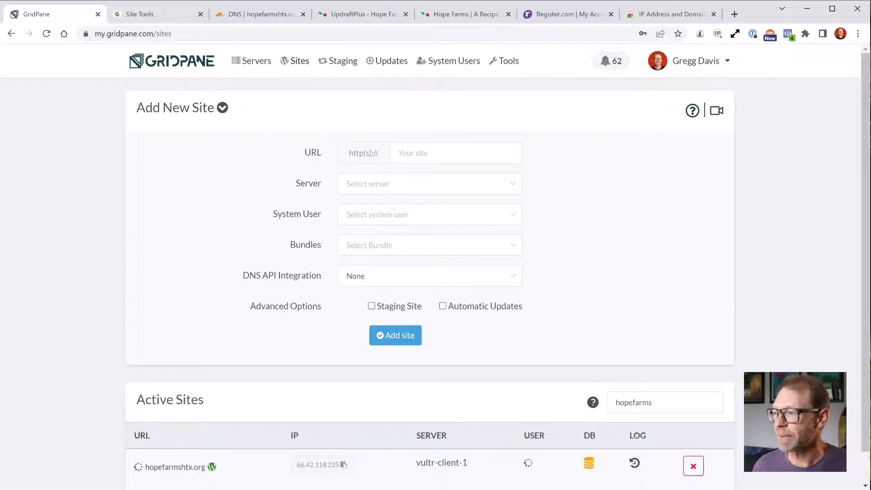
Locate hopefarmshtx.org in the active sites list using the hopefarms search filter, and dismiss the SSL notice
scroll(436, 267, down, 1)
scroll(436, 267, down, 1)
scroll(436, 267, up, 2)
scroll(436, 266, down, 2)
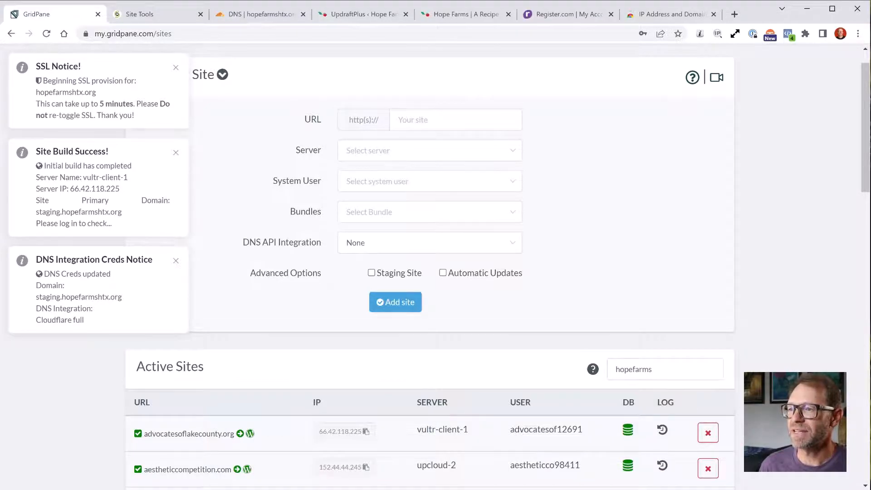
scroll(461, 268, down, 3)
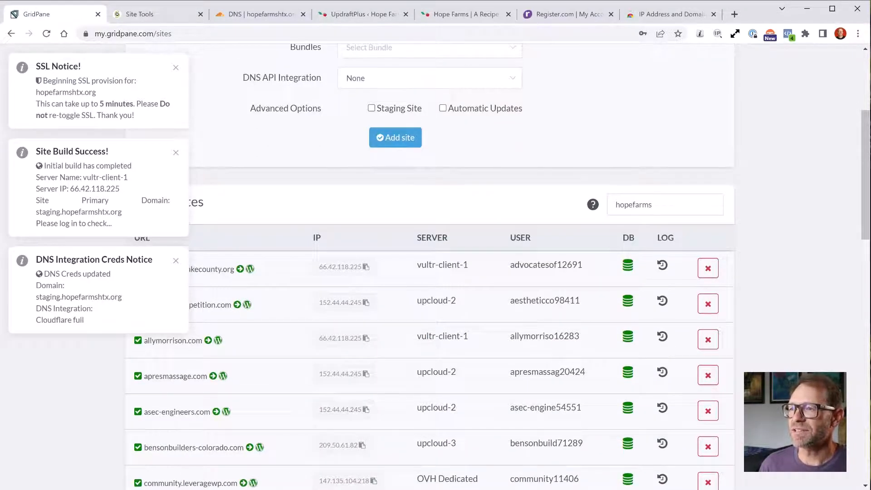
scroll(431, 268, down, 4)
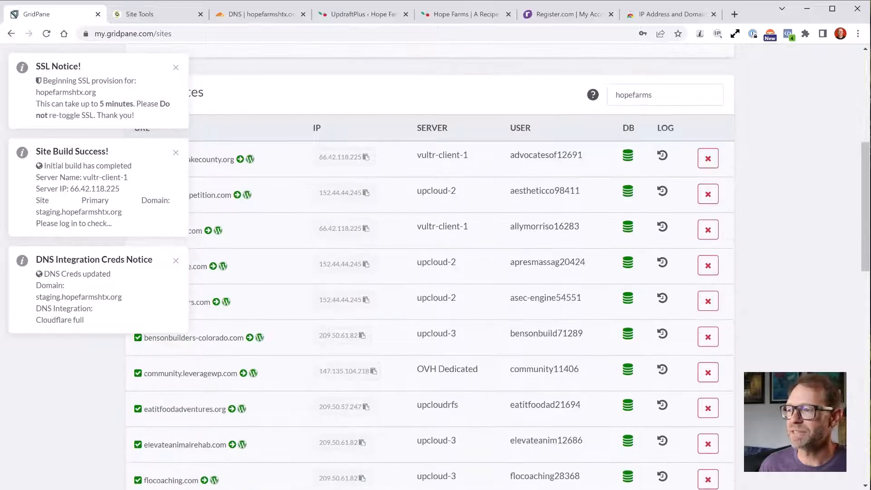
scroll(430, 268, down, 6)
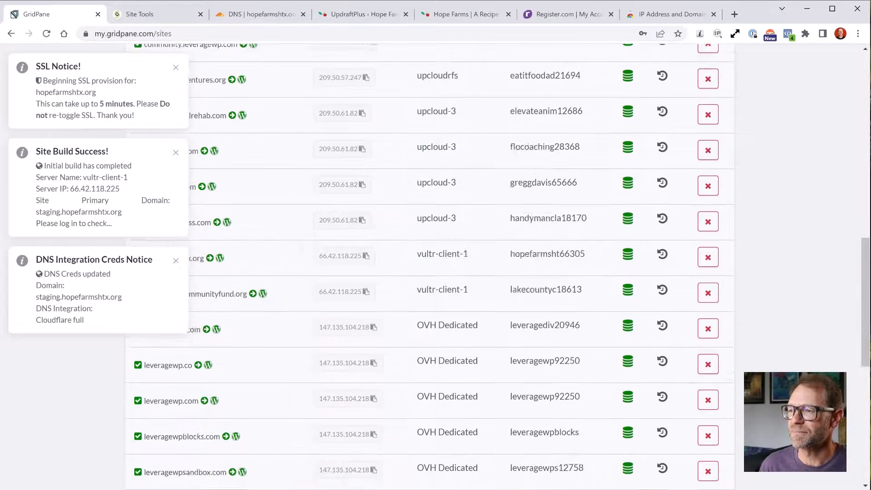
scroll(430, 268, up, 14)
click(653, 402)
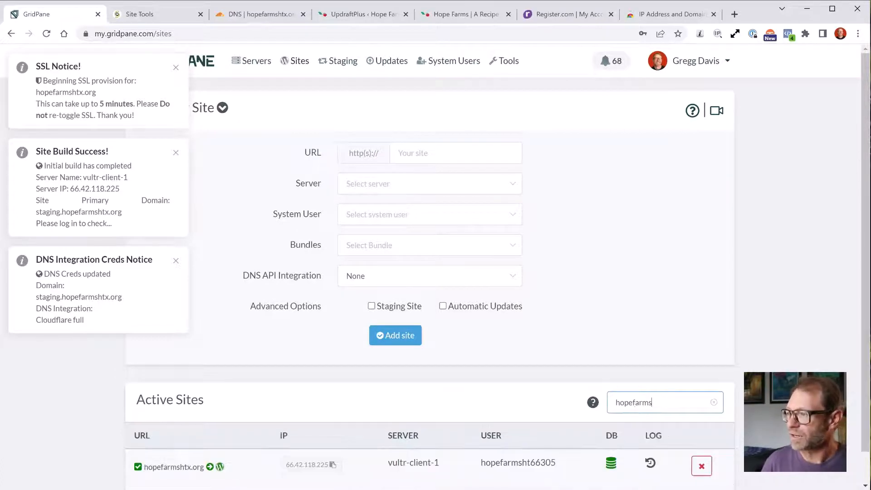
scroll(431, 268, down, 1)
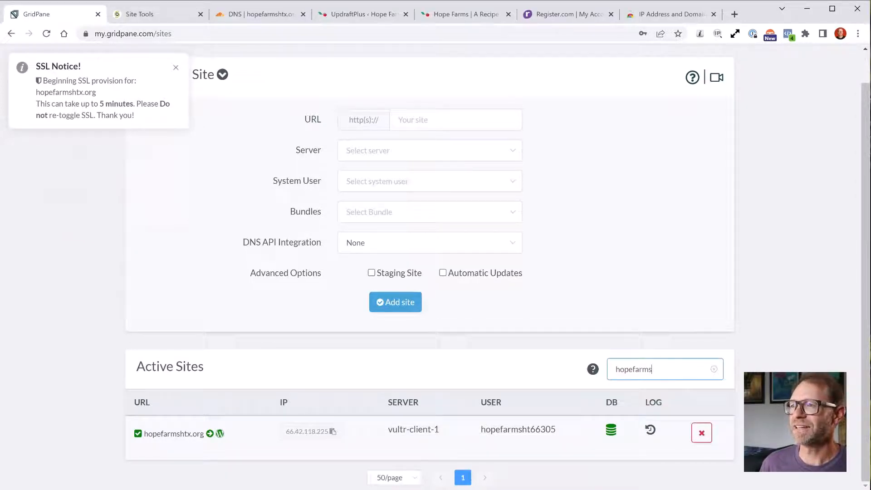
click(176, 67)
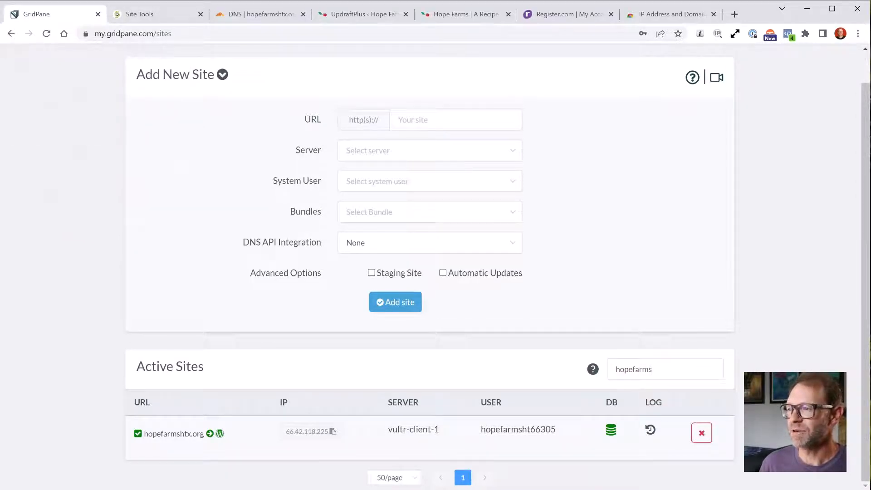
Review hopefarmshtx.org's domain, DNS integration and SSL settings in its site configuration, and close the configuration
click(174, 434)
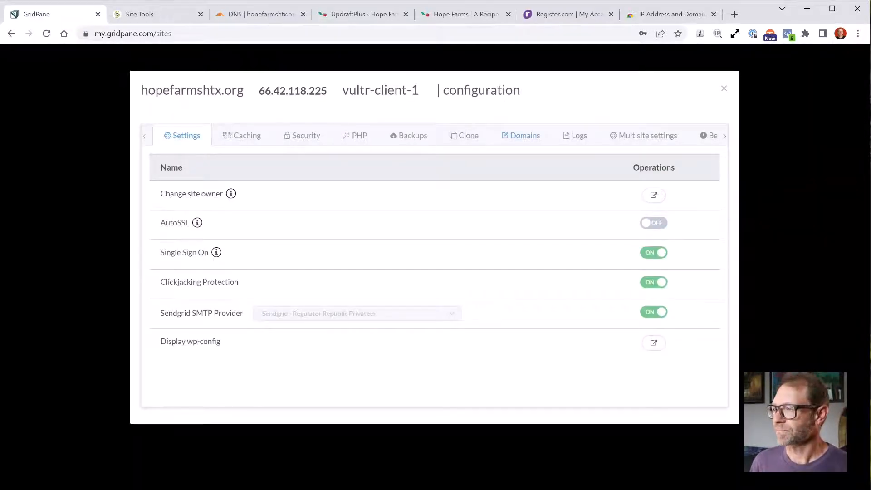
click(521, 136)
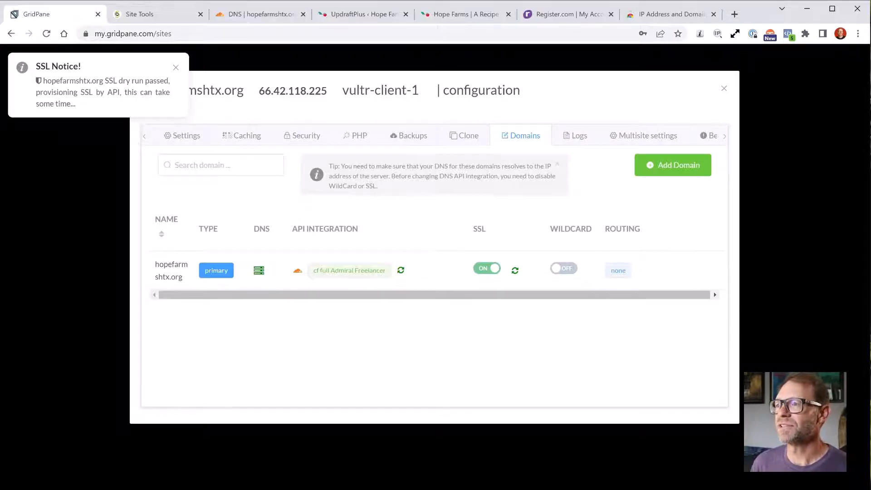
key(Escape)
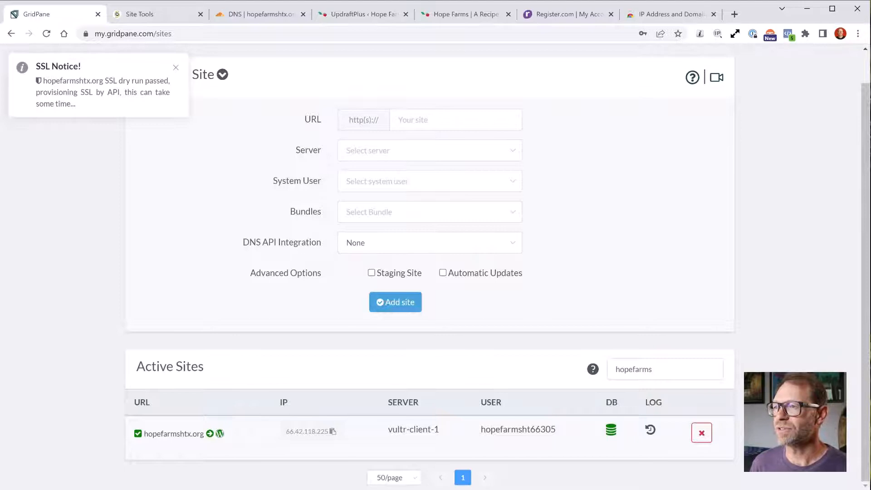
Find staging.hopefarmshtx.org on the second page of the active staging sites and clear the remaining notifications
scroll(430, 267, up, 1)
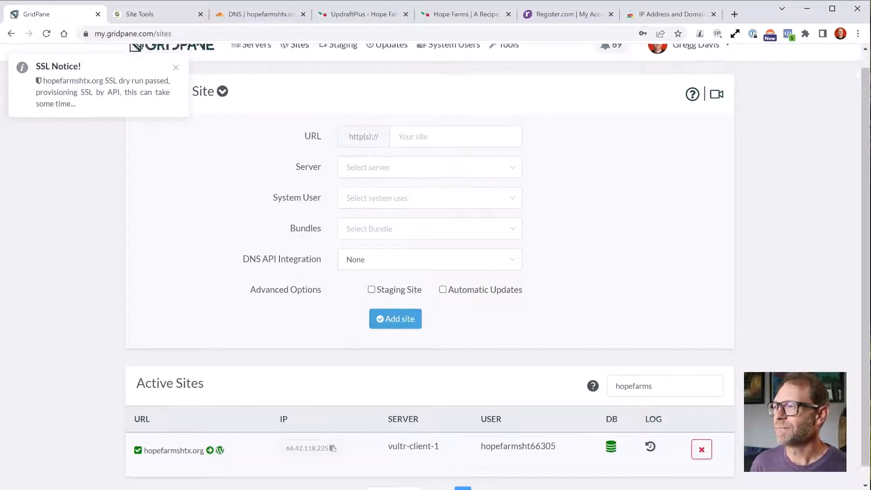
click(338, 61)
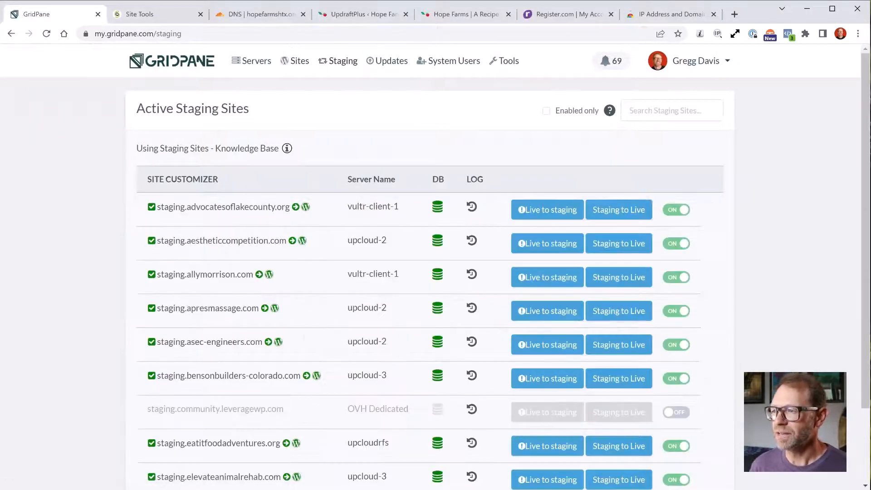
scroll(430, 282, down, 2)
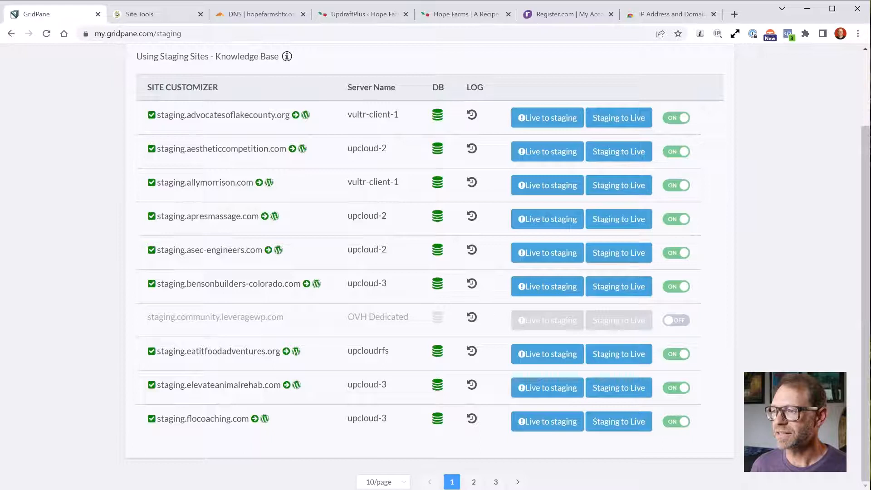
click(473, 482)
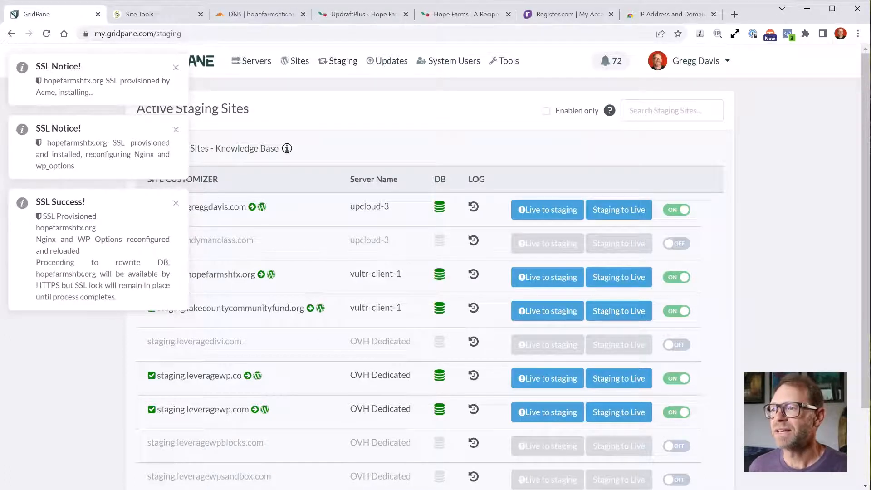
scroll(436, 267, down, 2)
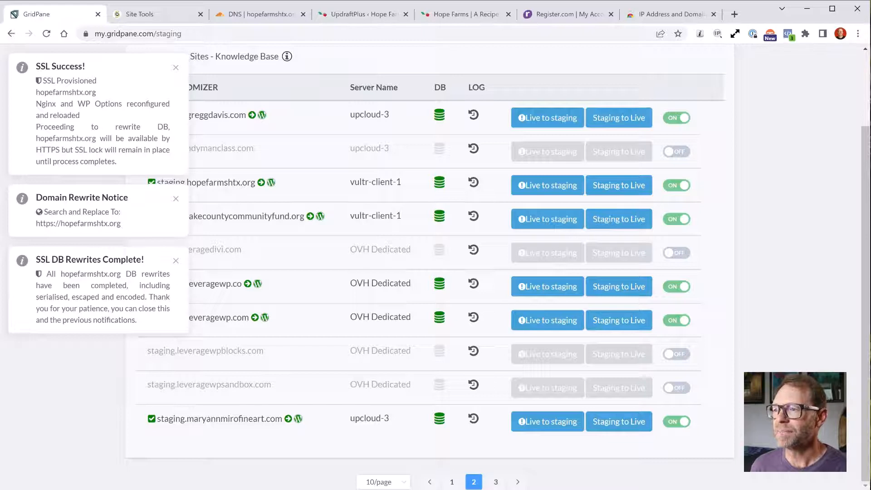
drag(109, 309, 136, 310)
click(136, 311)
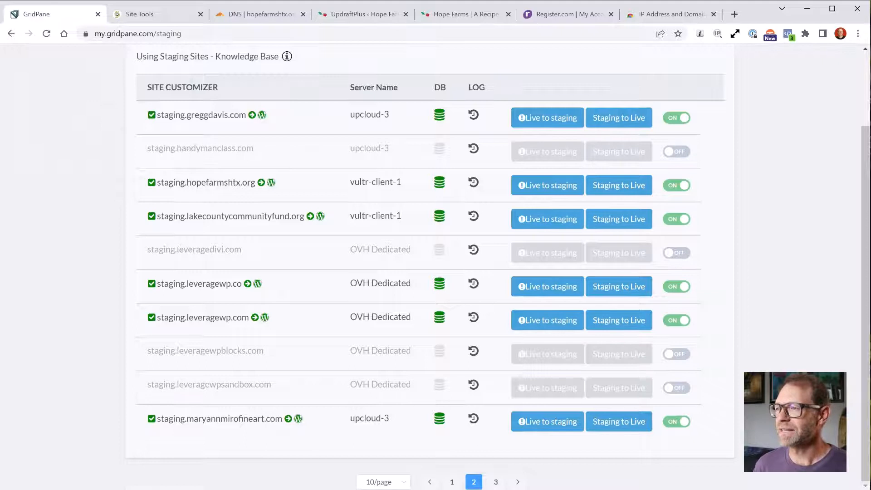
View staging.leveragewp.com's WordPress dashboard through GridPane's one-click login and close it again
scroll(431, 263, up, 3)
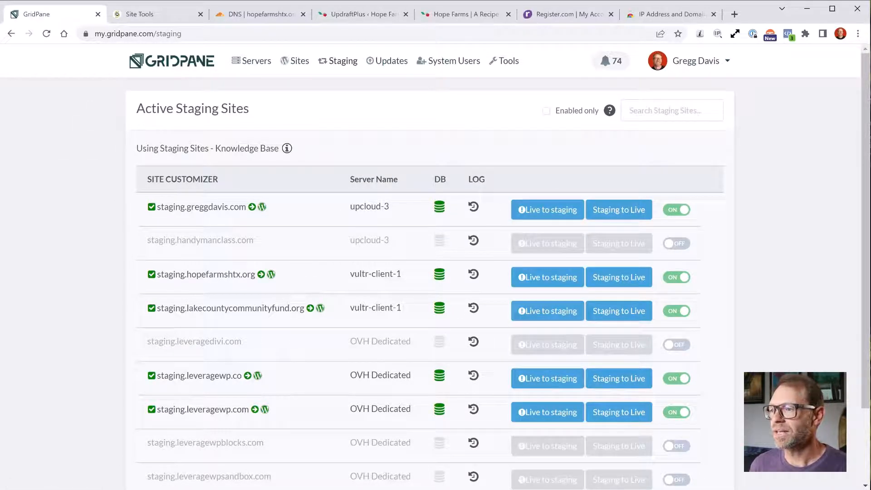
click(264, 410)
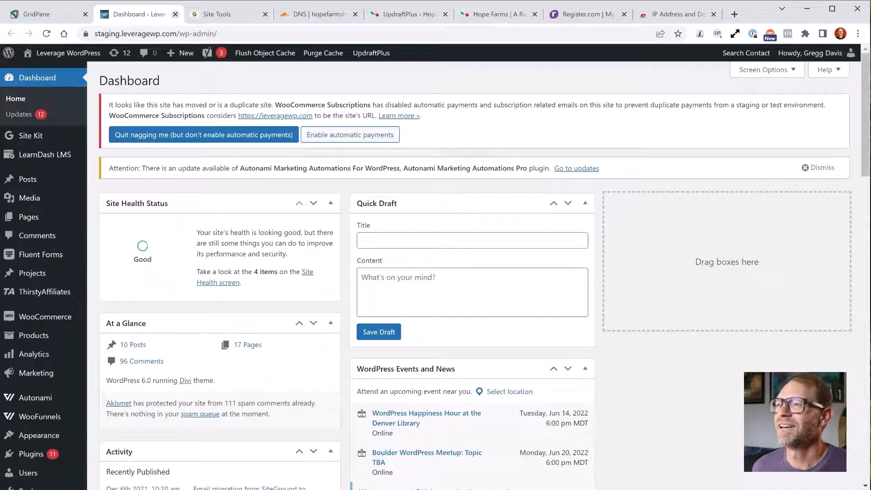
click(175, 14)
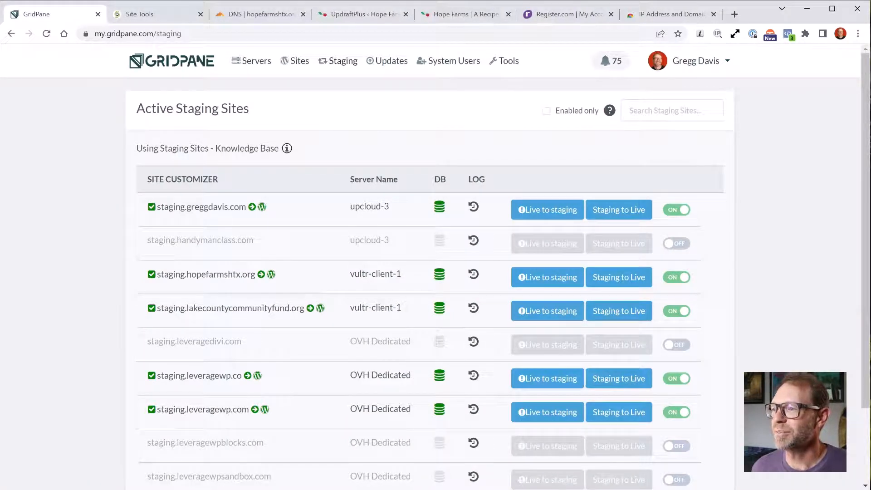
Log in to staging.hopefarmshtx.org's WordPress admin from GridPane, dismiss the welcome panel and check the site's address
click(271, 274)
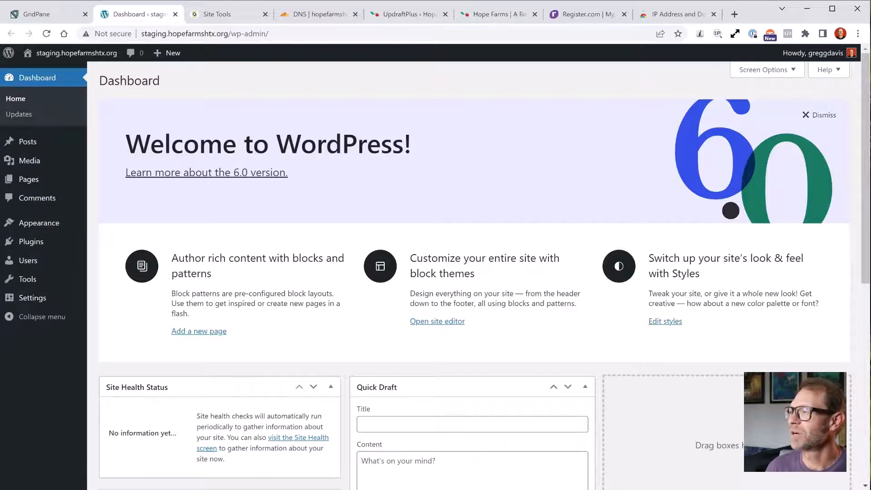
click(820, 115)
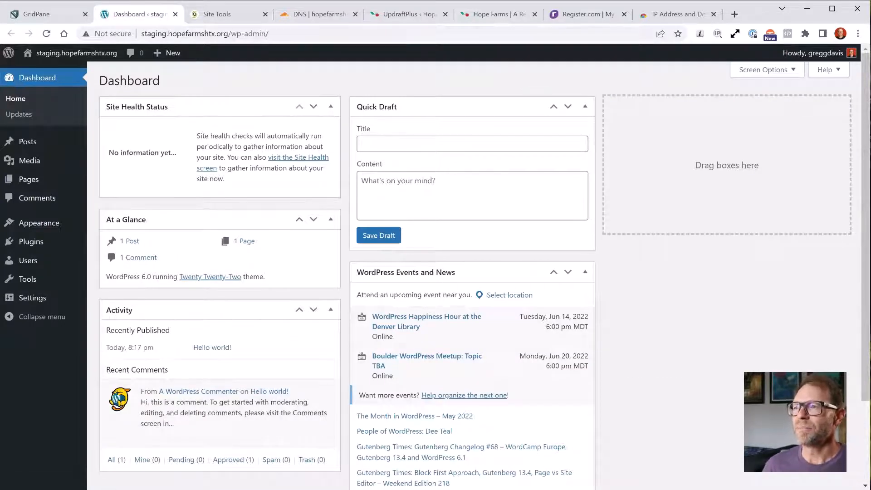
drag(140, 34, 269, 34)
click(270, 34)
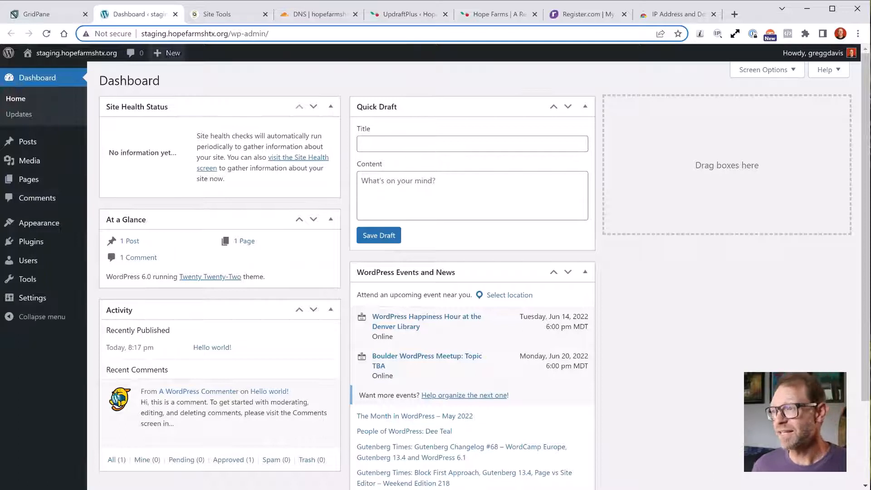
drag(141, 33, 191, 33)
click(191, 33)
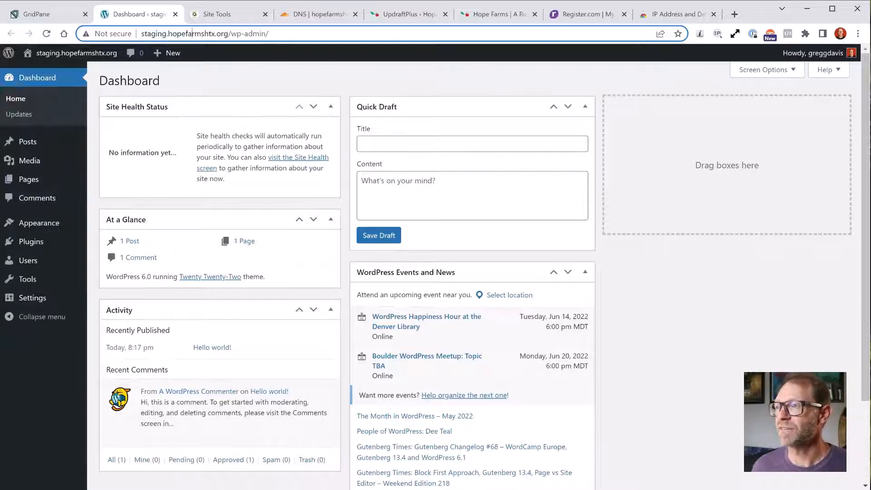
Check hopefarmshtx.org's DNS records in Cloudflare and return to the staging site's WordPress dashboard
click(47, 14)
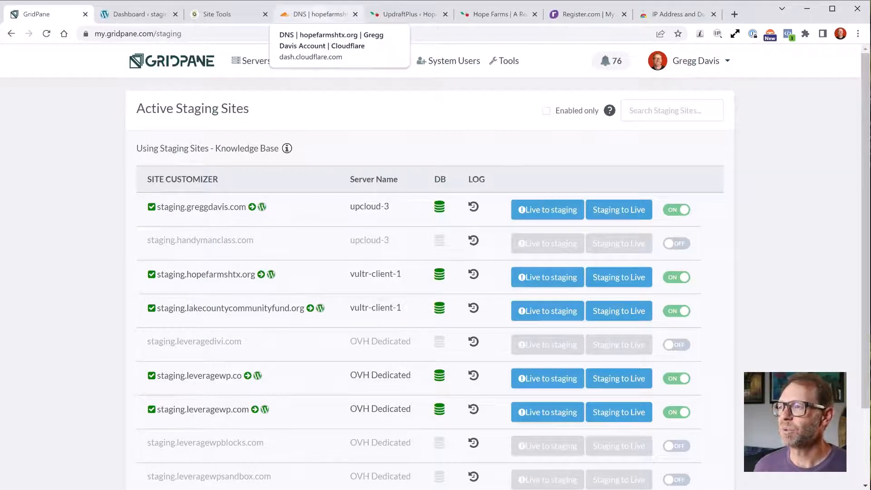
click(317, 14)
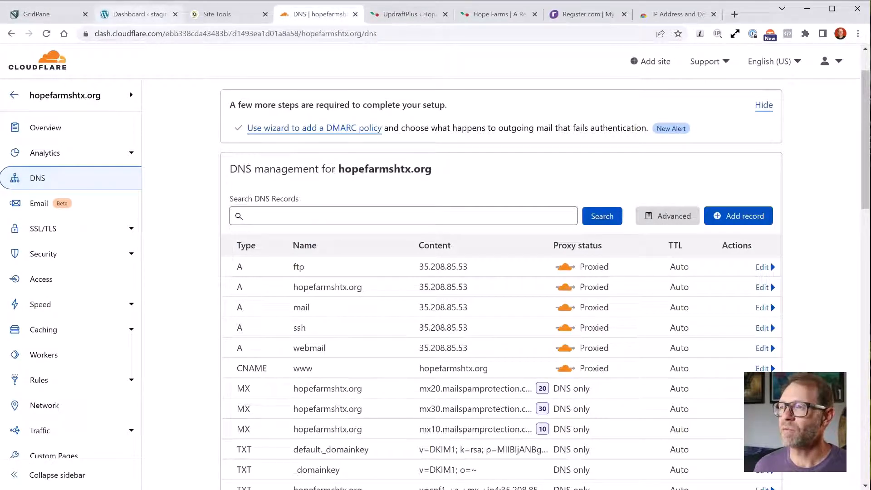
click(137, 14)
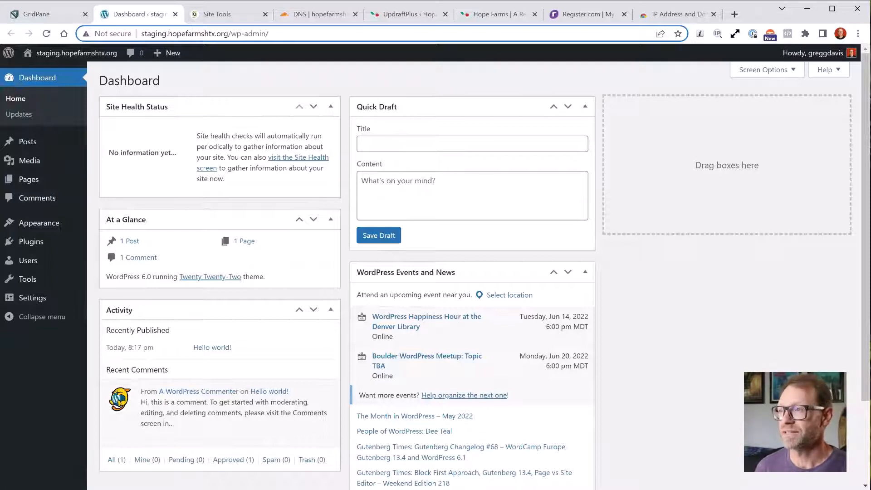
Look over the live Hope Farms homepage and its UpdraftPlus backup page, and compare them with the empty staging site
click(493, 14)
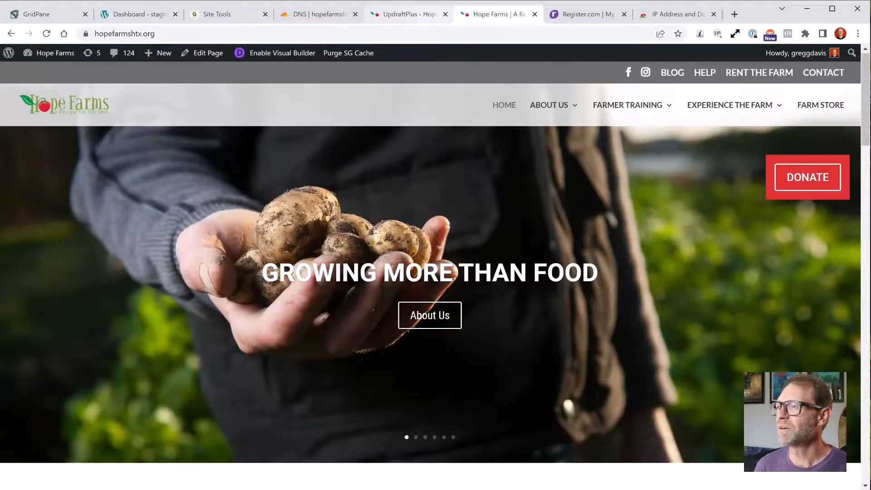
click(409, 14)
scroll(475, 272, up, 3)
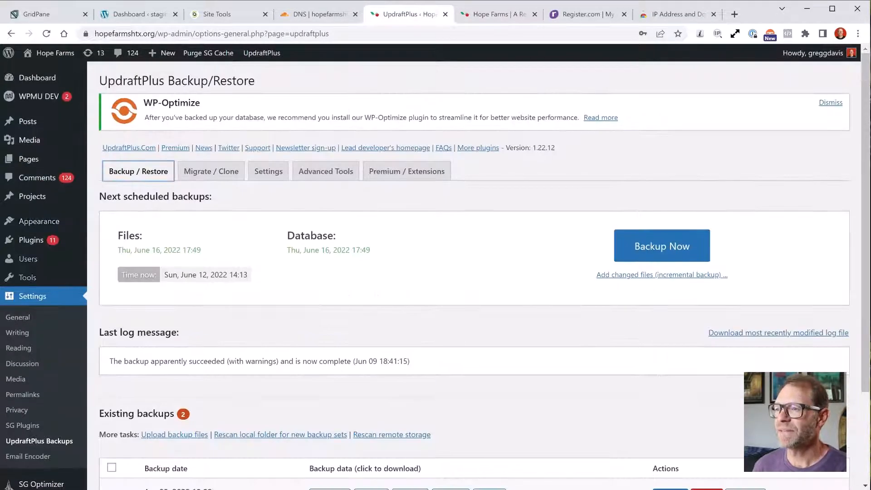
click(150, 14)
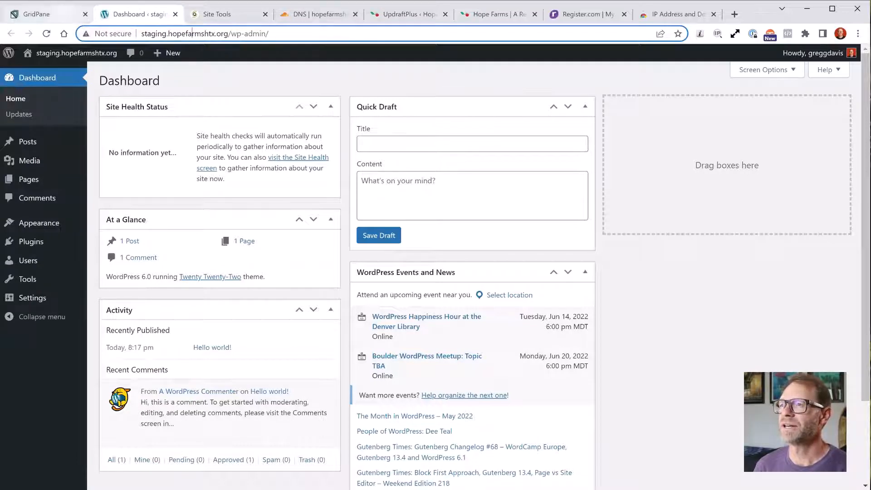
Enable SSL for the primary domain staging.hopefarmshtx.org in GridPane, including SSL dry runs and database rewrites with interconnectit search and replace
click(41, 14)
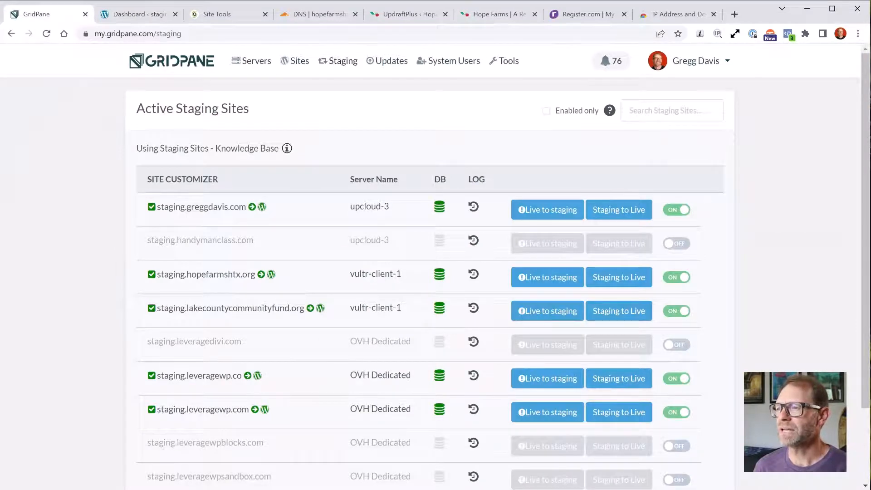
click(206, 274)
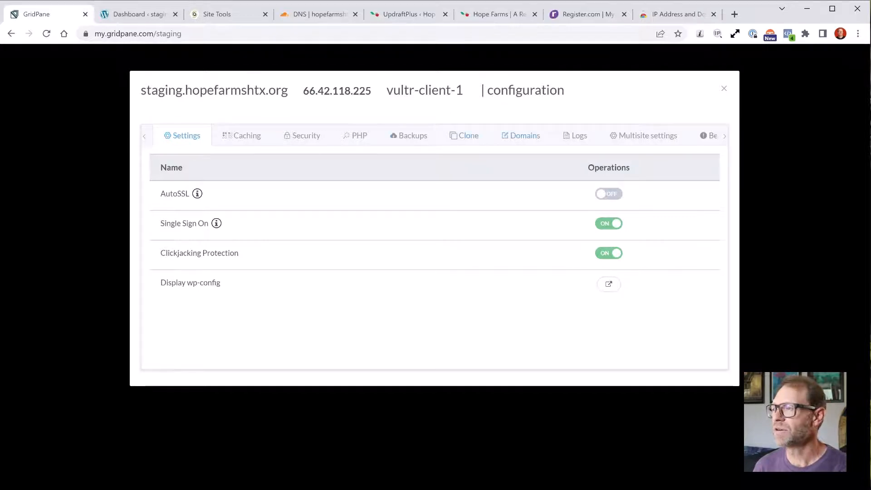
click(521, 136)
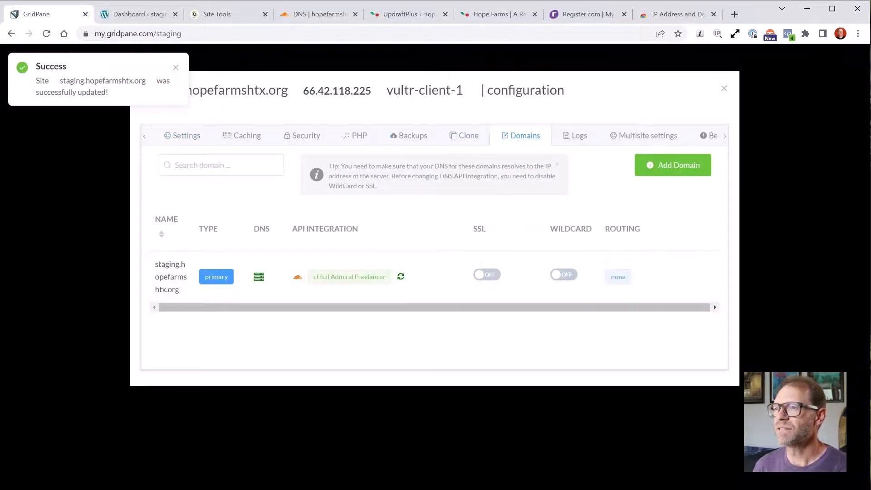
click(487, 275)
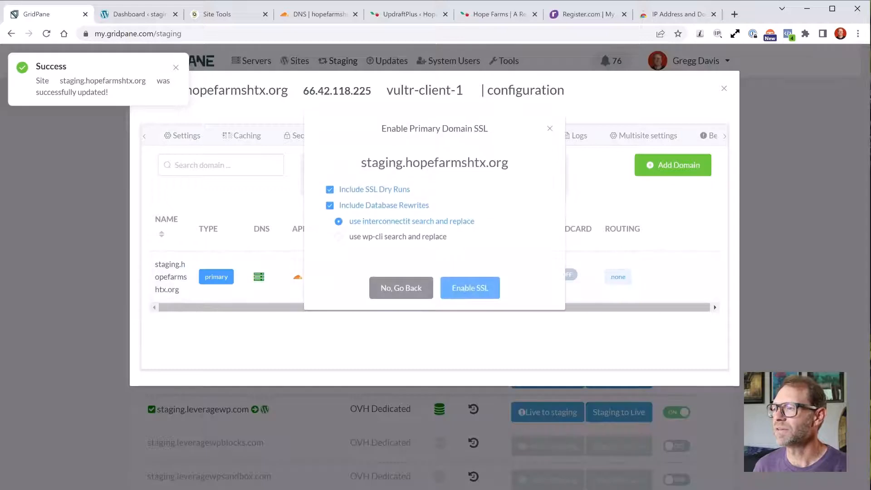
click(470, 288)
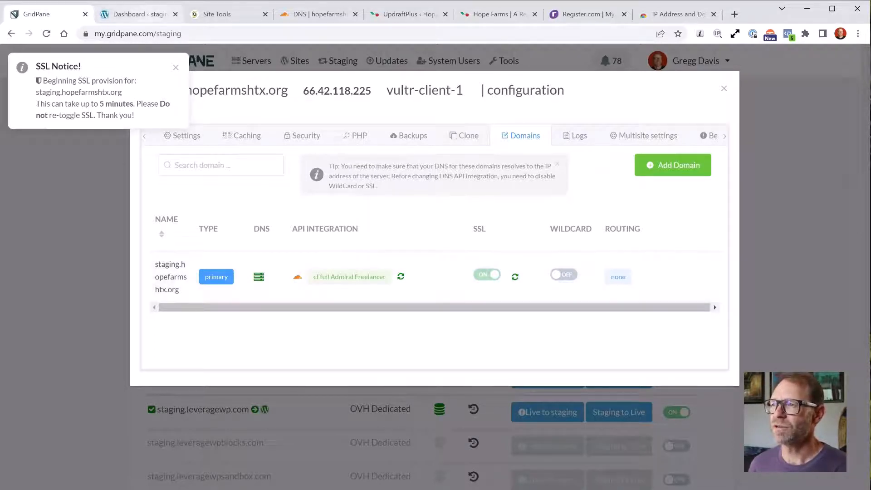
click(138, 14)
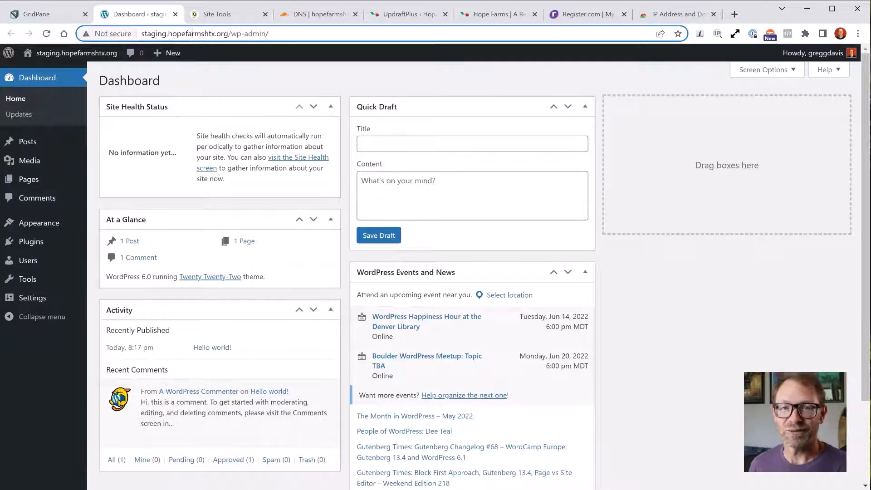
click(45, 14)
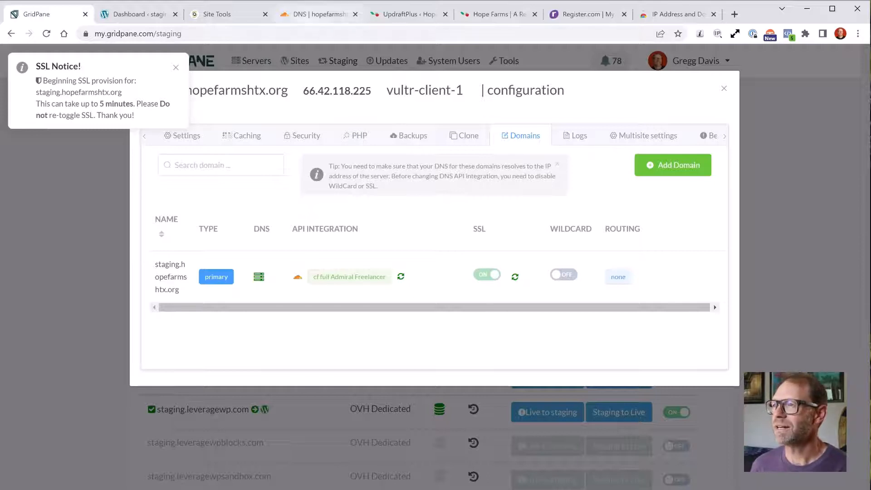
Upload wp-migrate-db-pro-2.3.3.zip as a plugin on the live Hope Farms site, then install and activate it
click(407, 14)
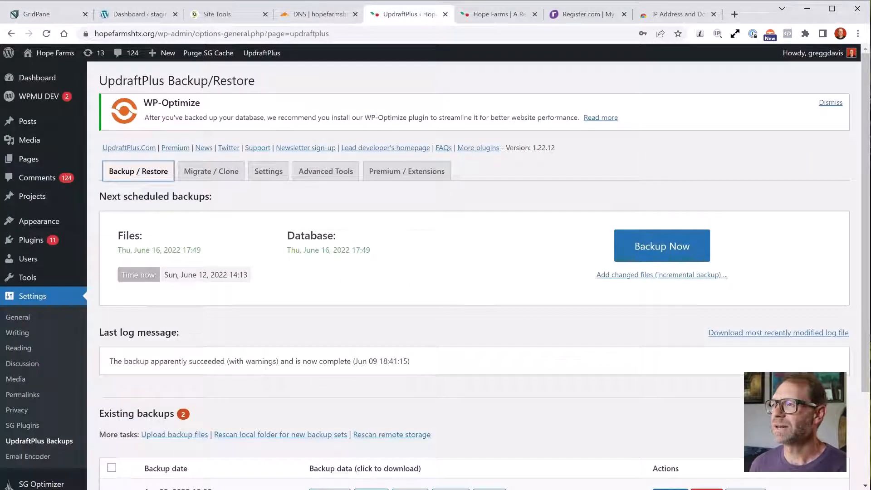
mouse_move(164, 53)
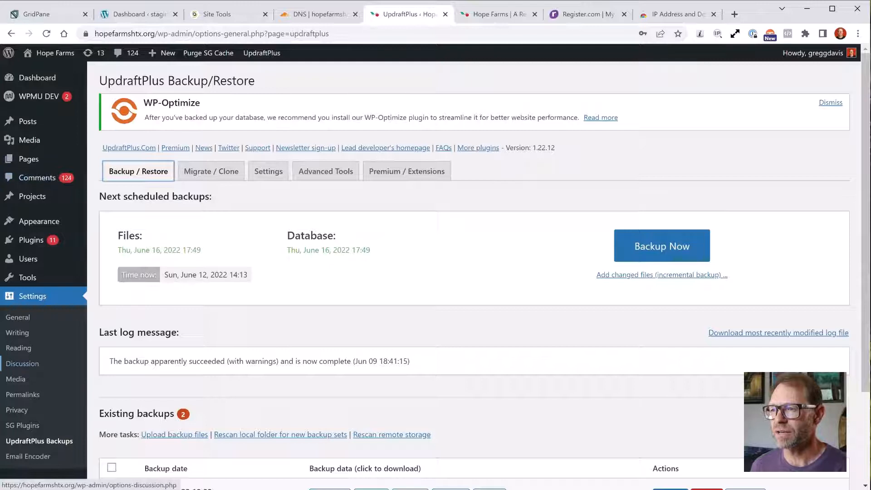
mouse_move(31, 239)
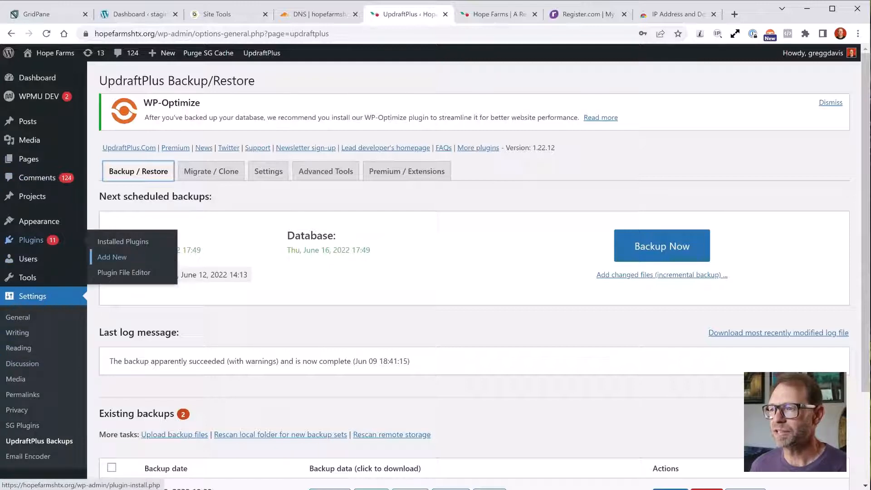
click(112, 257)
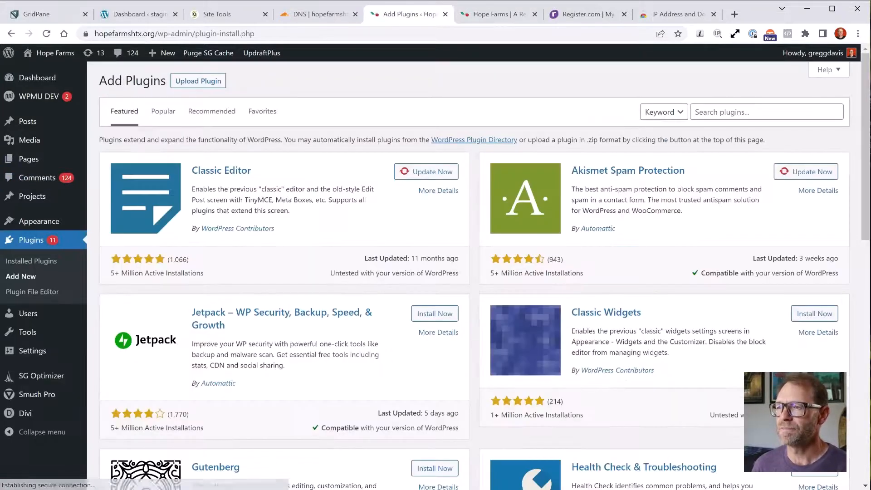
click(198, 81)
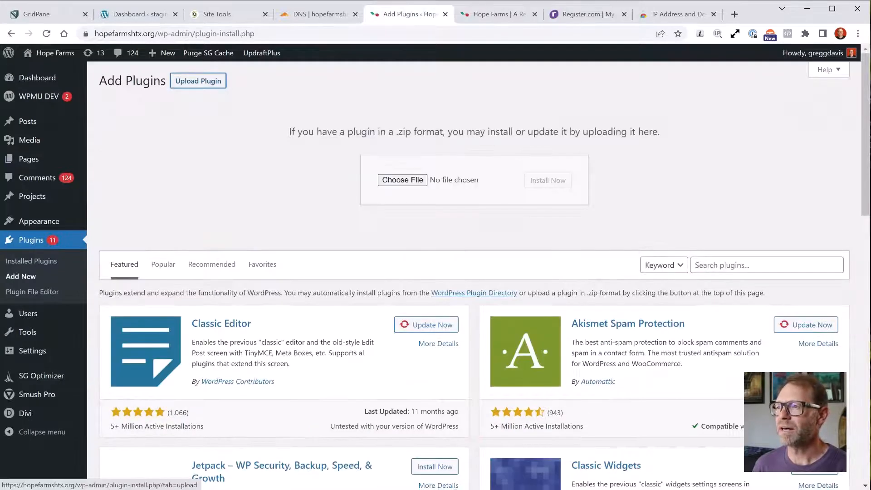
click(403, 179)
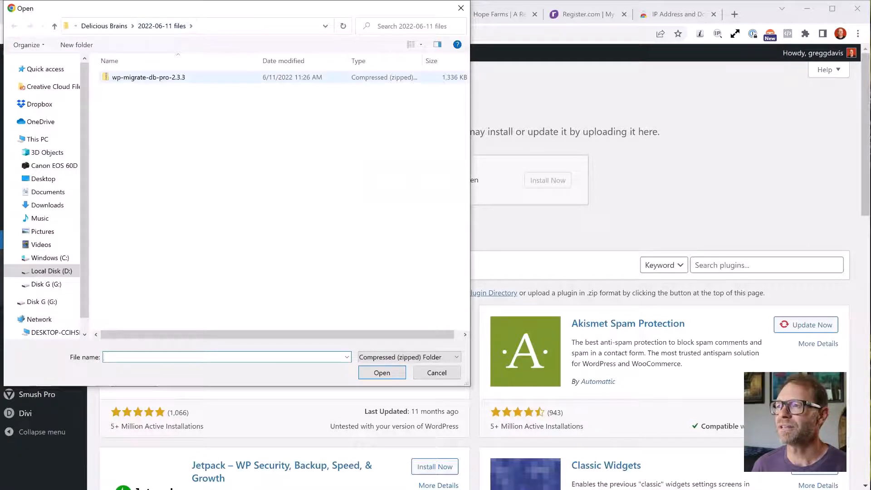
click(149, 77)
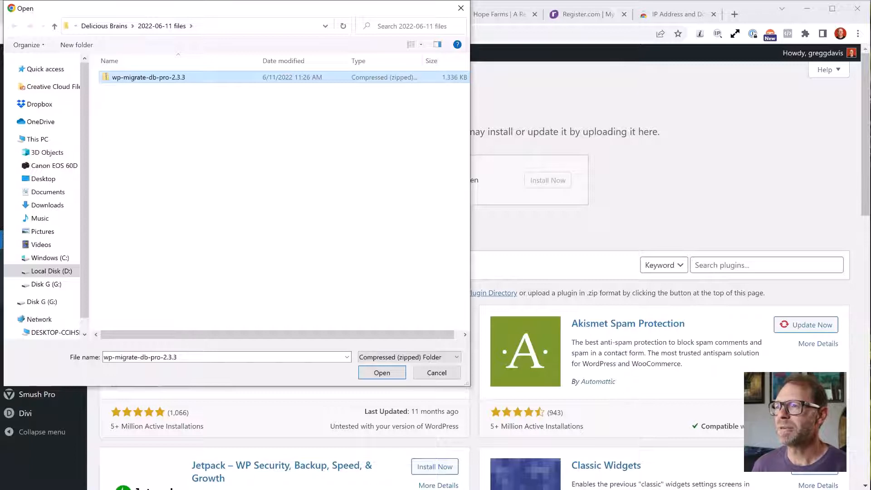
click(382, 373)
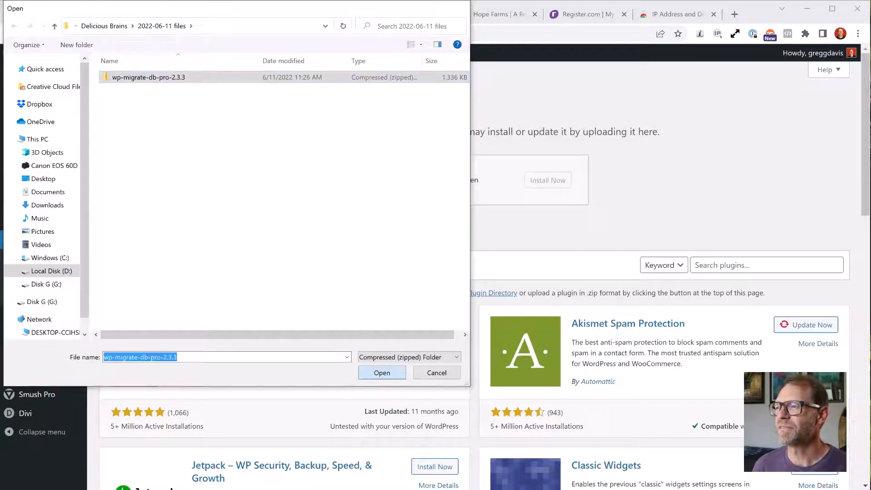
click(548, 180)
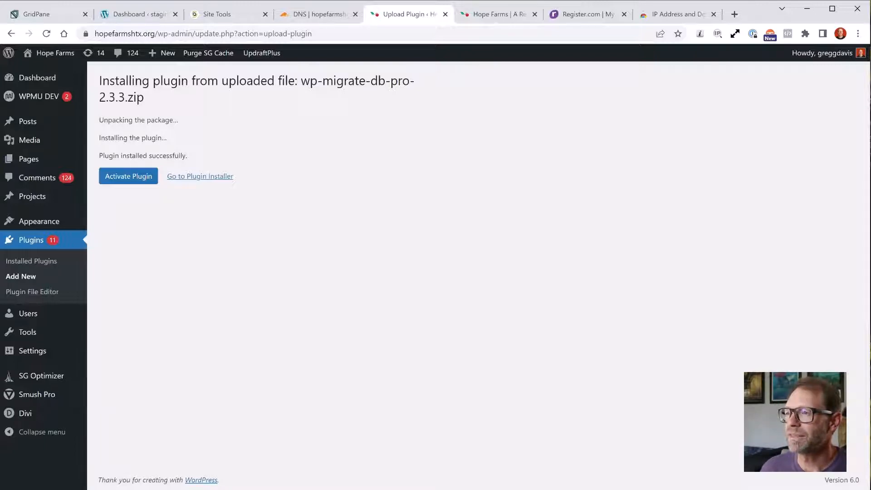
click(128, 176)
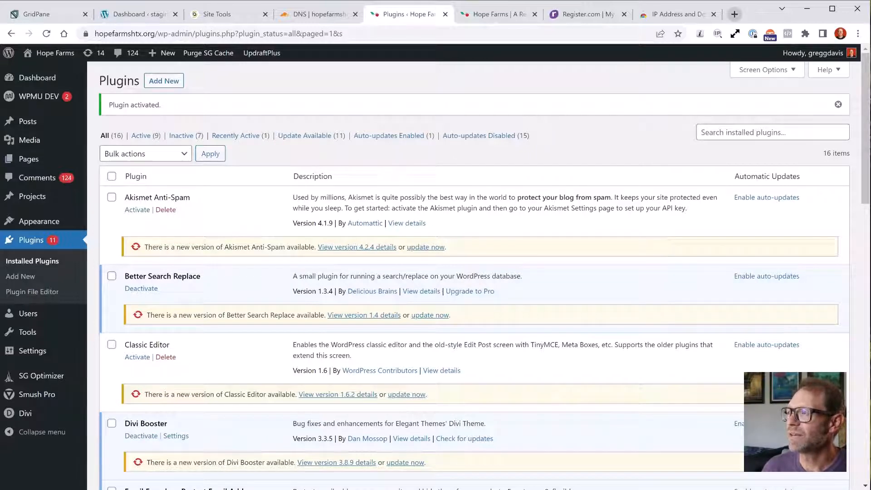
Find WP Migrate among the live site's installed plugins and open its settings at the license section
mouse_move(32, 351)
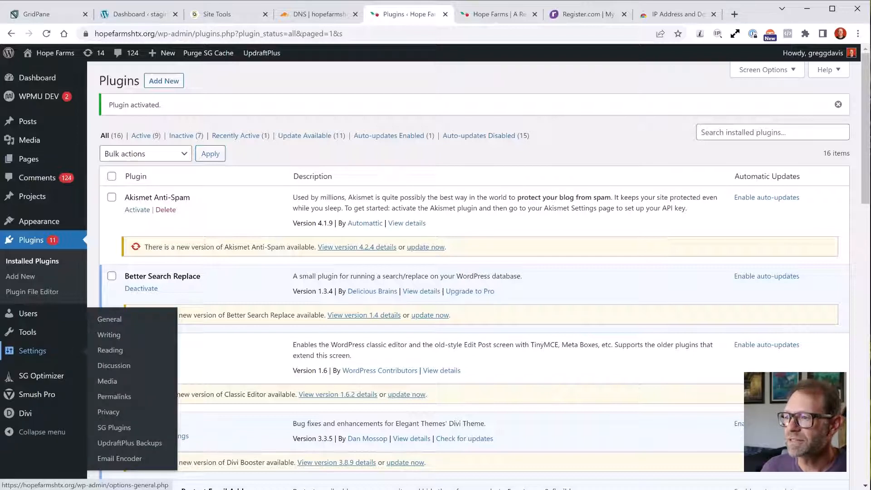
scroll(454, 272, down, 2)
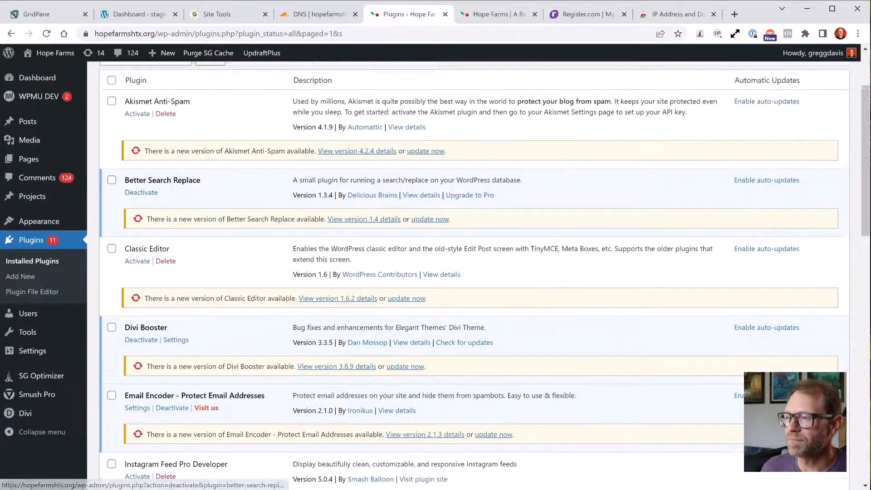
scroll(454, 272, down, 14)
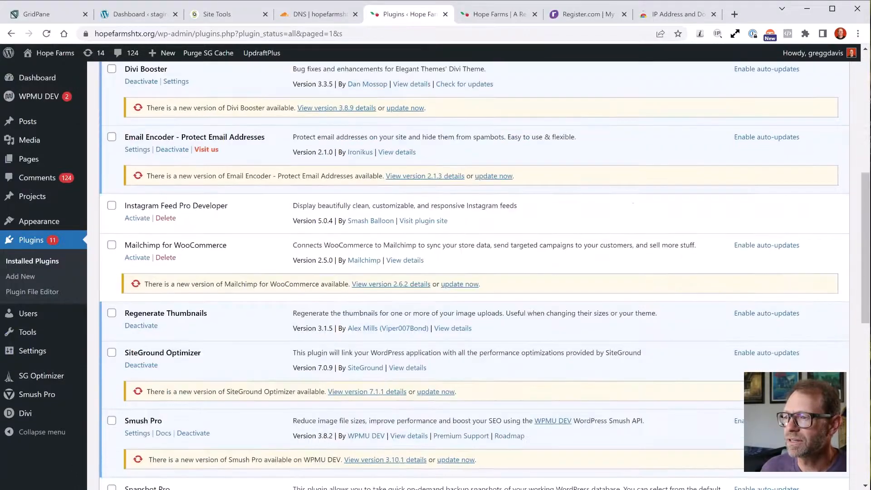
scroll(453, 272, down, 3)
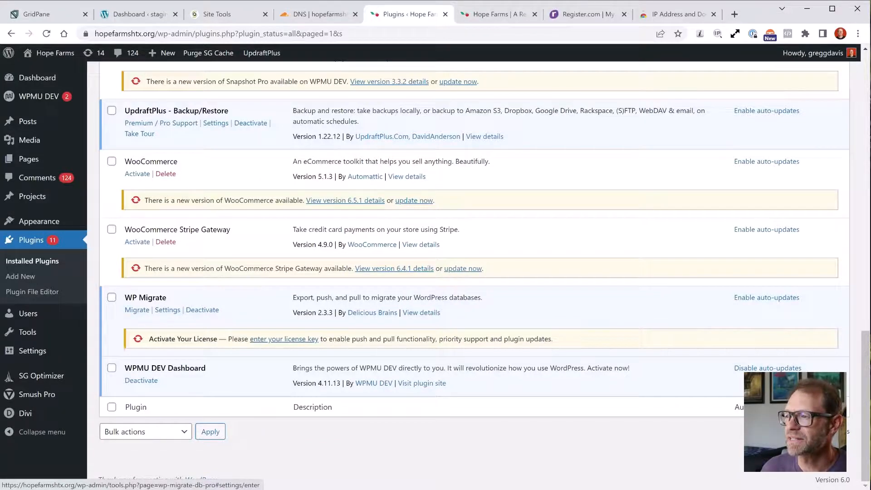
click(168, 310)
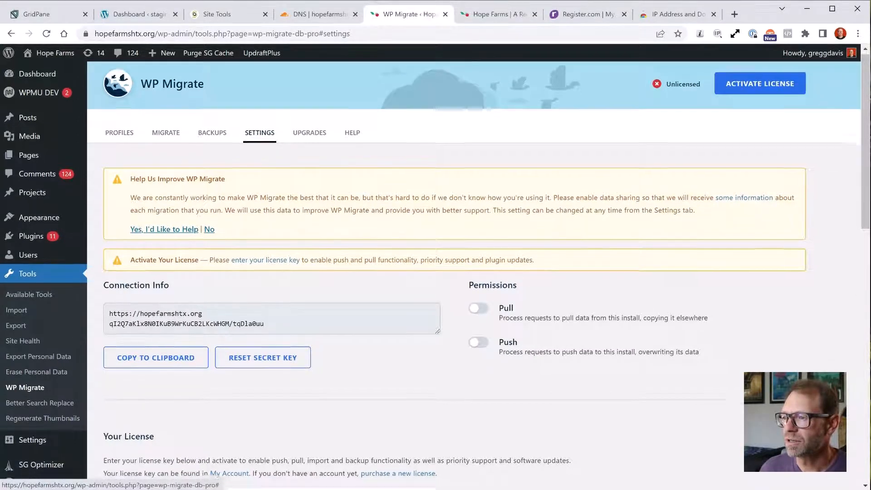
scroll(475, 273, down, 3)
scroll(474, 273, up, 3)
scroll(474, 272, down, 4)
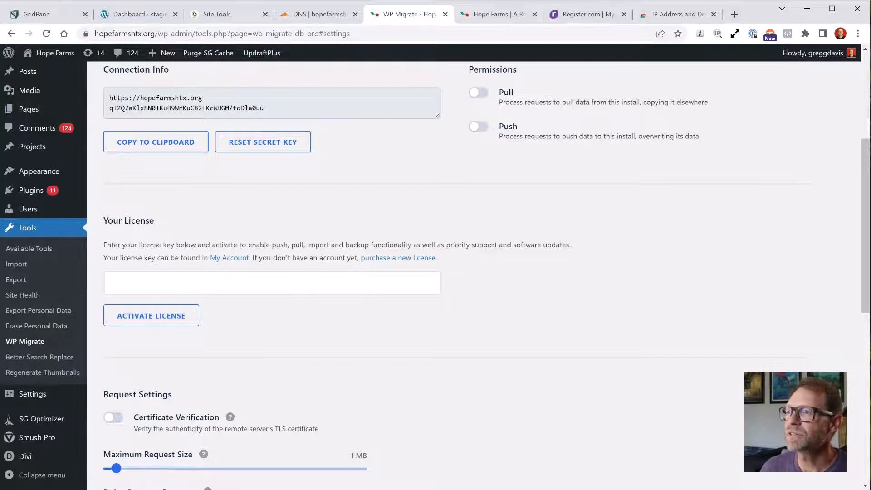
Check the SSL provisioning notices for staging.hopefarmshtx.org in GridPane, dismiss them and close the site's configuration
key(ctrl+1)
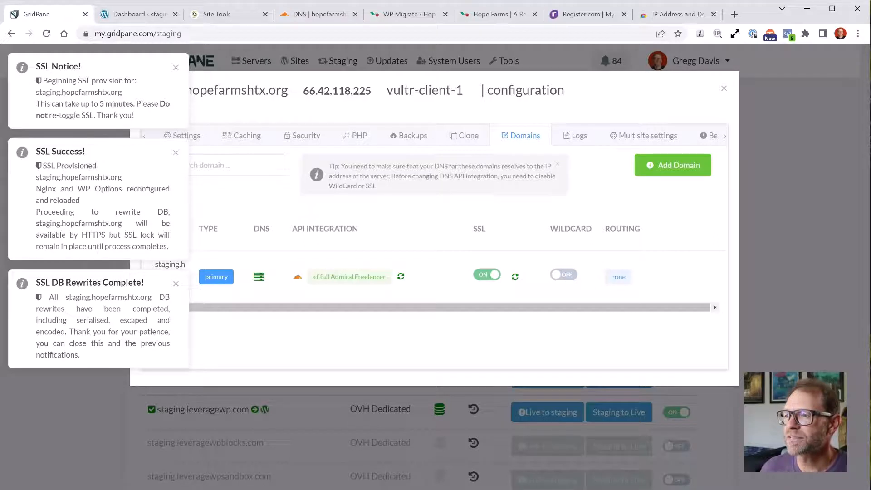
drag(67, 343, 80, 355)
click(133, 323)
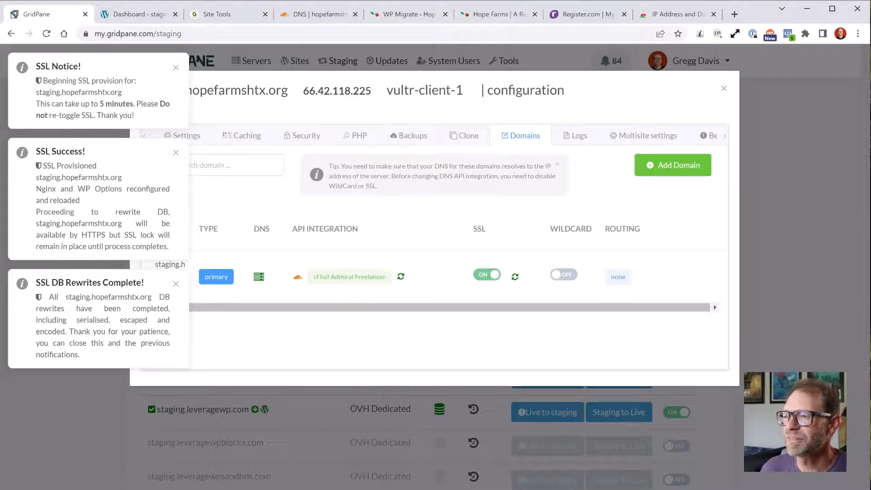
click(176, 284)
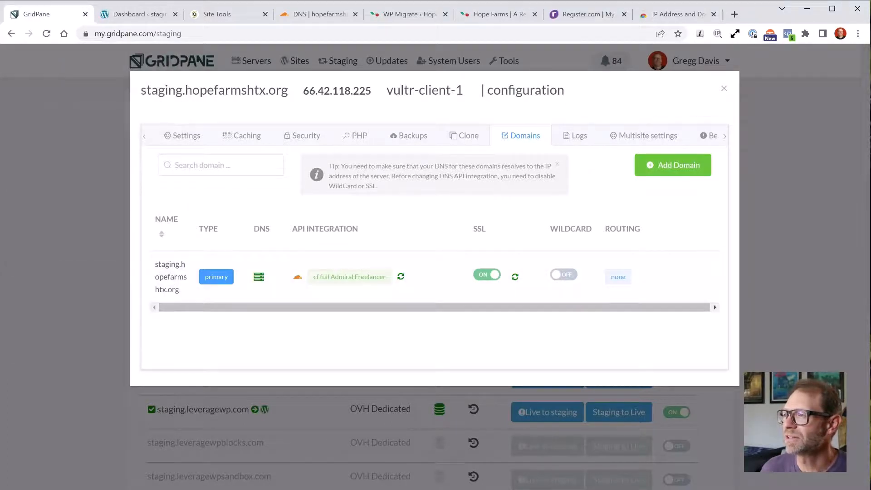
key(Escape)
Replace the old staging.hopefarmshtx.org admin tab with a fresh HTTPS login through GridPane's single sign-on
click(150, 14)
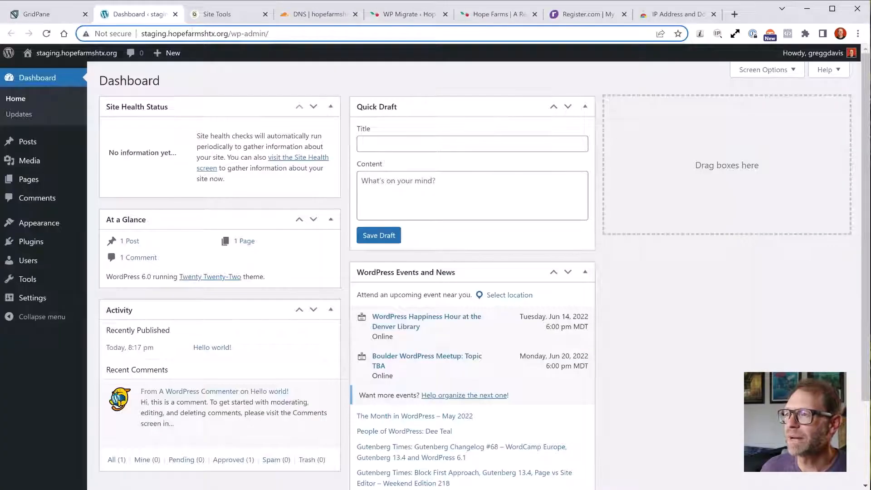
key(Return)
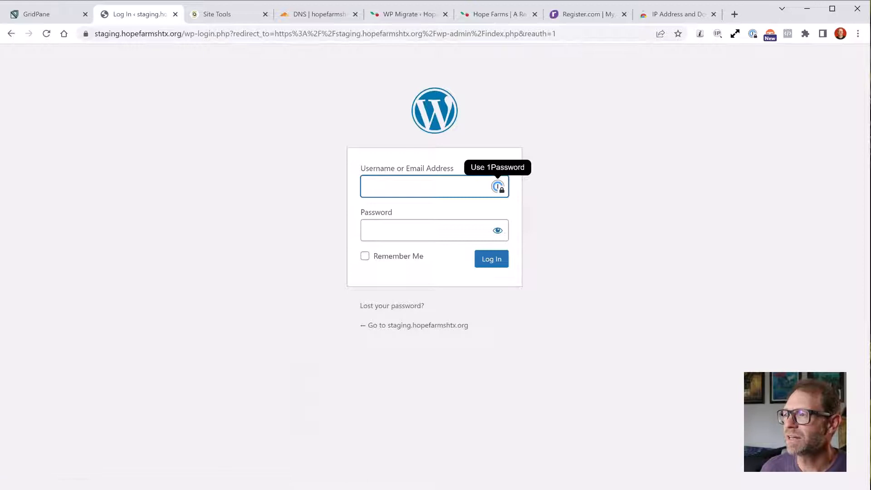
click(175, 14)
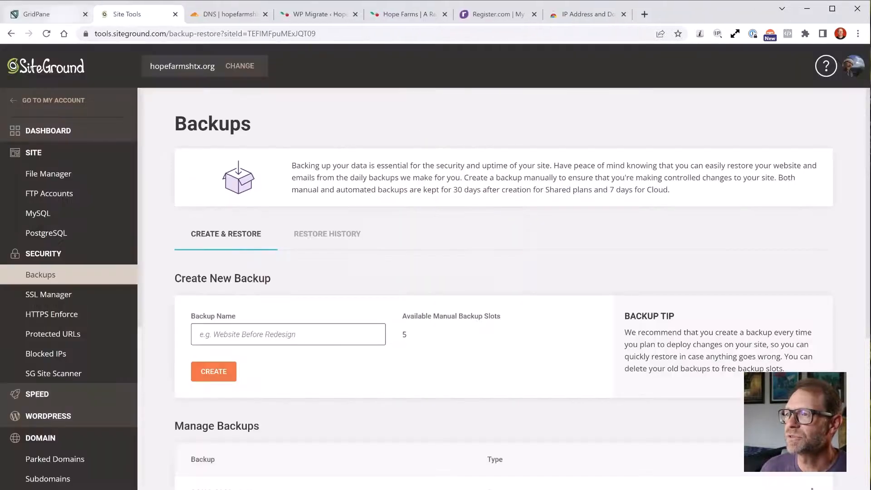
click(61, 16)
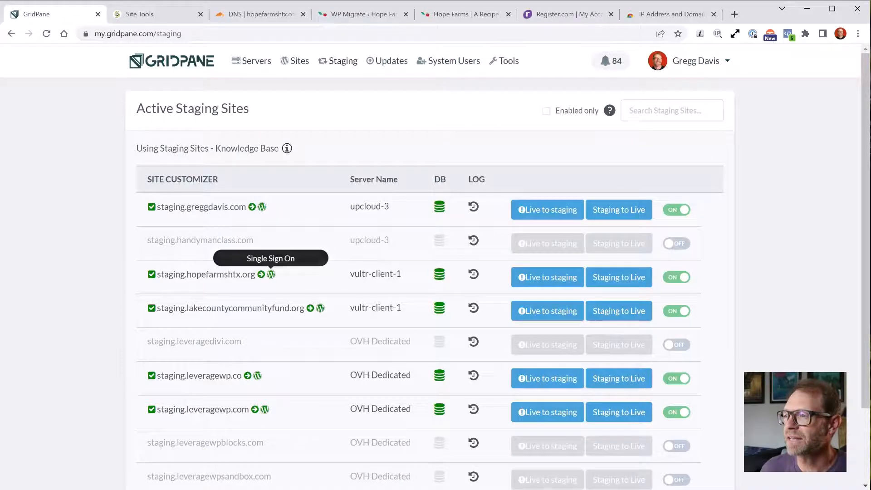
click(271, 274)
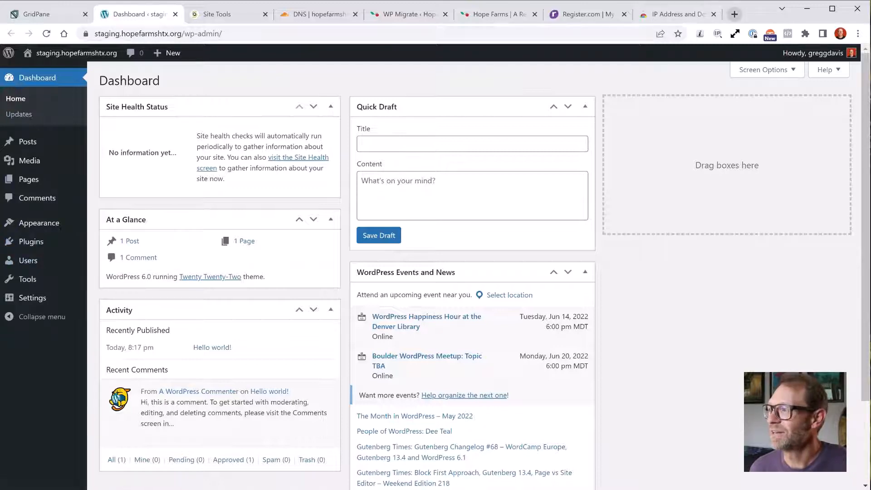
Open deliciousbrains.com in a new tab and sign in to My Account with the prefilled credentials
click(734, 14)
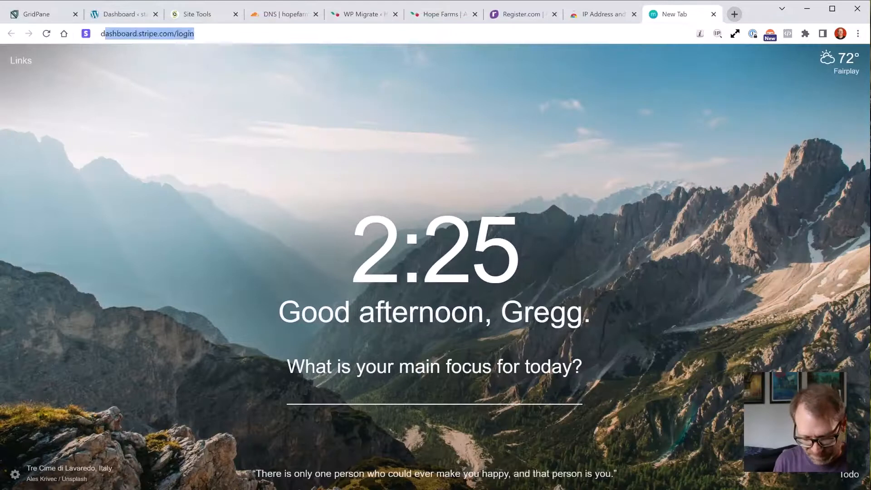
text(deliciou)
key(Return)
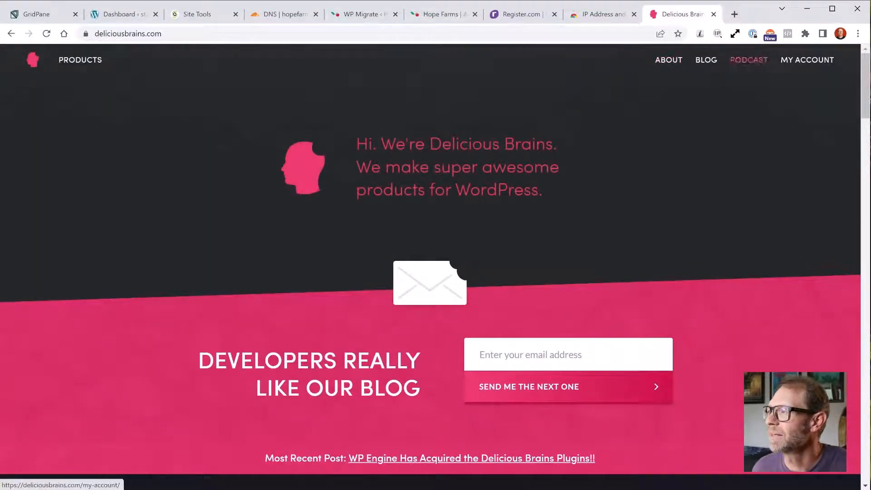
click(807, 60)
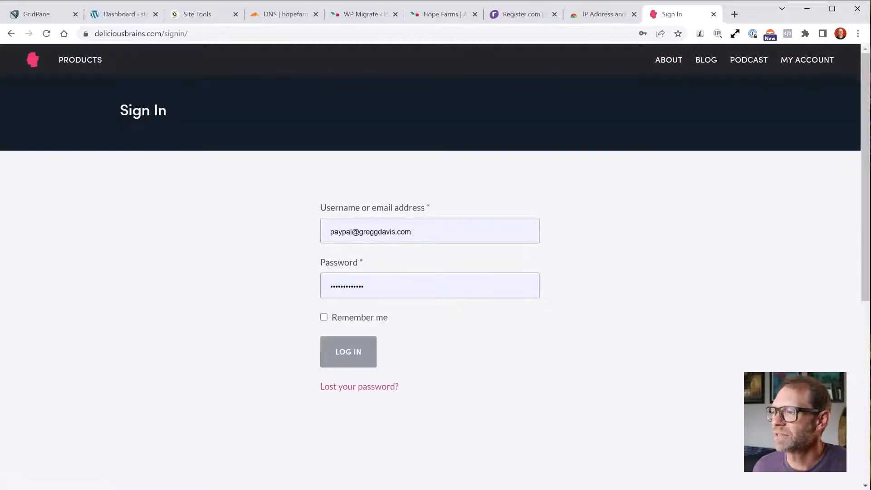
click(348, 352)
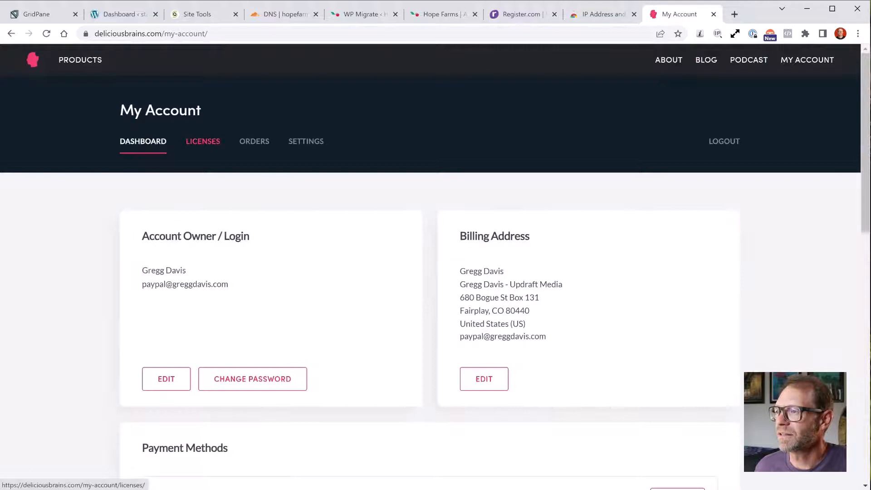
Copy the WP Migrate Developer (Legacy) license key from the Delicious Brains account's licenses
click(202, 142)
scroll(435, 267, down, 12)
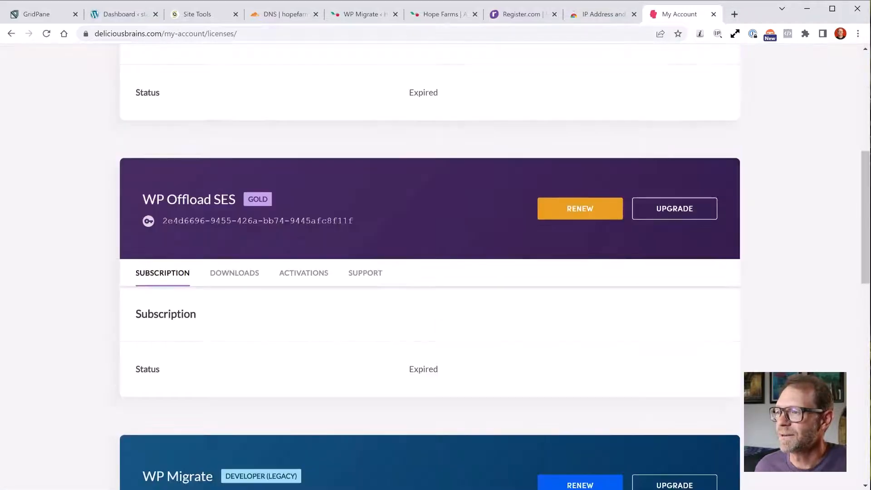
scroll(436, 267, down, 2)
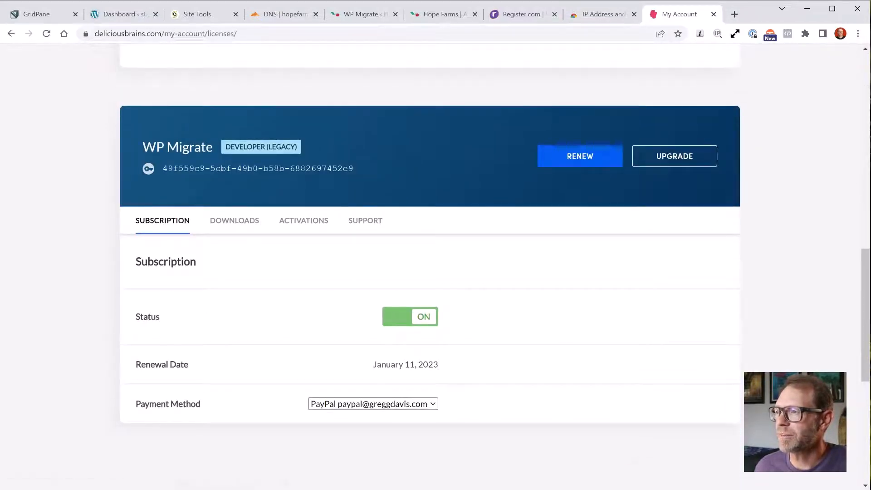
click(327, 169)
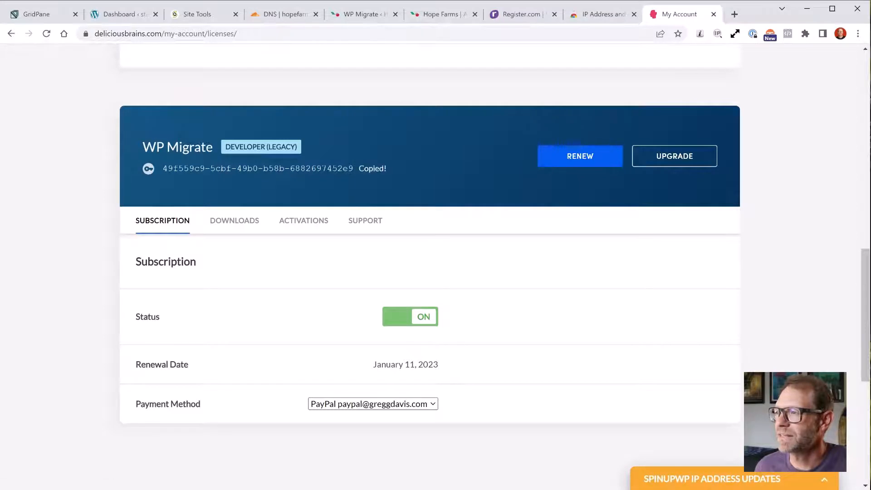
scroll(436, 267, up, 10)
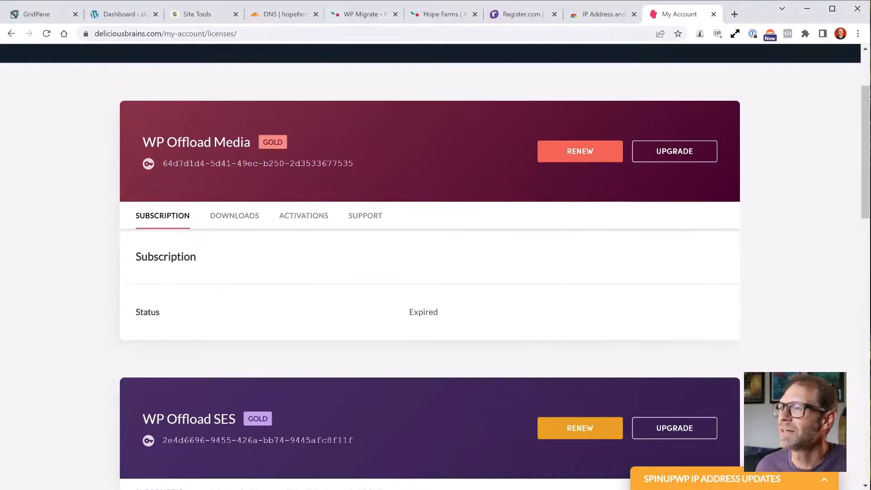
Enter the copied license key in the live site's WP Migrate settings and activate the license
click(364, 15)
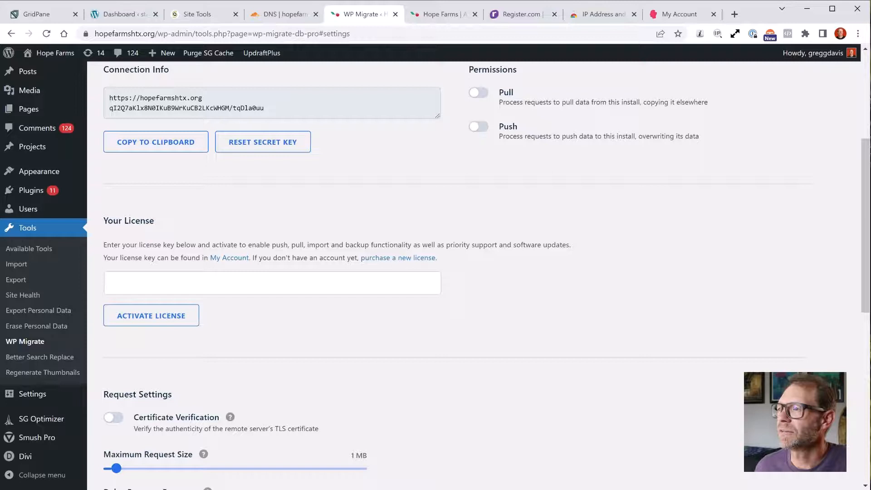
click(273, 284)
key(ctrl+v)
key(Return)
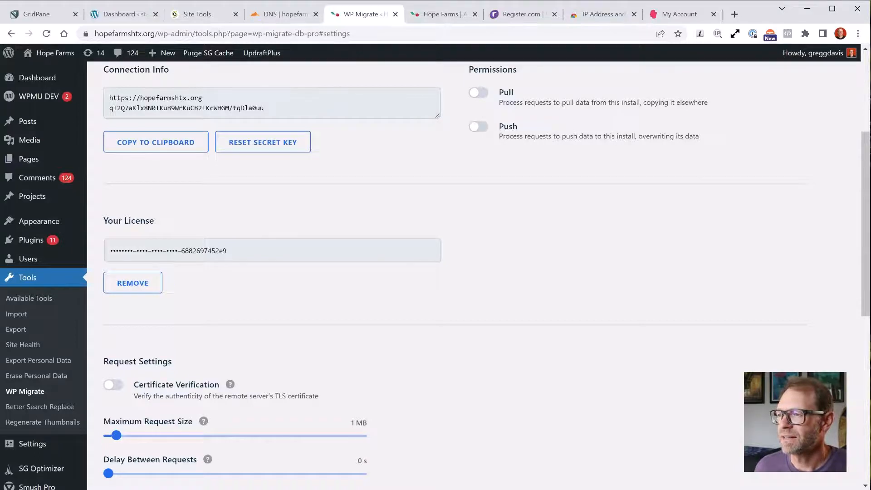
scroll(454, 272, up, 4)
click(209, 234)
scroll(454, 273, down, 4)
scroll(454, 273, up, 4)
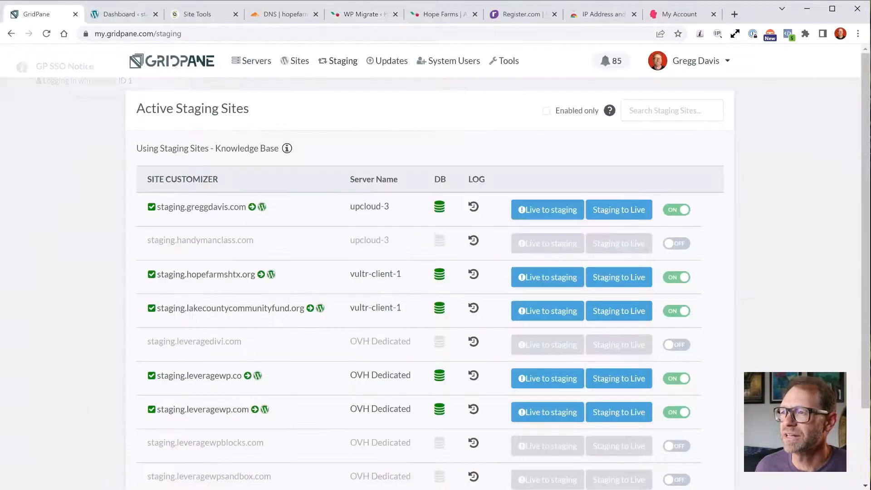
Review GridPane's active staging sites and the domain in the staging WordPress dashboard's address
click(43, 14)
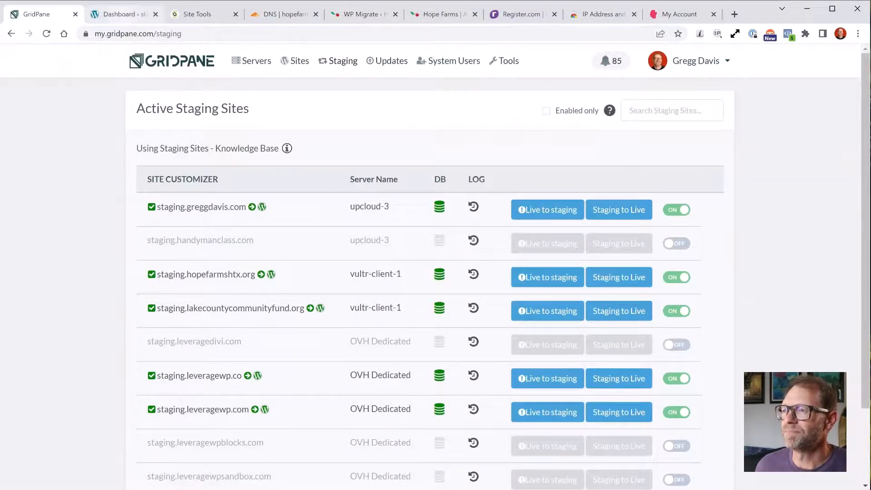
click(124, 14)
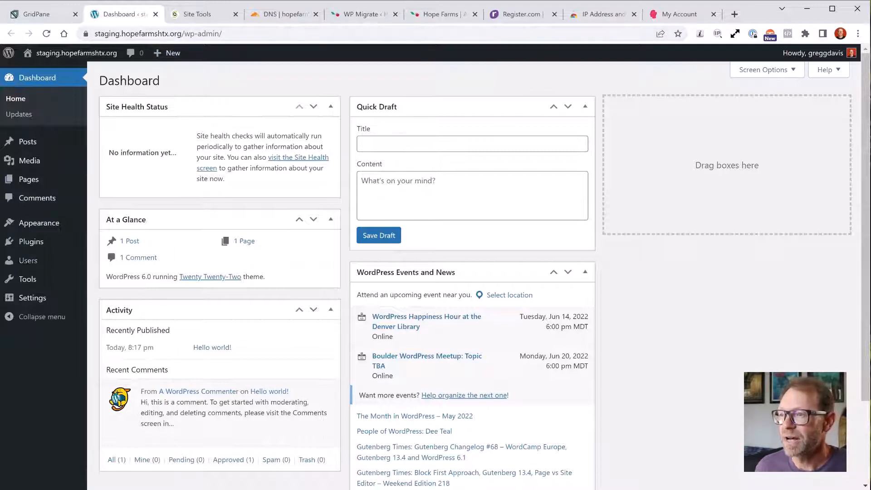
mouse_move(31, 241)
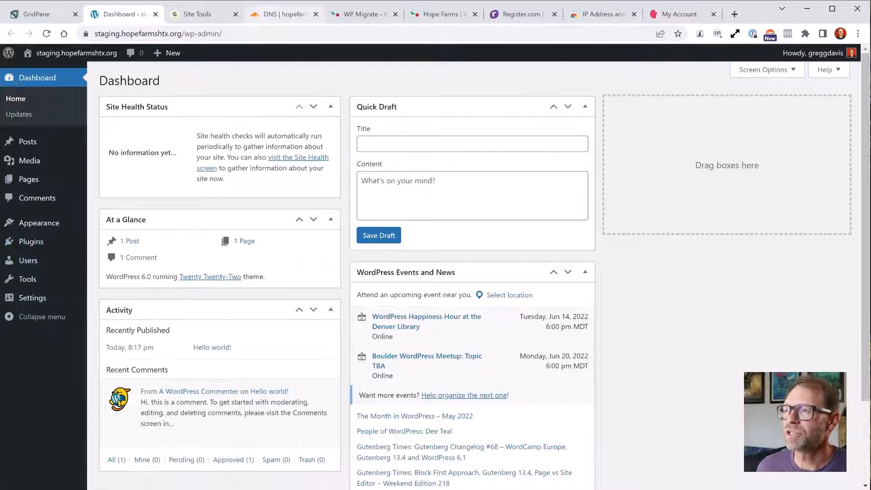
drag(119, 34, 185, 34)
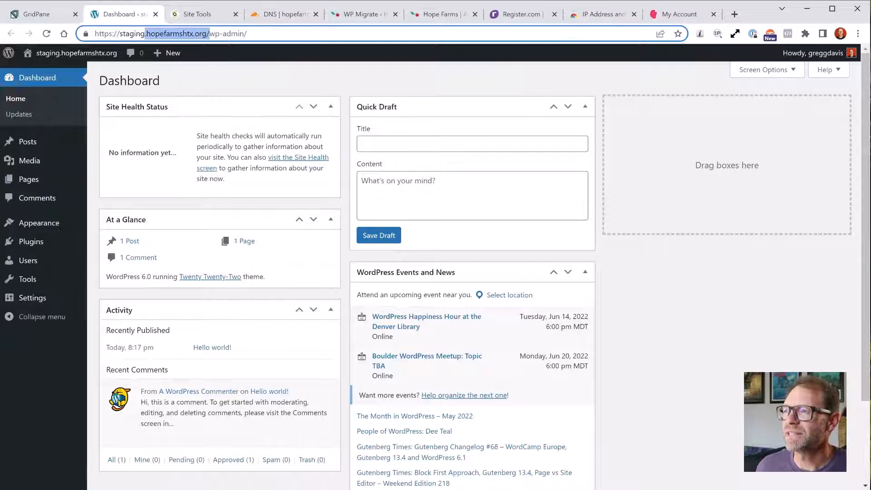
click(170, 33)
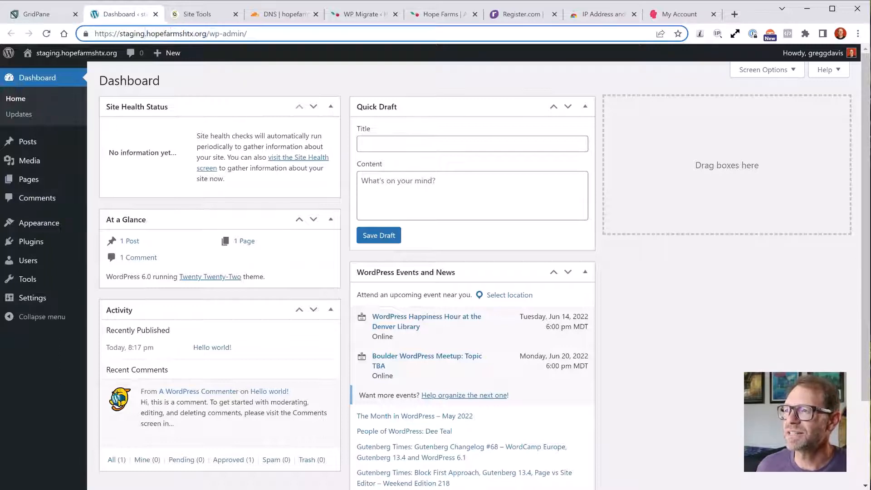
Search GridPane's active sites for "hope" to check the hopefarmshtx.org entry and its server IP
click(40, 14)
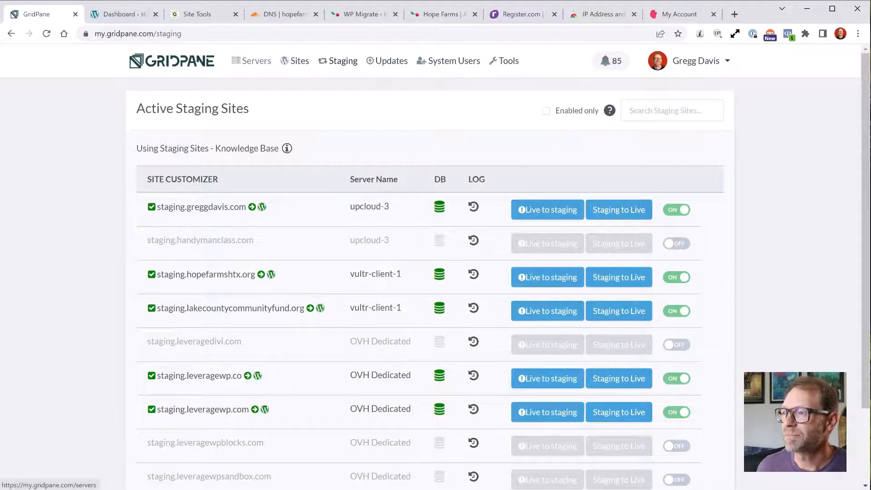
click(295, 61)
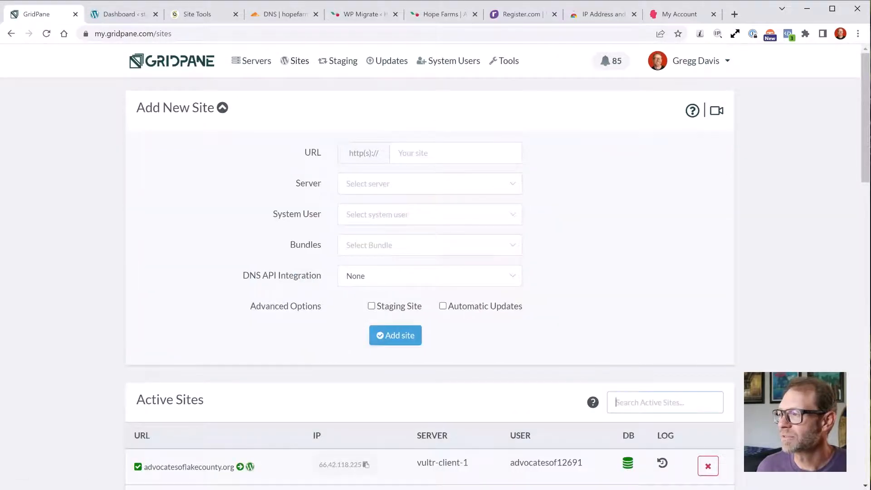
text(hope)
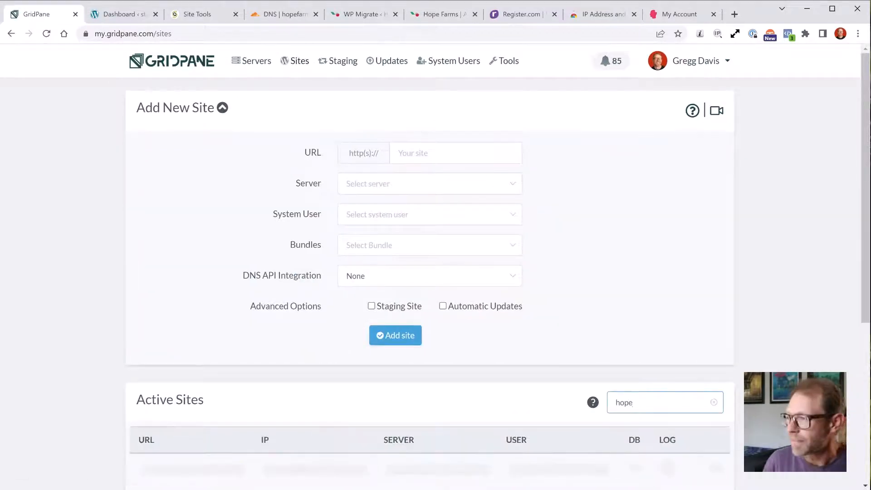
scroll(632, 408, down, 2)
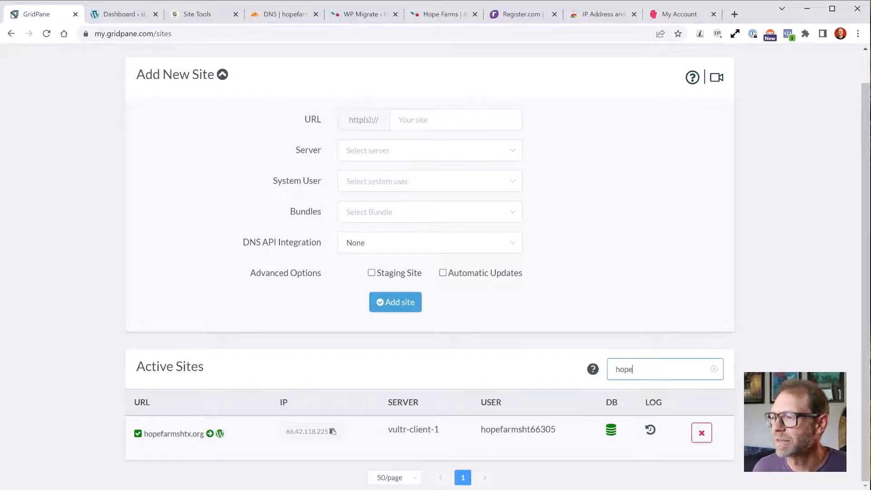
Reload hopefarmshtx.org's DNS records in Cloudflare and examine the staging A record's name and IP address
click(285, 14)
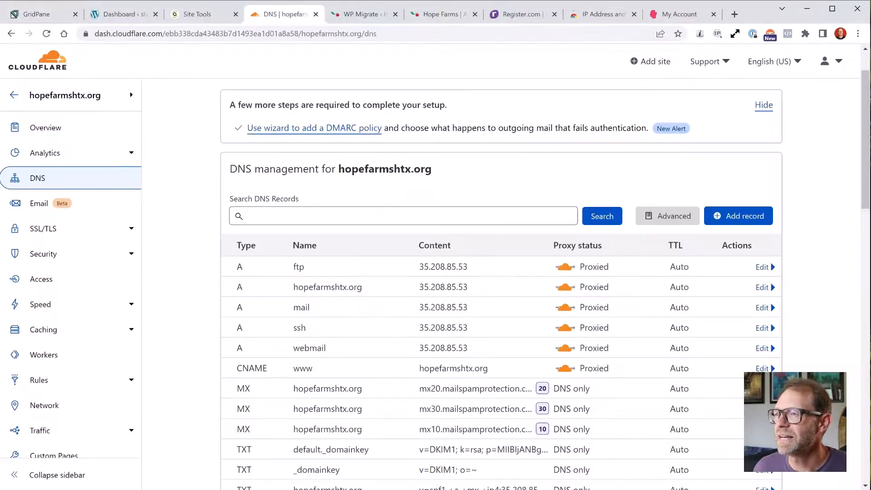
click(46, 33)
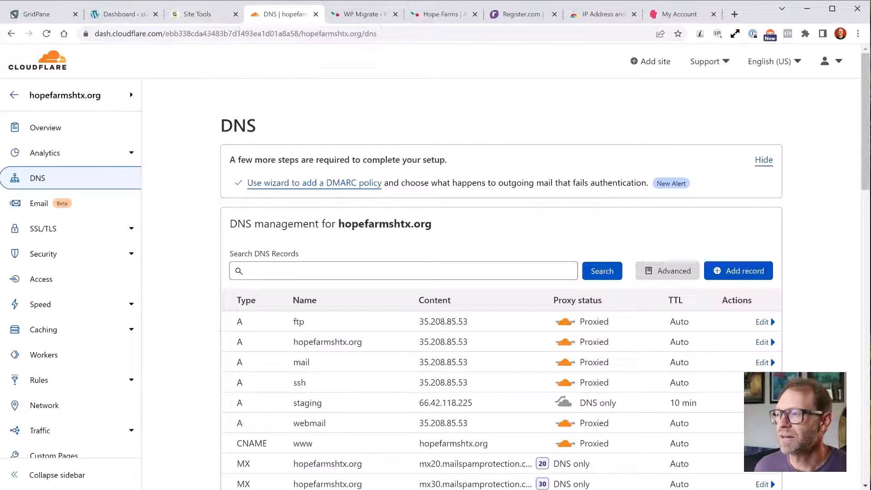
scroll(499, 273, down, 1)
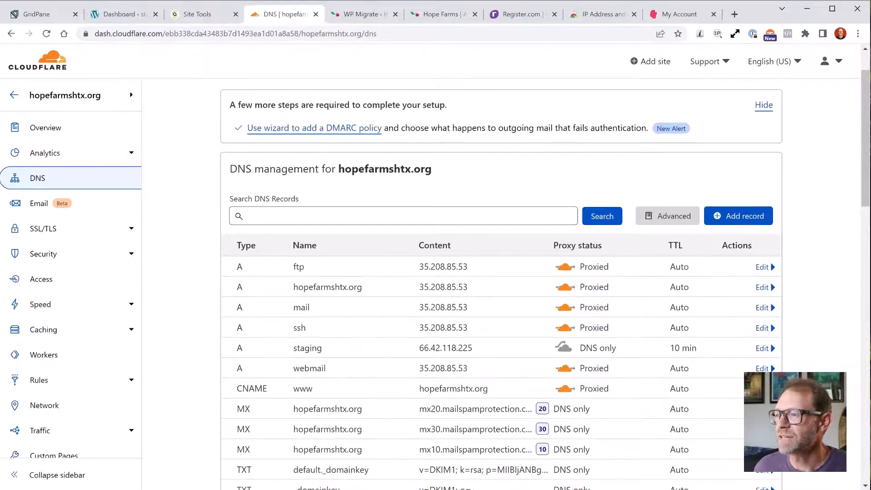
drag(294, 348, 322, 348)
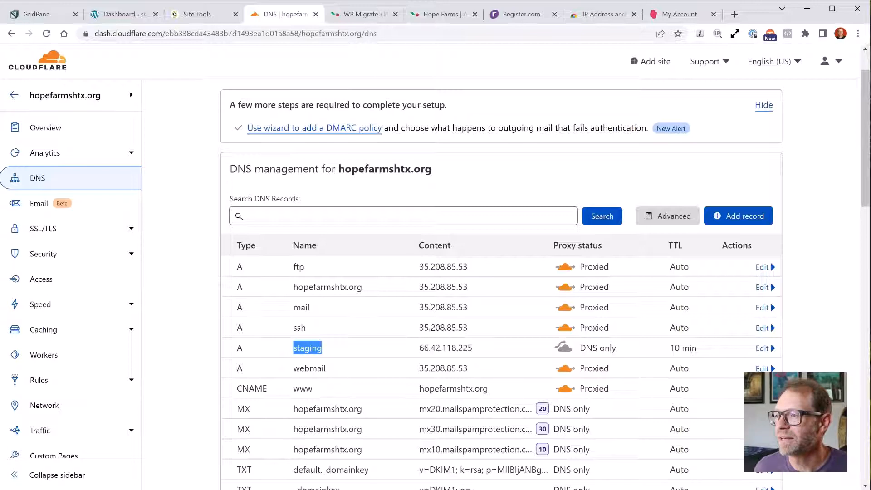
click(322, 348)
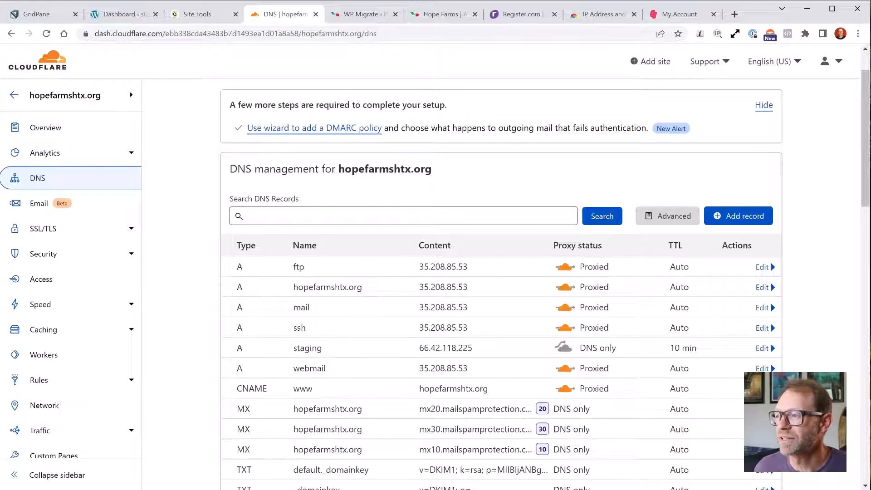
drag(419, 348, 447, 348)
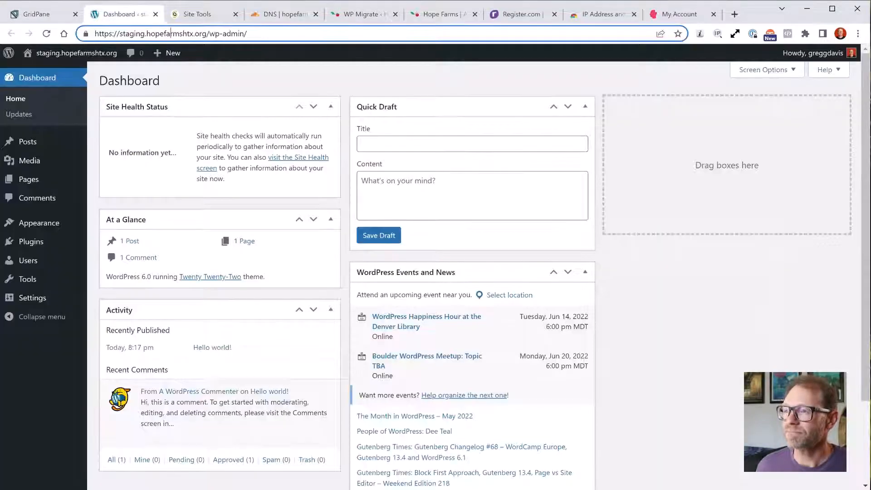
Compare the staging dashboard's address with the live Hope Farms home page
click(120, 14)
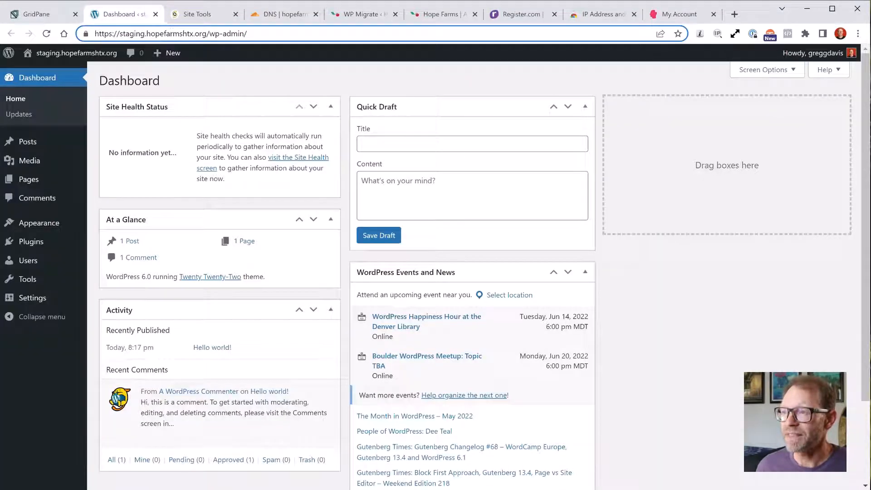
drag(101, 33, 238, 34)
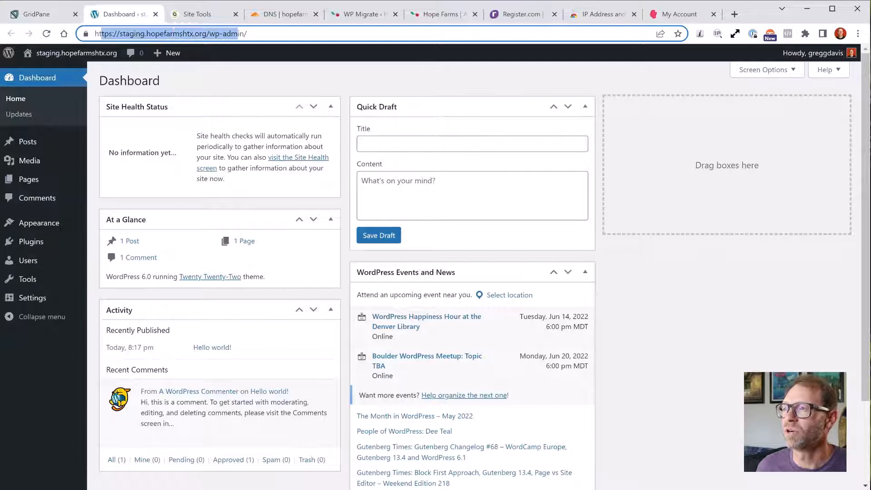
click(174, 33)
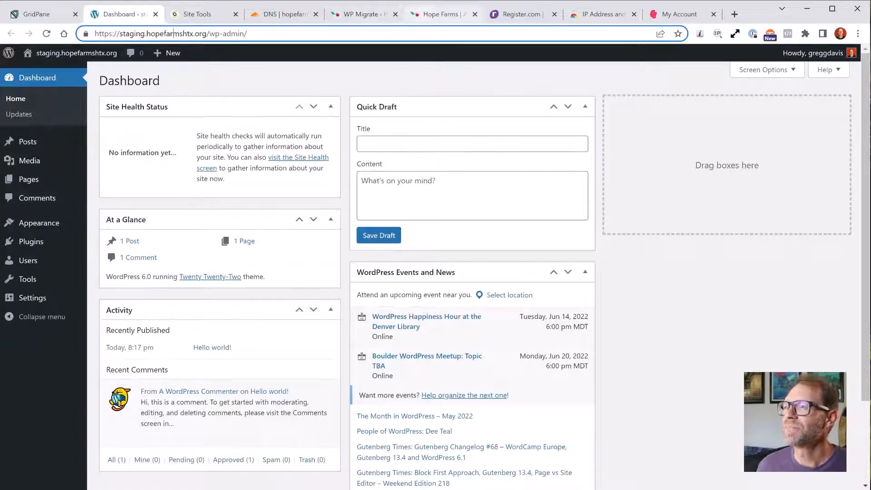
click(444, 14)
scroll(431, 272, down, 8)
scroll(430, 273, up, 6)
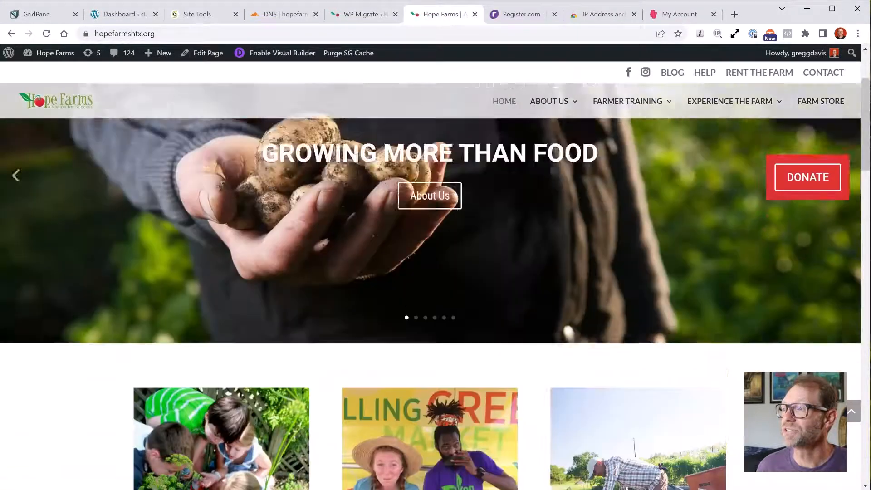
scroll(431, 272, up, 3)
Check the live site's server IP with the DNSlytics extension from its WP Migrate settings page, then close the lookup
click(361, 14)
scroll(436, 272, down, 2)
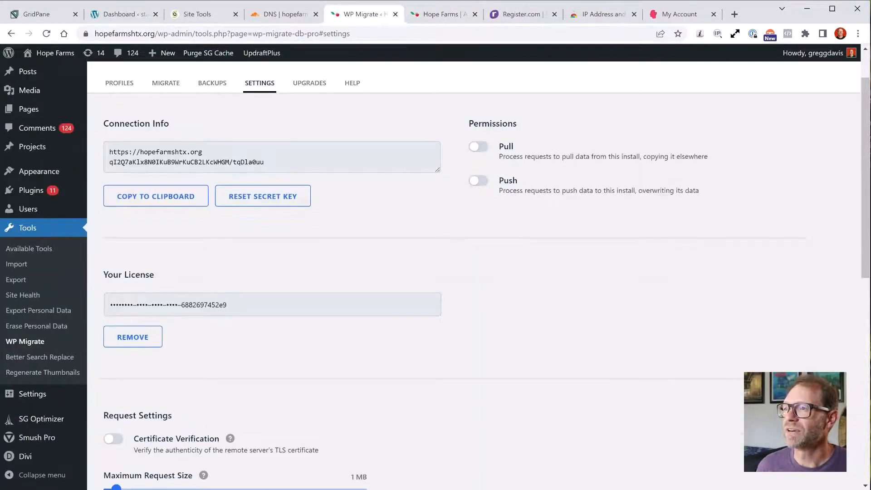
key(ctrl+l)
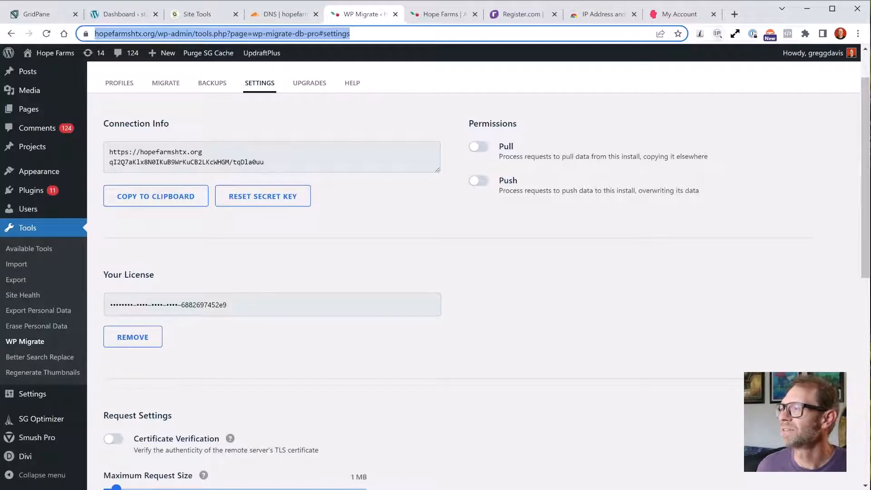
click(717, 33)
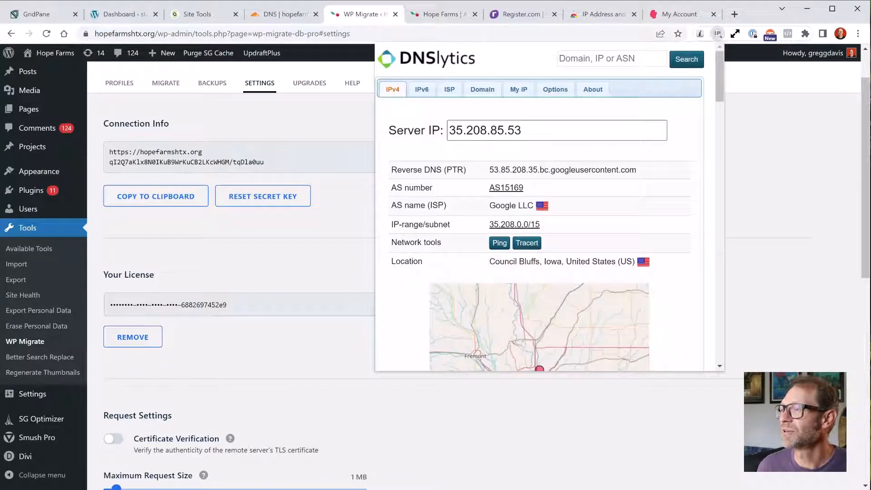
drag(522, 130, 449, 131)
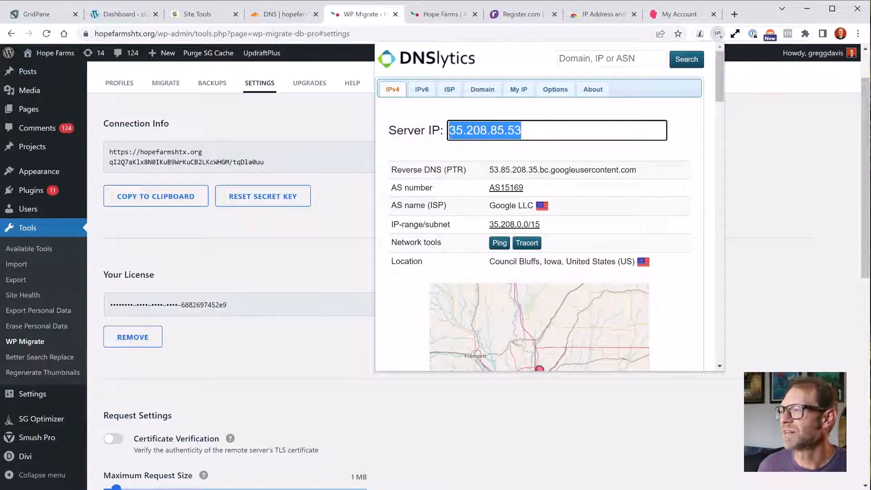
click(717, 33)
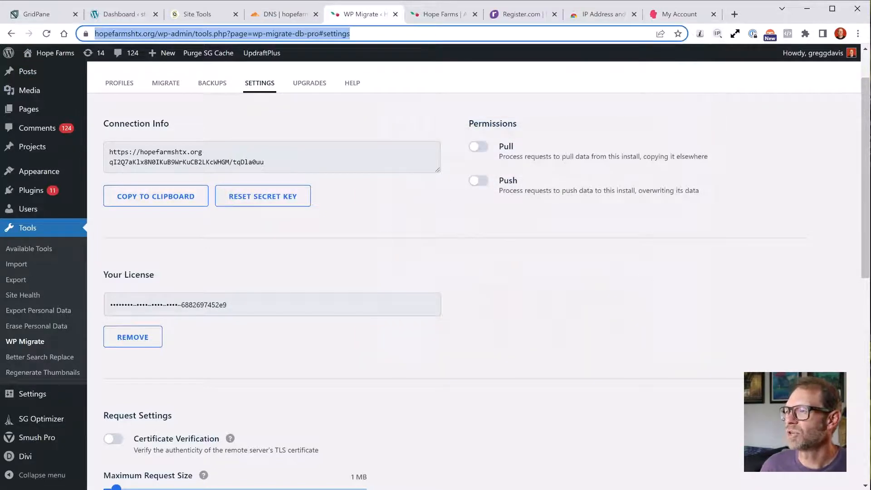
key(Escape)
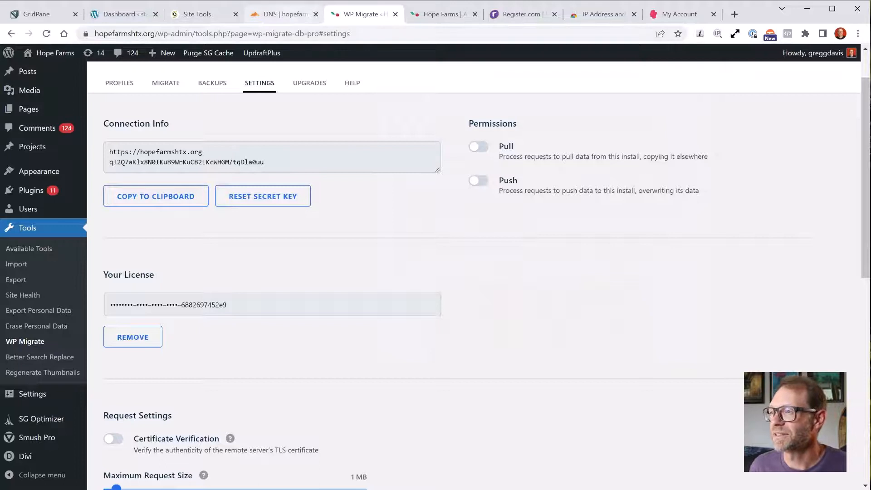
Examine the staging A record's IP address and the www CNAME record's target in Cloudflare's DNS list
click(281, 15)
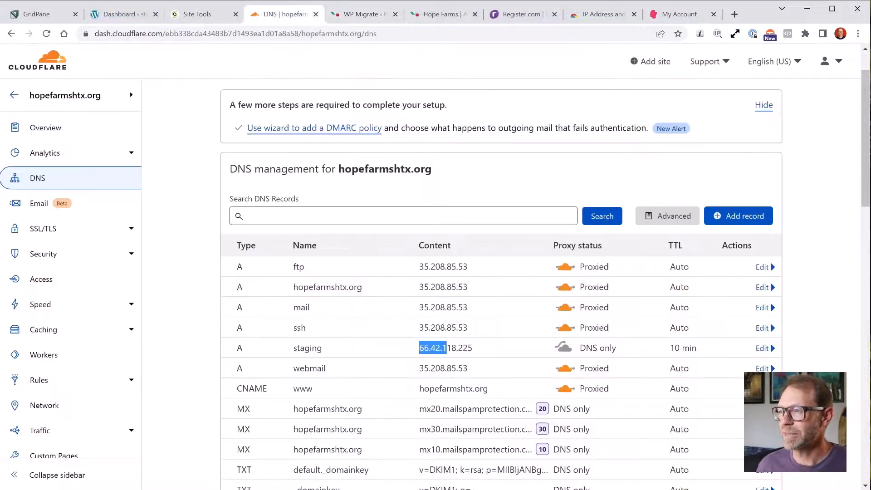
click(448, 349)
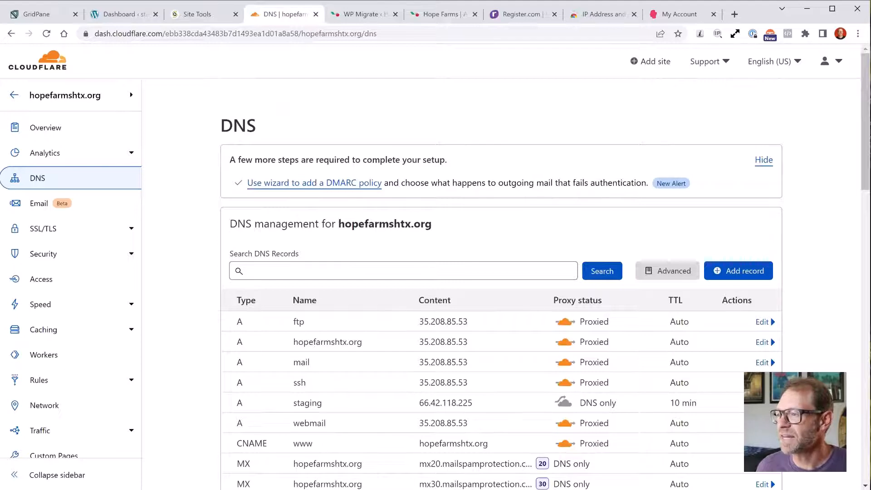
drag(419, 443, 489, 444)
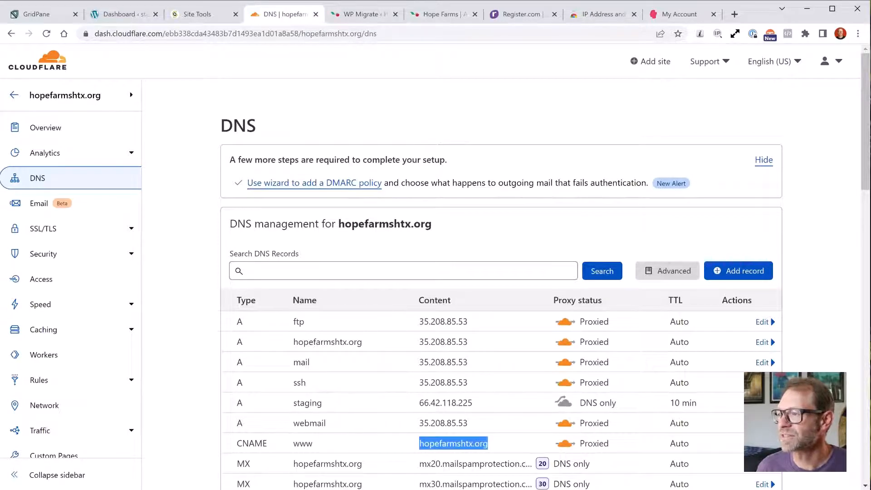
Examine the name and IP address of the root hopefarmshtx.org A record in Cloudflare's DNS list
click(489, 443)
drag(293, 342, 362, 341)
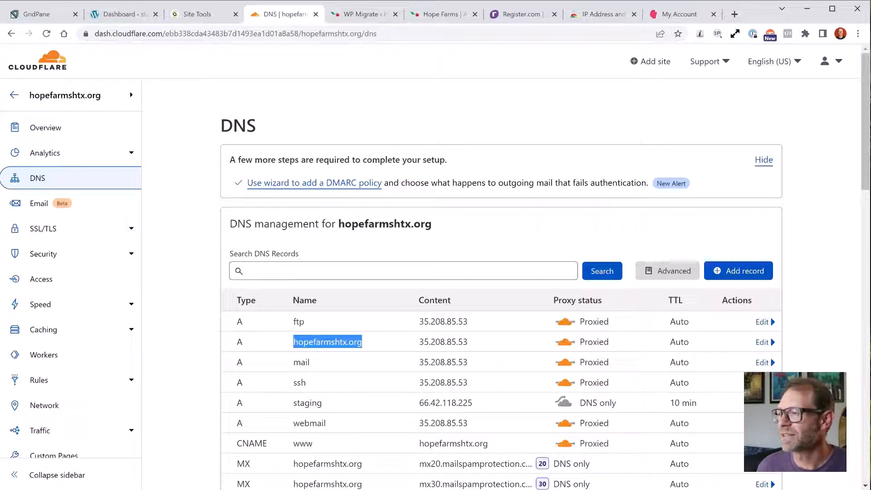
drag(419, 342, 468, 342)
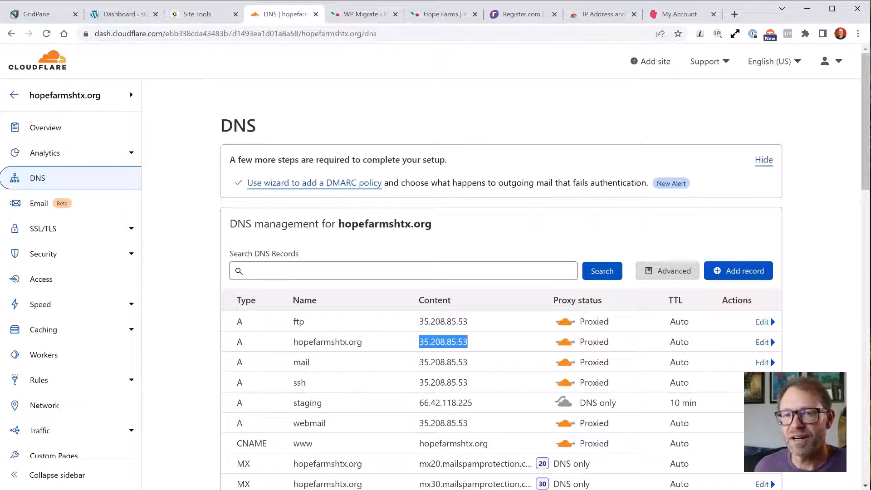
Upload wp-migrate-db-pro-2.3.3.zip to the staging WordPress site, then install and activate the plugin
click(124, 14)
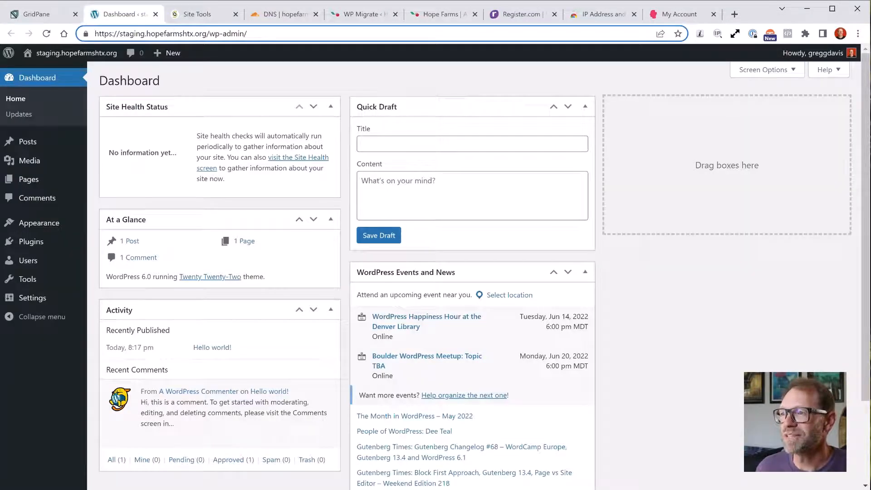
mouse_move(31, 241)
click(112, 258)
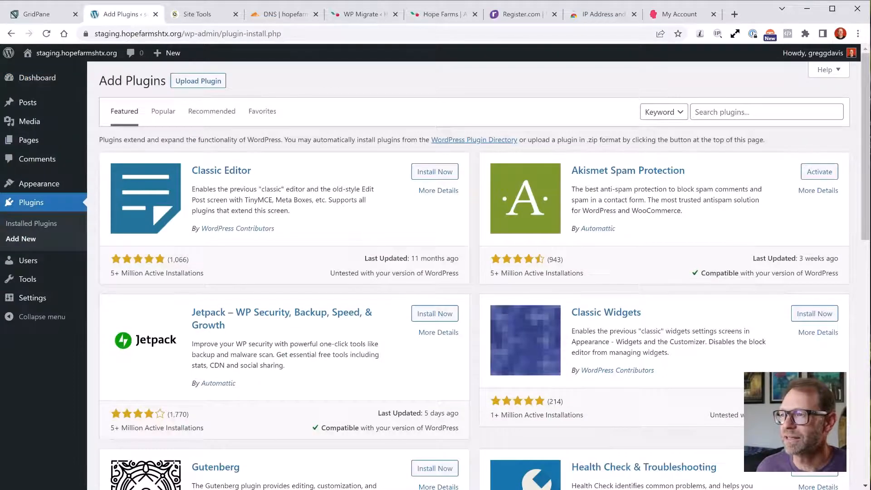
click(198, 80)
click(402, 179)
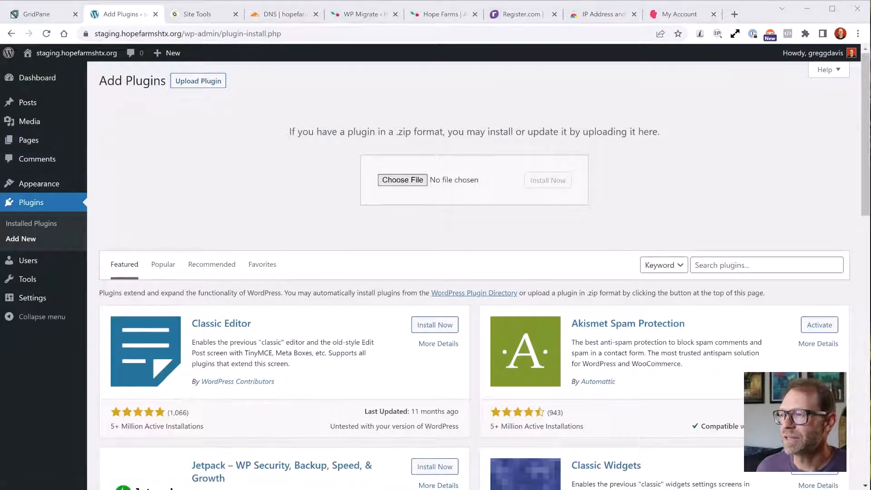
click(149, 77)
click(382, 373)
click(548, 180)
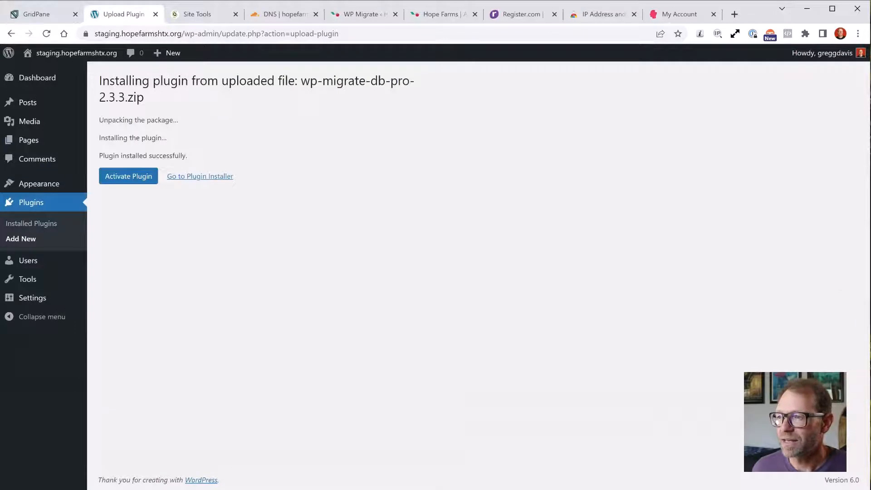
click(128, 176)
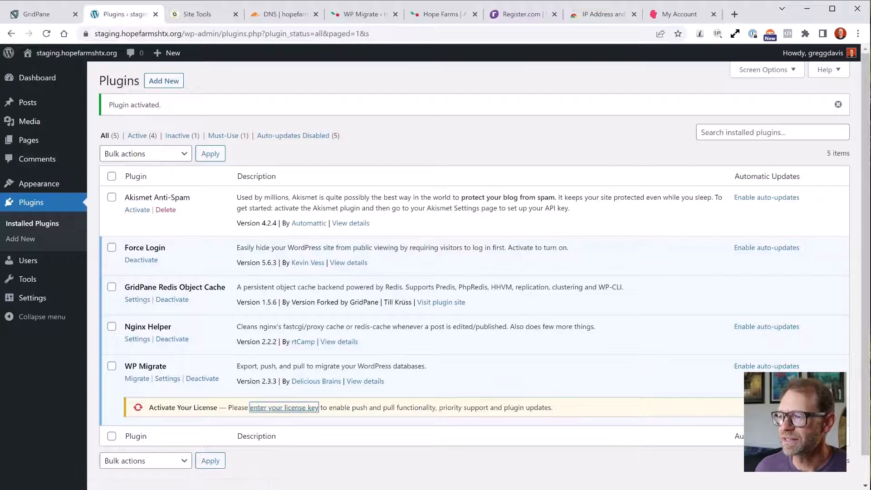
Enter and activate the WP Migrate license key on the staging site, and decline the data-sharing request
click(284, 408)
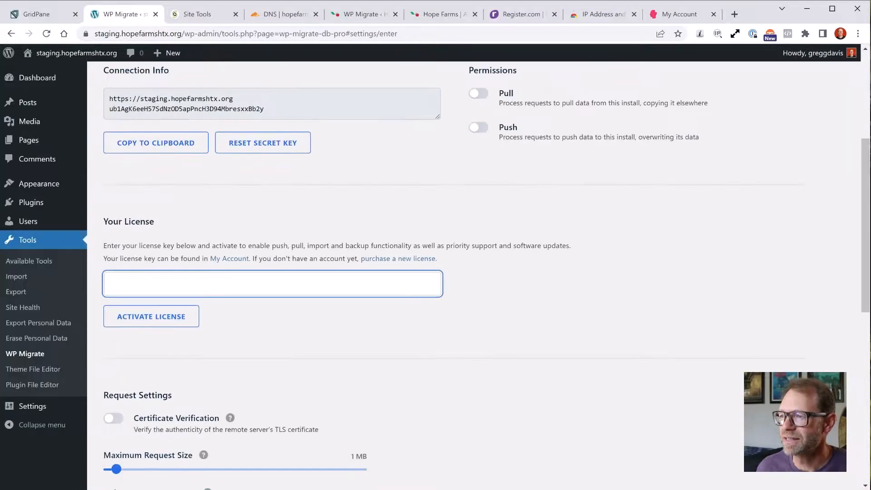
key(ctrl+v)
key(Tab)
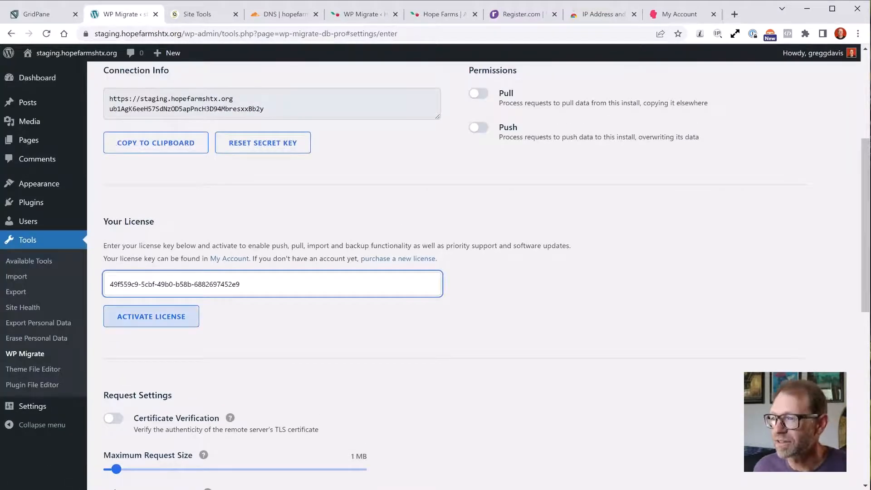
key(Return)
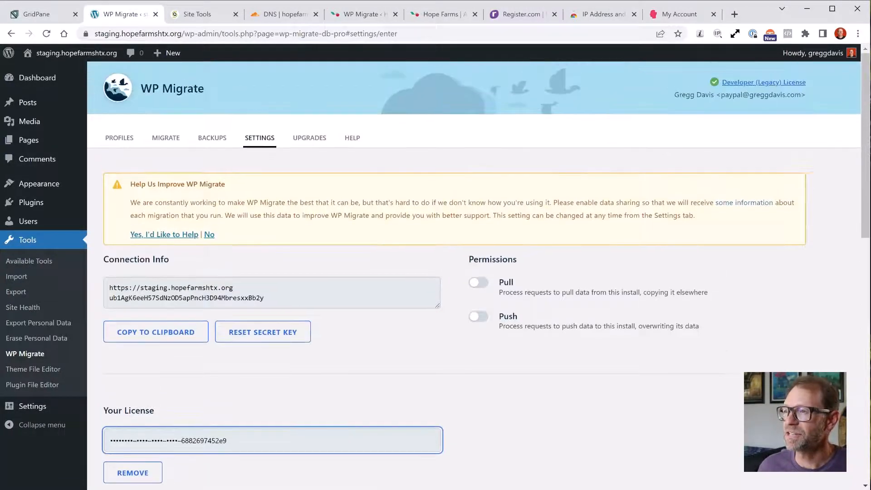
click(209, 235)
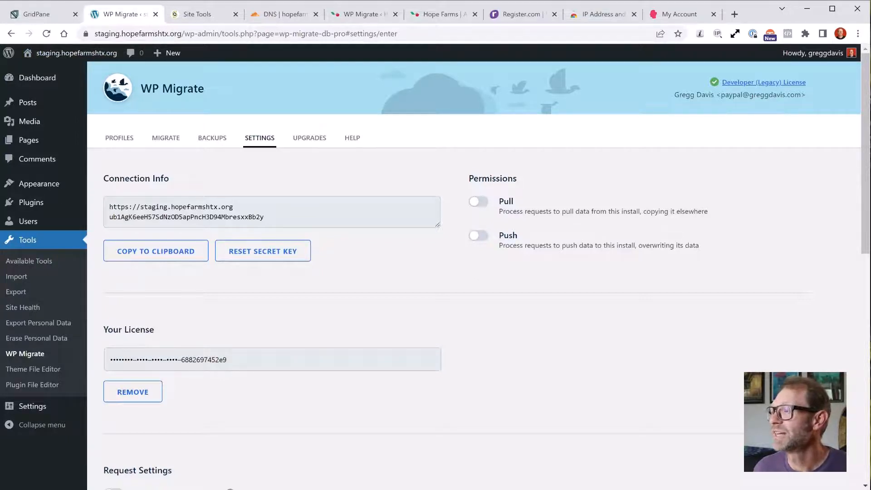
Enable the Push permission in the staging site's WP Migrate settings so requests can push data to this install
drag(499, 233, 699, 246)
click(611, 246)
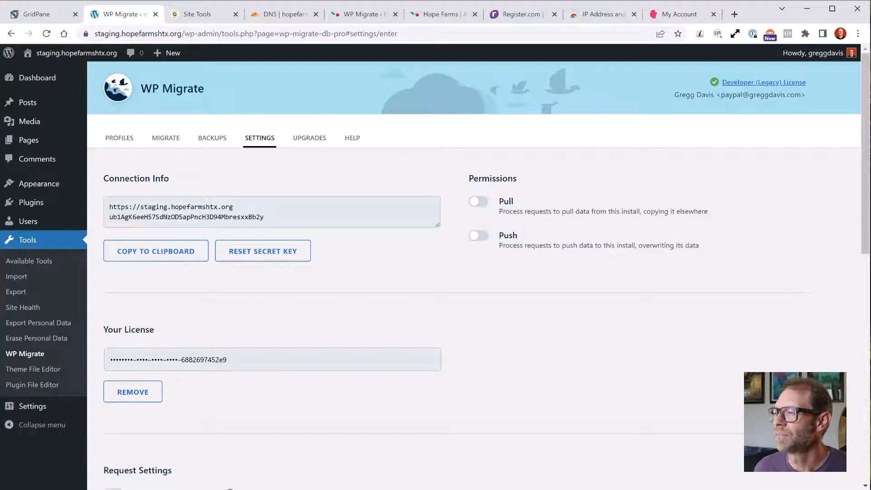
click(479, 236)
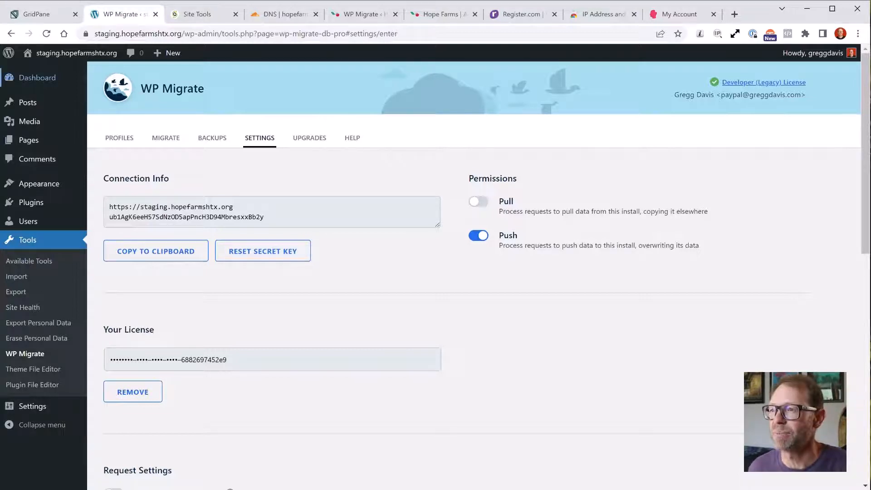
Return from the staging site's Pages list to the WP Migrate settings and review its permissions
mouse_move(37, 78)
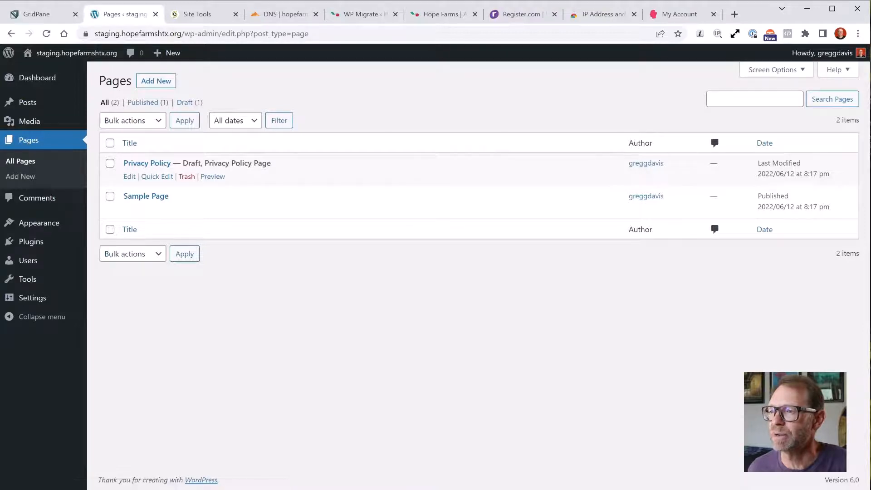
mouse_move(32, 298)
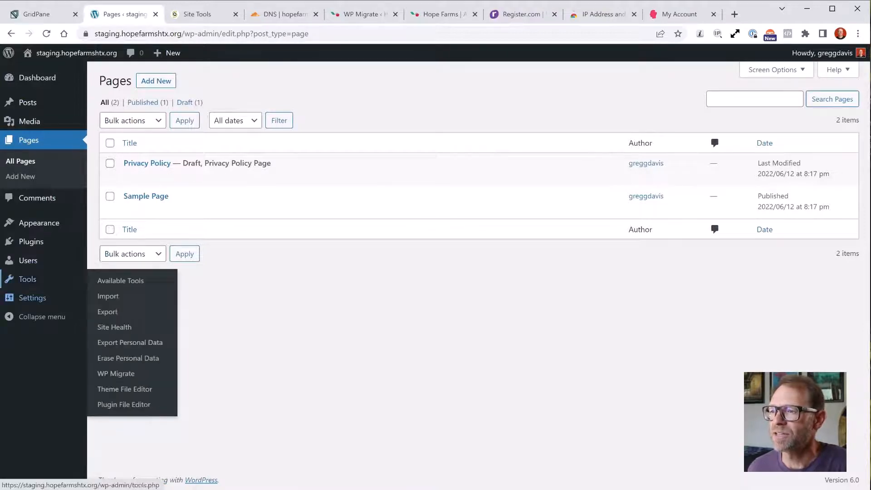
mouse_move(27, 279)
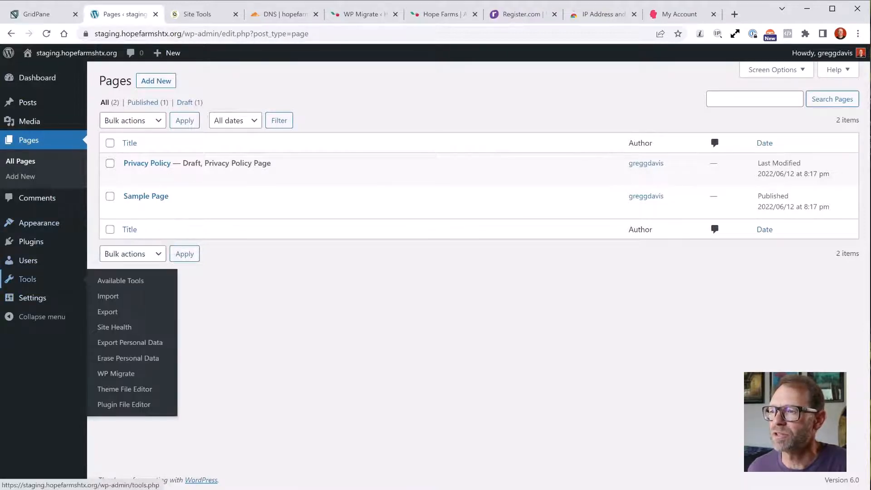
click(116, 374)
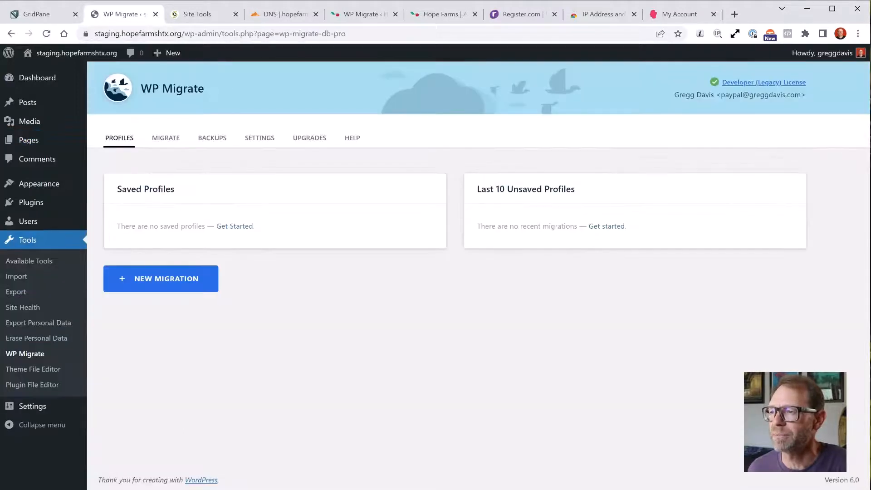
click(259, 138)
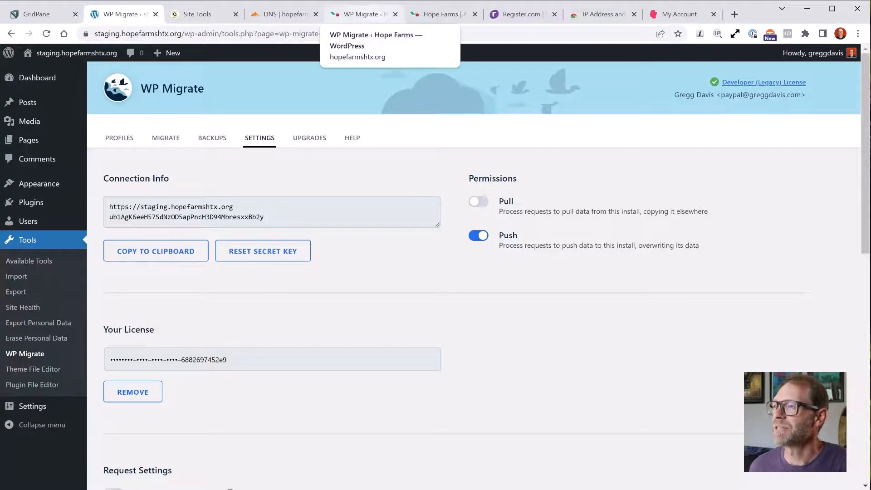
Enable the Pull permission in the live Hope Farms site's WP Migrate settings
click(360, 14)
scroll(474, 272, up, 2)
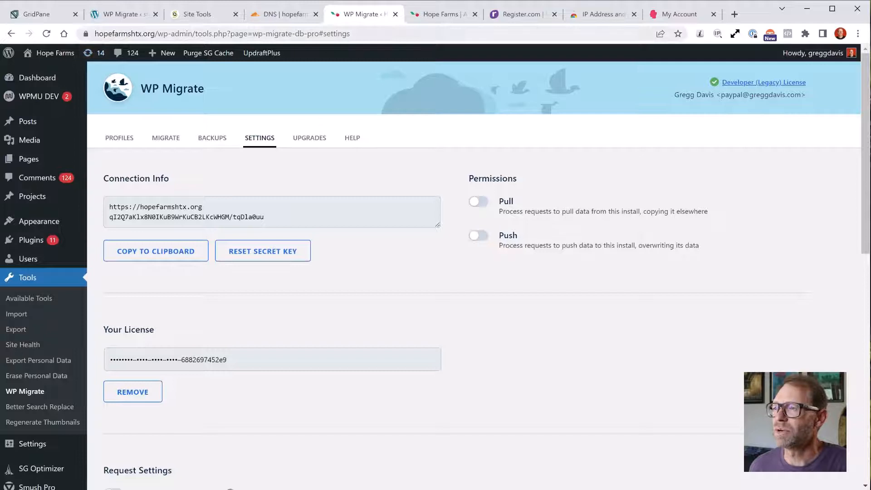
click(479, 202)
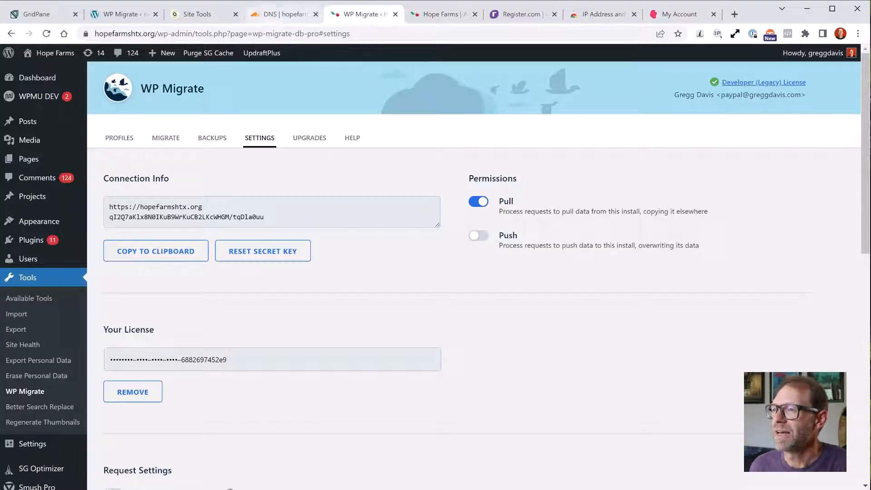
Start a Pull migration in WP Migrate on the staging site to replace it with another site
click(123, 14)
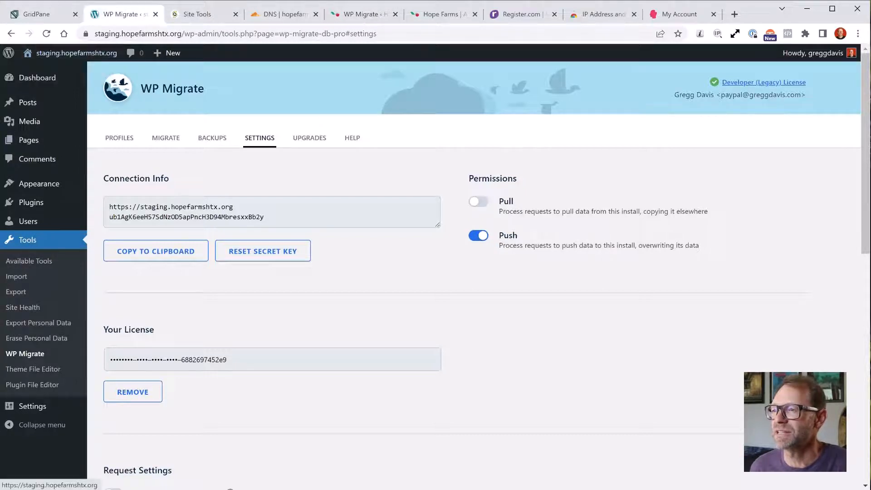
click(165, 138)
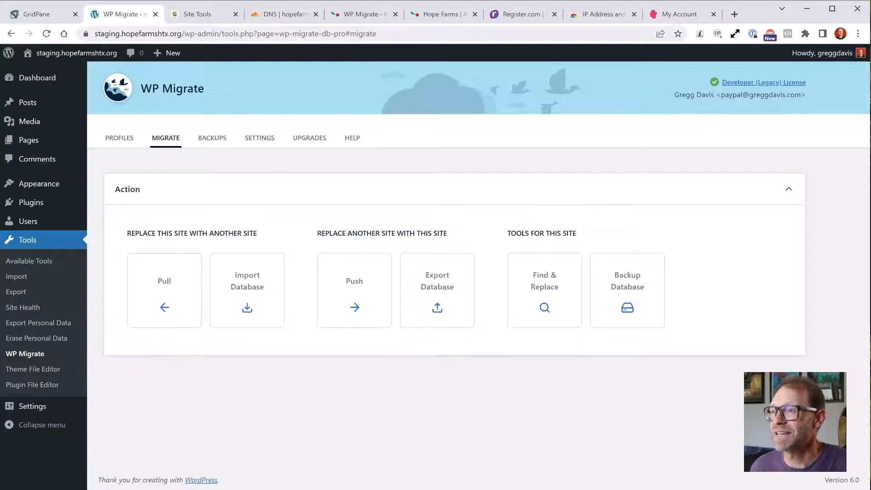
drag(100, 33, 160, 33)
click(124, 33)
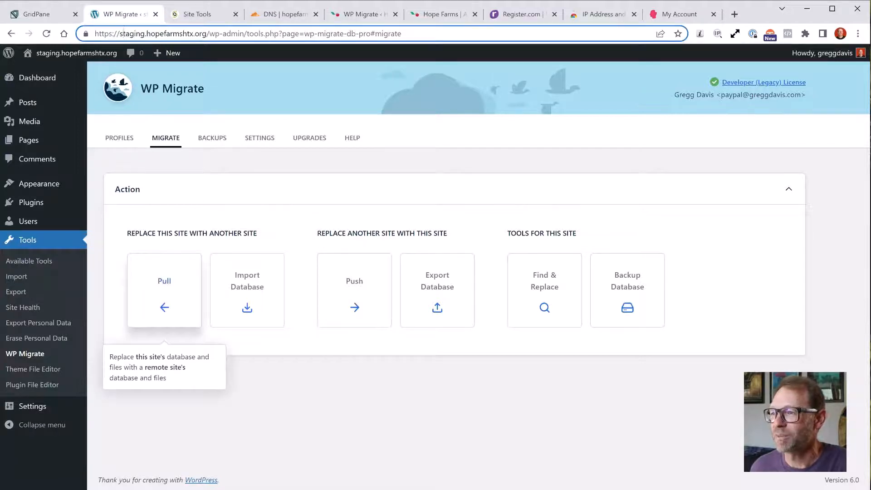
click(165, 290)
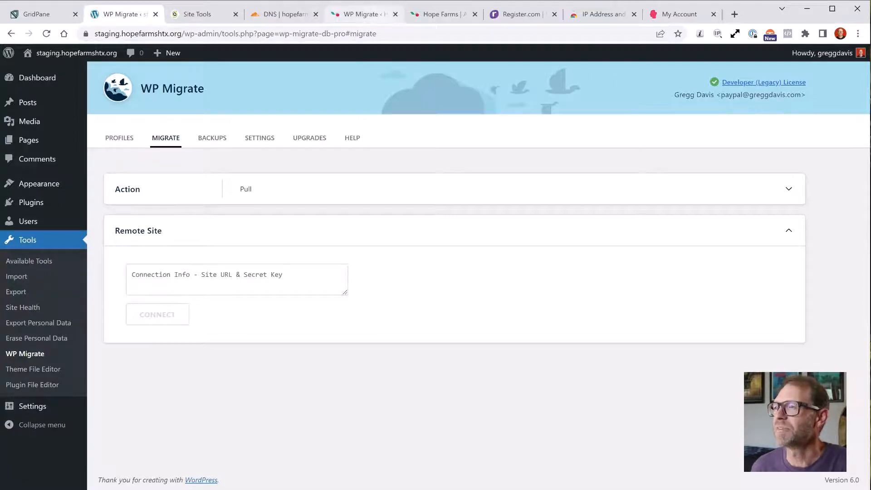
Copy the live site's WP Migrate connection info and paste its URL and secret key as the staging pull's remote site
click(361, 14)
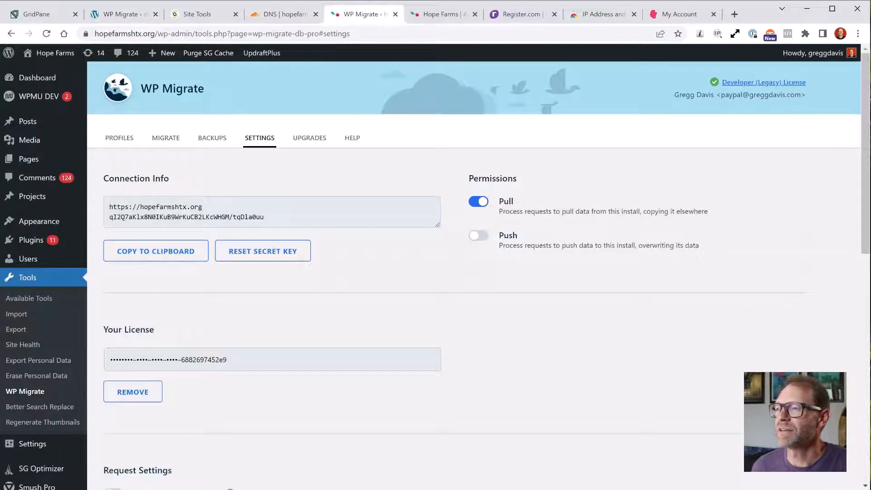
click(273, 213)
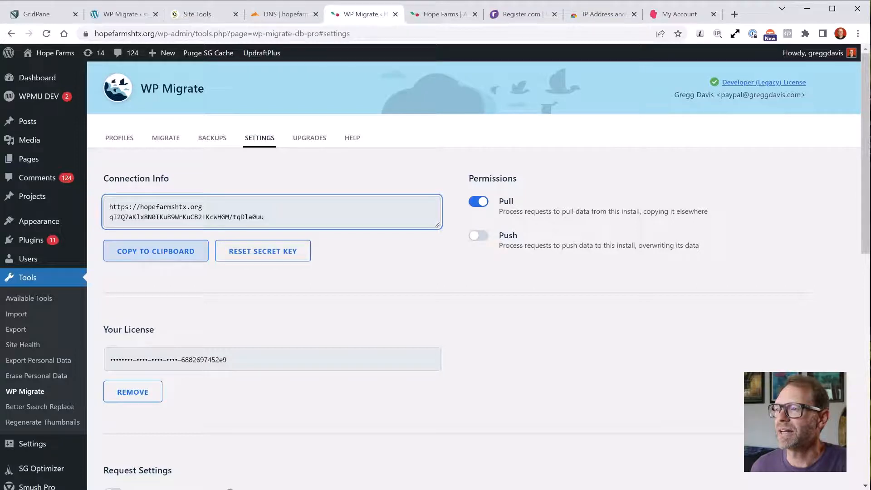
click(156, 251)
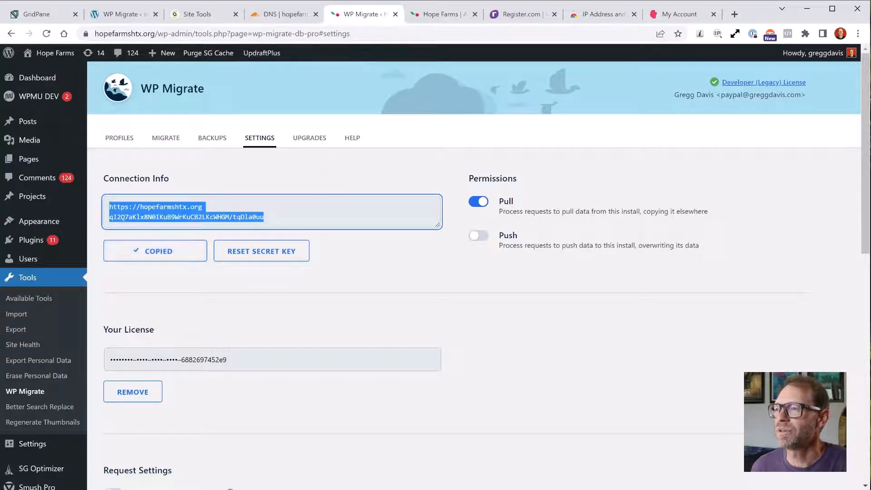
click(123, 14)
click(237, 279)
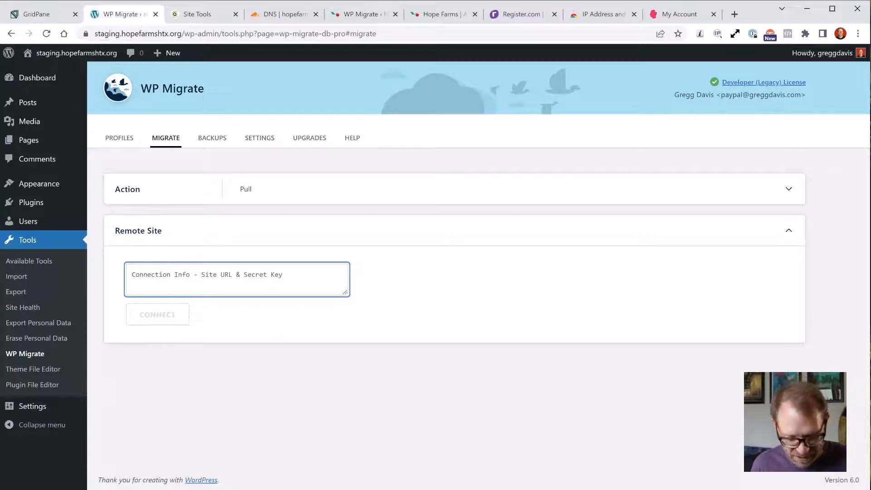
key(ctrl+v)
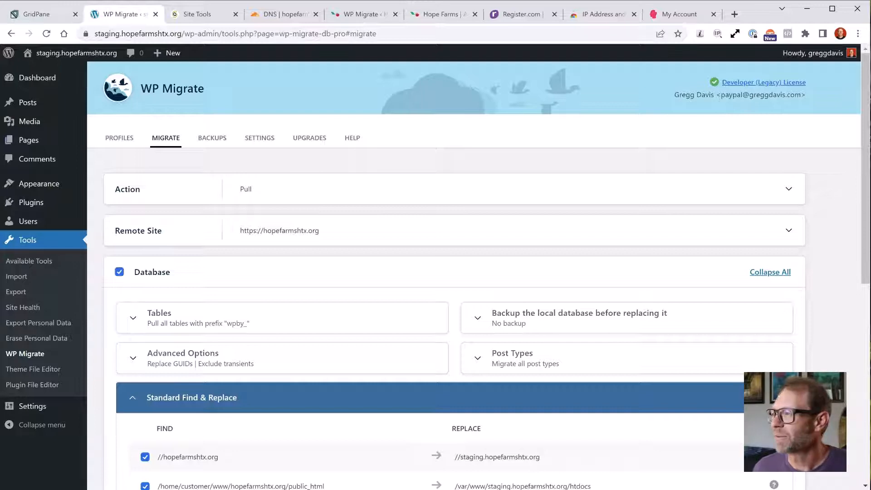
Review the pull's database and find-and-replace settings, and include all media files in the migration
scroll(436, 272, down, 1)
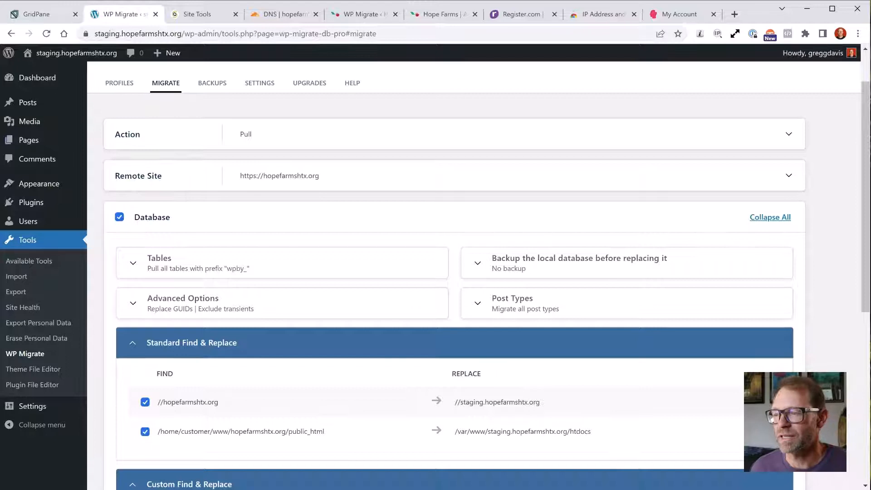
scroll(436, 273, down, 1)
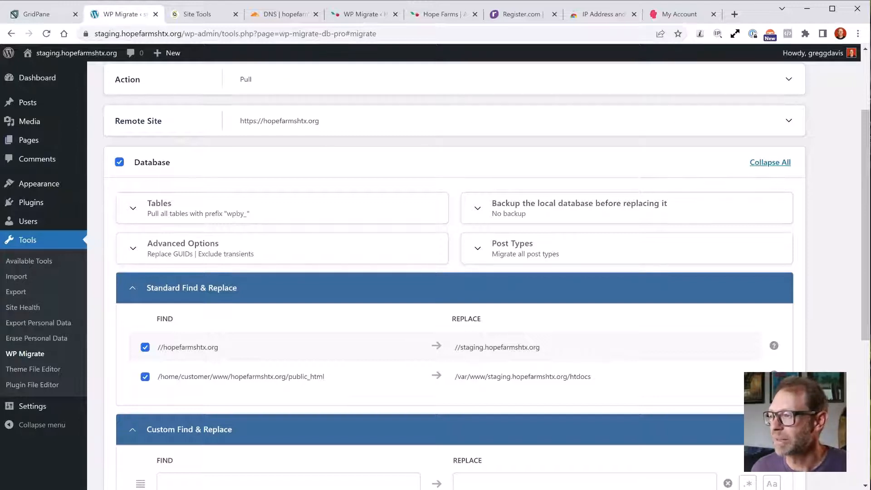
scroll(454, 272, down, 1)
scroll(453, 273, down, 1)
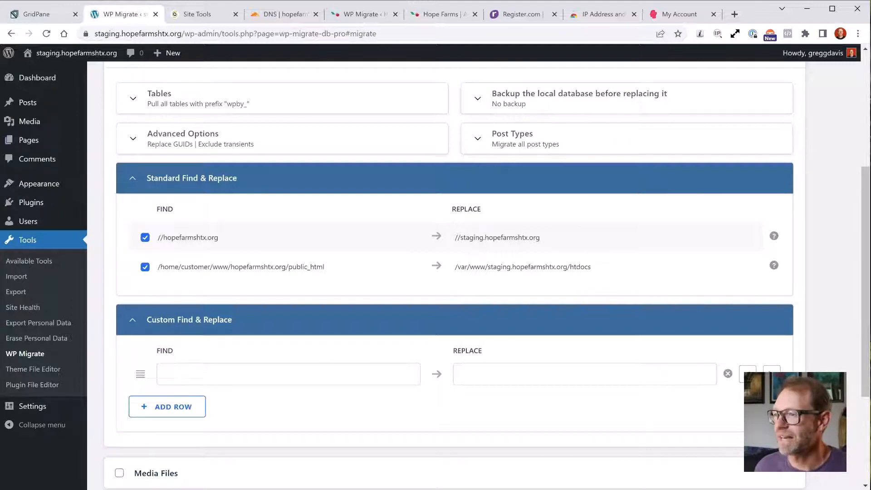
scroll(454, 272, down, 2)
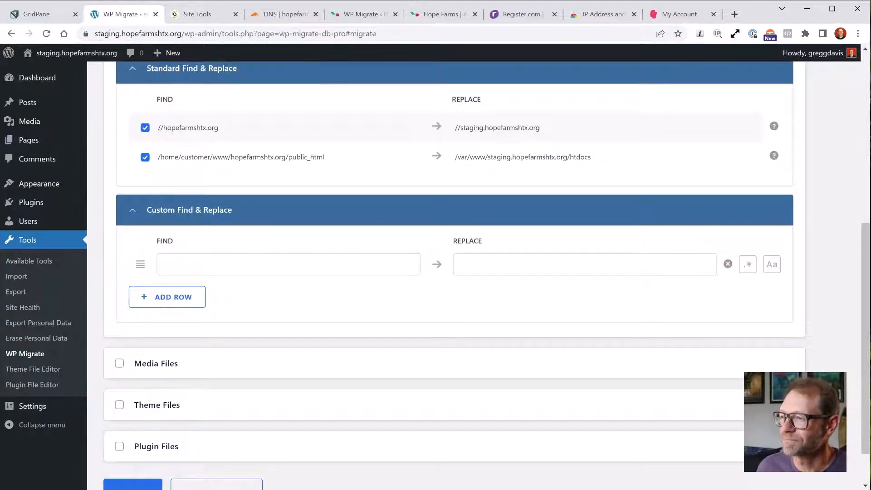
scroll(454, 272, down, 1)
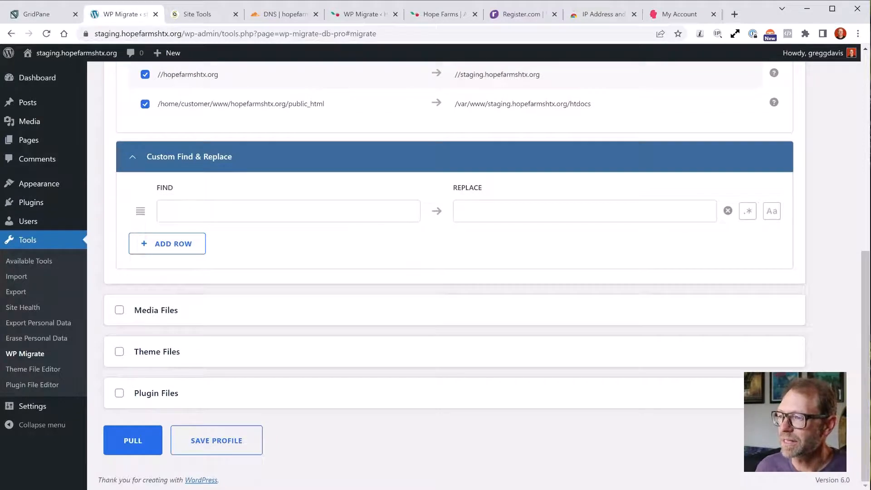
click(120, 310)
scroll(454, 273, down, 2)
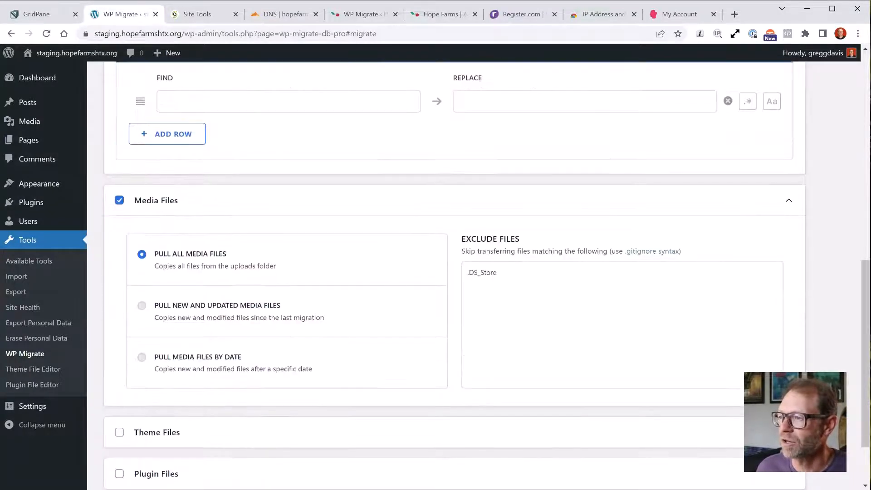
Include theme files in the pull, limited to the selected themes Divi Child and Divi
scroll(454, 272, down, 1)
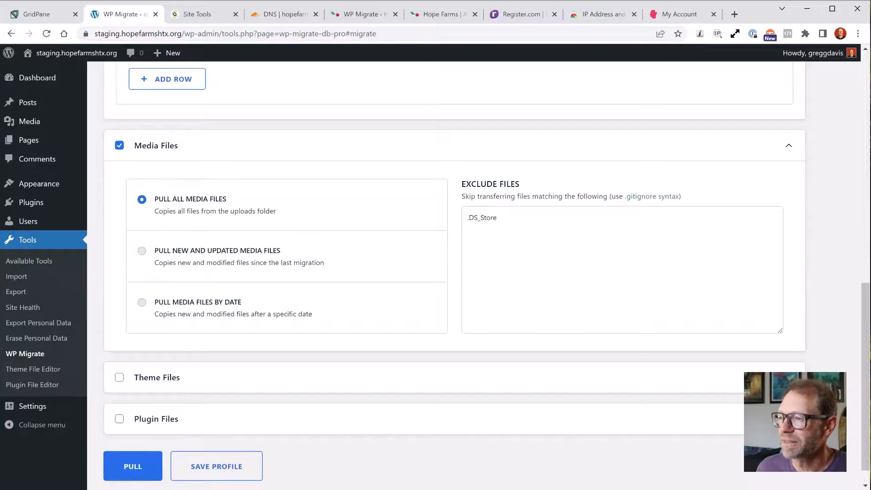
click(120, 378)
scroll(454, 276, down, 4)
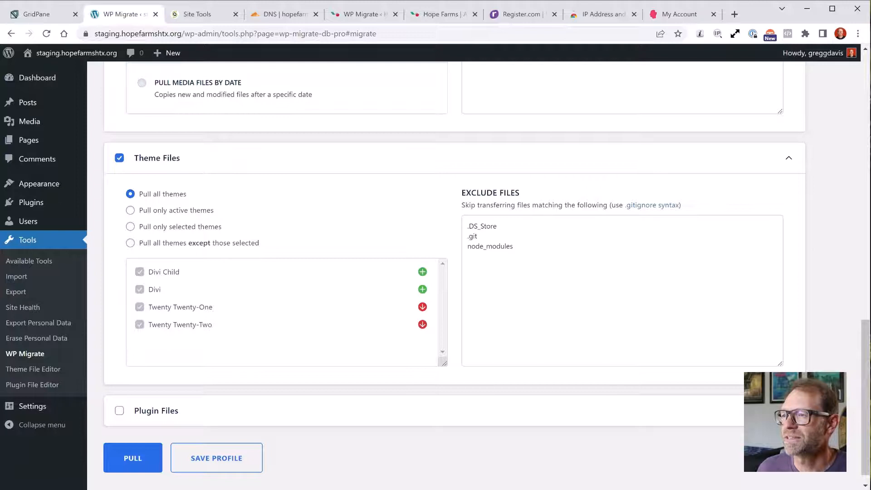
click(130, 227)
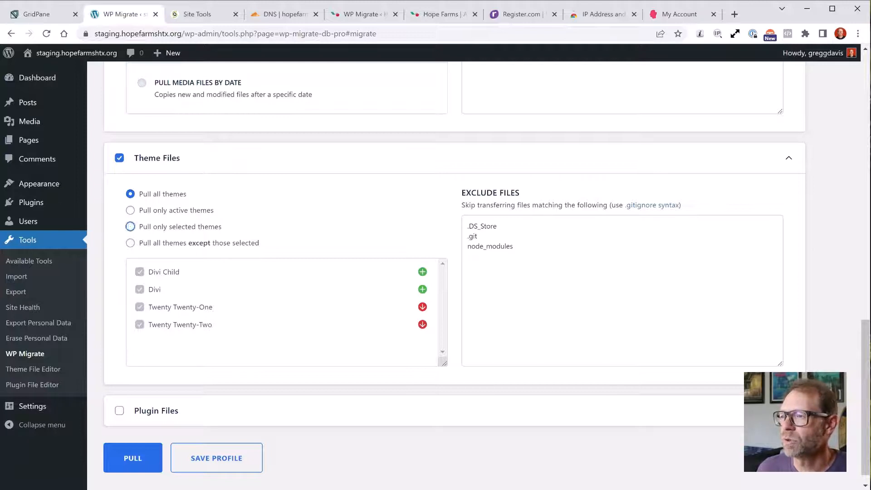
click(140, 272)
click(140, 289)
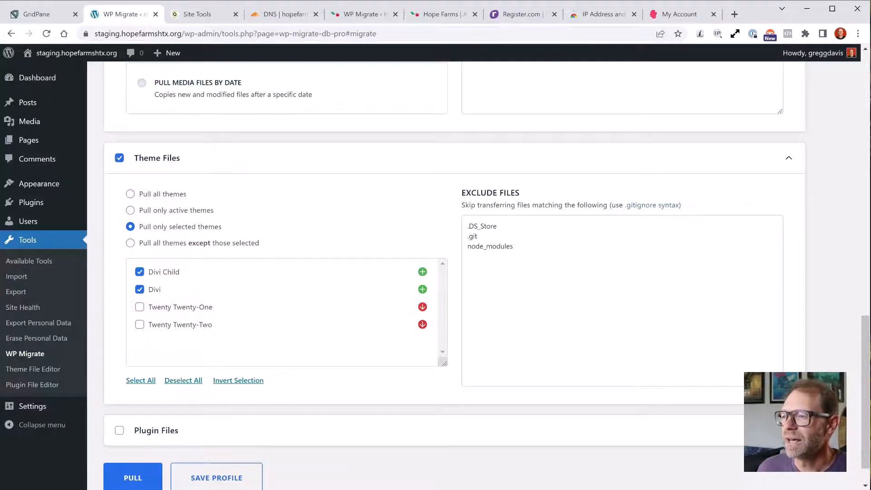
Include plugin files in the pull, transferring all plugins except SiteGround Optimizer
click(119, 430)
scroll(227, 325, down, 5)
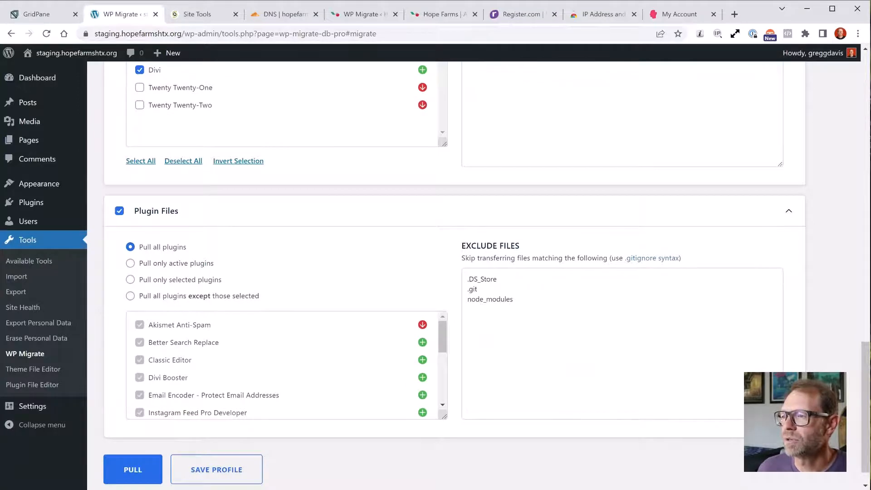
click(130, 296)
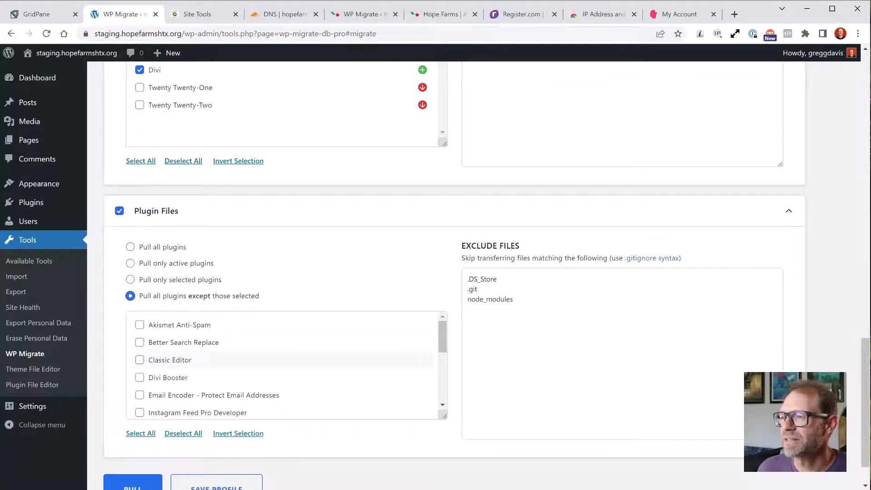
scroll(282, 354, down, 3)
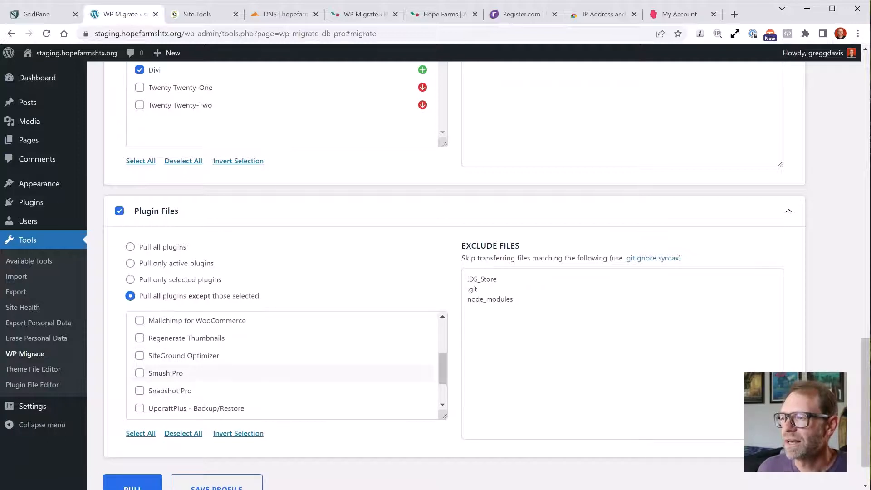
scroll(282, 373, down, 1)
scroll(281, 354, down, 1)
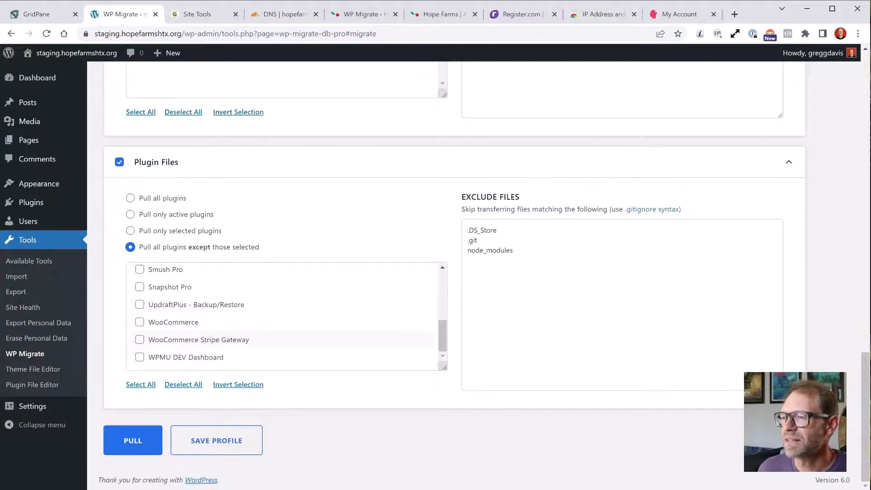
scroll(282, 341, up, 1)
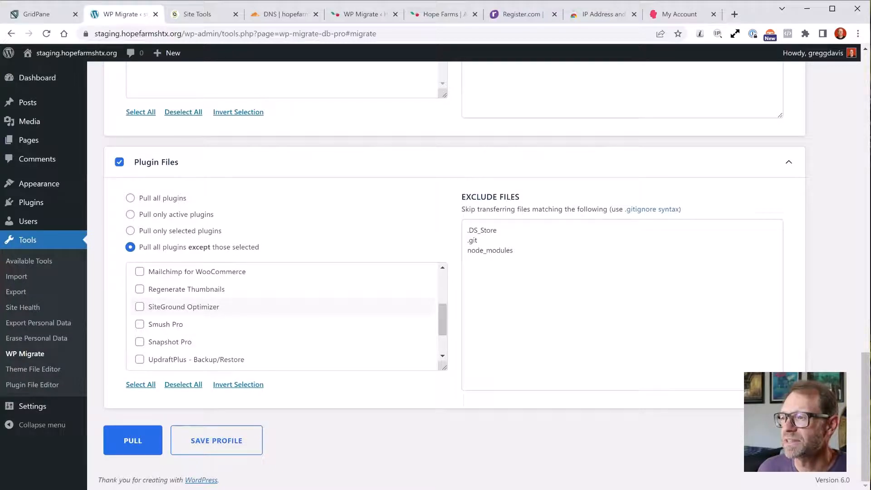
click(140, 307)
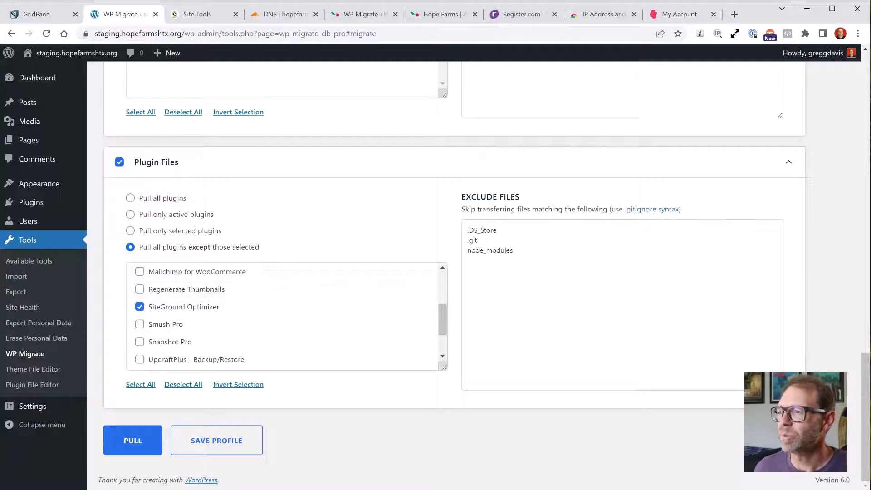
Review the selected media, theme and plugin options and start the pull from the live site
scroll(286, 318, up, 10)
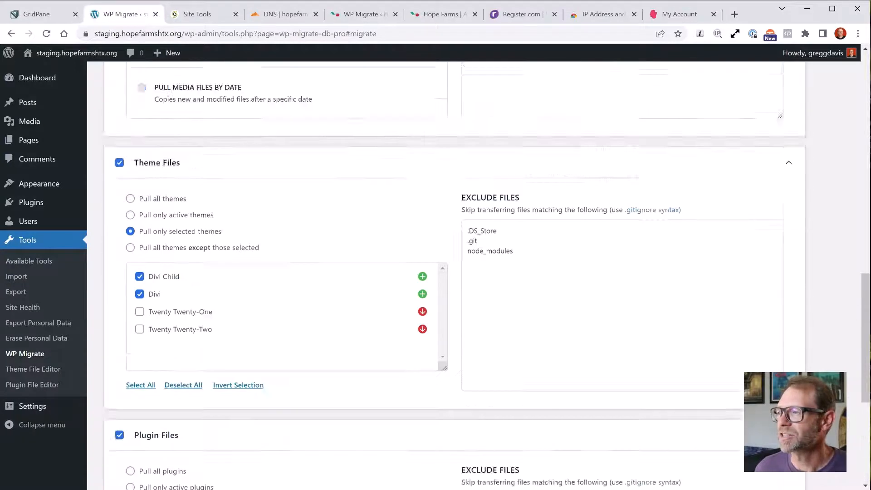
scroll(435, 272, up, 10)
scroll(436, 272, down, 9)
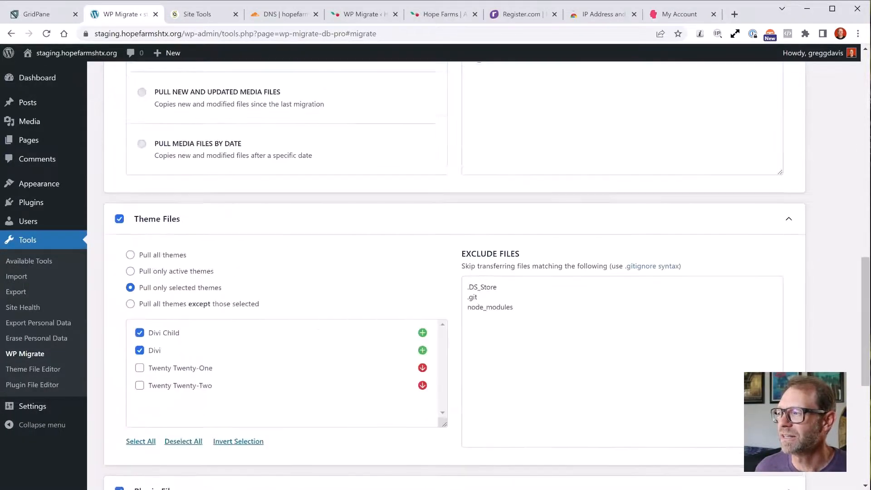
scroll(436, 272, down, 7)
click(133, 440)
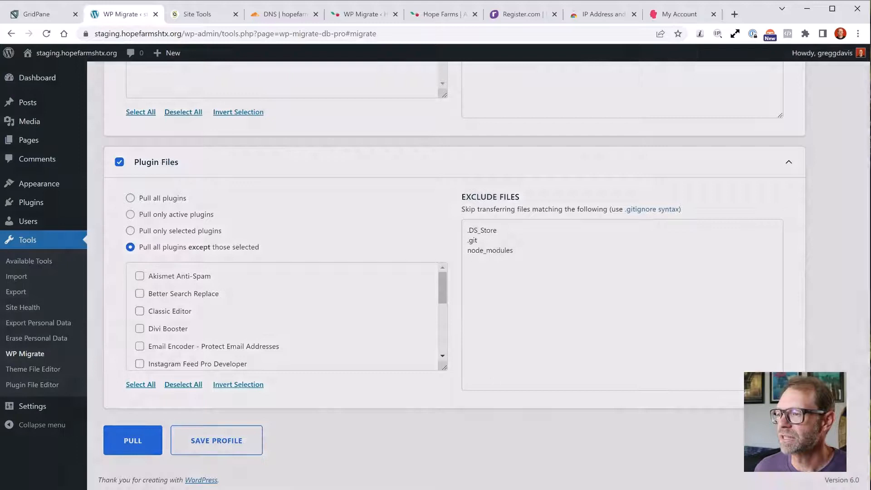
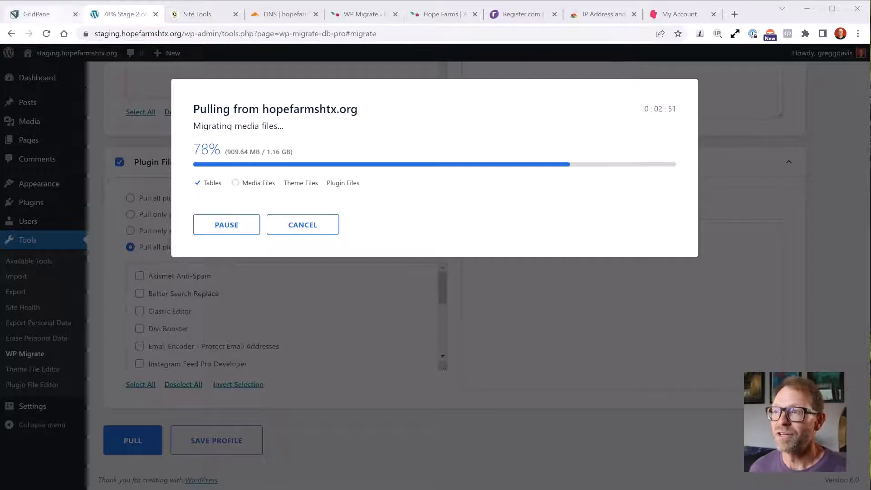
click(36, 14)
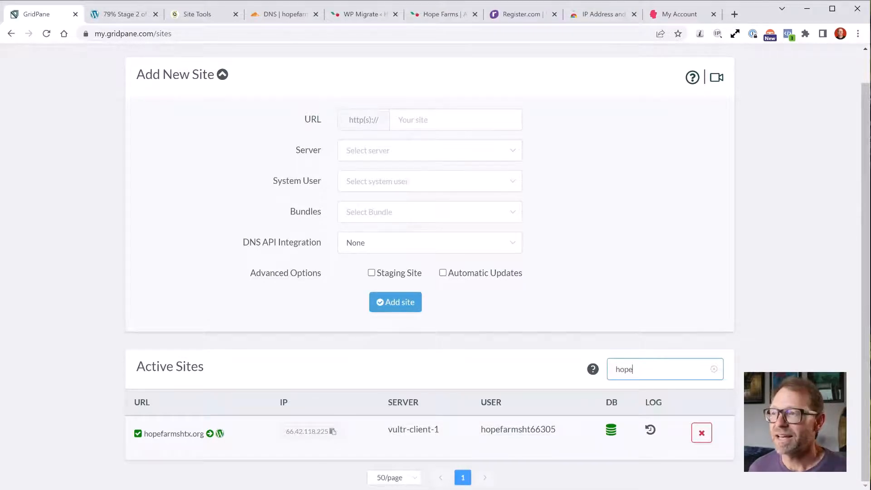
click(121, 14)
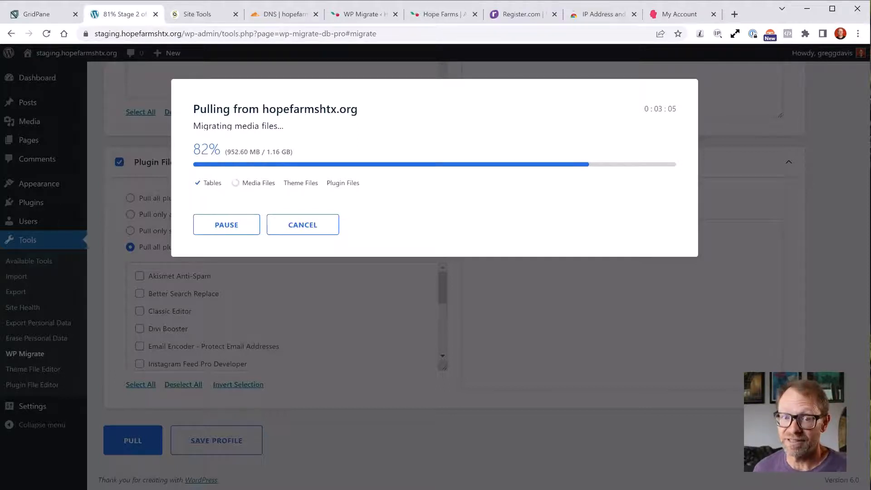
click(37, 14)
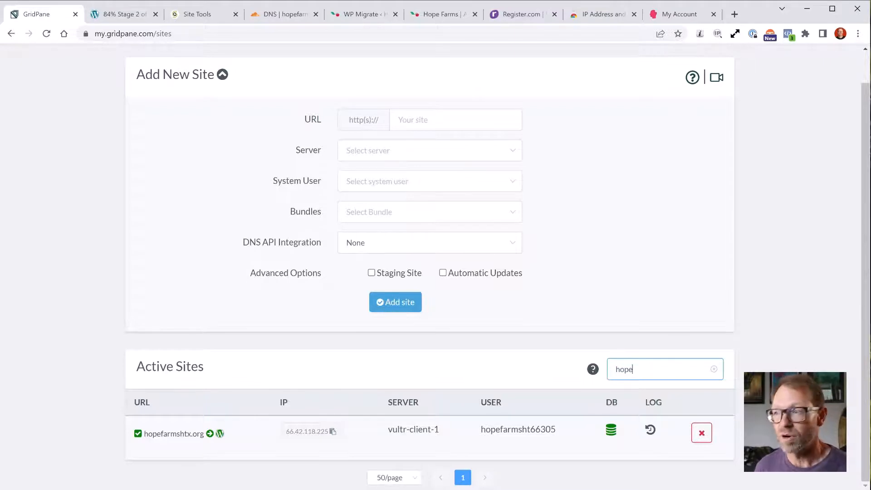
click(198, 14)
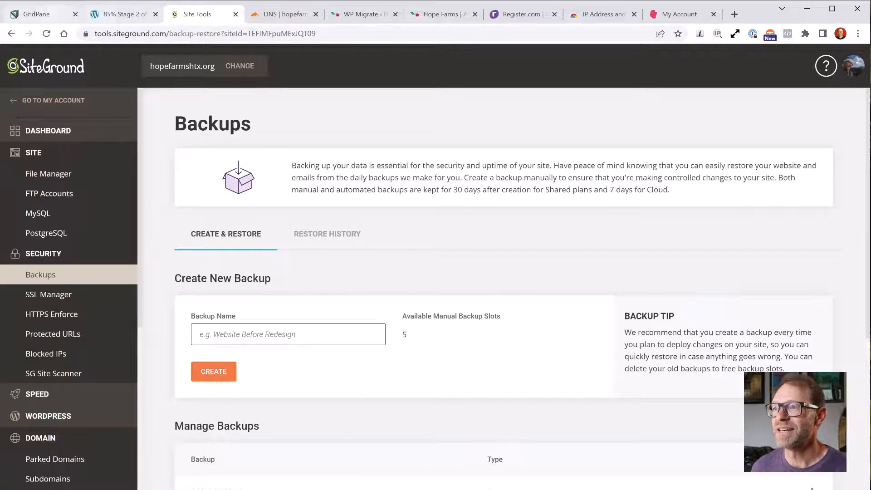
click(40, 14)
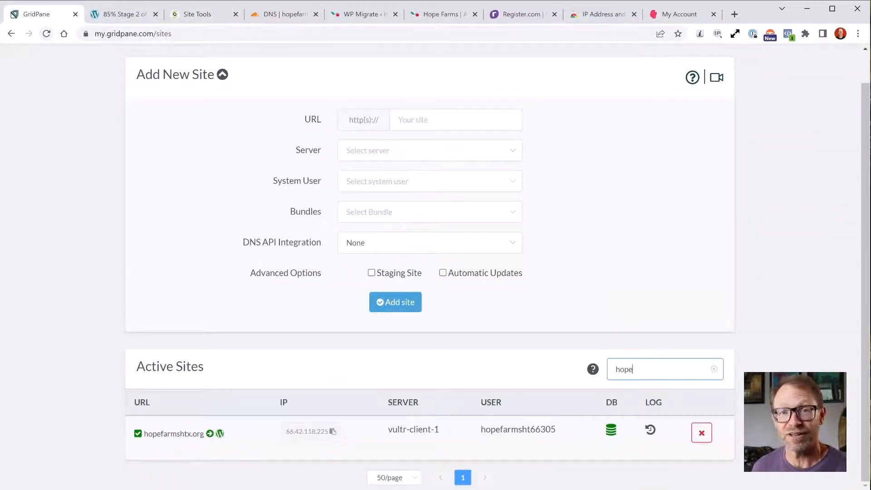
click(198, 14)
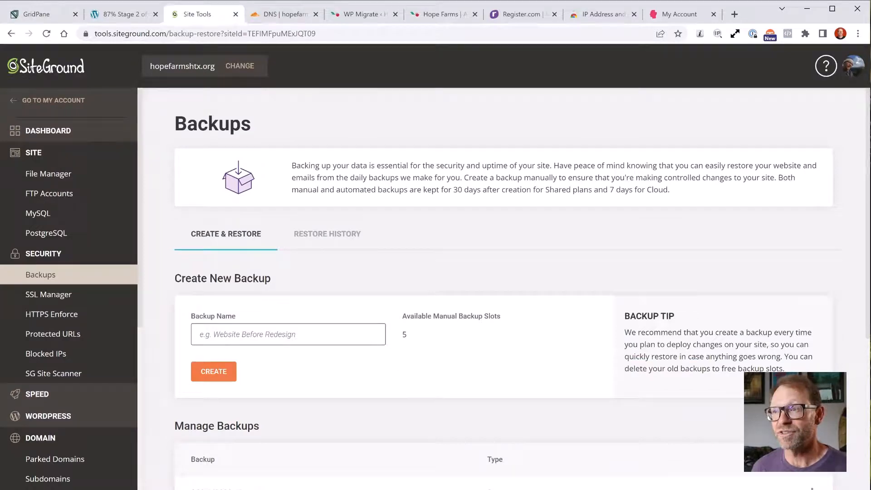
click(40, 14)
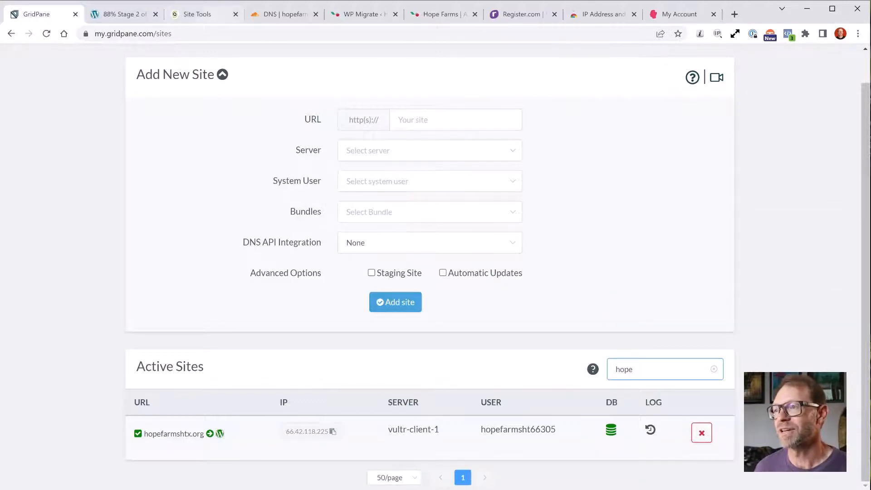
click(198, 14)
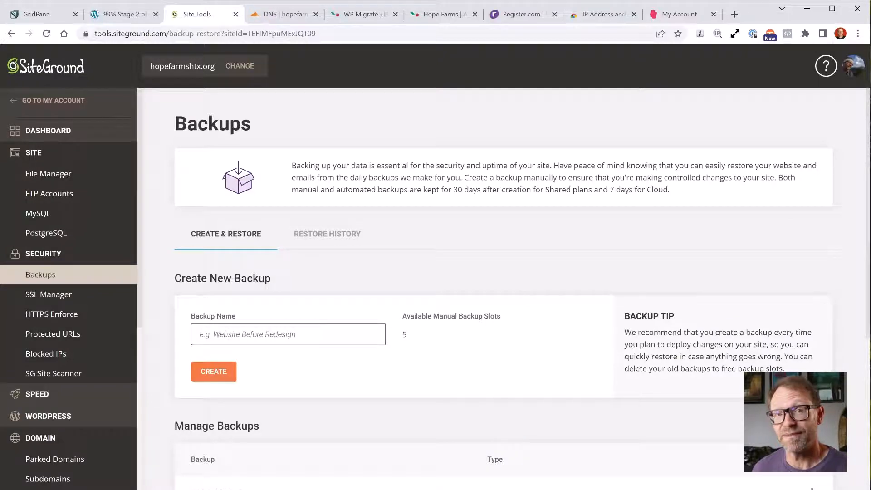
click(361, 14)
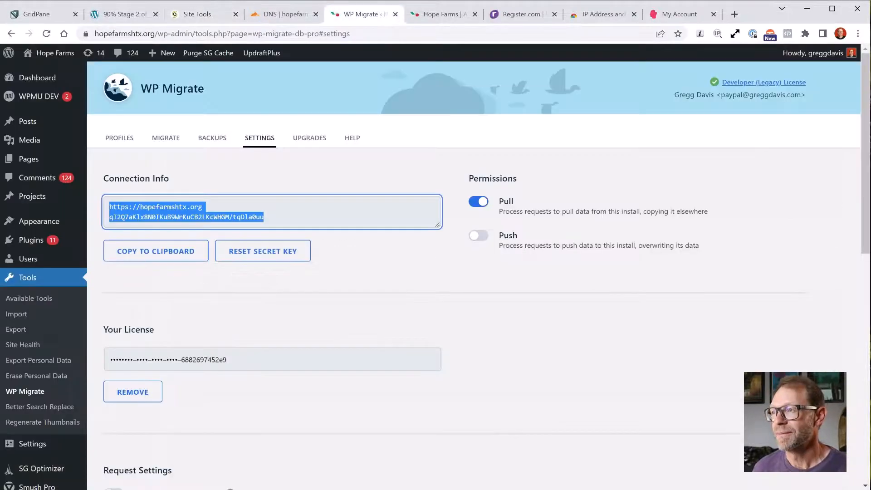
click(372, 268)
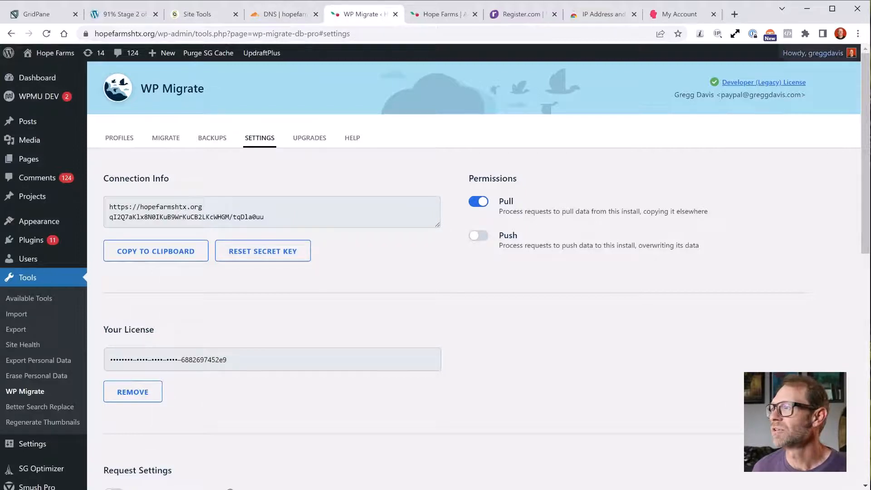
mouse_move(813, 52)
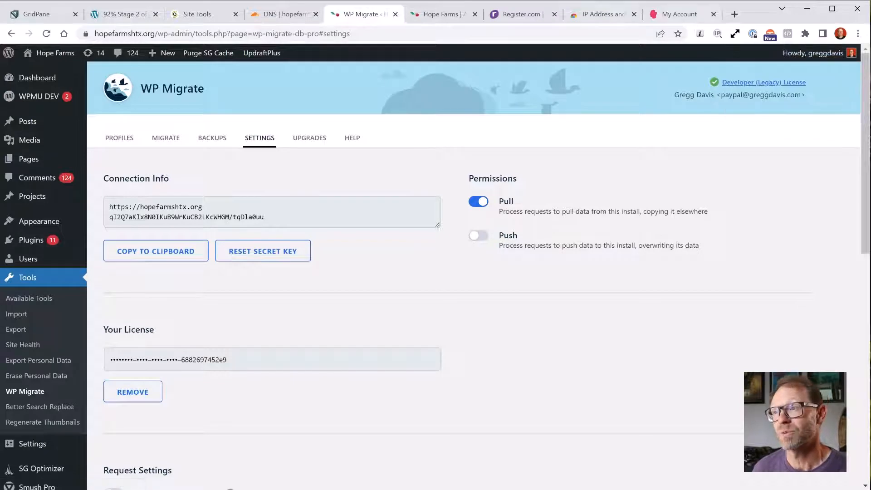
Switch to GridPane and locate staging.hopefarmshtx.org on the second page of the active staging sites
click(45, 14)
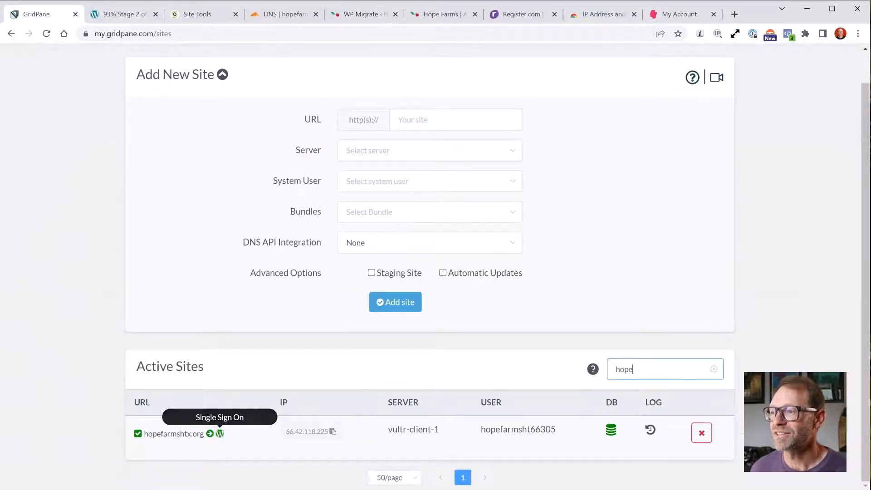
scroll(430, 267, up, 1)
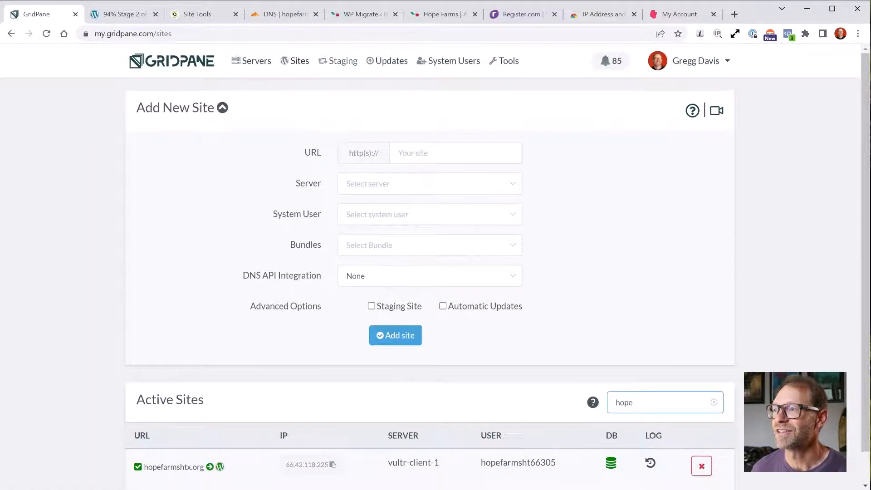
click(340, 60)
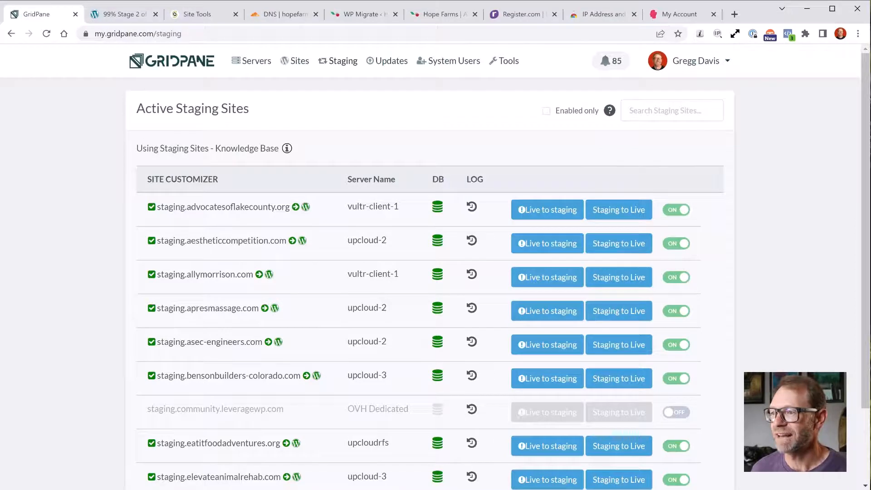
scroll(436, 272, down, 2)
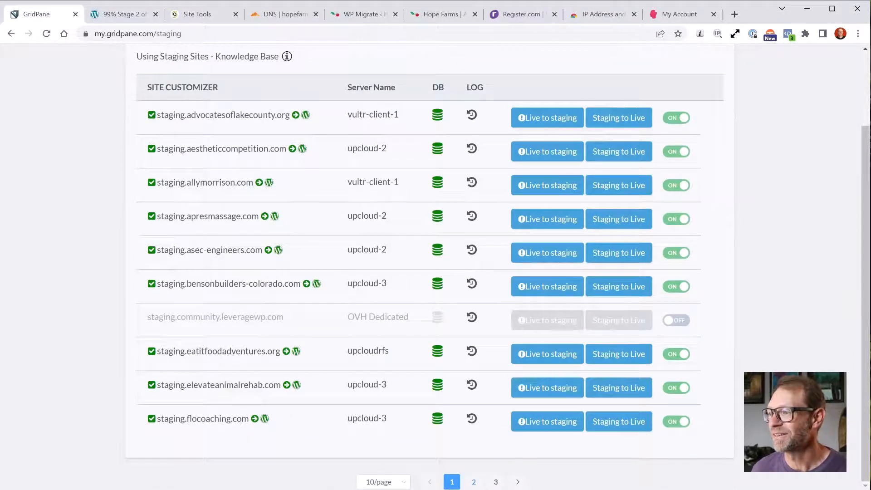
click(474, 482)
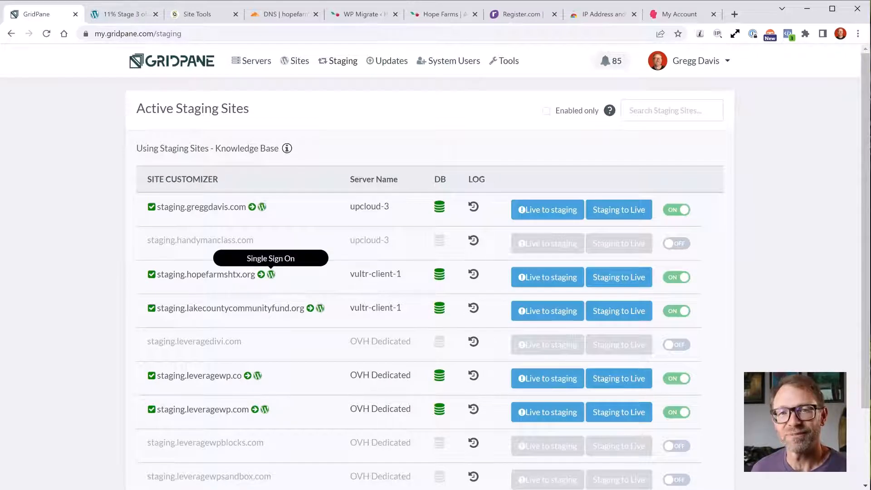
Check the migration progress, and examine the disk usage and name server information for hopefarmshtx.org in SiteGround's dashboard
click(125, 14)
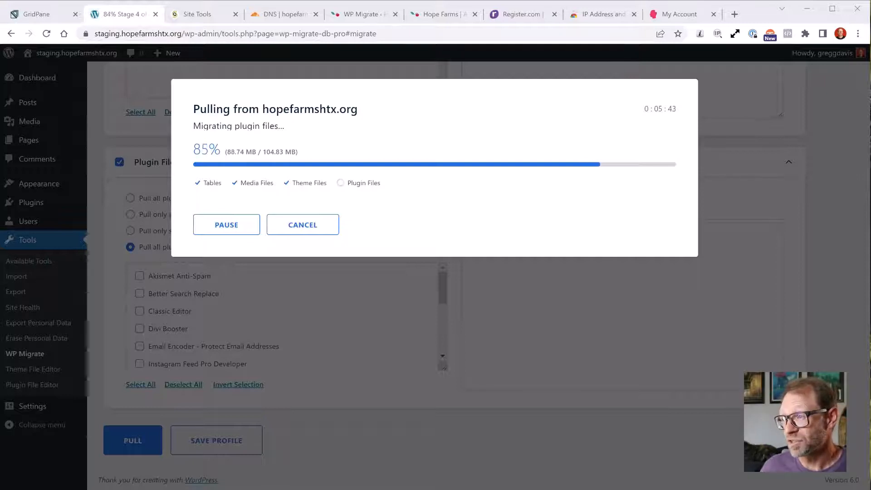
click(200, 14)
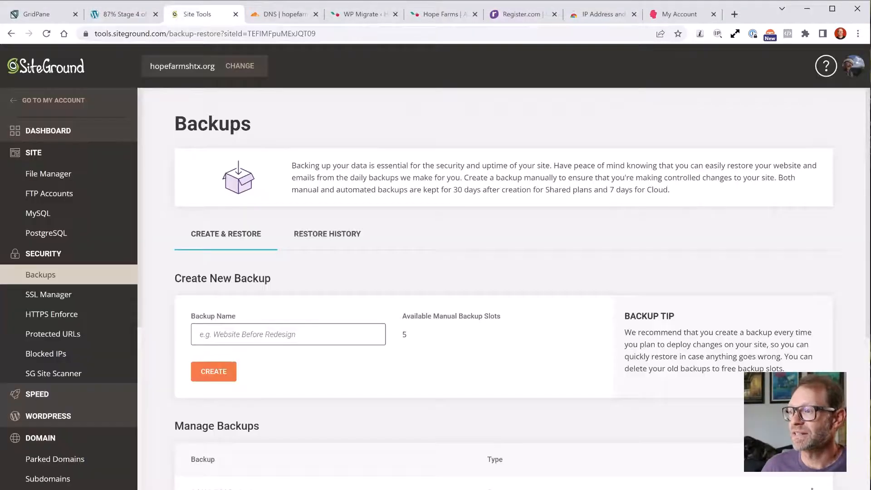
scroll(499, 272, down, 5)
scroll(504, 291, up, 3)
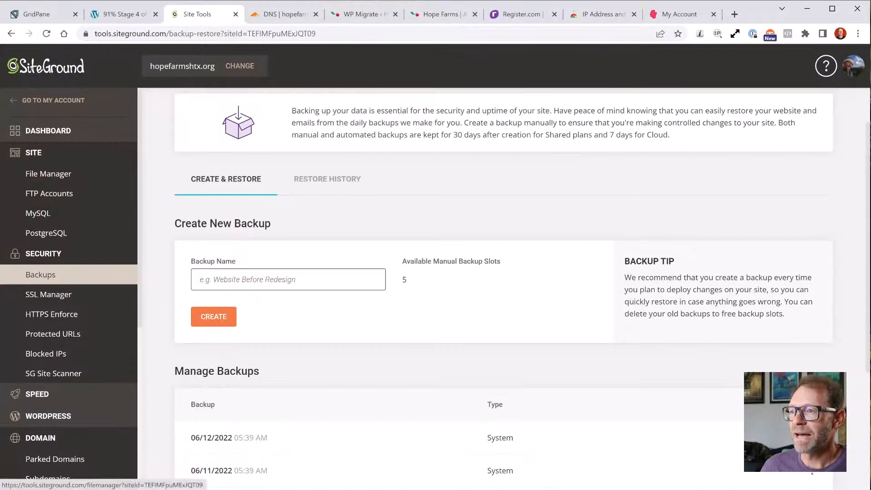
click(48, 131)
scroll(504, 272, down, 6)
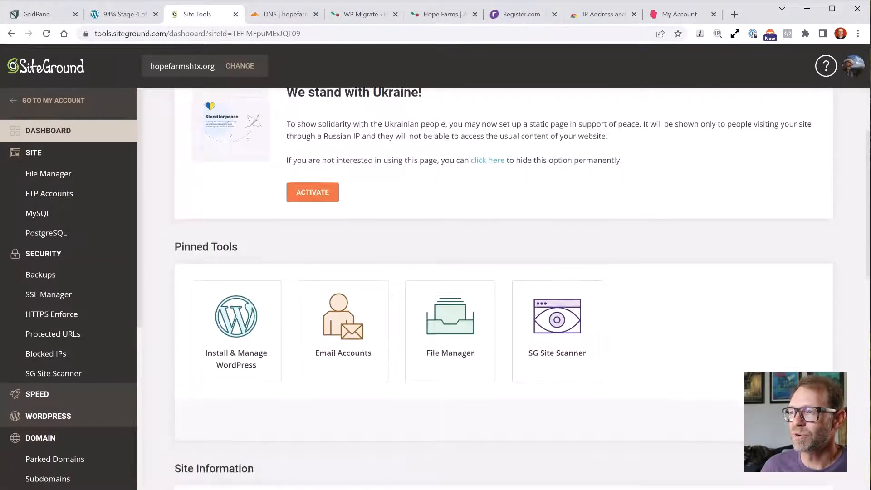
scroll(504, 272, up, 1)
scroll(504, 272, down, 2)
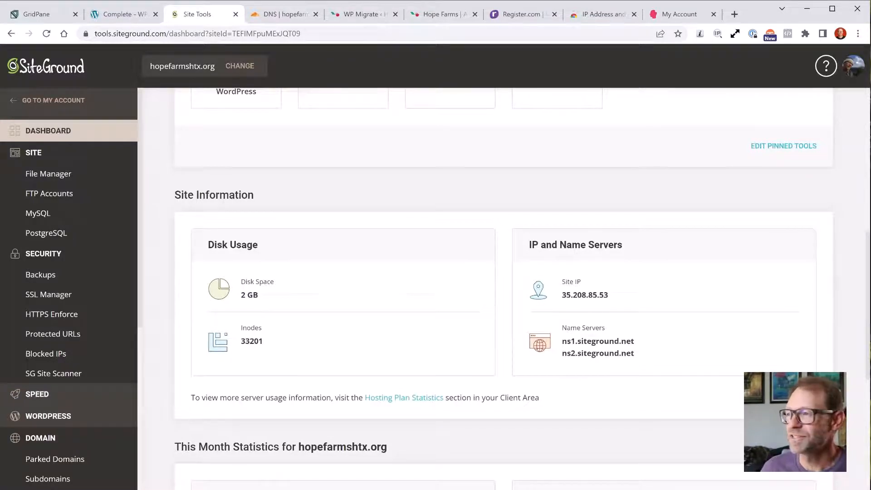
scroll(504, 290, up, 1)
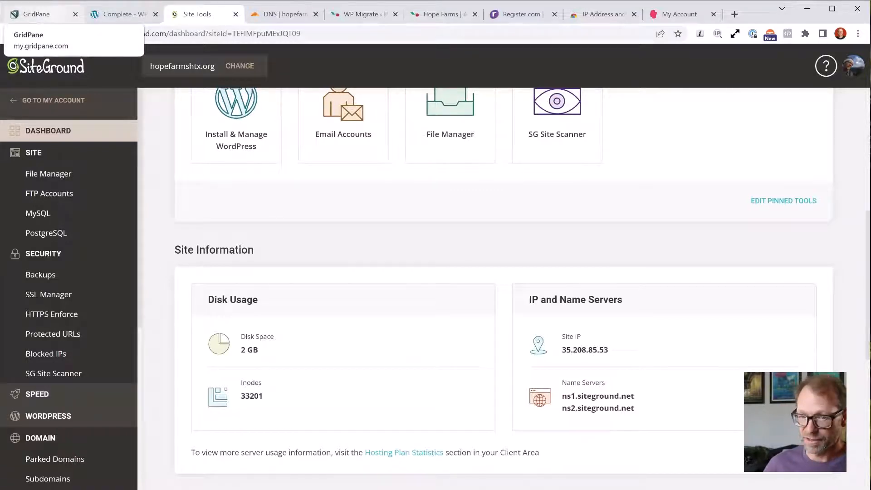
Check the staging sites list in GridPane, return to the staging site's WP Migrate page and log back in with the saved username and password
click(39, 14)
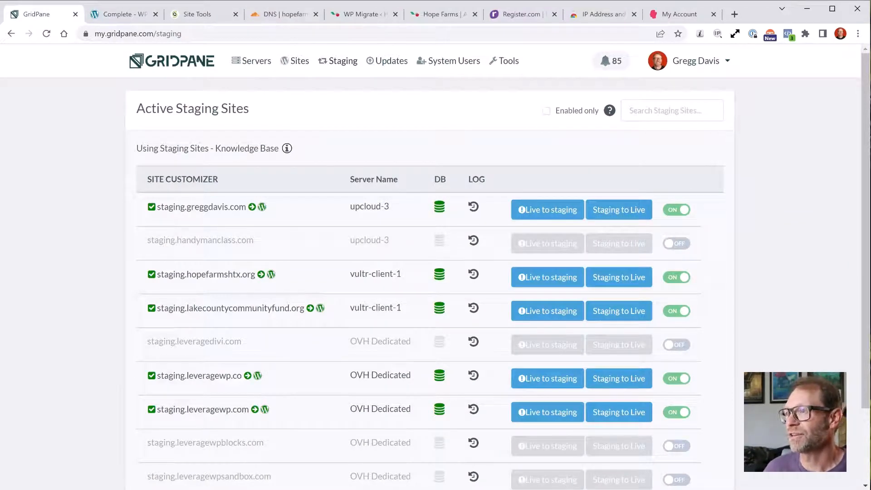
click(120, 14)
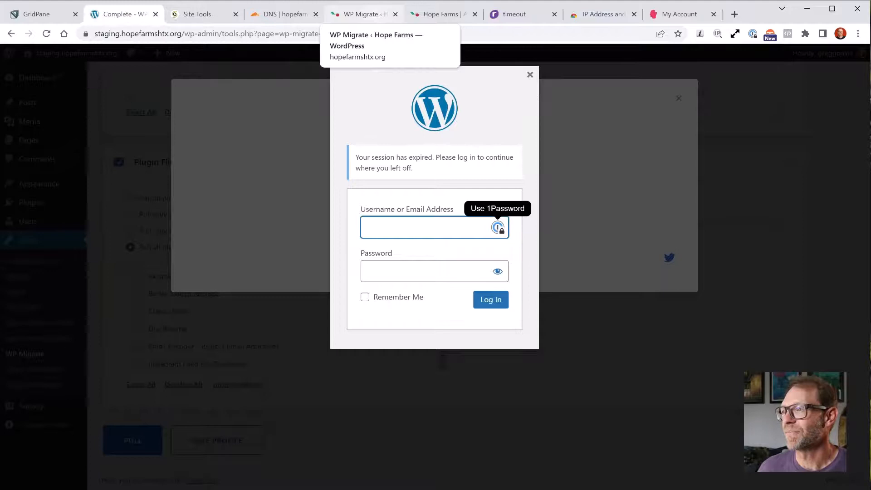
click(435, 227)
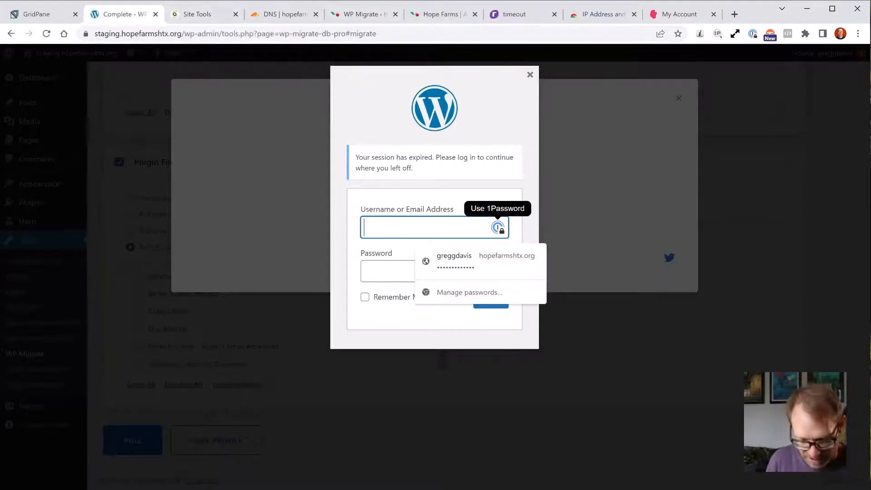
key(Down)
key(Return)
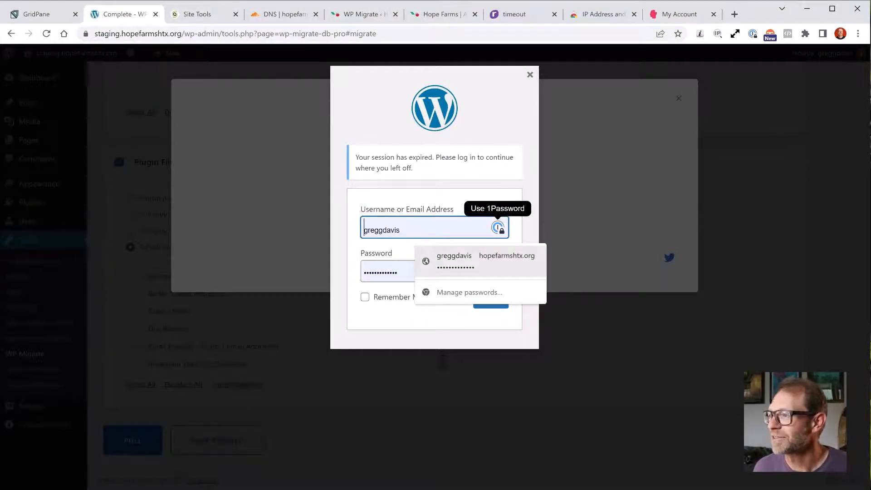
key(Return)
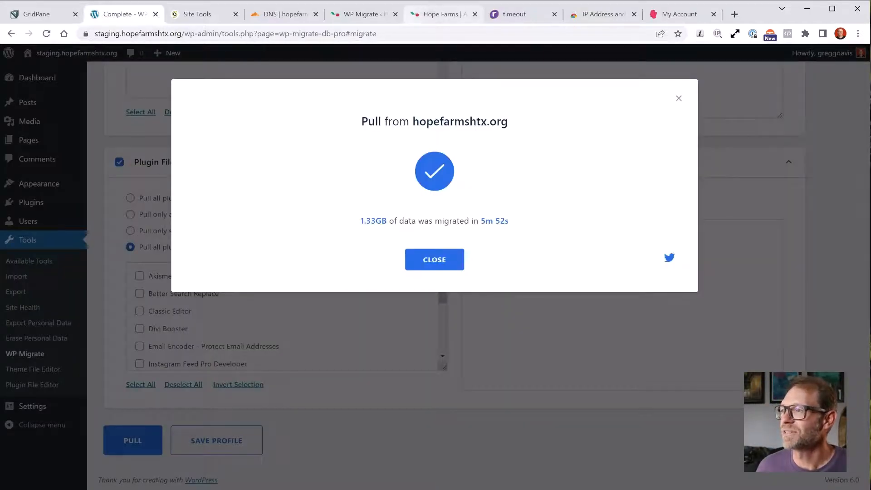
Look at the live site's WP Migrate settings and return to the staging site's pull summary
click(438, 14)
click(365, 14)
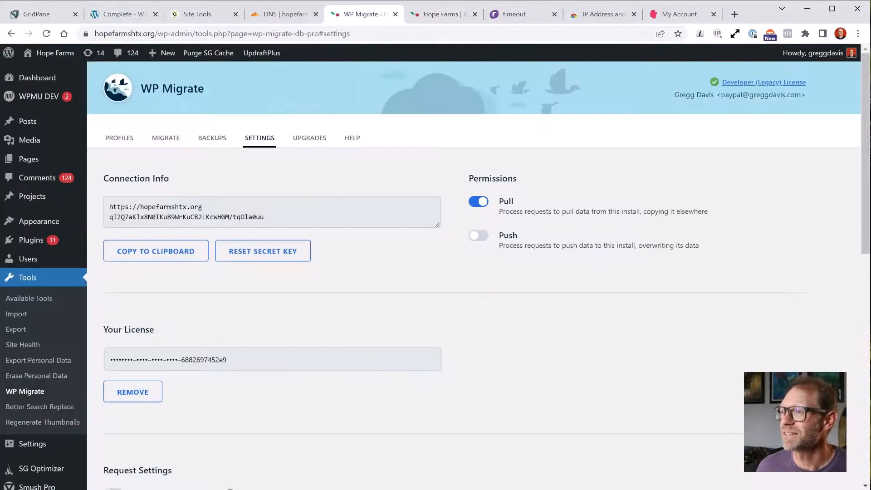
click(119, 14)
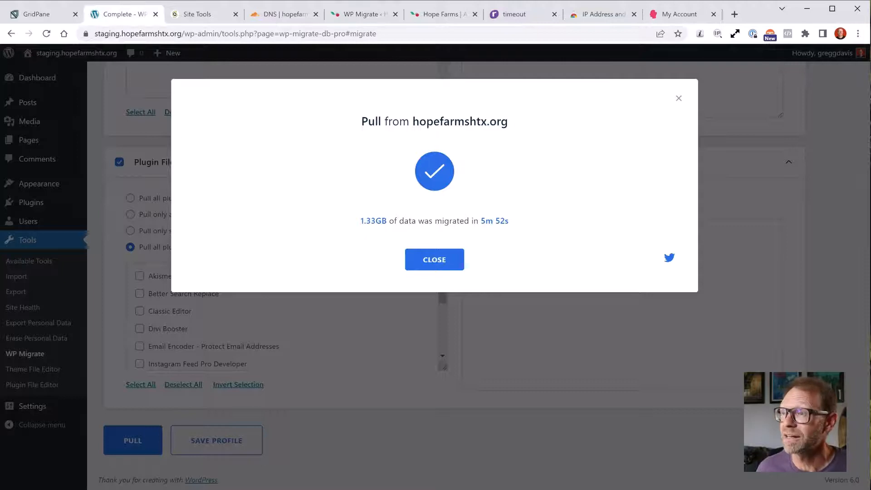
Dismiss the pull summary and reload the staging site's WP Migrate page
double_click(108, 33)
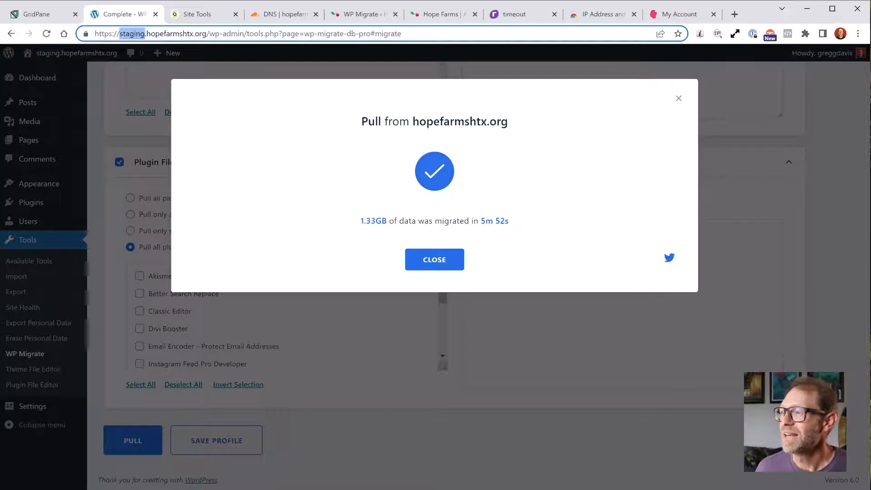
key(Return)
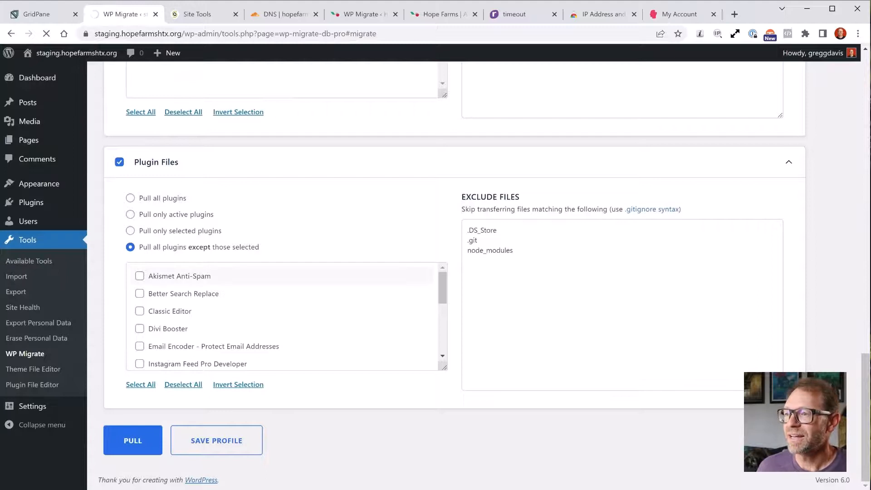
scroll(454, 272, up, 7)
mouse_move(73, 53)
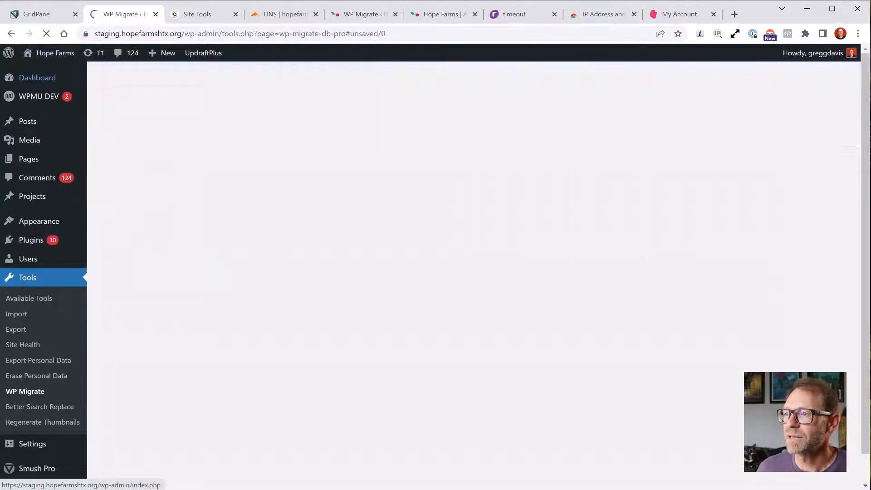
scroll(454, 272, down, 2)
scroll(454, 273, up, 2)
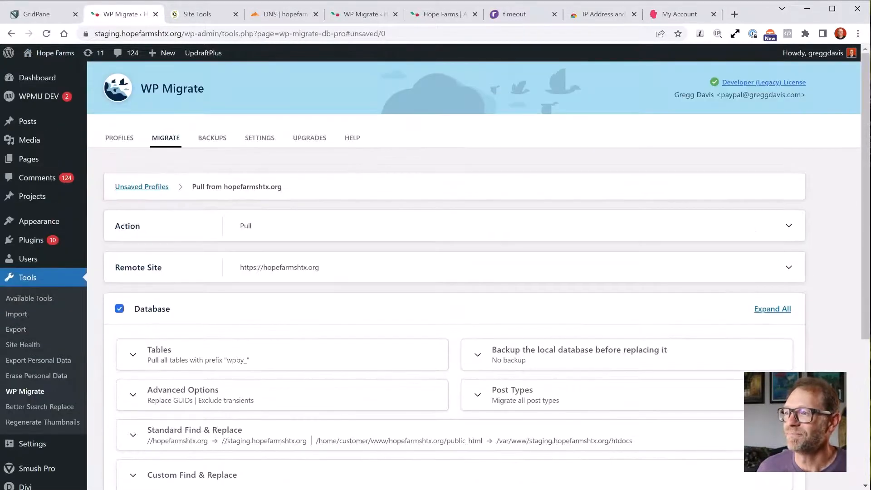
Save the unsaved migration profile under the name Pull from hopefarmshtx.org
click(141, 187)
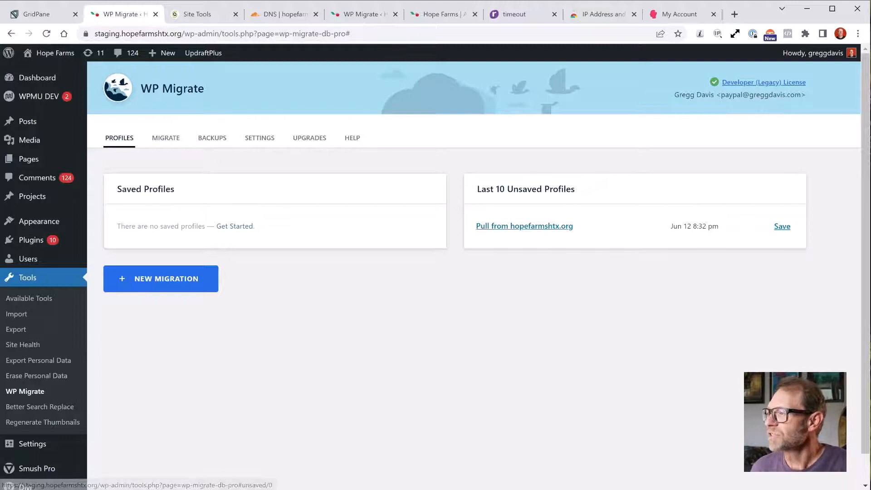
click(783, 227)
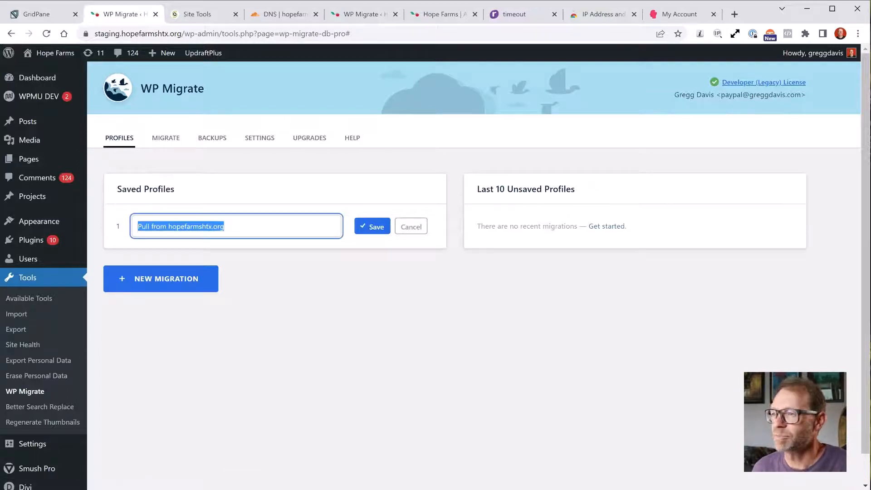
click(373, 226)
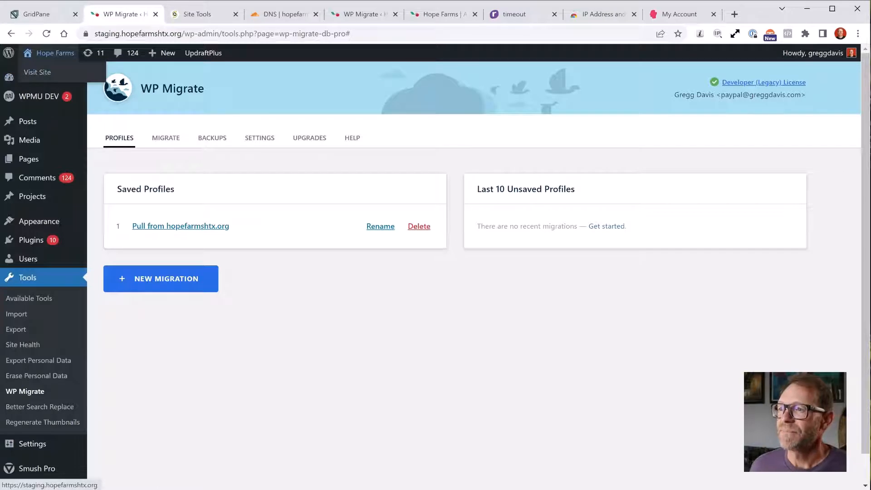
Open the staging site in a new browser tab and inspect its home page from header to footer
right_click(45, 72)
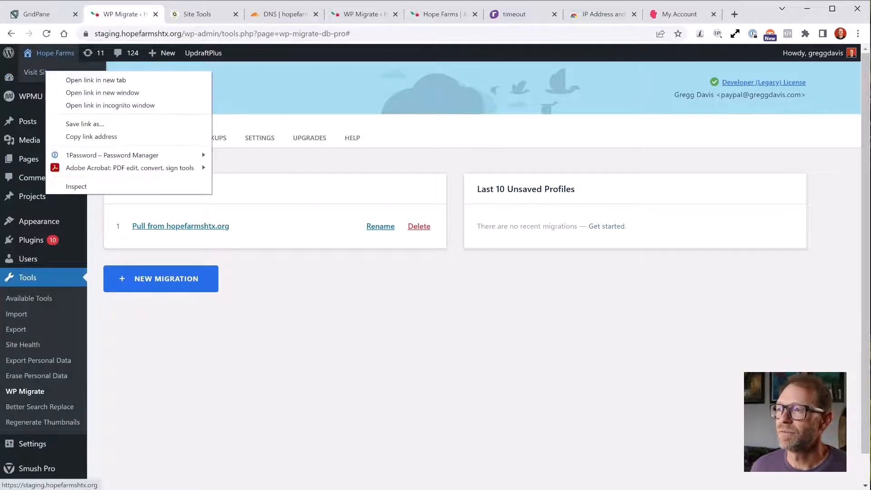
click(90, 80)
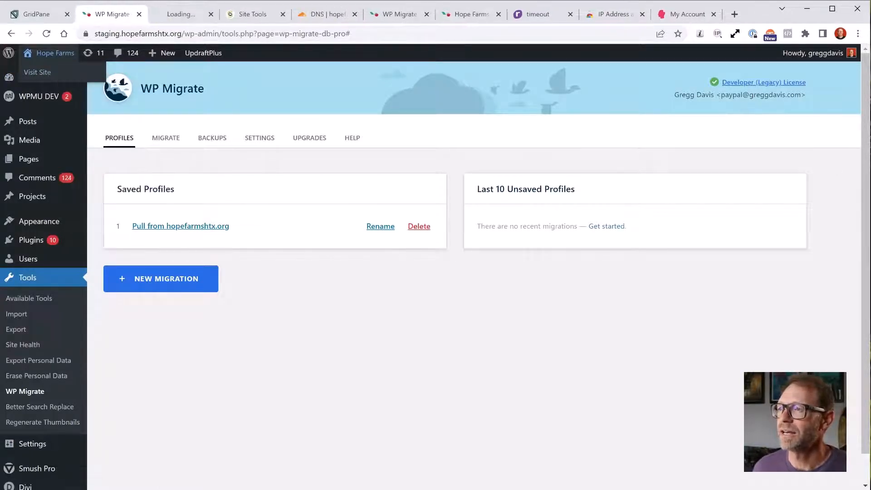
click(181, 14)
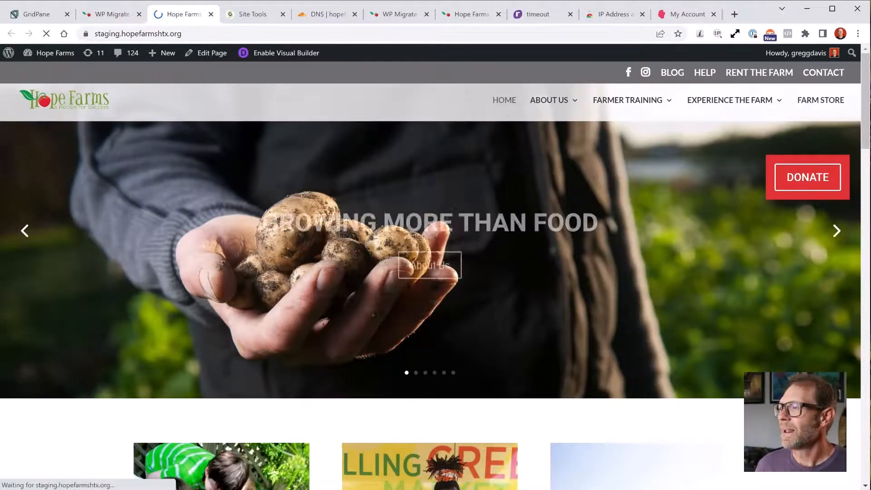
scroll(436, 245, down, 3)
scroll(435, 245, up, 3)
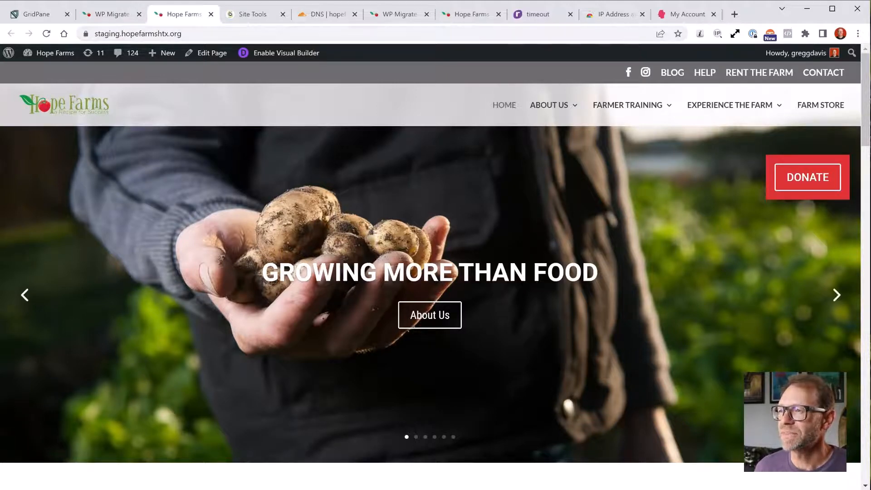
scroll(435, 245, down, 10)
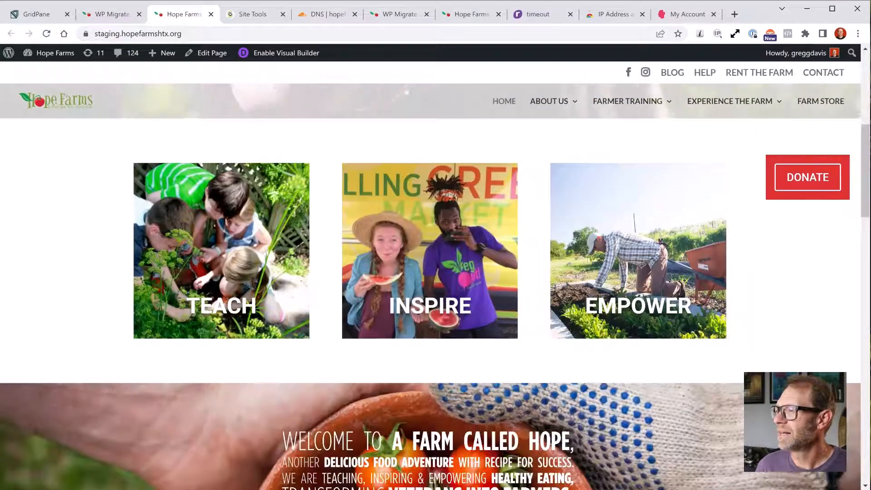
scroll(436, 245, down, 12)
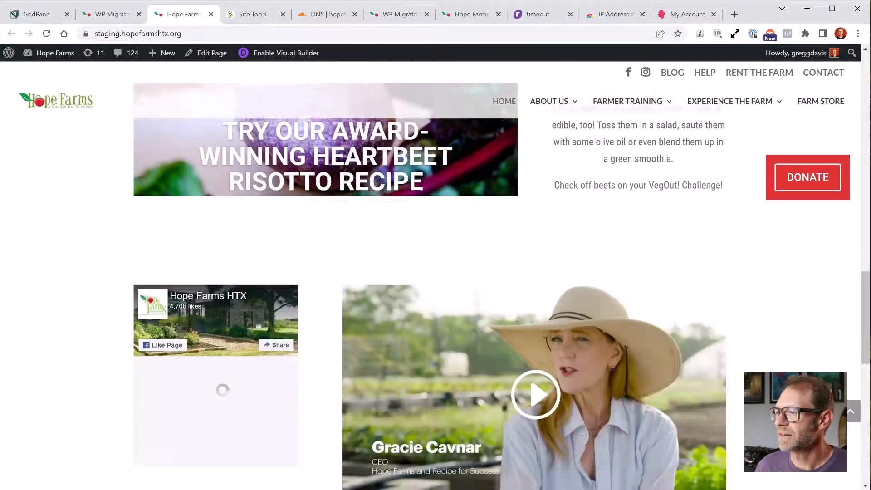
scroll(435, 246, down, 10)
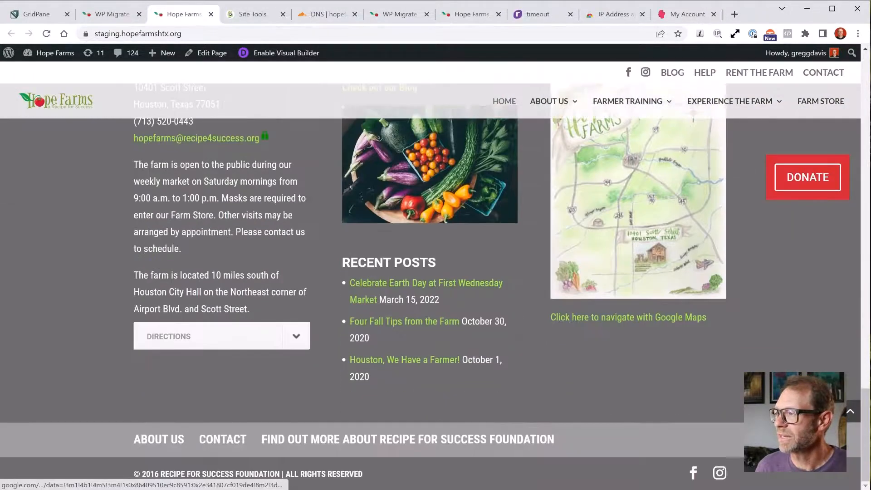
key(Home)
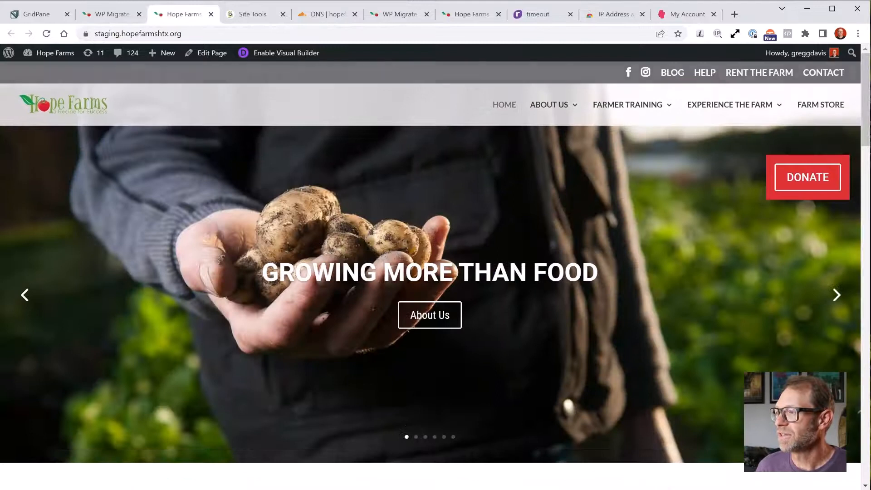
Open the staging site's Mission page under About Us and inspect it down to the footer
mouse_move(549, 105)
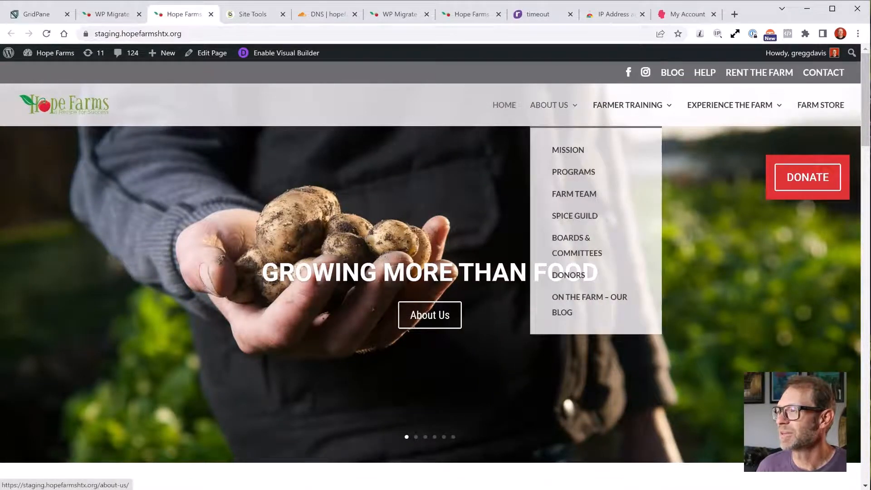
click(568, 150)
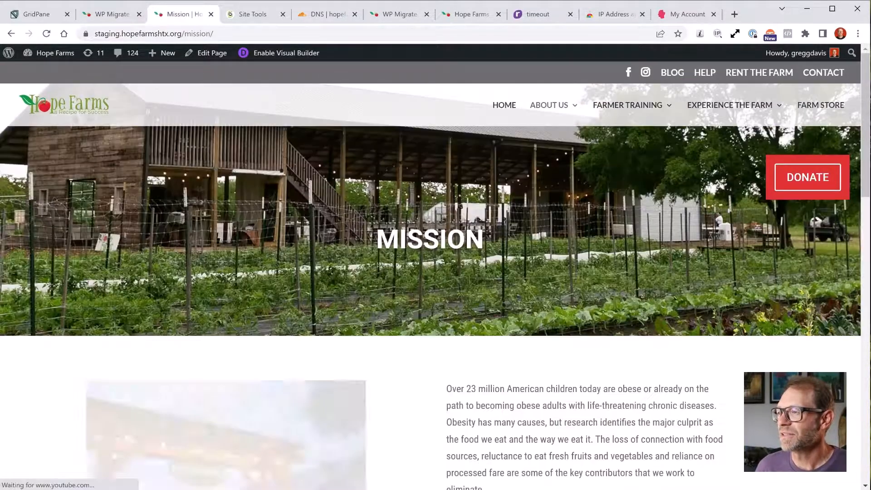
key(End)
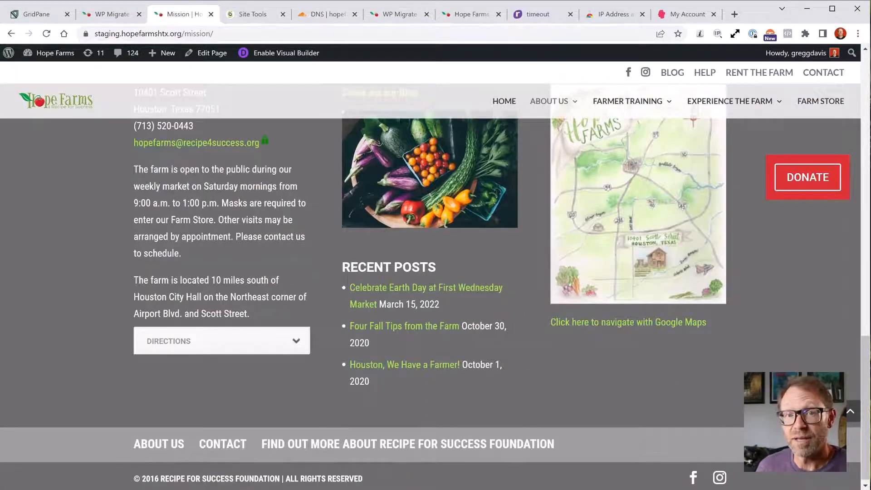
scroll(431, 236, up, 2)
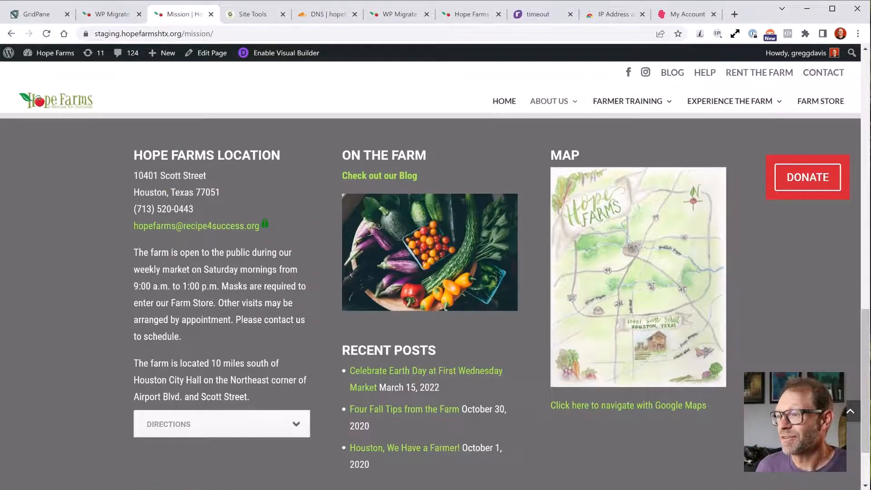
scroll(431, 236, up, 14)
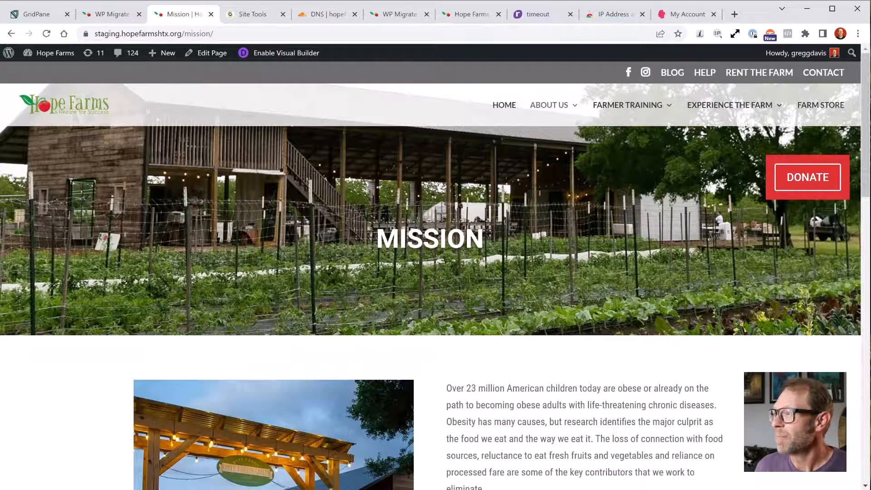
Open the From Warriors to Farmers page under Farmer Training and check the staging subdomain in its address
mouse_move(628, 105)
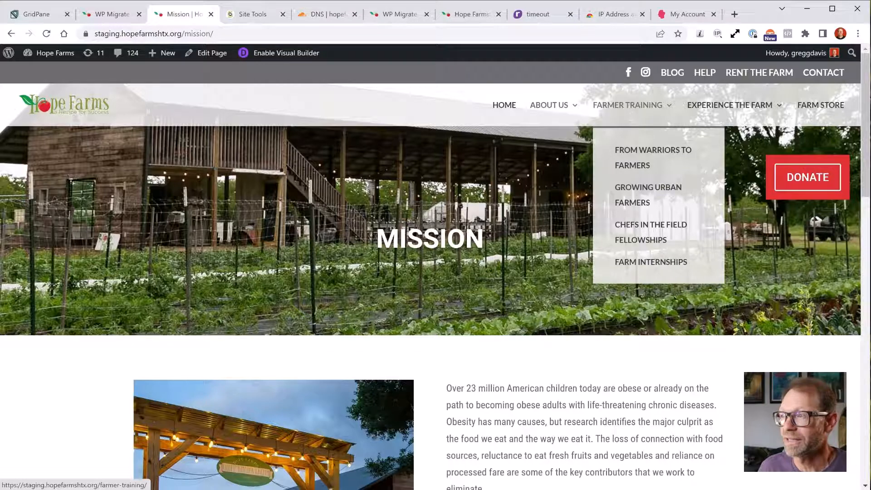
click(654, 151)
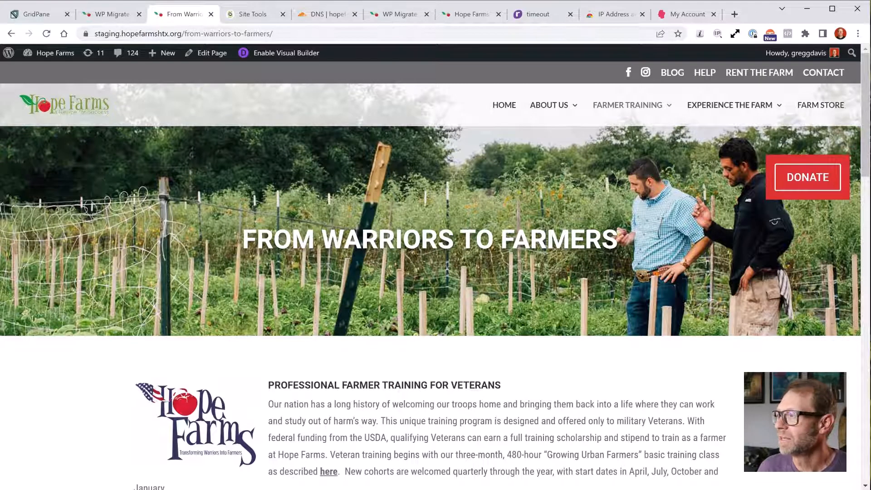
mouse_move(731, 105)
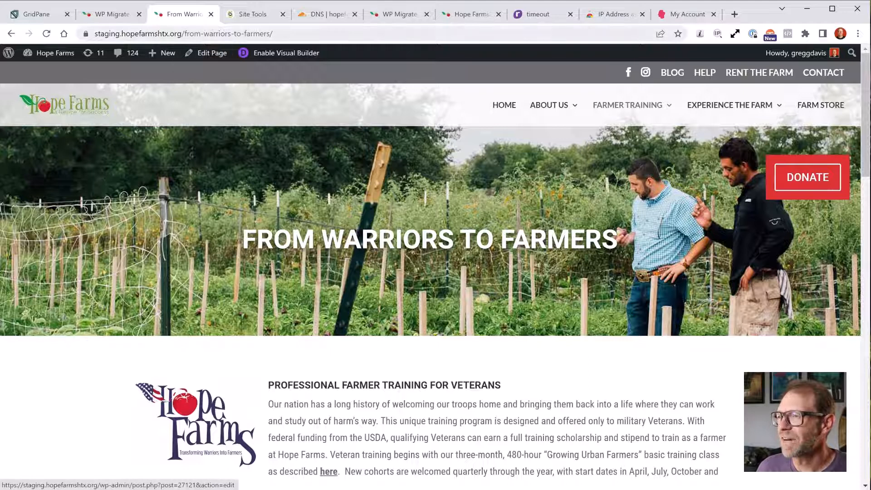
click(109, 33)
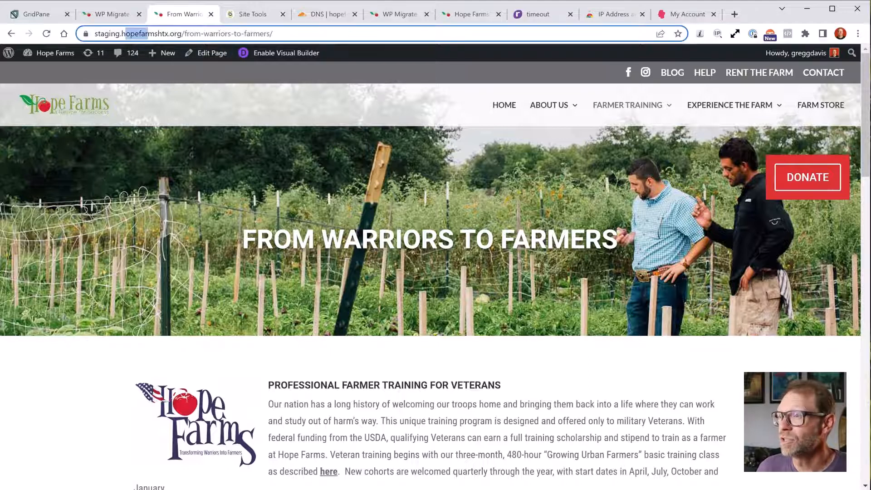
click(109, 33)
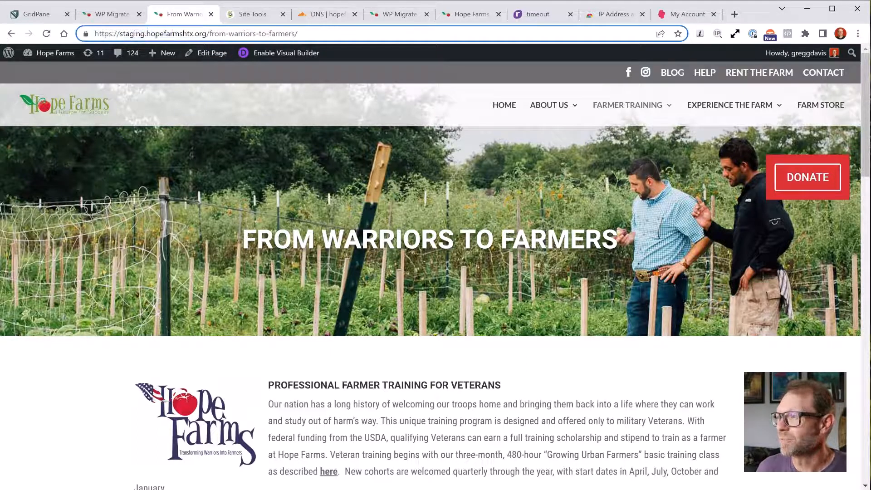
Switch to the live hopefarmshtx.org home page and compare its address and content with the staging copy
click(472, 14)
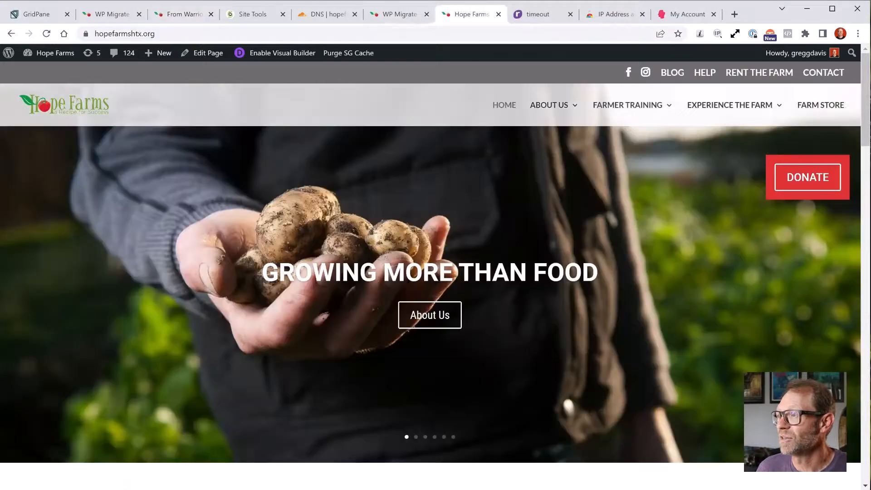
click(391, 33)
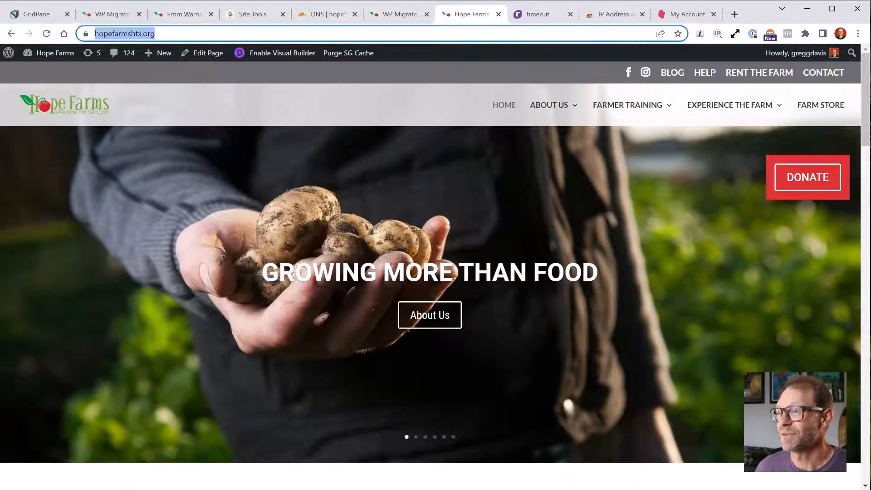
scroll(431, 276, down, 5)
scroll(638, 379, down, 7)
scroll(638, 379, up, 13)
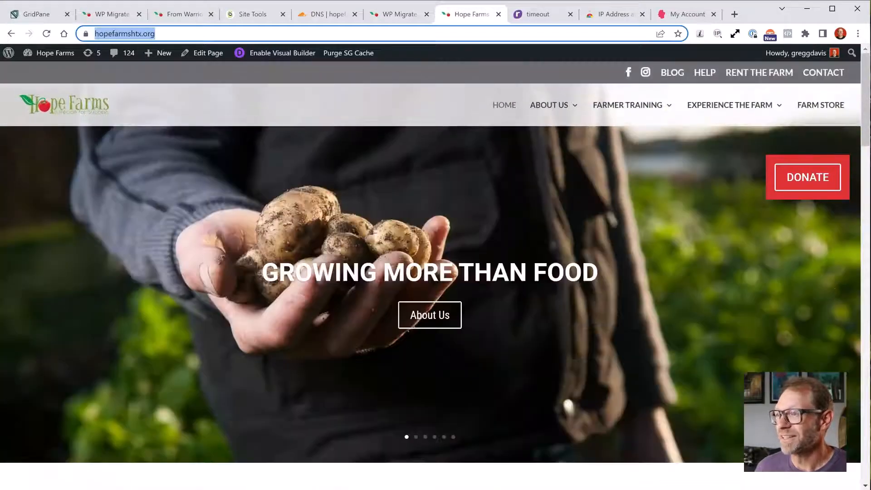
Return to the staging From Warriors to Farmers page and test expanding and collapsing the training expectations section
click(390, 33)
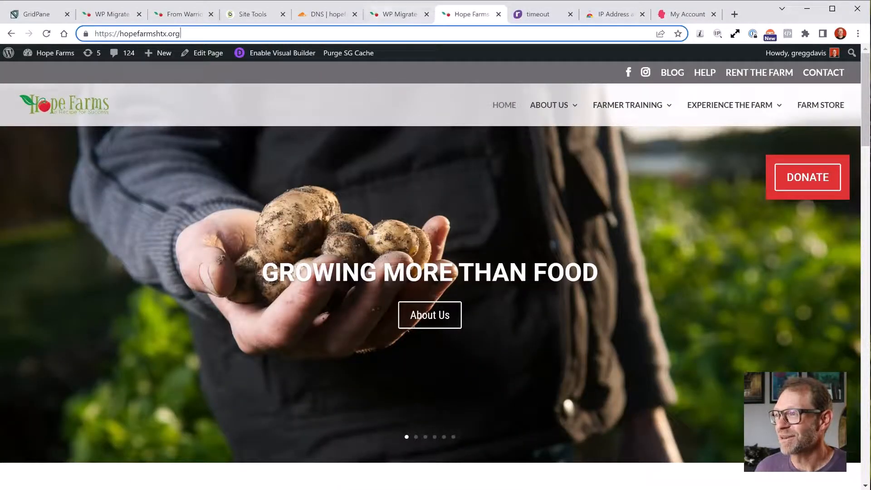
click(184, 14)
scroll(431, 276, down, 9)
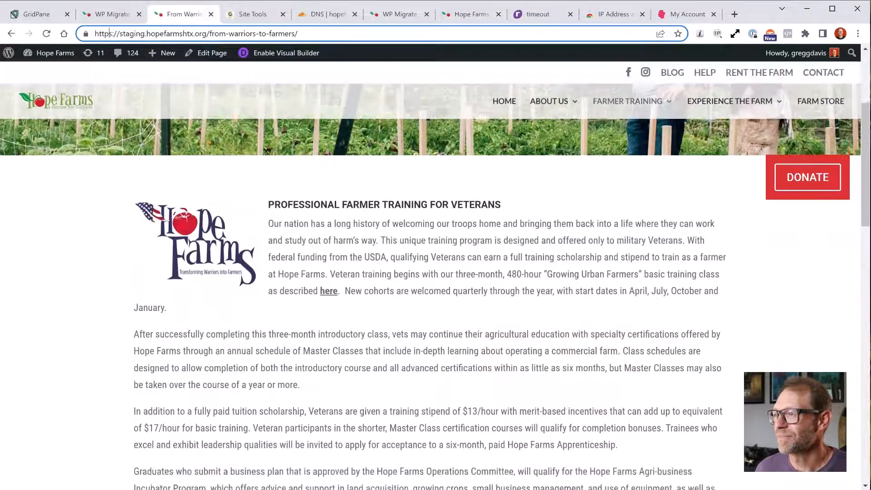
scroll(431, 276, down, 2)
scroll(430, 276, up, 4)
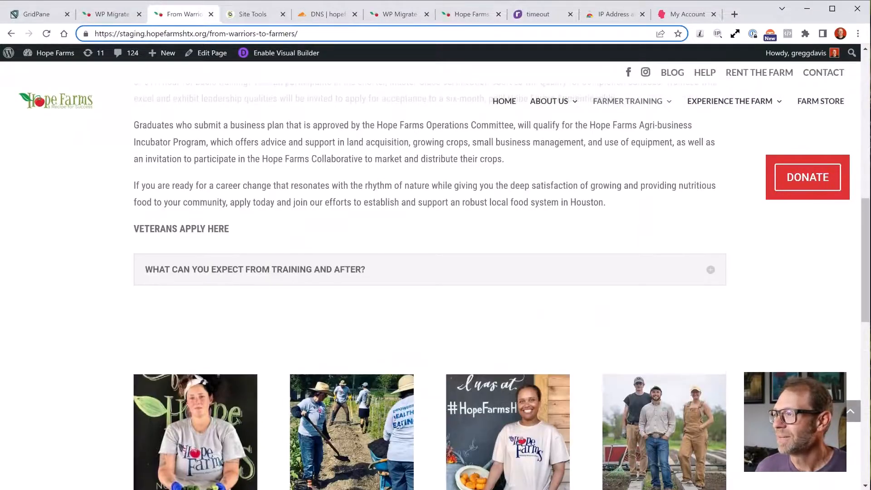
click(229, 270)
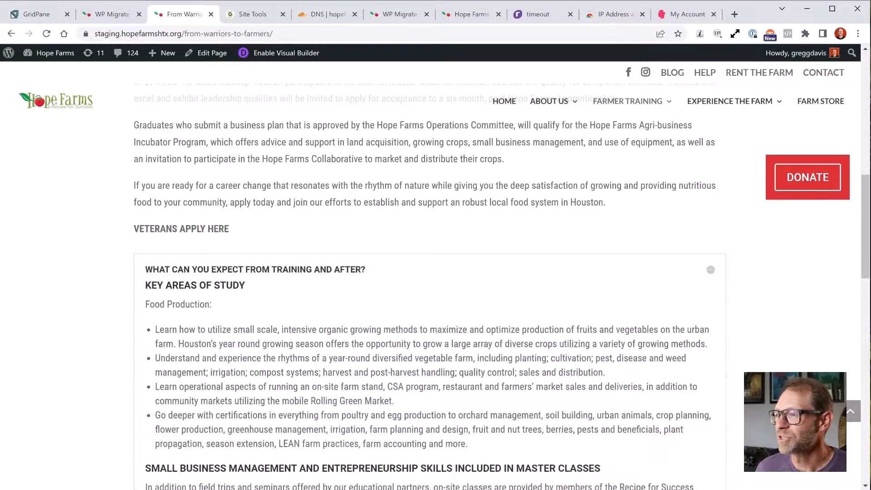
click(229, 270)
Inspect the rest of the From Warriors to Farmers page down to its footer and return to the staging home page
scroll(430, 276, down, 8)
scroll(431, 276, down, 2)
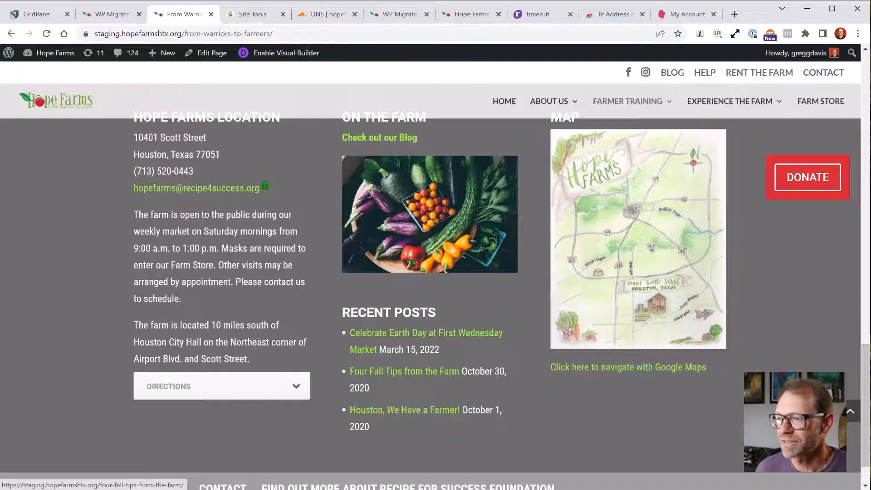
scroll(404, 372, down, 1)
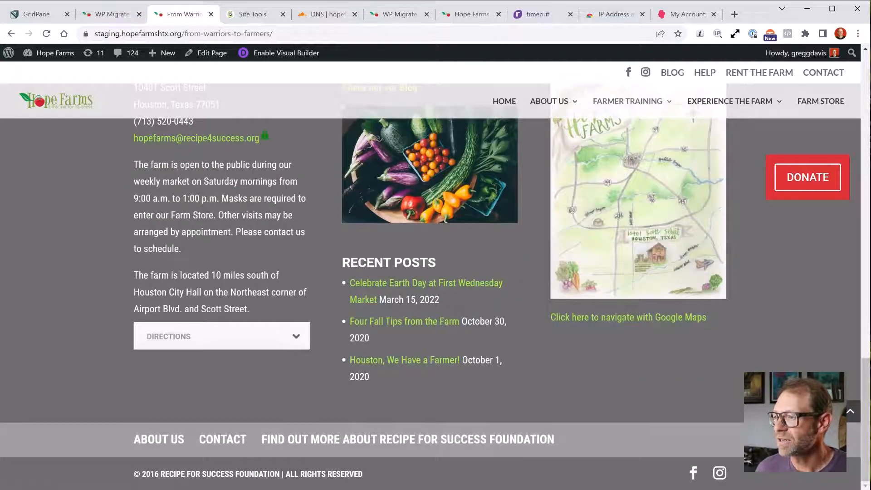
click(851, 411)
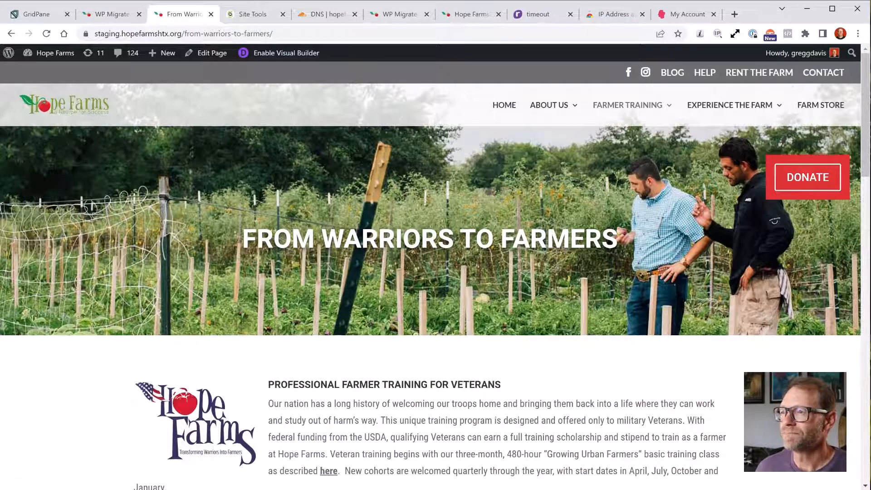
click(64, 105)
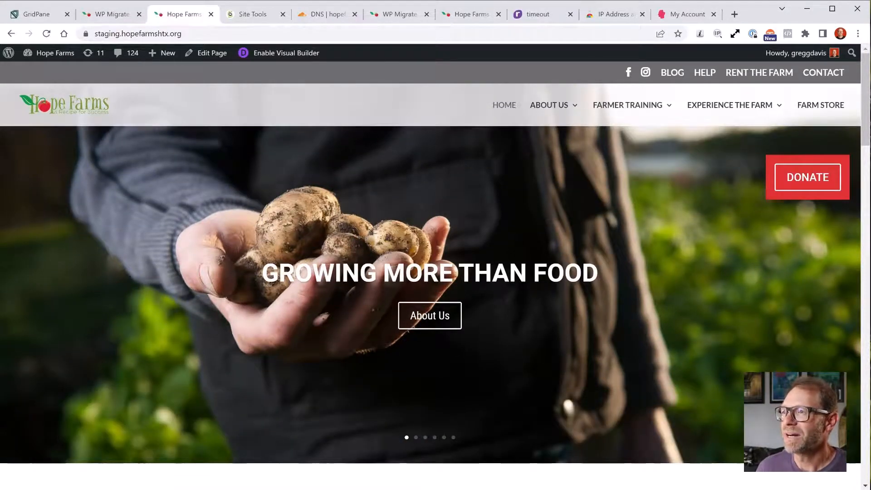
Look over the WP Migrate profiles page and the admin menus in the staging site's dashboard
click(111, 14)
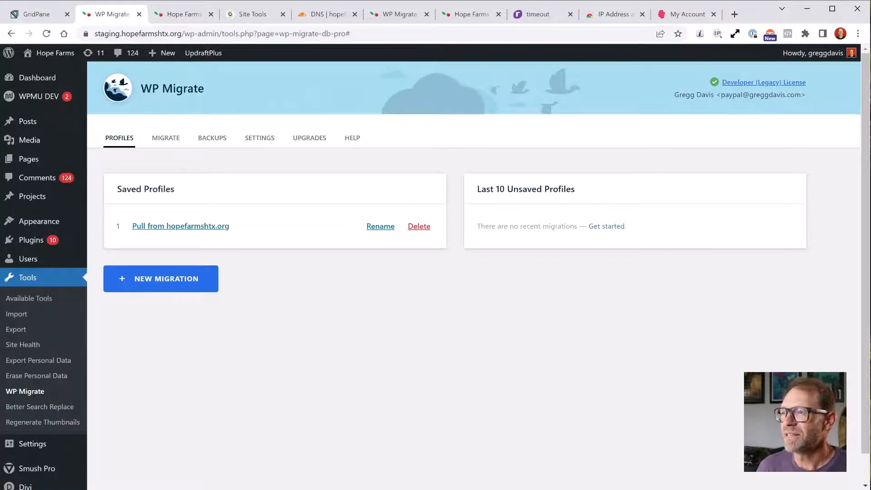
mouse_move(203, 52)
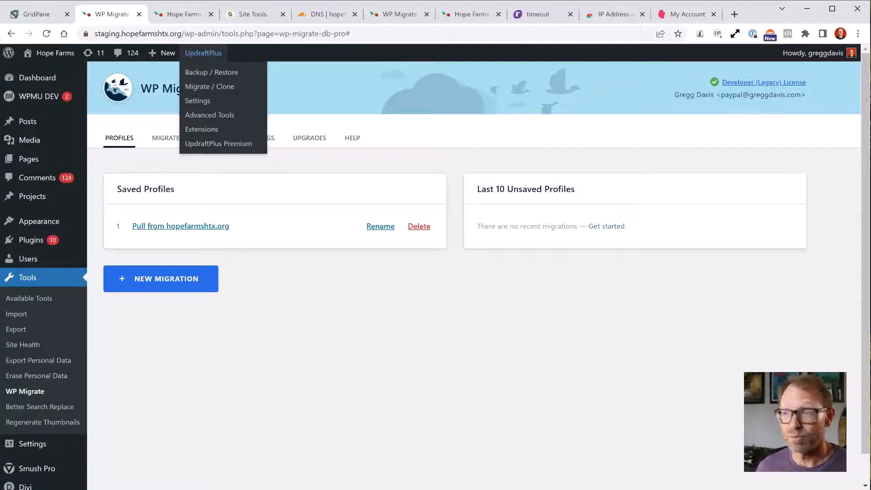
scroll(33, 413, down, 1)
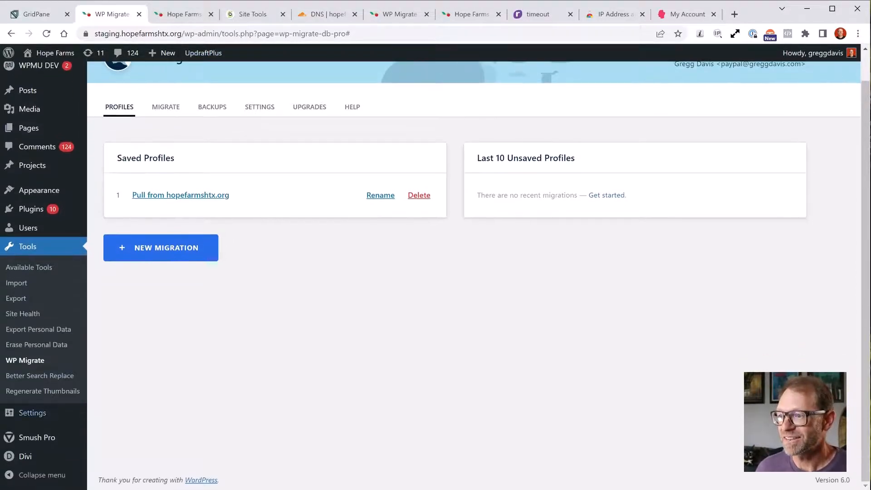
mouse_move(32, 413)
scroll(436, 272, up, 1)
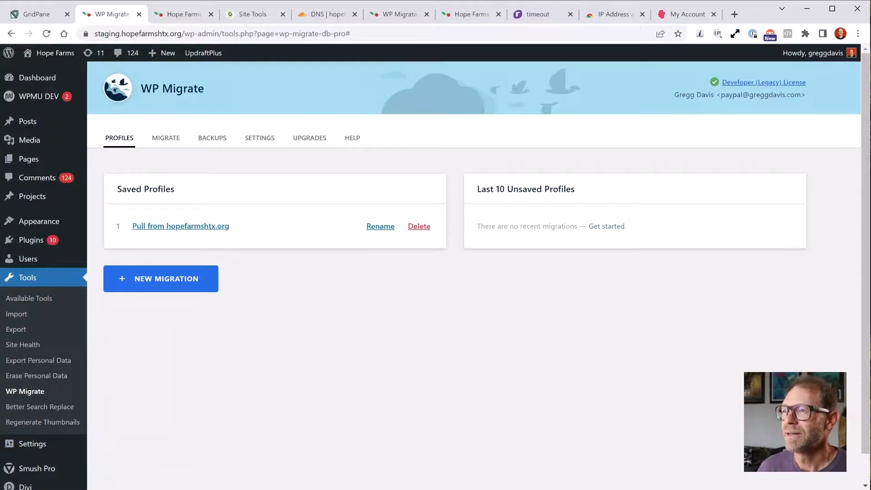
Open the "Houston, We Have a Farmer!" post from the staging site's blog, inspect it, and return to the home page
click(179, 14)
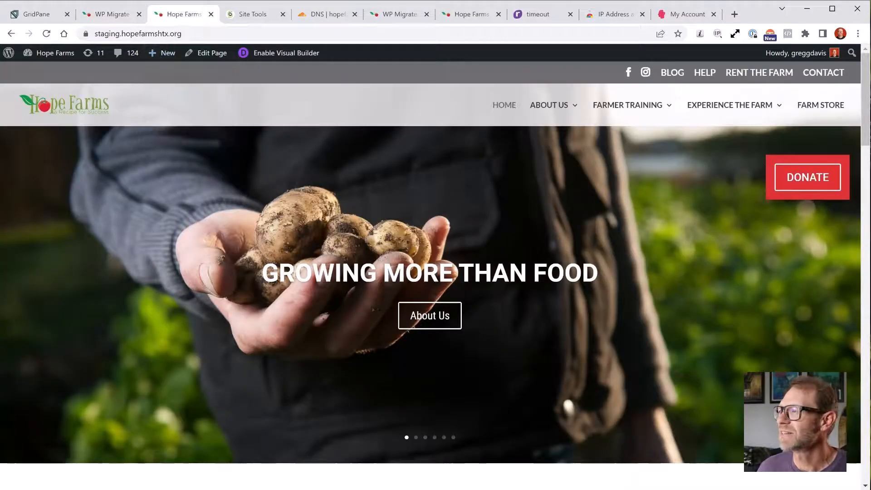
click(673, 73)
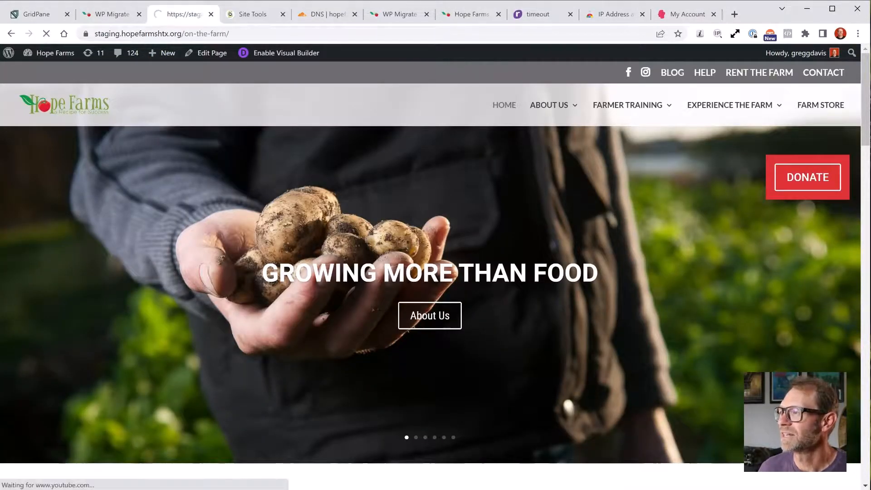
scroll(436, 272, down, 7)
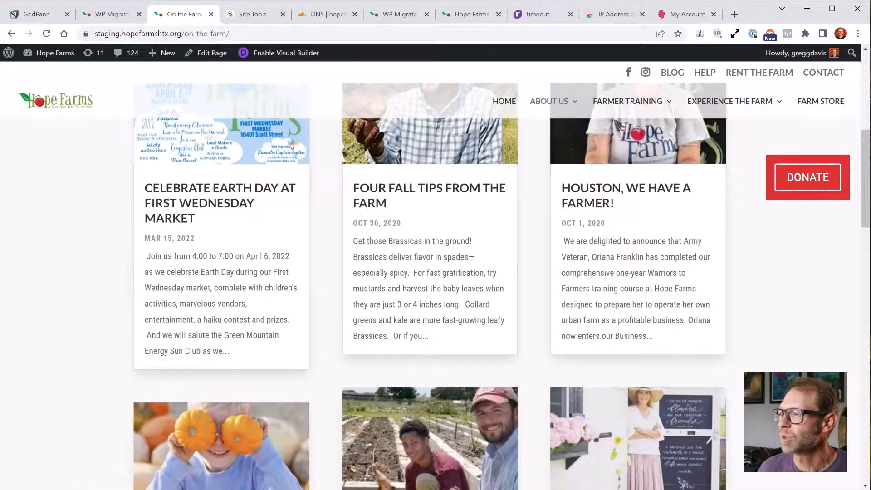
click(626, 195)
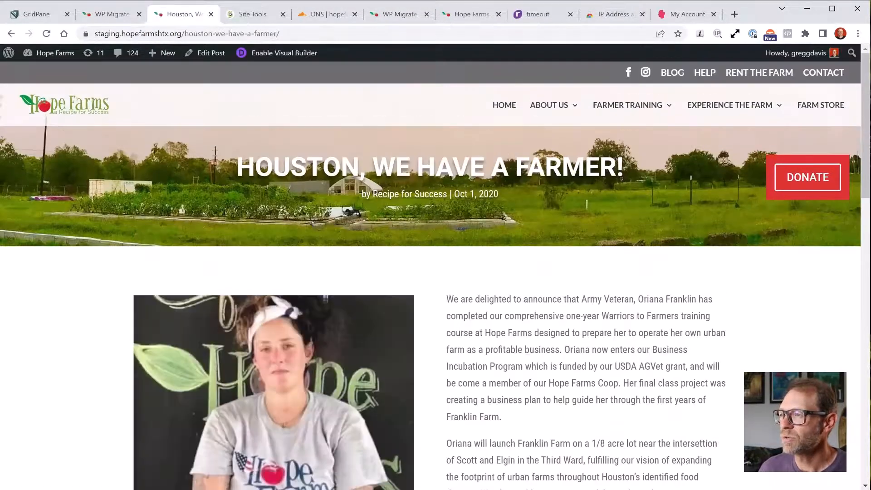
scroll(436, 273, down, 10)
scroll(436, 273, down, 4)
scroll(435, 273, up, 5)
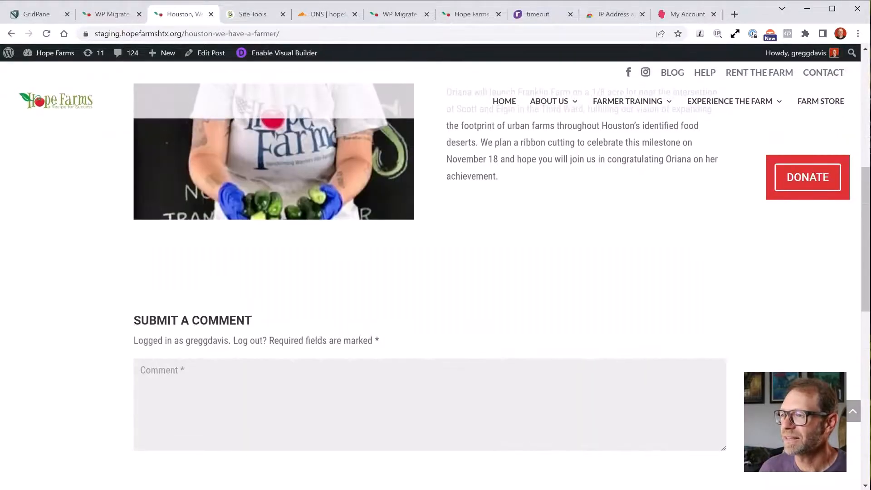
scroll(436, 273, up, 8)
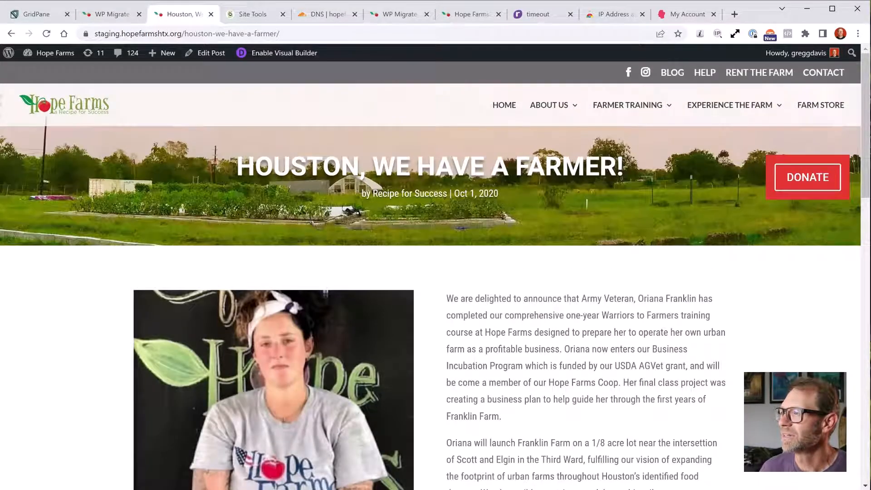
click(504, 105)
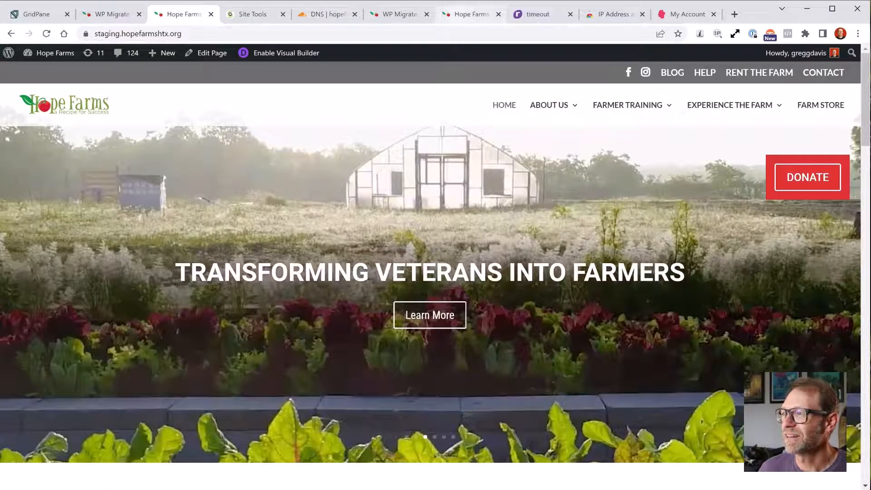
In GridPane, start a Staging to Live push for staging.hopefarmshtx.org and check its source and destination domains
click(39, 14)
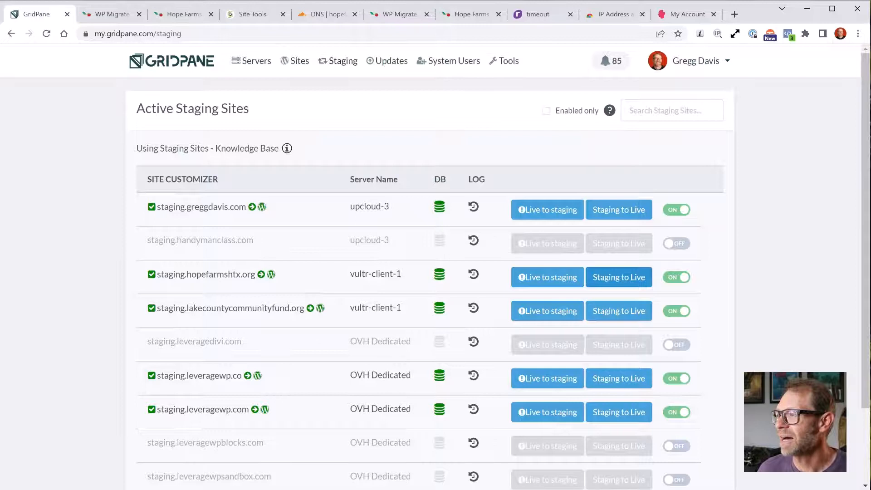
click(619, 277)
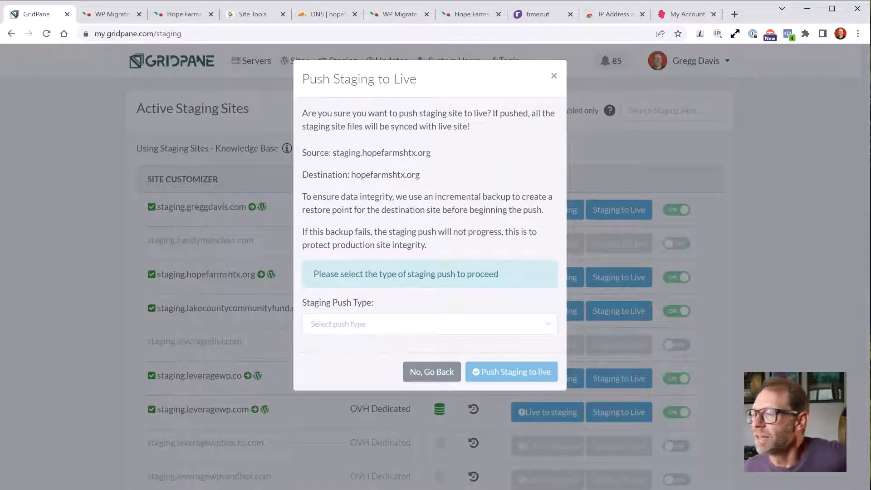
drag(332, 153, 409, 153)
click(408, 154)
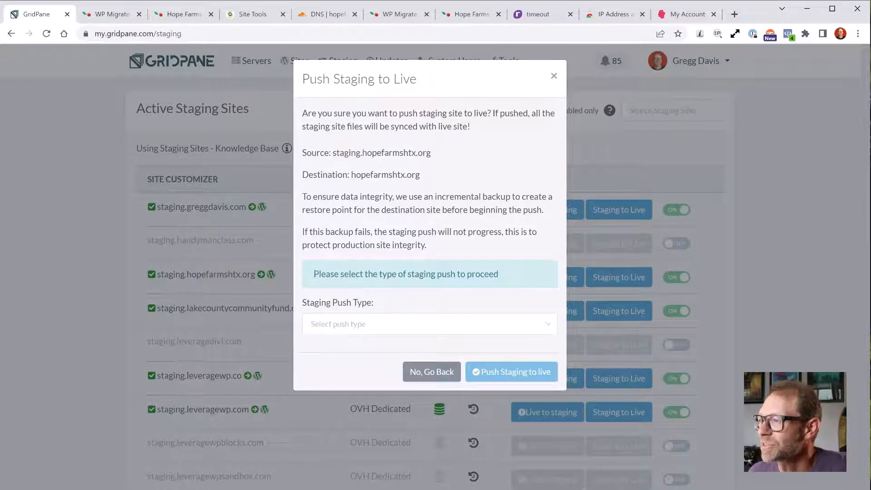
drag(351, 175, 422, 176)
click(422, 175)
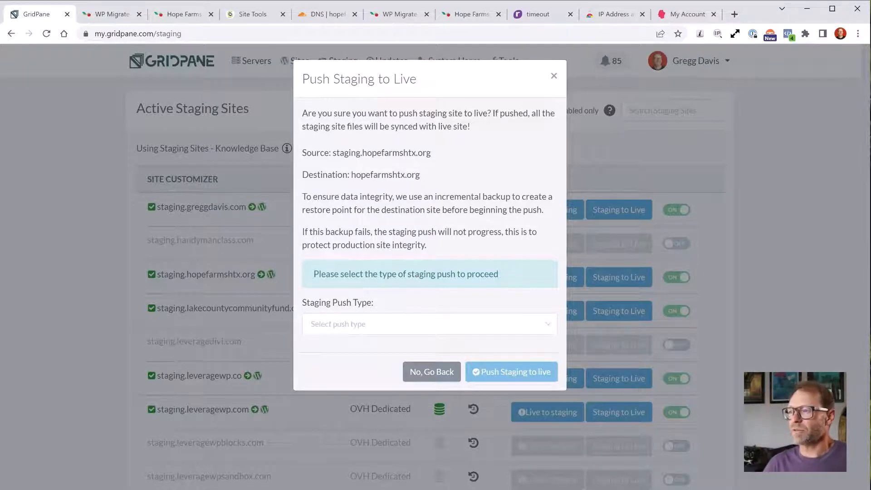
After a look at the live site, set the staging push type to All files and complete database and proceed to the checklist
click(472, 14)
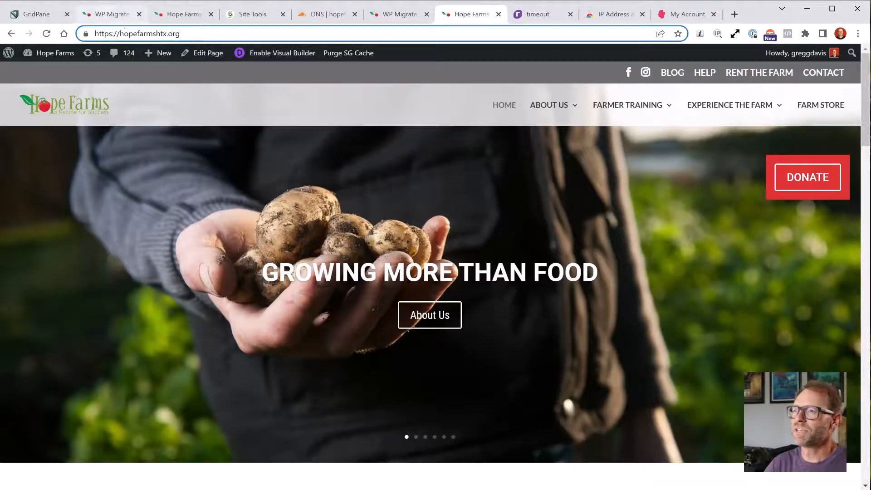
click(37, 14)
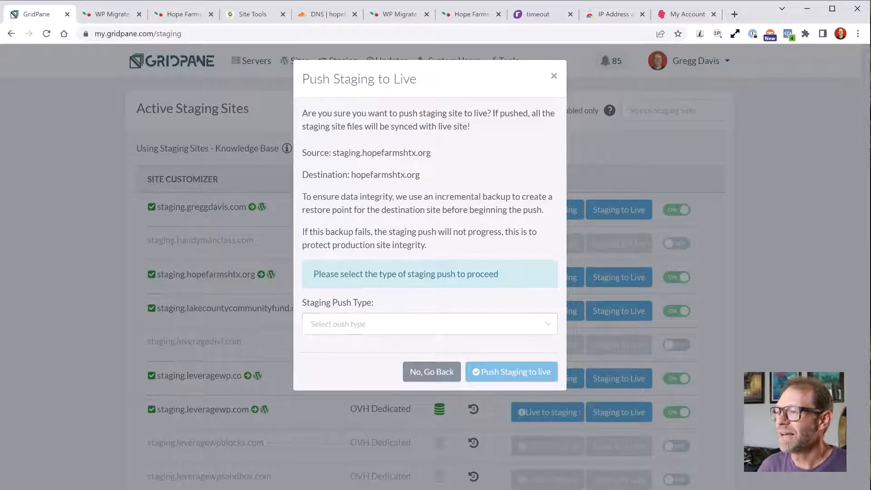
click(430, 324)
click(365, 355)
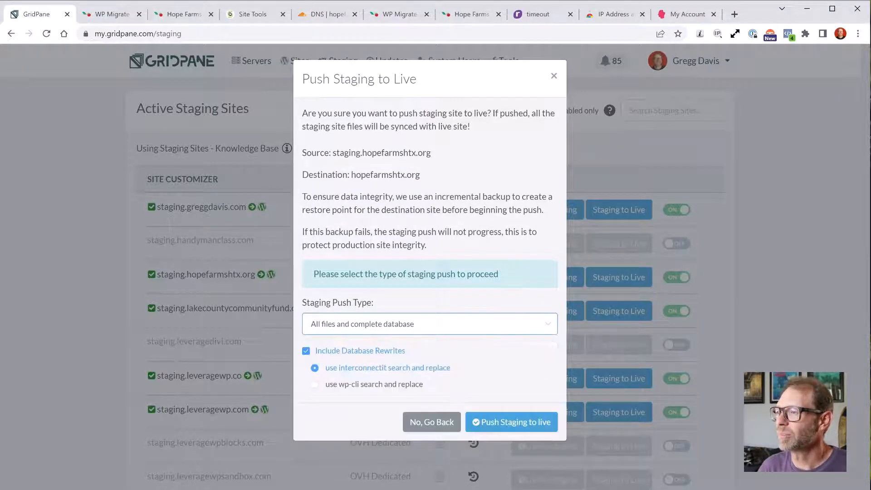
click(512, 422)
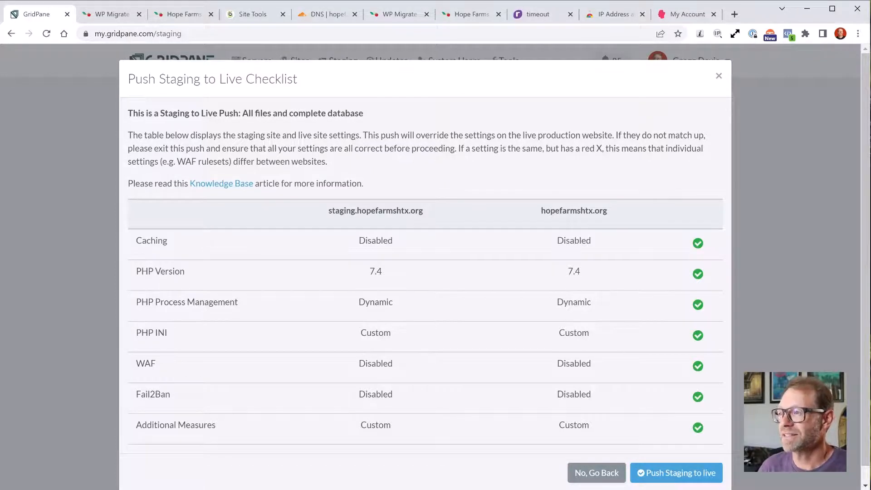
Review the checklist's caching and PHP version settings for both sites and confirm the push of staging to live
scroll(425, 267, down, 1)
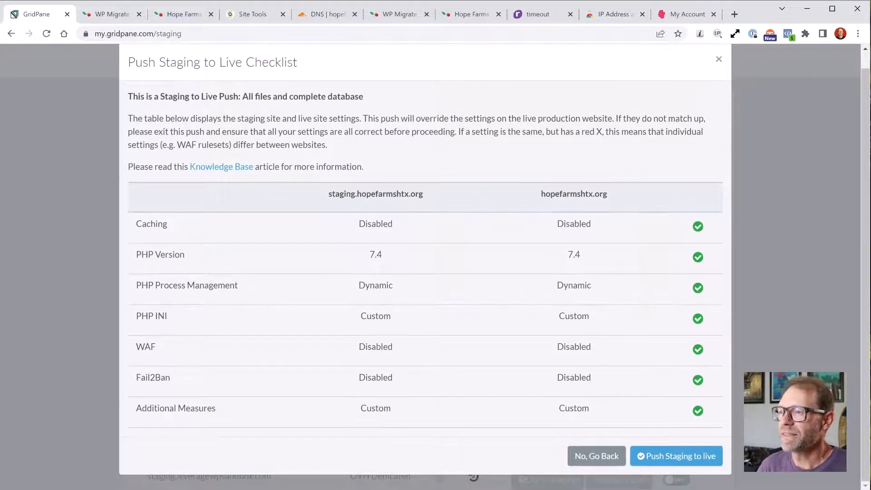
double_click(152, 223)
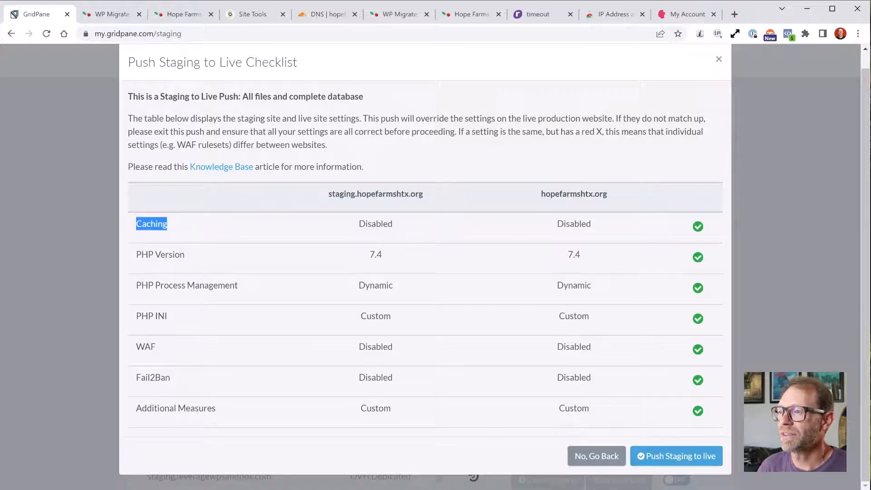
drag(136, 255, 184, 254)
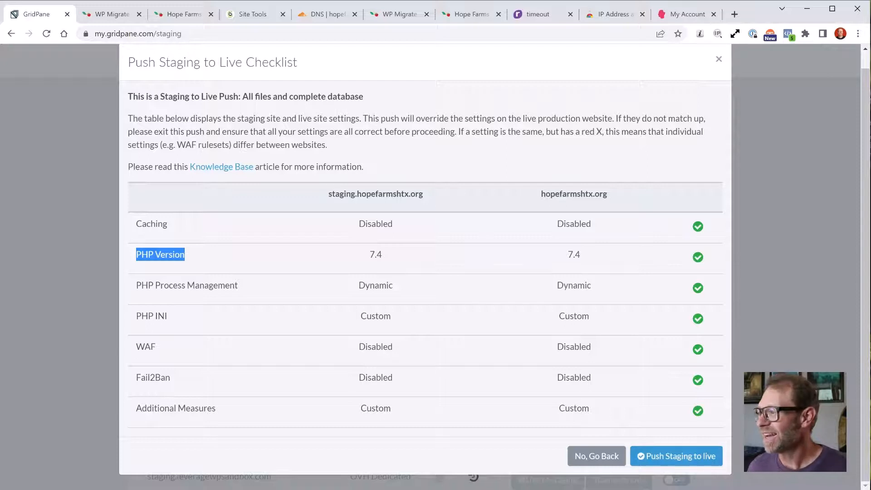
click(676, 456)
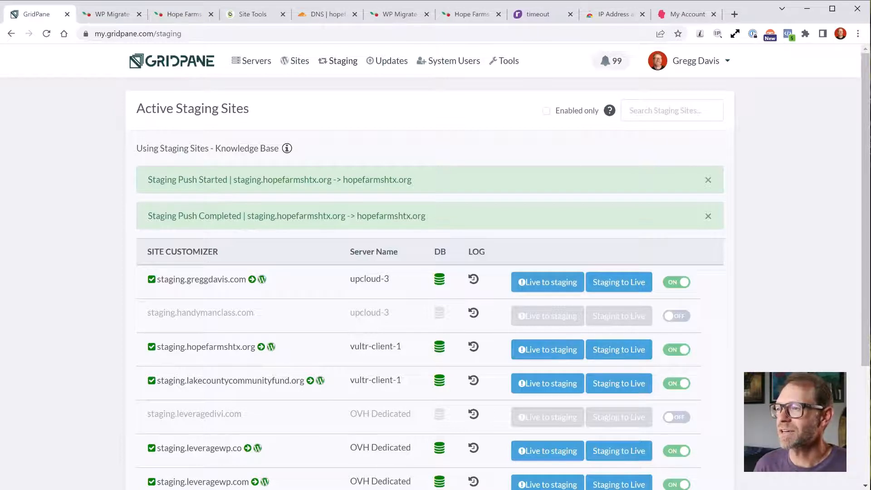
Check the staging push notifications for hopefarmshtx.org and open GridPane's Sites page
drag(152, 217, 244, 216)
click(245, 217)
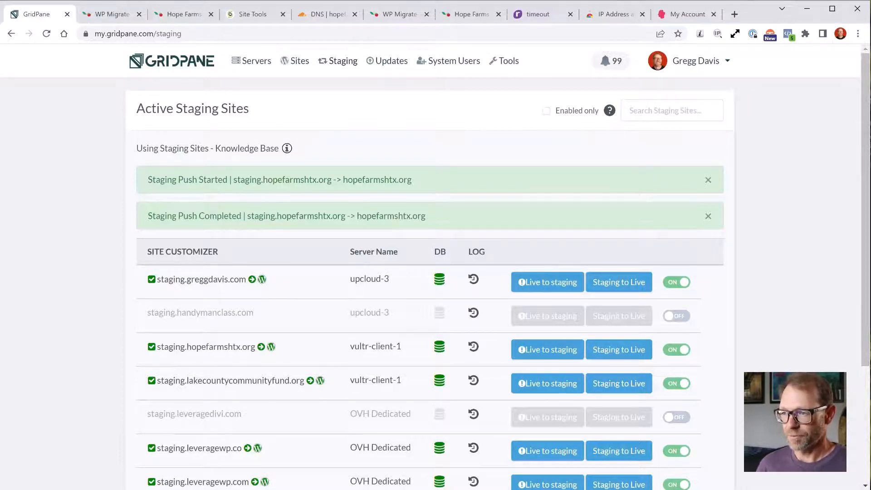
scroll(436, 272, down, 4)
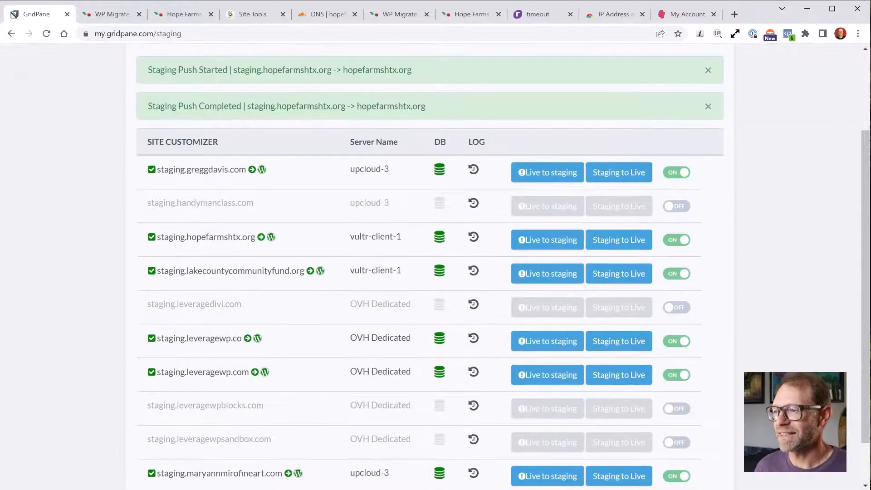
scroll(436, 272, up, 4)
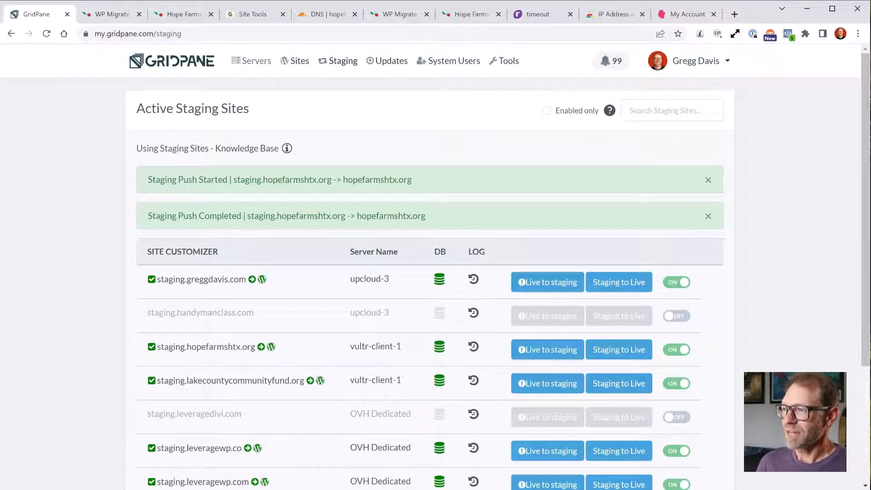
click(296, 61)
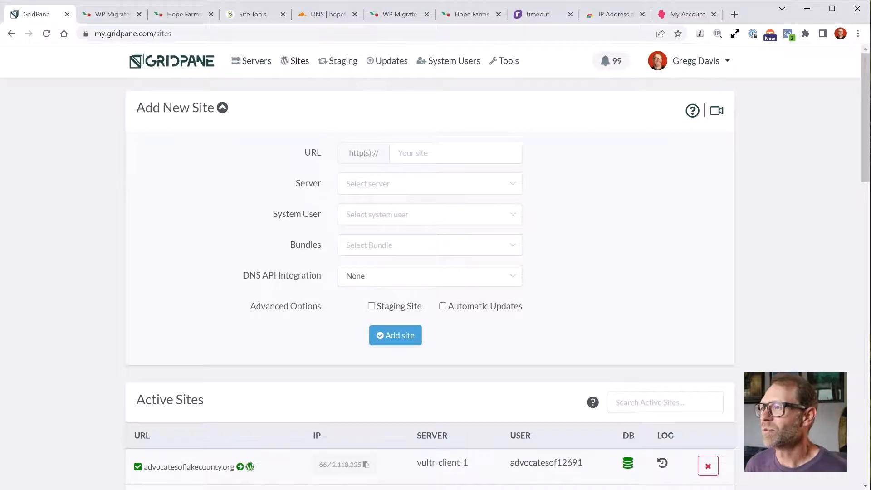
Switch to the live hopefarmshtx.org site, open its Mission page from the About Us section and review the page content
click(470, 14)
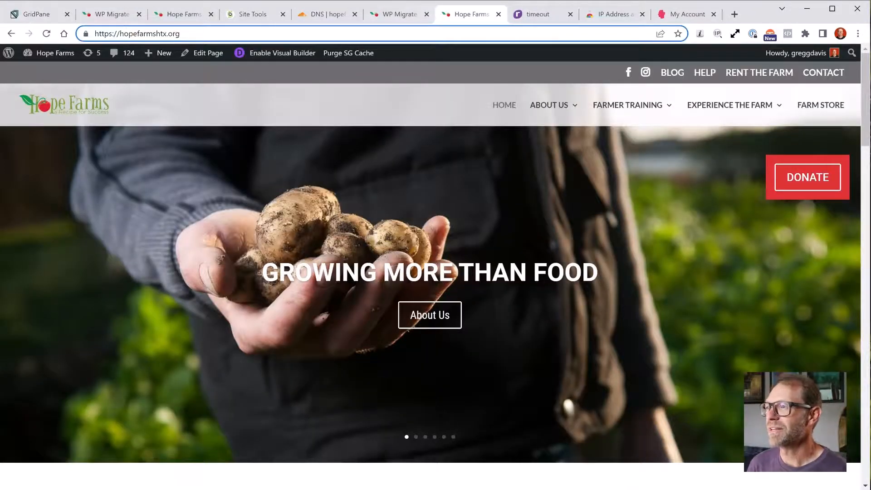
click(400, 14)
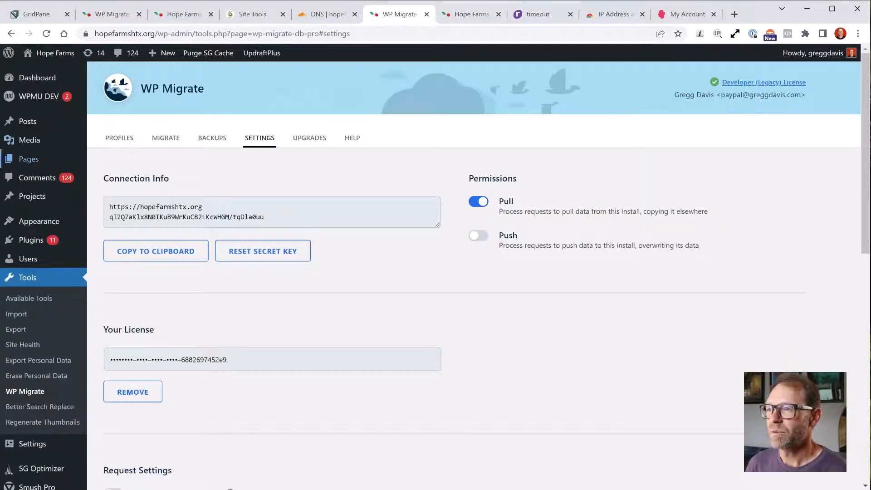
mouse_move(28, 159)
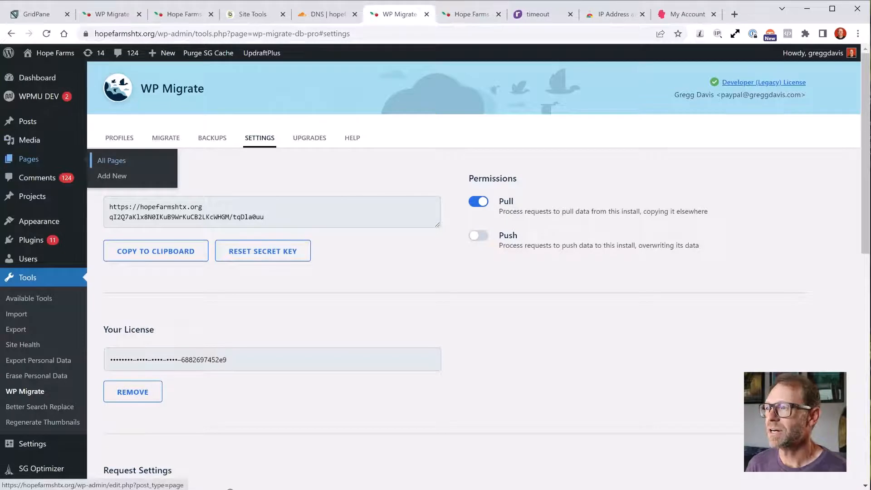
click(470, 14)
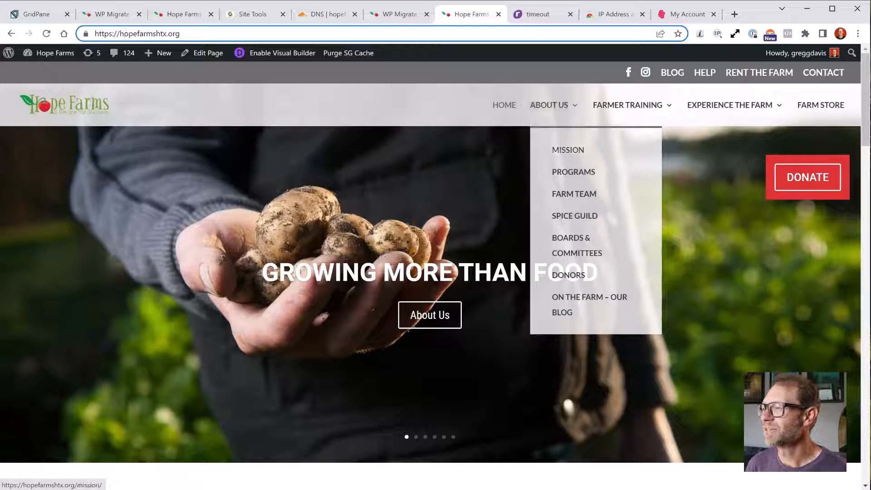
key(Return)
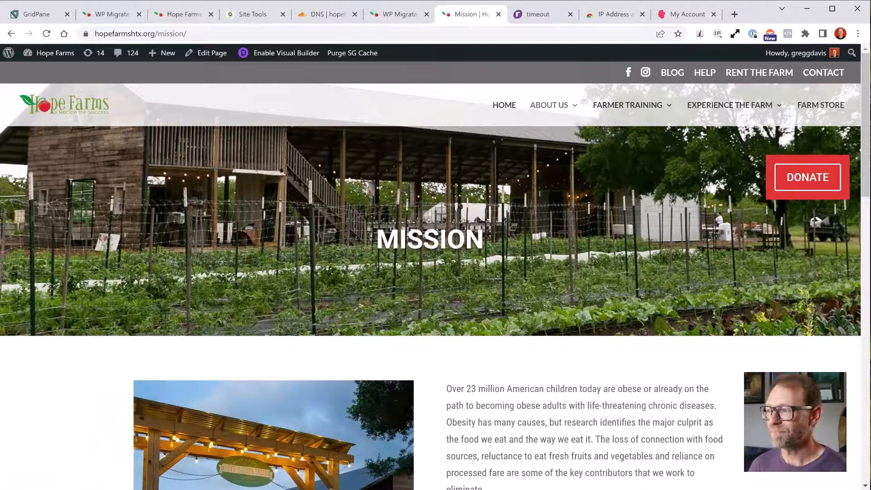
scroll(431, 273, down, 4)
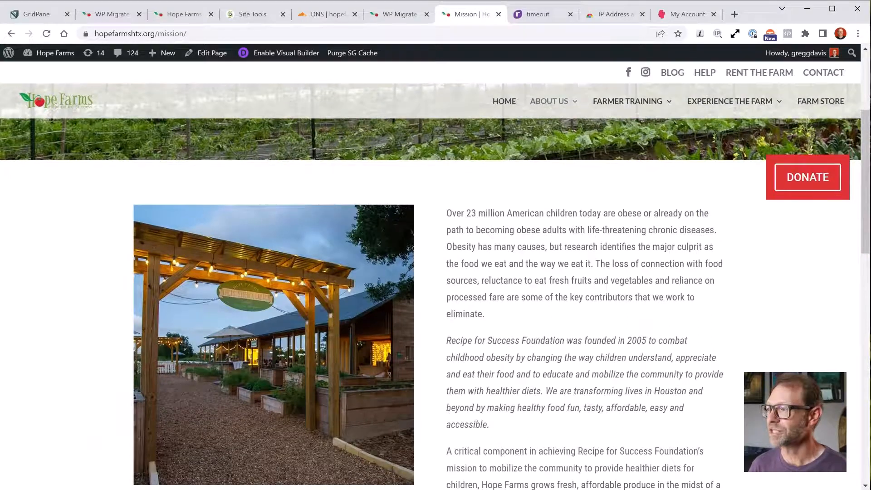
scroll(436, 286, down, 6)
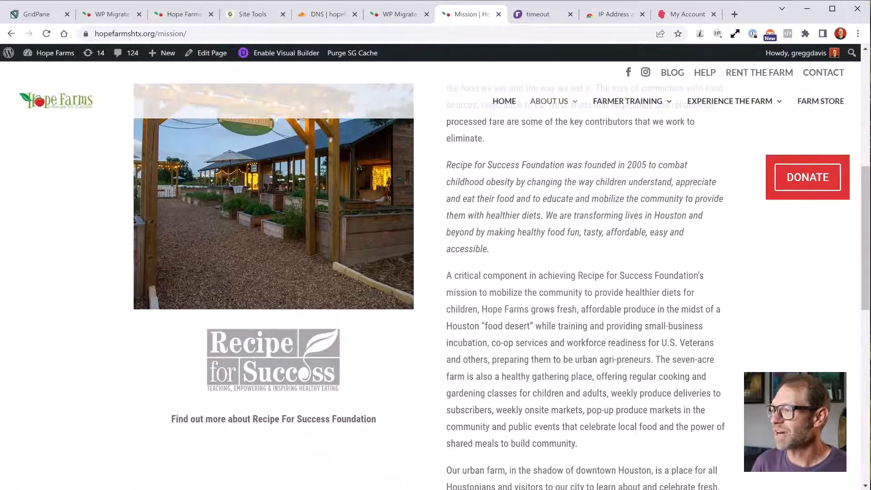
scroll(436, 272, down, 2)
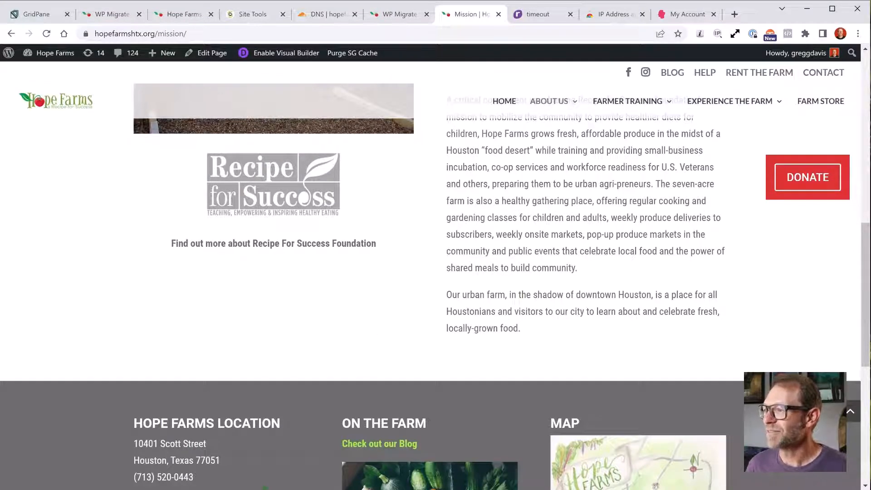
Edit the Mission page in the Visual Builder, ending the body text blurb with "locally-grown food!", and accept the blurb settings
click(281, 53)
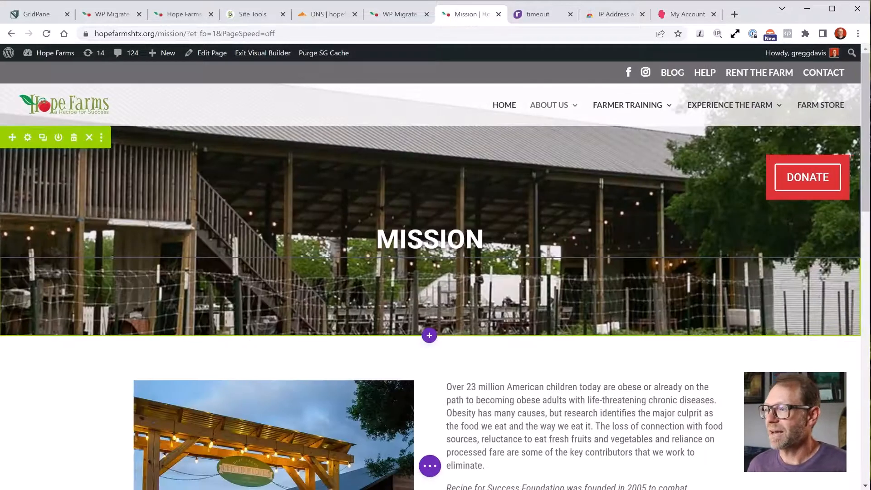
scroll(586, 227, down, 8)
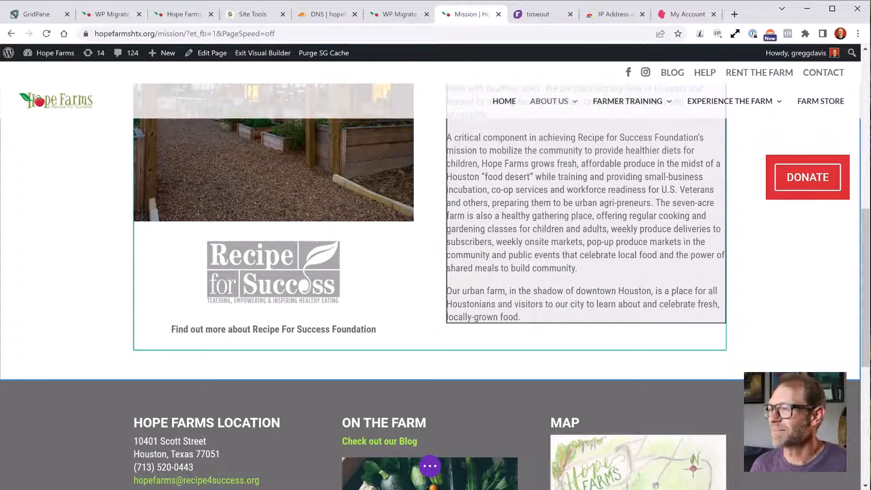
scroll(586, 318, up, 2)
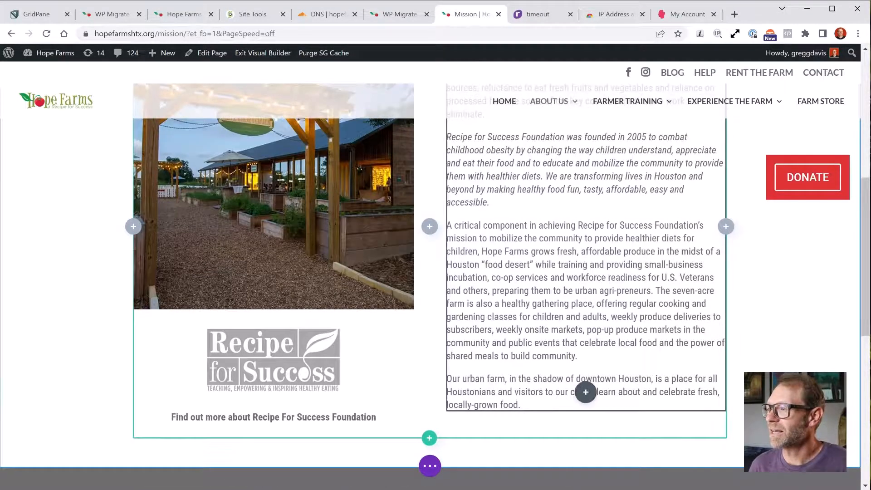
scroll(586, 392, up, 5)
click(559, 320)
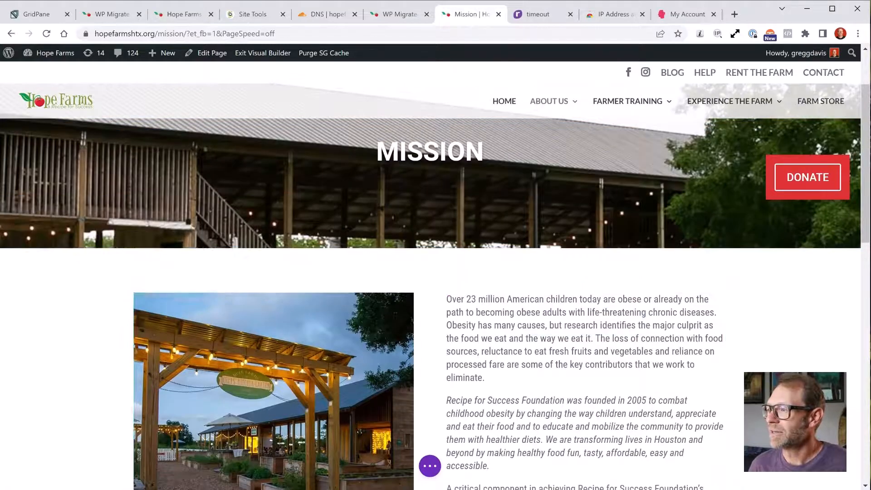
scroll(195, 291, down, 1)
scroll(121, 273, down, 10)
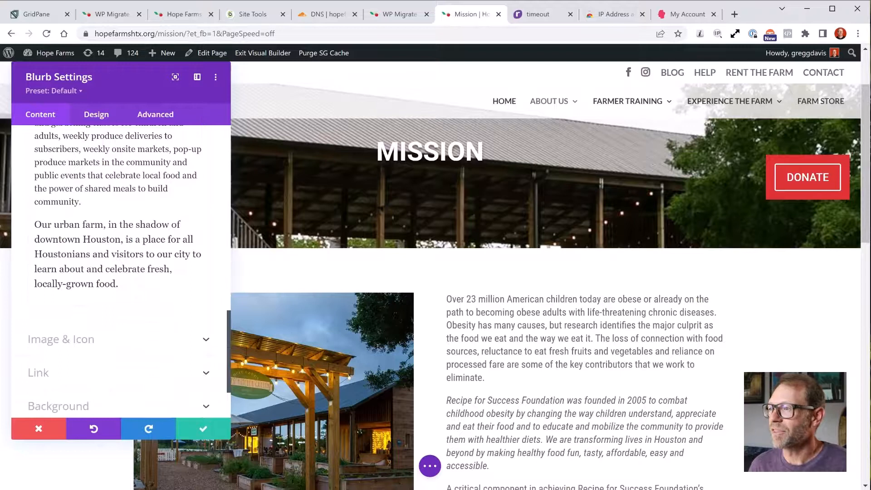
click(119, 284)
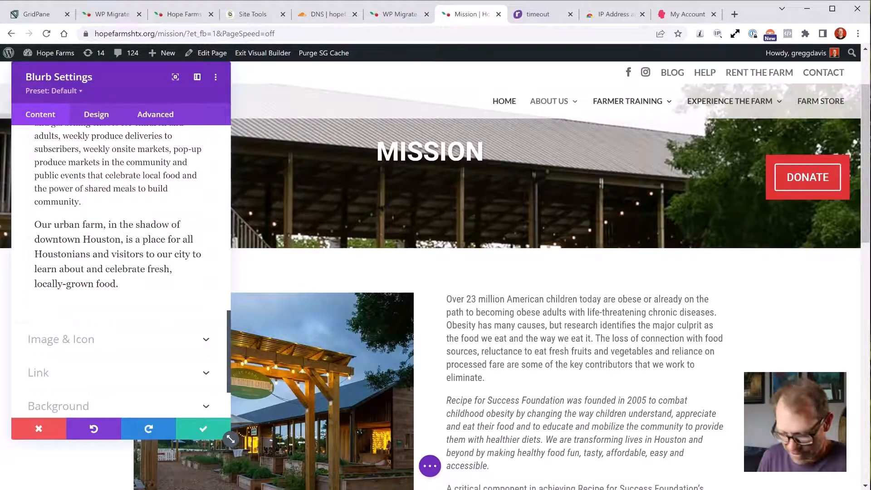
text(!)
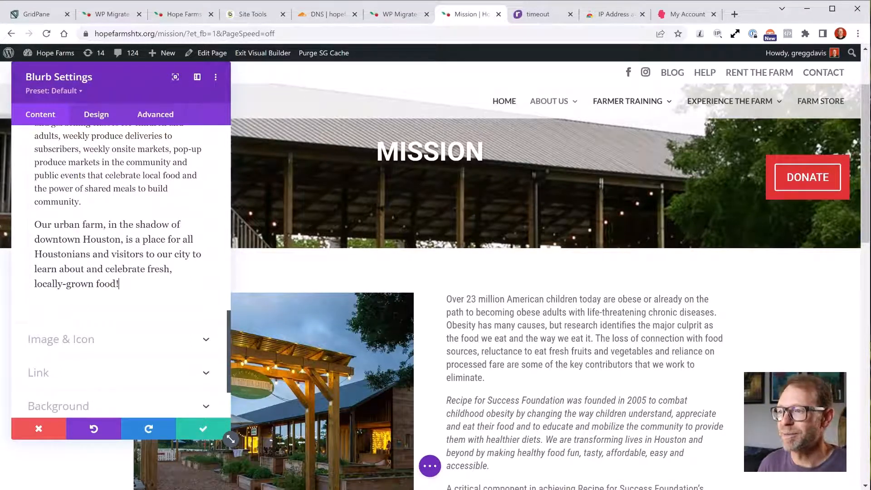
click(204, 429)
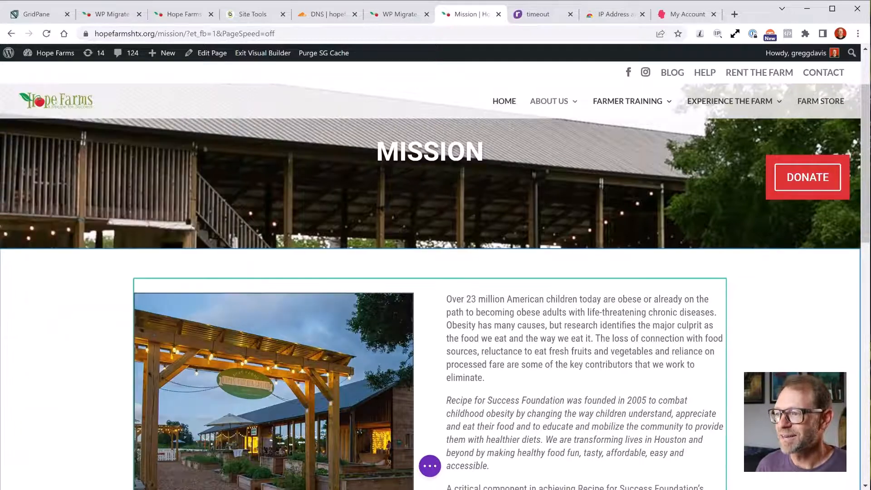
Save the Mission page, exit the Visual Builder and check the end of the body text on the published page
click(430, 466)
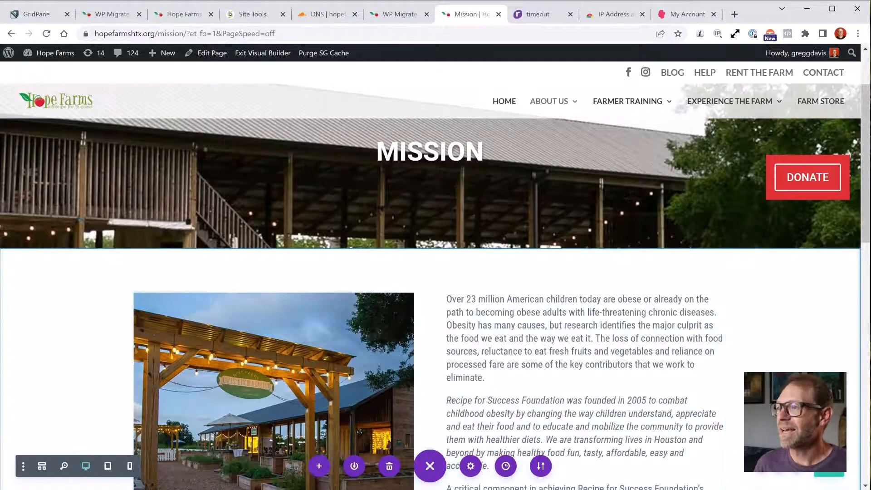
click(263, 53)
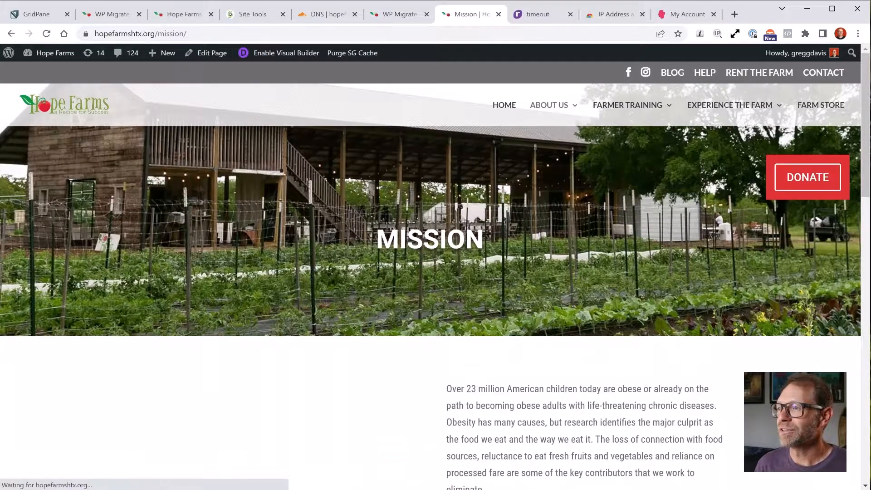
scroll(436, 272, down, 10)
scroll(436, 272, up, 6)
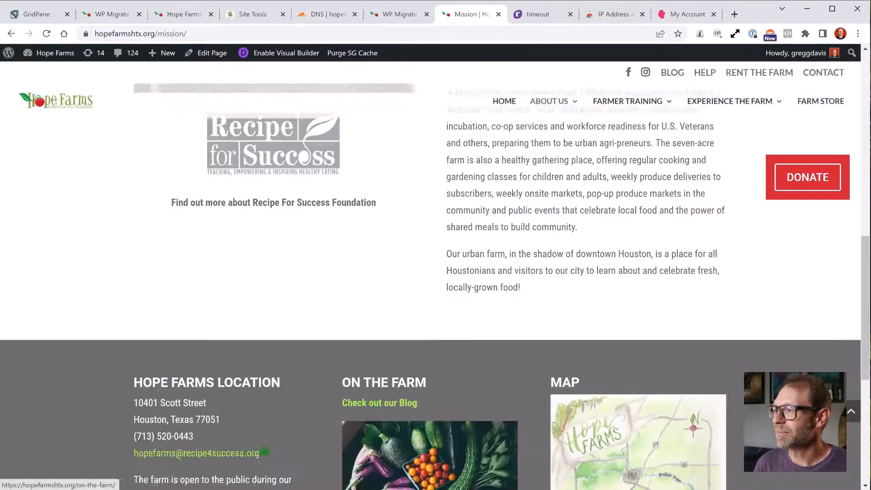
double_click(520, 324)
click(521, 324)
drag(465, 324, 522, 325)
click(521, 324)
scroll(436, 272, up, 10)
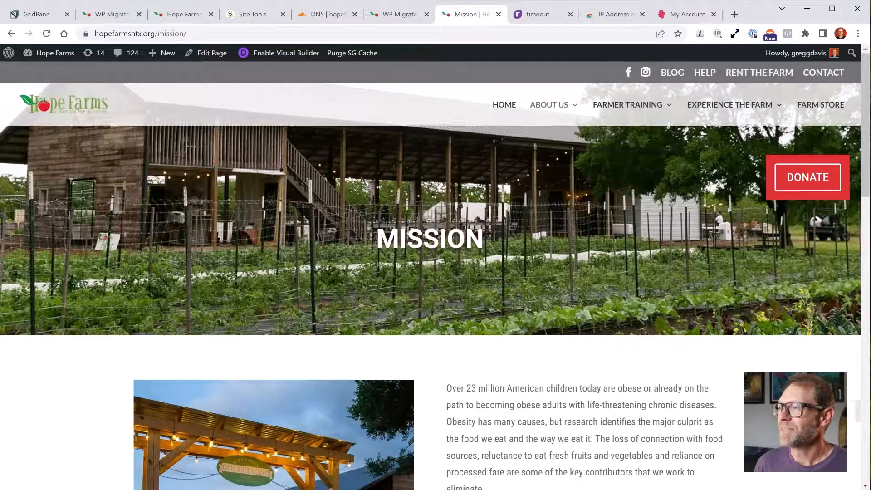
Close the live site's page, log out of its WordPress admin and close its WP Migrate page
click(498, 14)
click(400, 14)
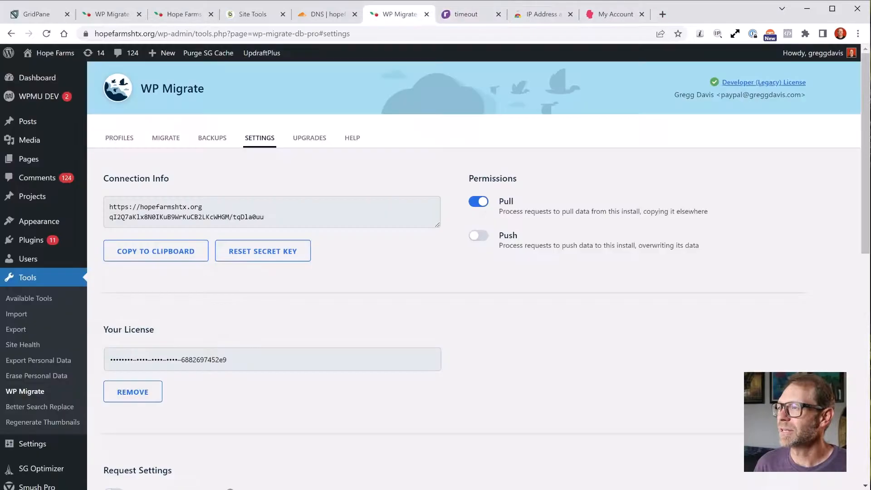
mouse_move(817, 53)
click(752, 105)
click(474, 14)
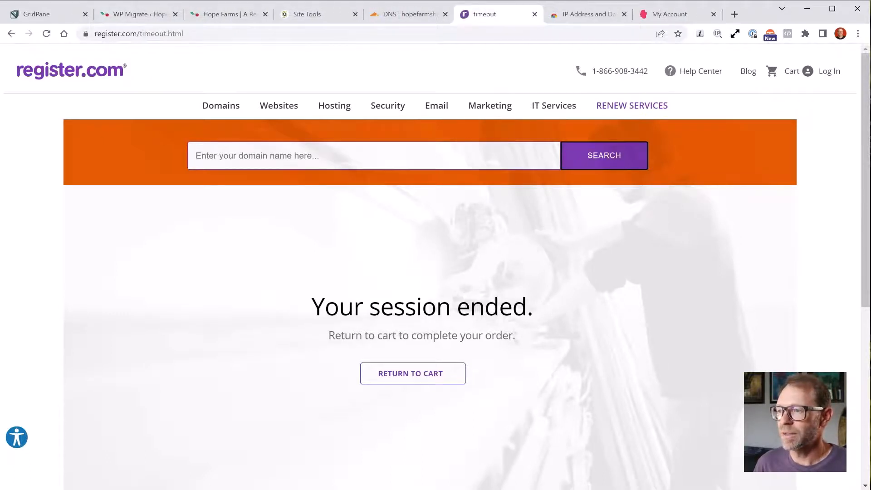
Look over the staging site's homepage and WP Migrate profiles, and switch to Cloudflare's DNS records for hopefarmshtx.org
click(228, 14)
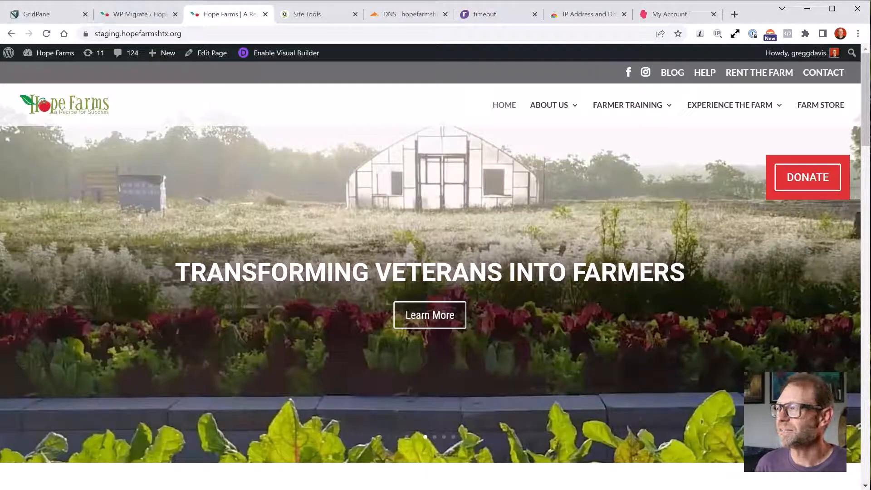
click(136, 15)
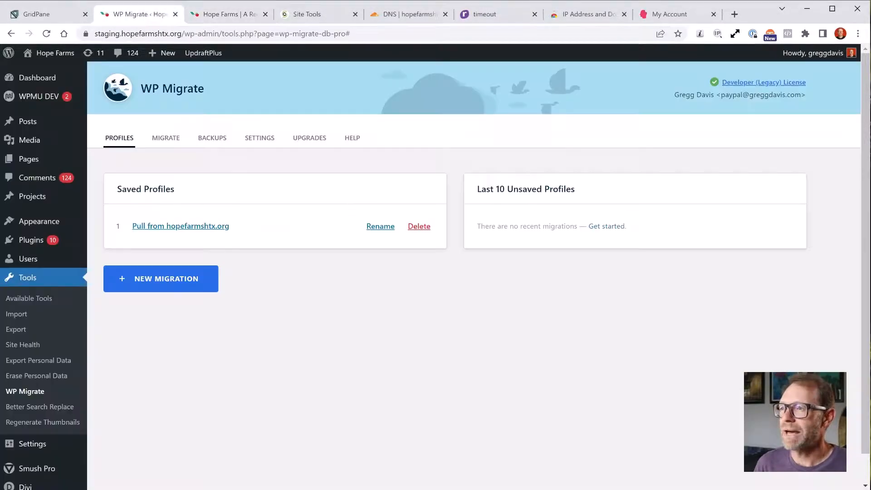
click(229, 14)
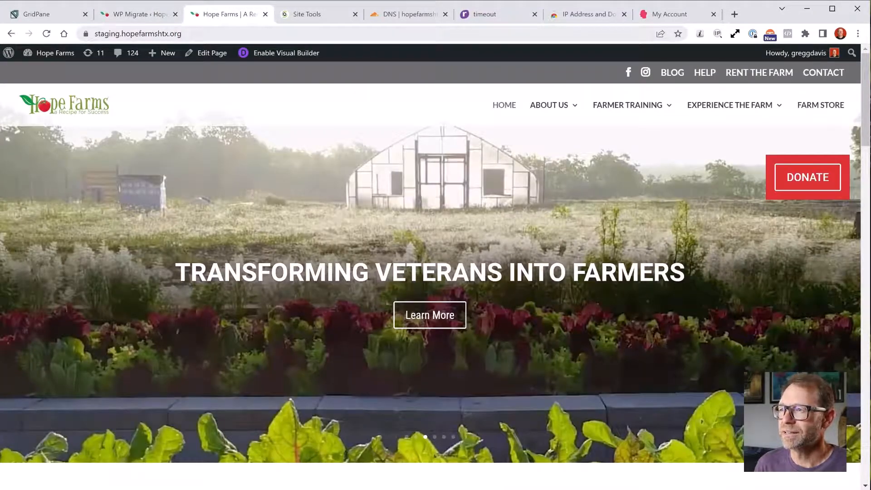
click(408, 14)
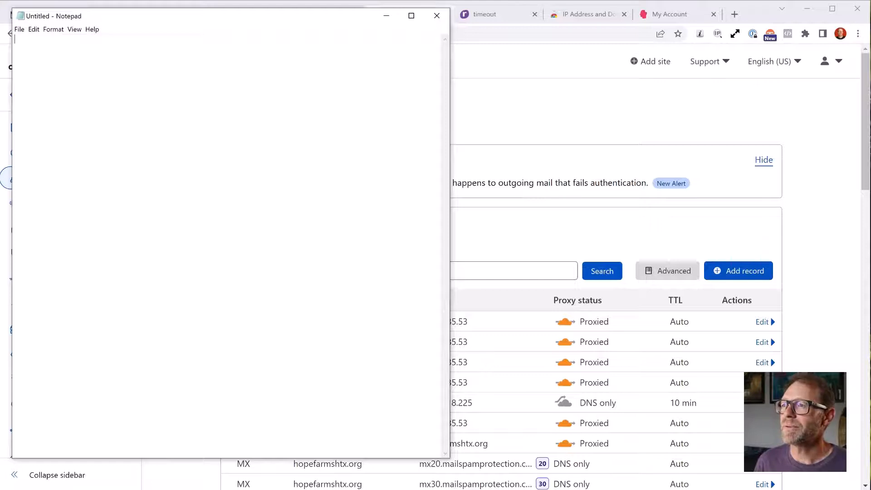
In Notepad, write a two-line note reading "right-click Notepad" and "click Run as Administrator"
mouse_move(226, 16)
mouse_down()
mouse_move(239, 29)
mouse_move(239, 18)
mouse_move(225, 20)
mouse_up()
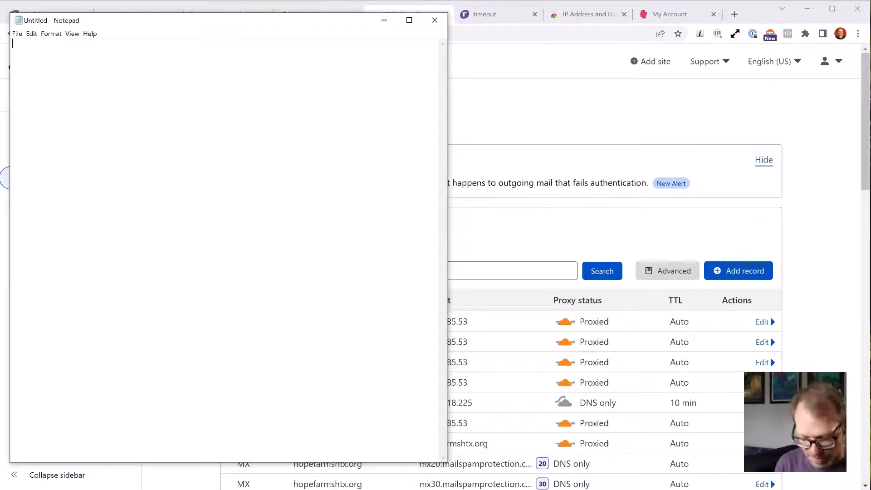
text(right-)
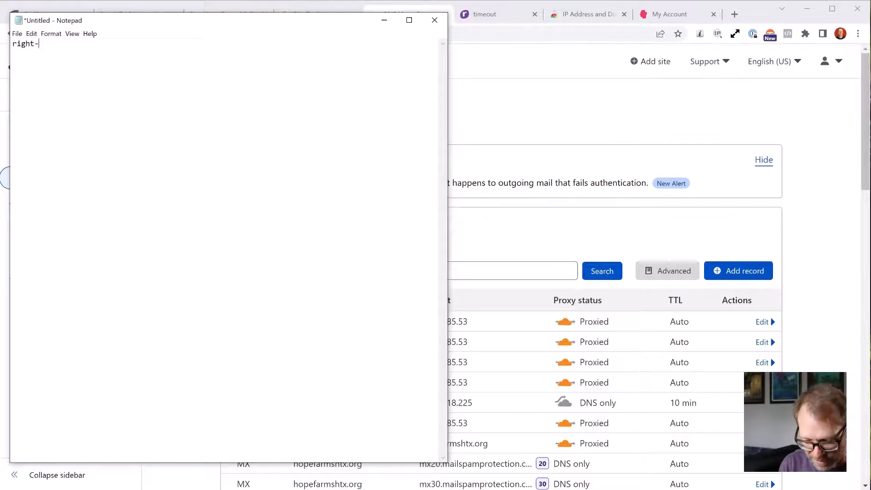
text(click Notepad)
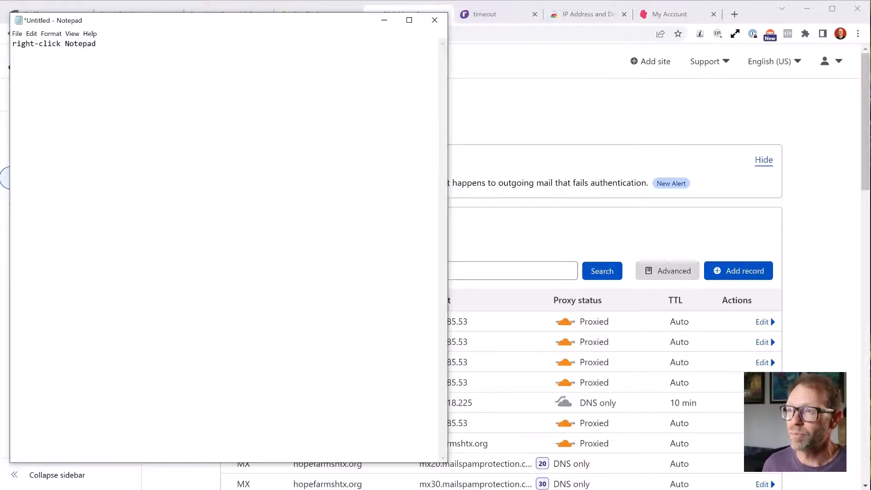
key(Return)
text(click Run as )
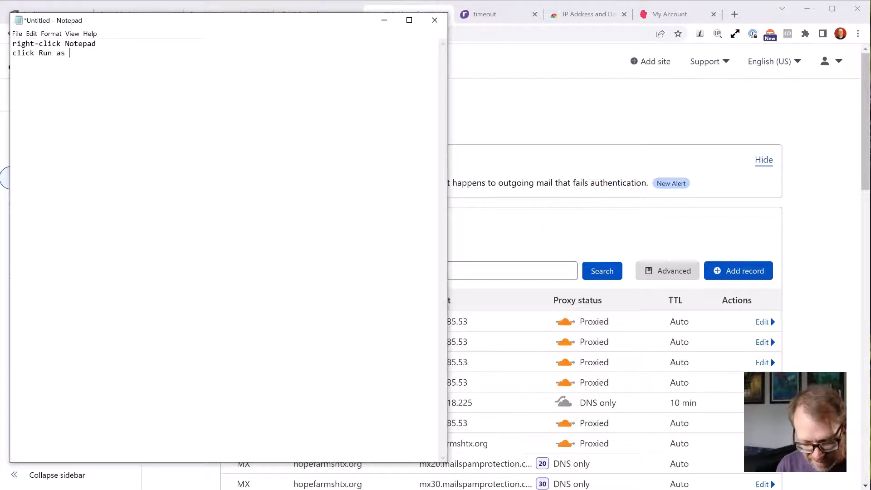
text(Administrator)
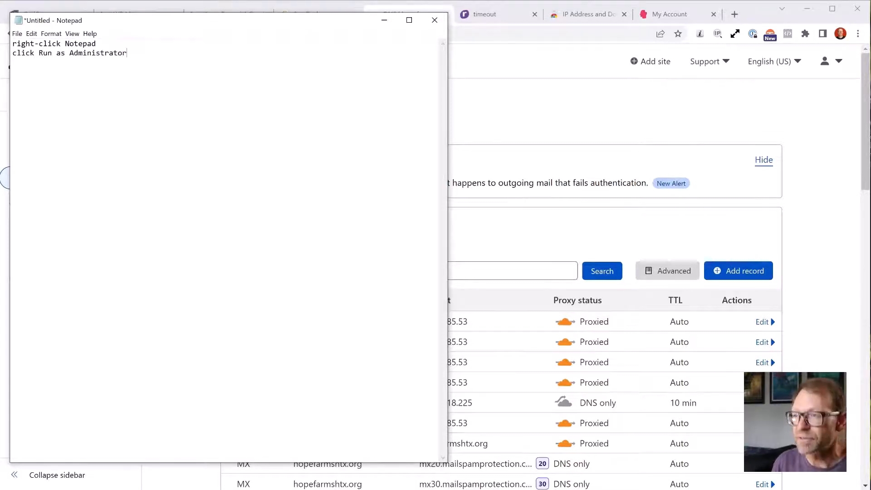
Cut both lines of the note to leave the Notepad document empty
key(shift+Left)
key(shift+Left)
key(shift+Left)
key(shift+Left)
key(shift+Left)
key(shift+Left)
key(shift+Left)
key(shift+Left)
key(shift+Left)
key(shift+Left)
key(shift+Left)
key(shift+Left)
key(shift+Left)
key(shift+Left)
key(shift+Left)
key(shift+Left)
key(shift+Left)
key(shift+Left)
key(shift+Left)
key(shift+Left)
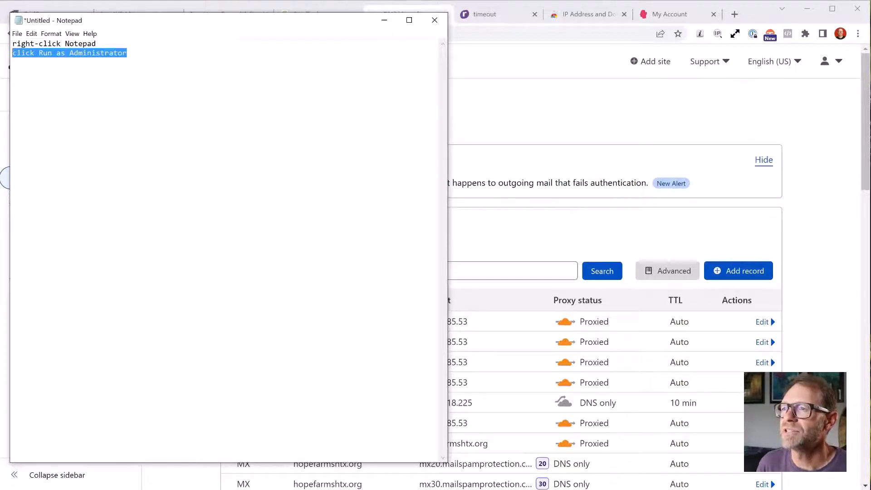
key(End)
key(shift+Up)
key(shift+Left)
key(shift+Left)
key(shift+Left)
key(shift+Left)
key(shift+Left)
key(shift+Left)
key(shift+Left)
key(shift+Left)
key(shift+Left)
key(shift+Left)
key(shift+Left)
key(shift+Left)
key(shift+Left)
key(shift+Left)
key(shift+Left)
key(shift+Left)
key(shift+Left)
key(shift+Left)
key(shift+Left)
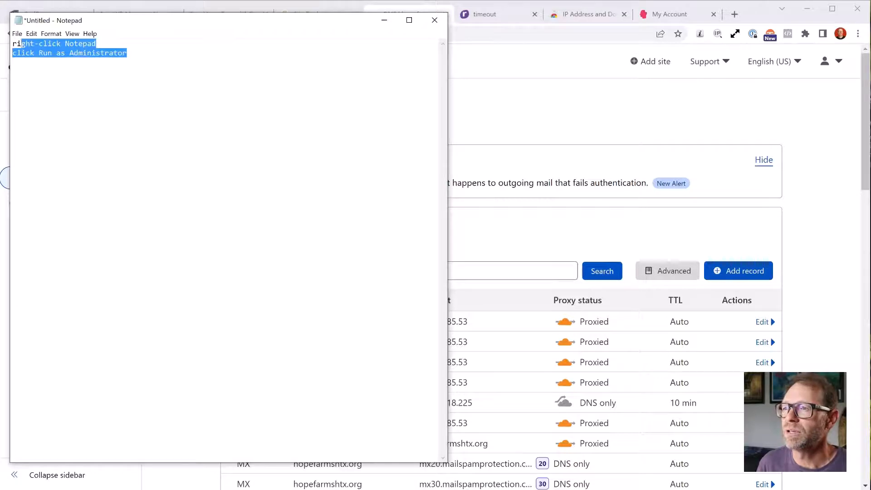
key(ctrl+x)
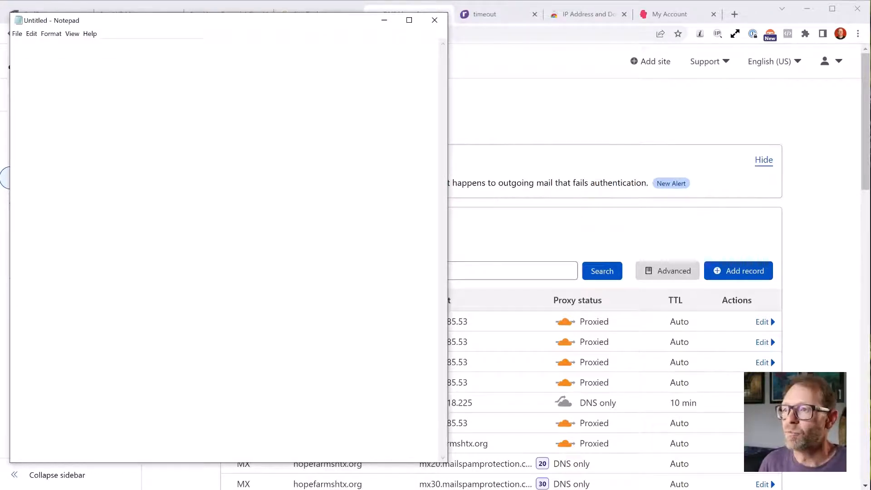
Start opening a file in Notepad and browse to the C:\Windows\System32\drivers\etc folder
key(alt+f)
key(Down)
key(Down)
key(Return)
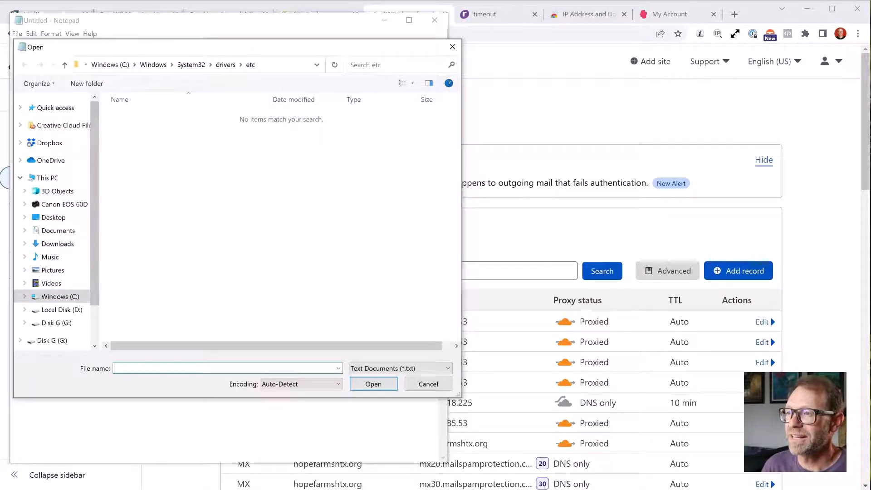
click(60, 297)
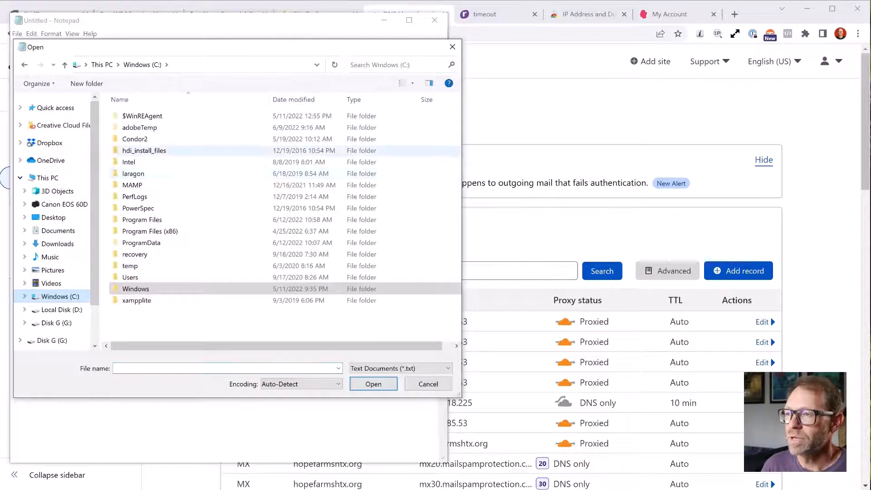
click(135, 289)
double_click(136, 290)
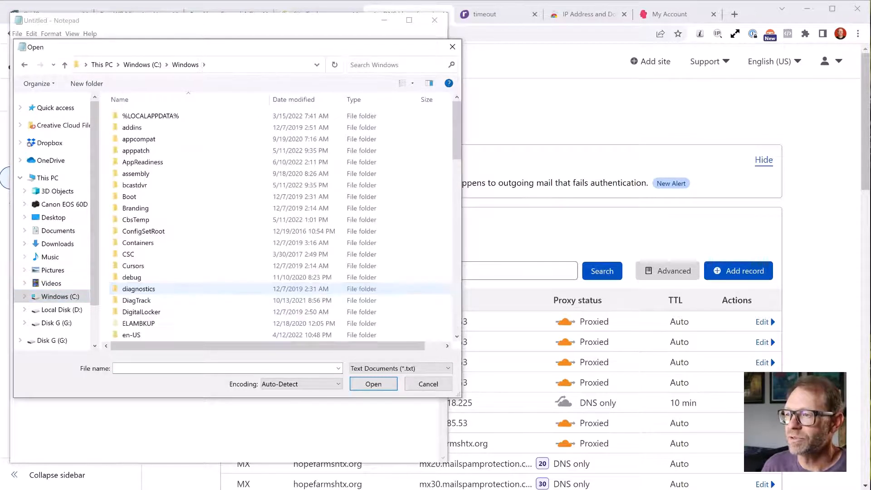
scroll(172, 220, down, 20)
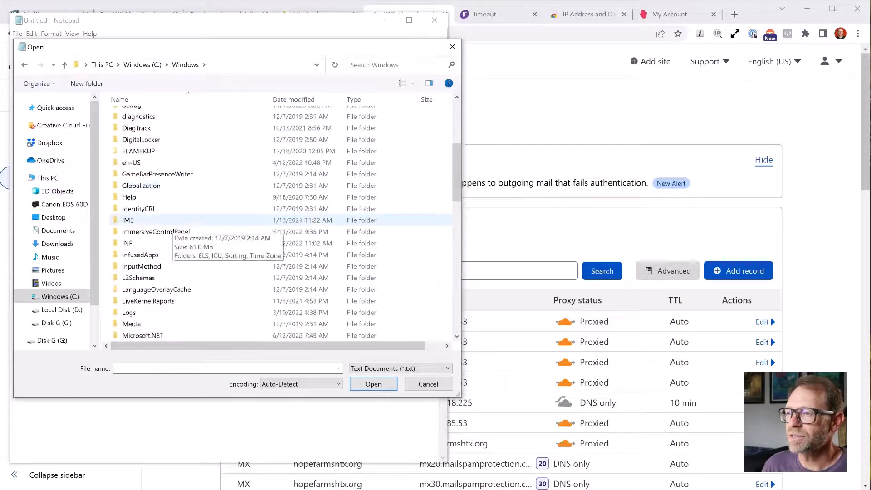
scroll(136, 237, down, 2)
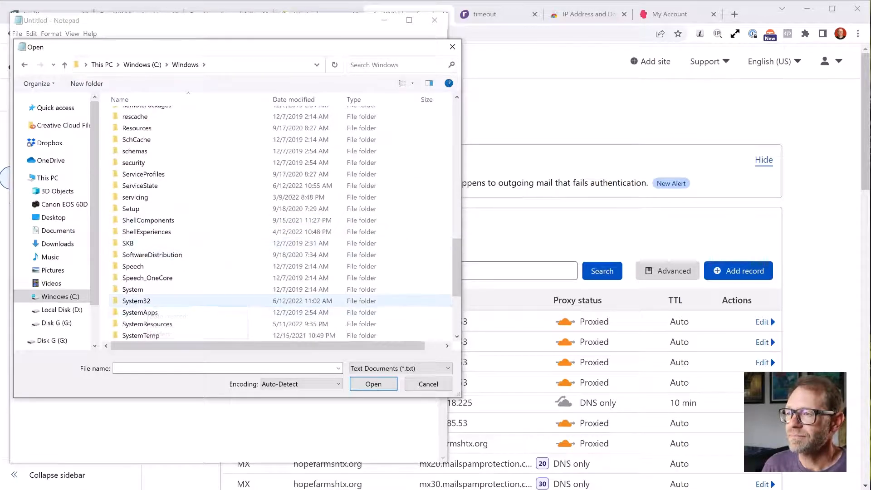
double_click(137, 301)
scroll(136, 247, down, 5)
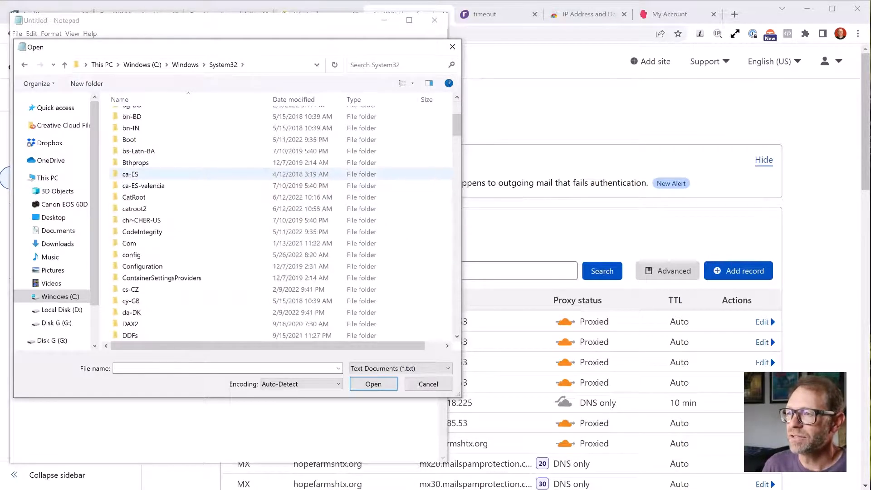
scroll(136, 255, down, 2)
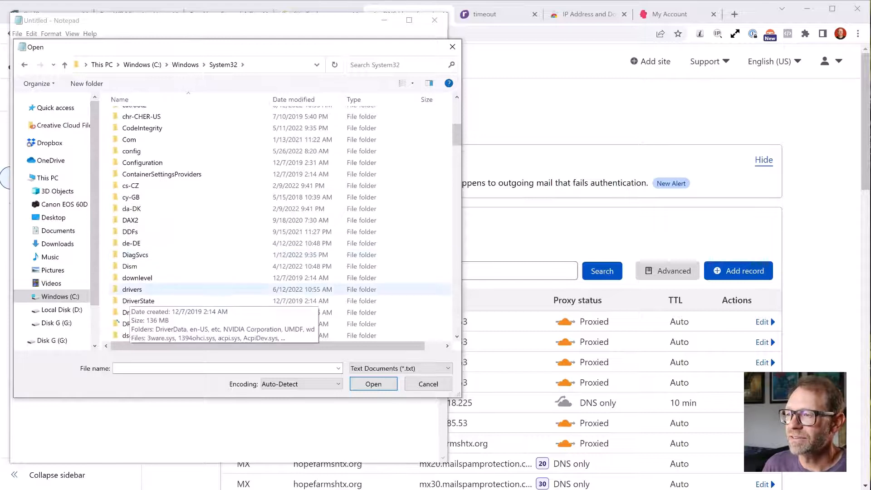
double_click(136, 289)
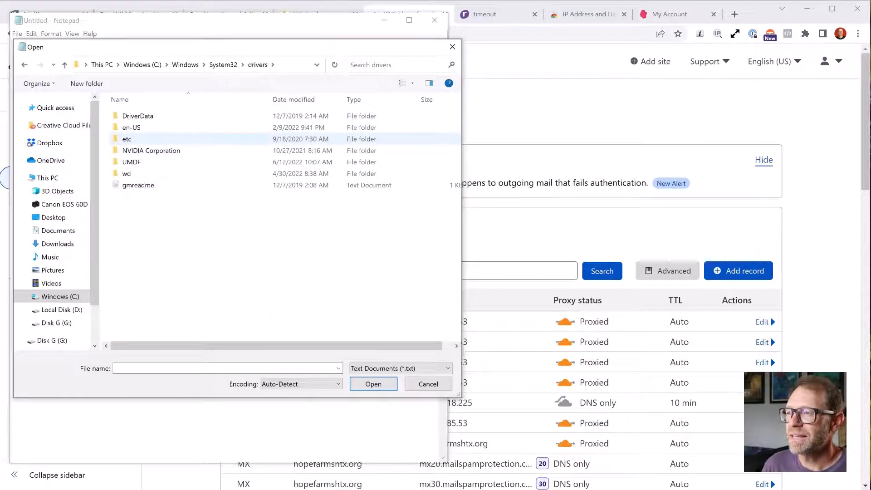
double_click(136, 139)
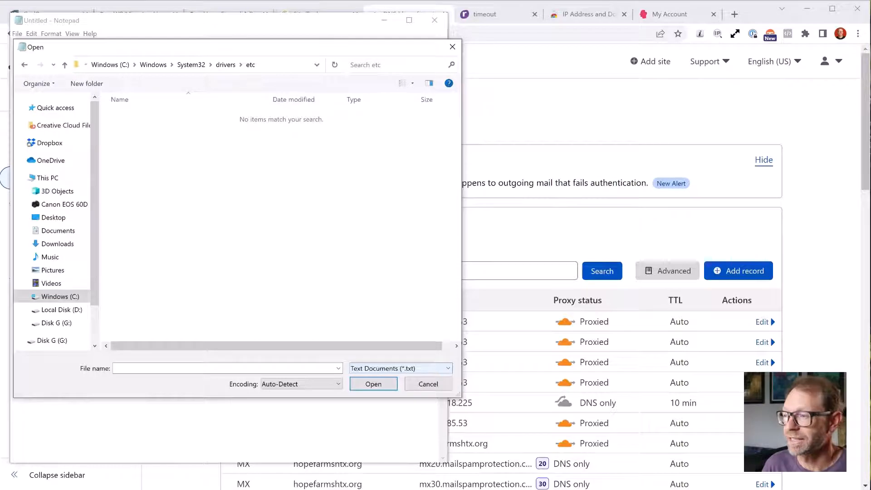
Show all file types in the etc folder and open the hosts file
click(399, 368)
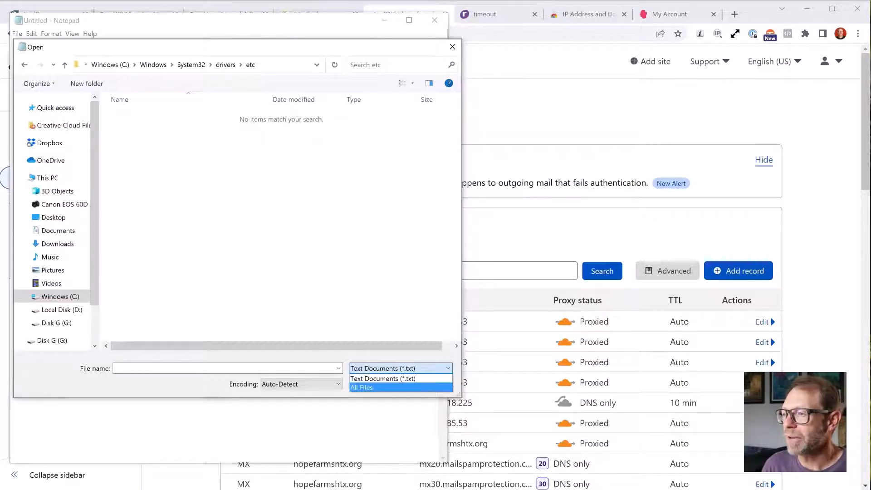
click(374, 387)
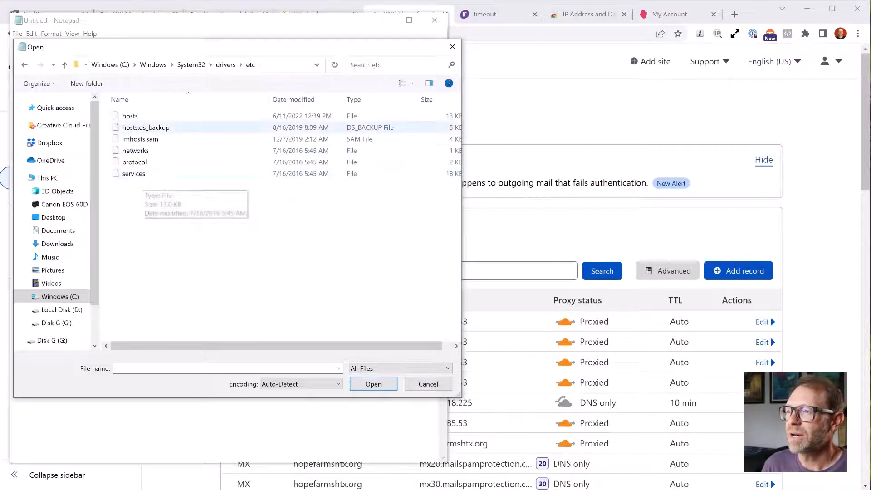
click(130, 117)
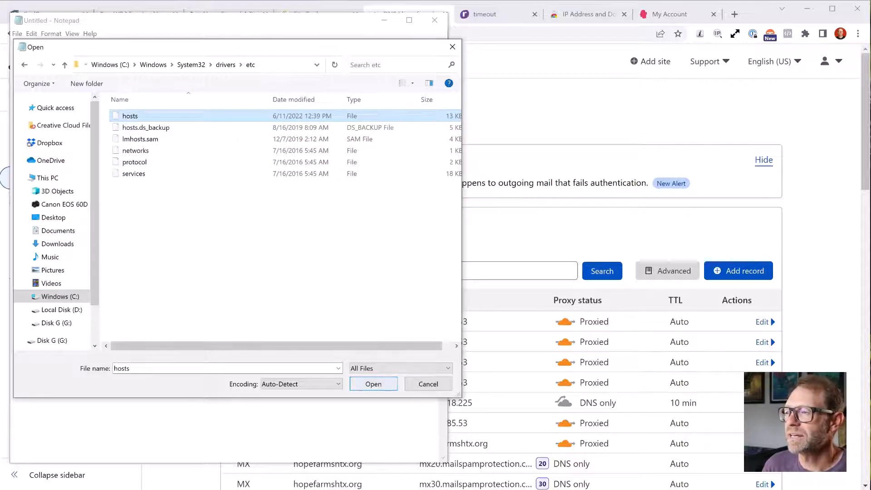
key(Return)
Examine the hosts file's introductory comments and the 127.0.0.1 localhost entry
scroll(230, 249, down, 2)
scroll(230, 249, up, 2)
drag(21, 44, 13, 239)
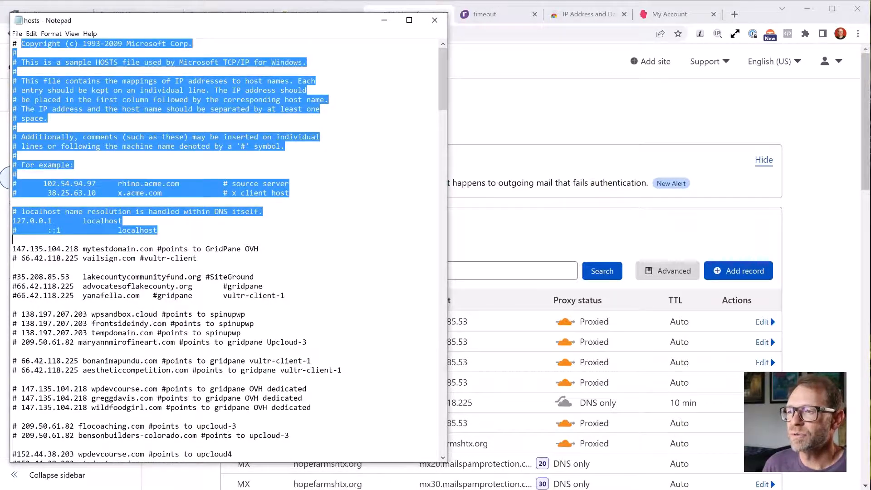
click(56, 221)
drag(52, 222, 13, 221)
click(49, 221)
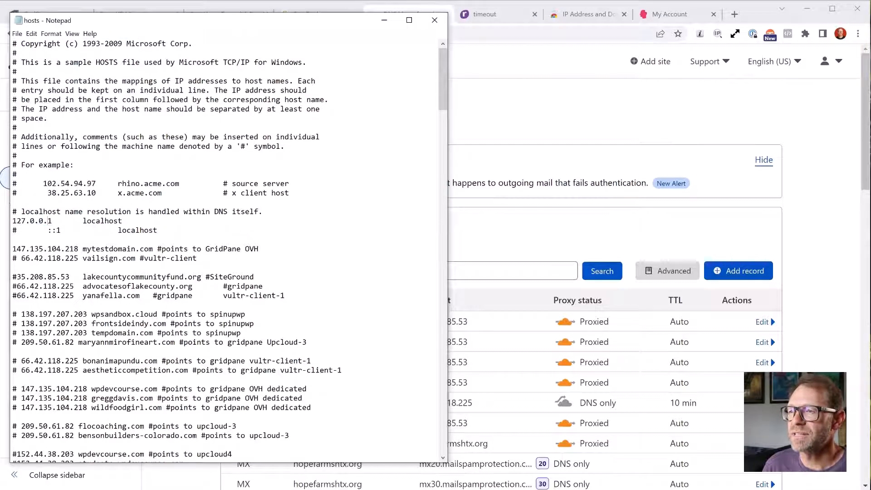
drag(82, 221, 121, 221)
click(122, 221)
Look through the hosts file's DesktopServer, Laragon and Local by Flywheel entries
scroll(227, 249, down, 12)
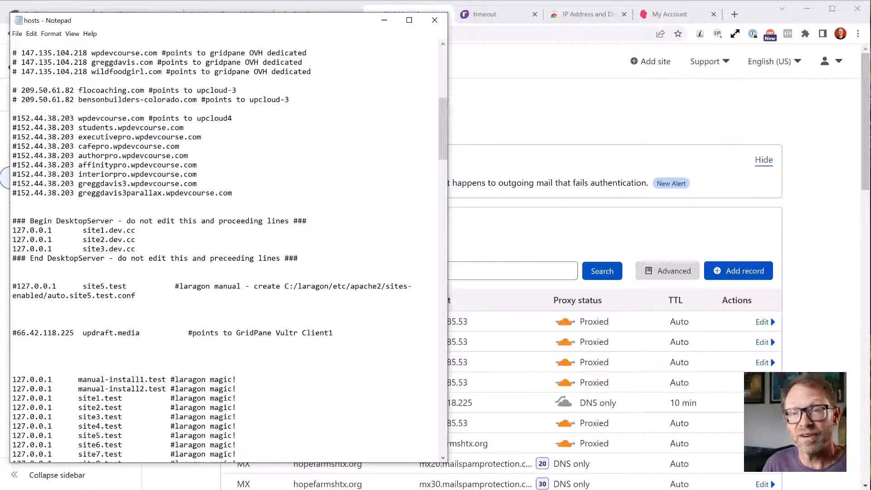
drag(30, 220, 114, 221)
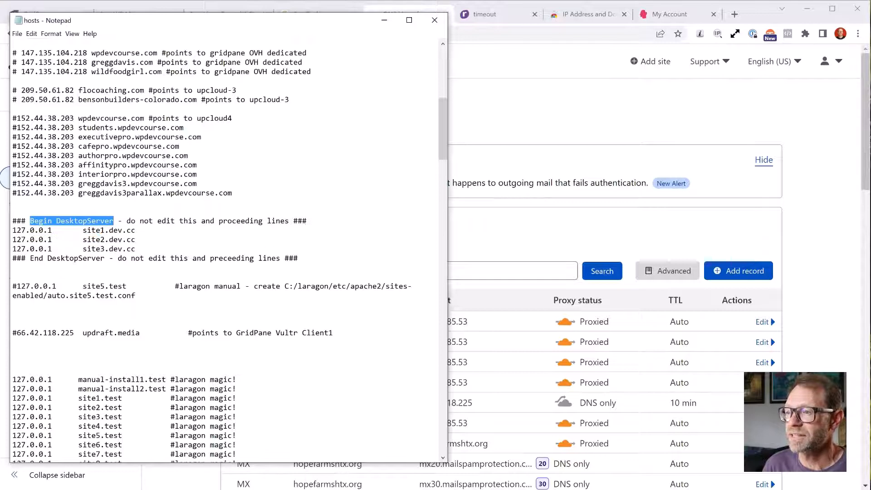
scroll(227, 250, down, 4)
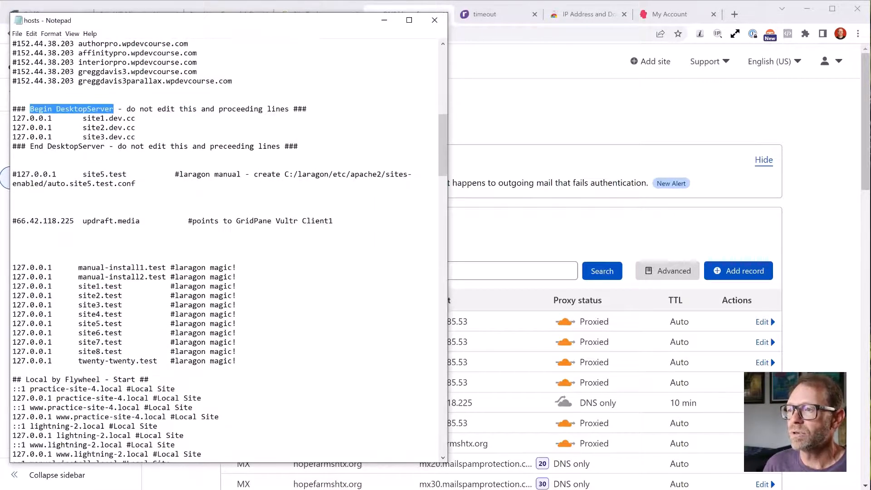
drag(184, 286, 213, 296)
click(202, 296)
scroll(227, 249, down, 2)
drag(26, 324, 100, 324)
click(101, 324)
scroll(149, 156, down, 6)
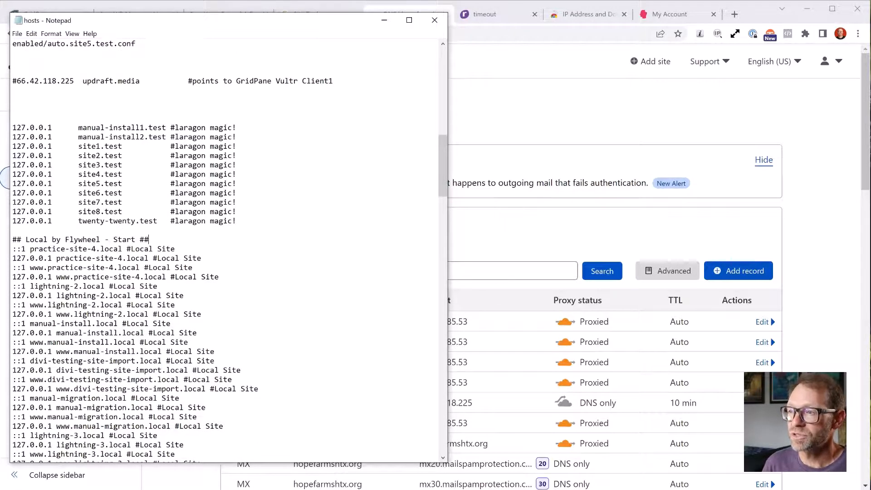
scroll(149, 155, up, 20)
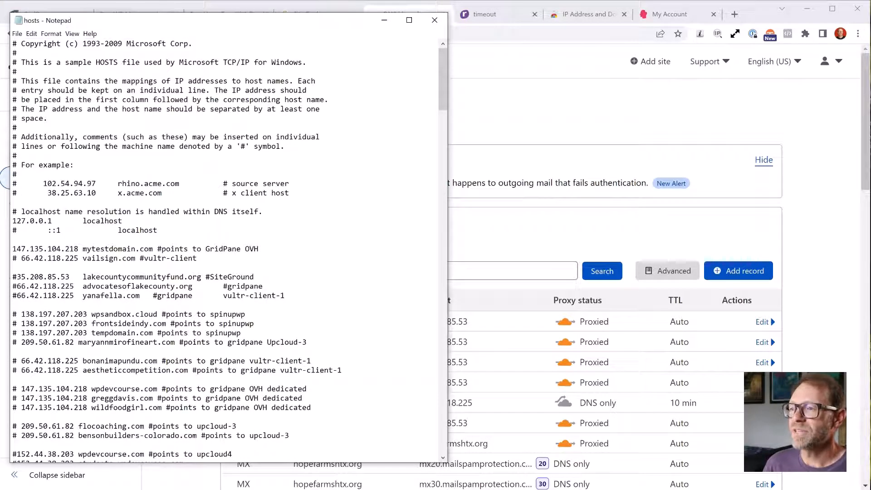
Insert two line breaks after the "::1 localhost" line to make room for a new entry
drag(157, 230, 13, 205)
click(13, 203)
click(157, 230)
key(Return)
key(Return)
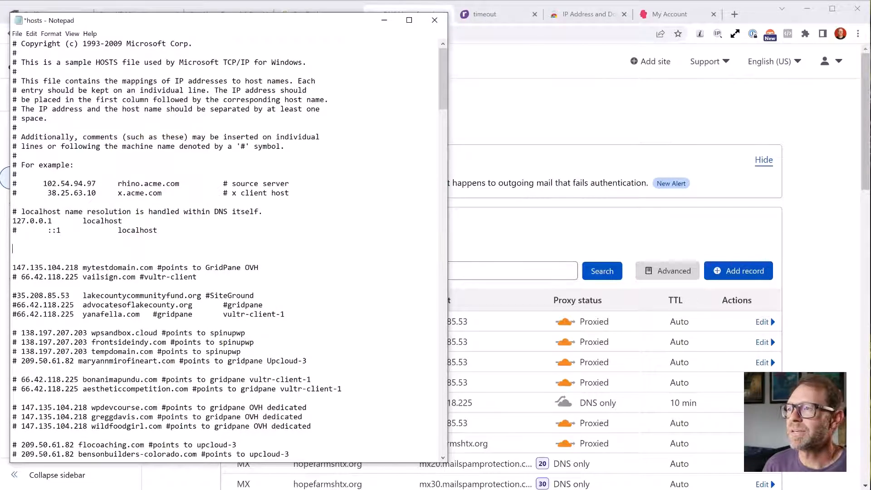
Switch to GridPane's sites page, search the active sites for "hopef" and copy the IP address of hopefarmshtx.org
drag(227, 20, 327, 18)
click(46, 15)
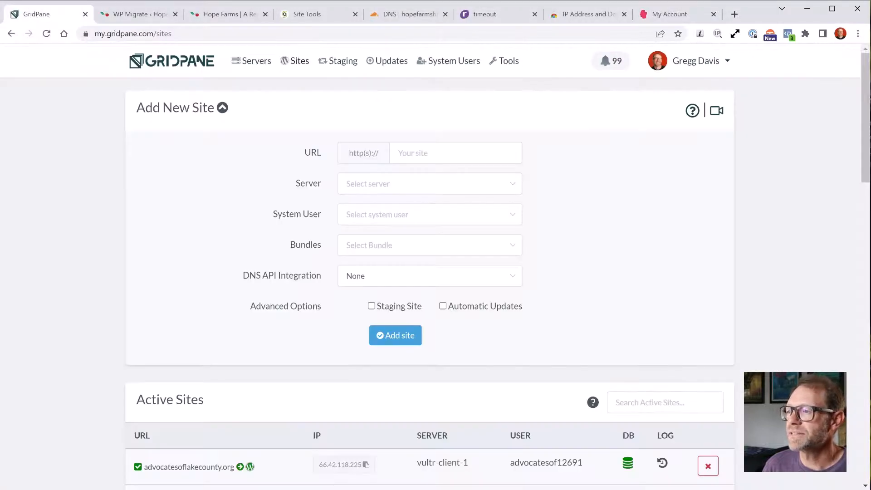
scroll(430, 267, down, 3)
click(666, 292)
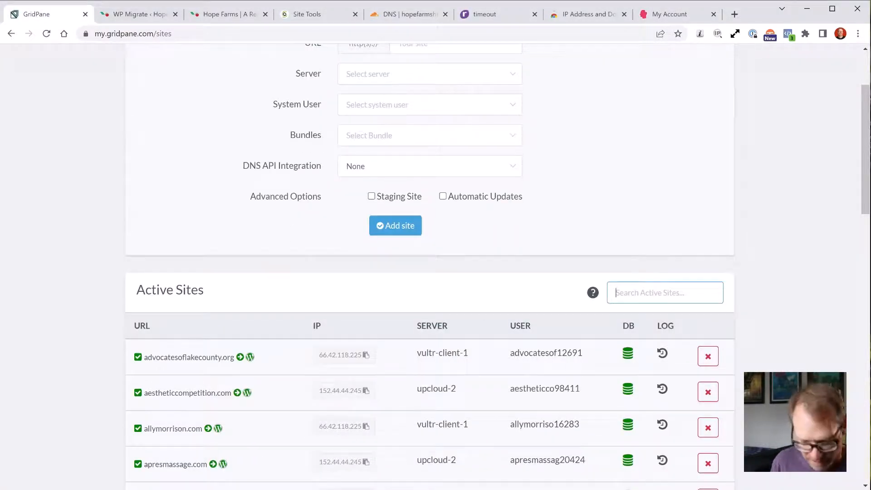
text(hopef)
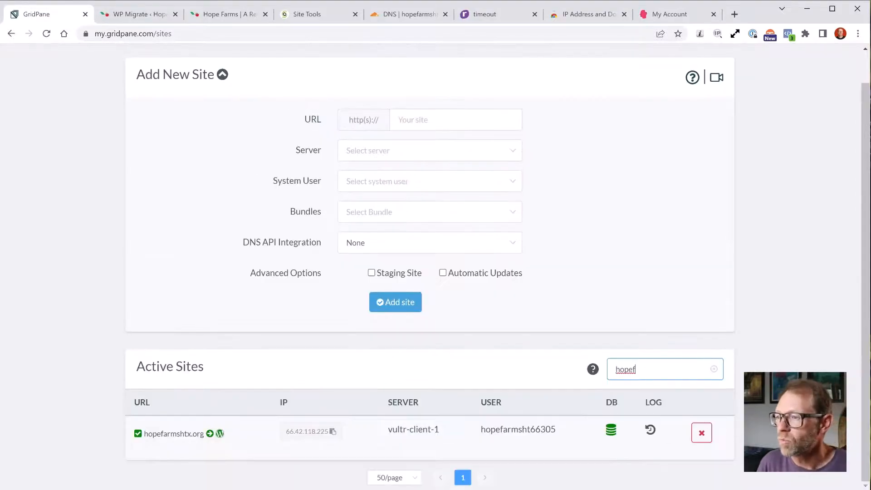
click(332, 431)
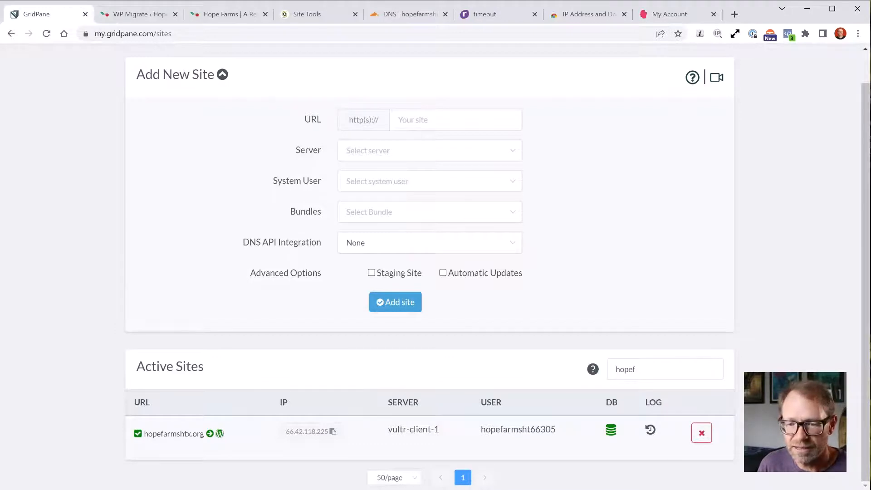
Return to the hosts file in Notepad and add the entry "66.42.118.225 hopefarmshtx.org" on the empty line
key(alt+Tab)
drag(291, 18, 198, 22)
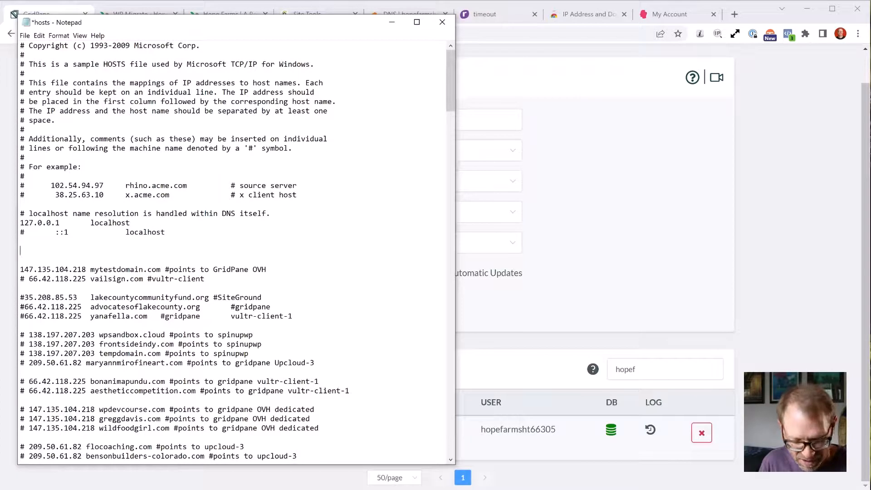
key(ctrl+v)
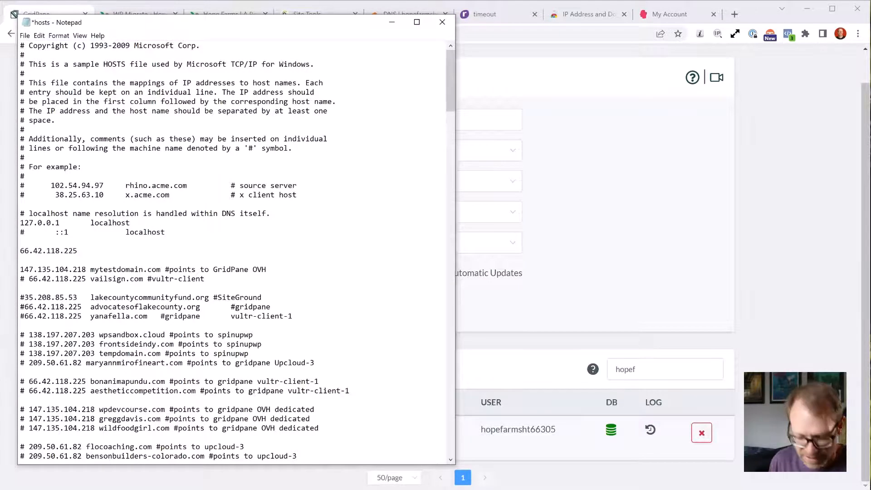
text(hopefa)
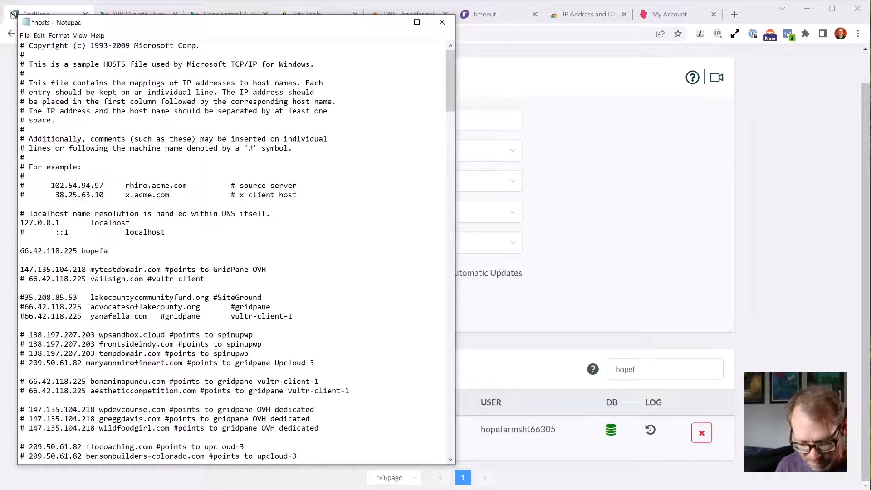
text(rmshtx.org)
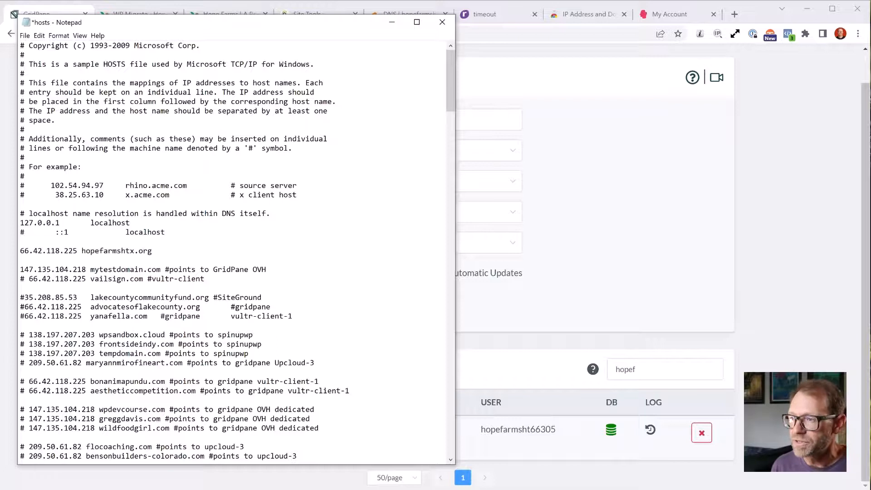
Append the comment "#gridpane vultr-client-1" to the hopefarmshtx.org entry, reusing the comment text of an existing entry
text( #)
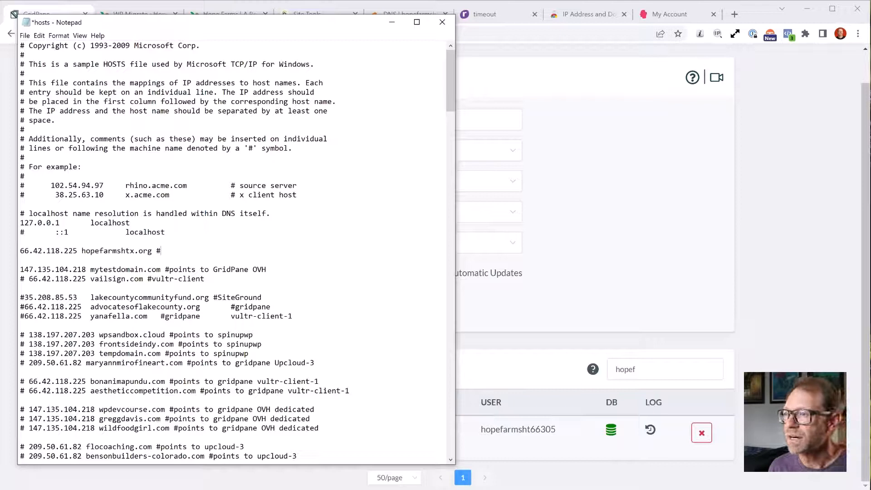
drag(200, 317, 292, 316)
click(162, 251)
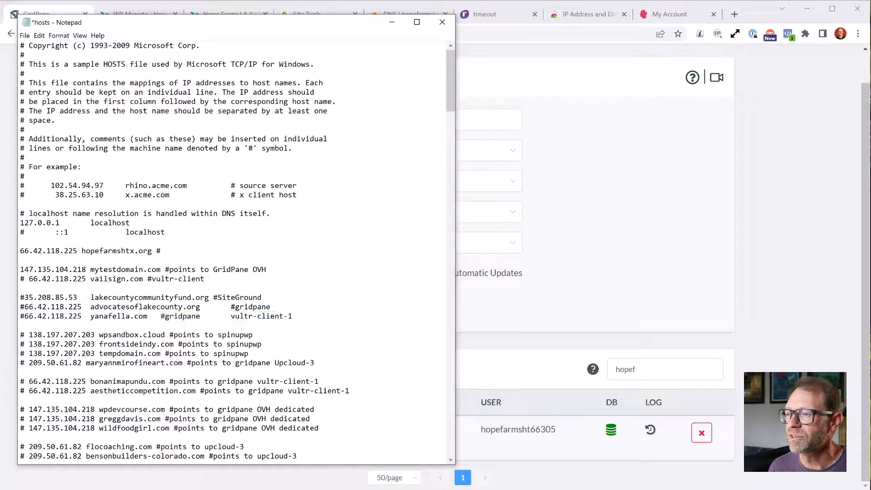
drag(165, 317, 292, 317)
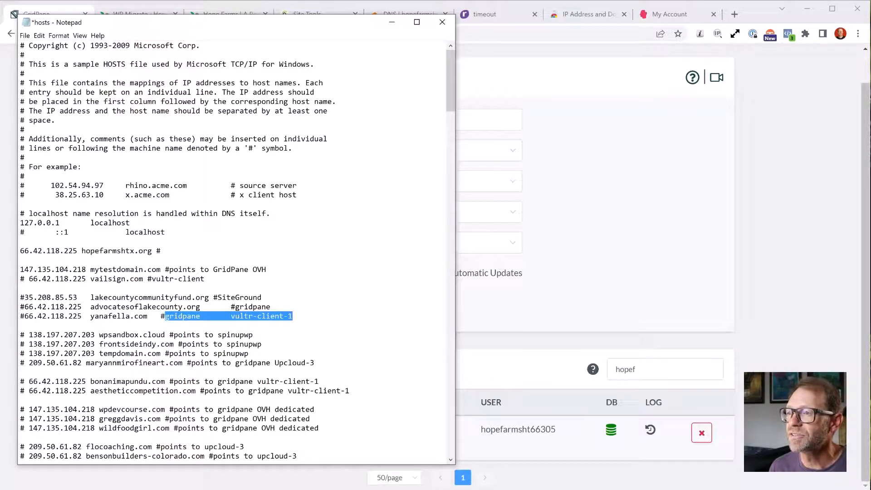
click(161, 251)
key(ctrl+v)
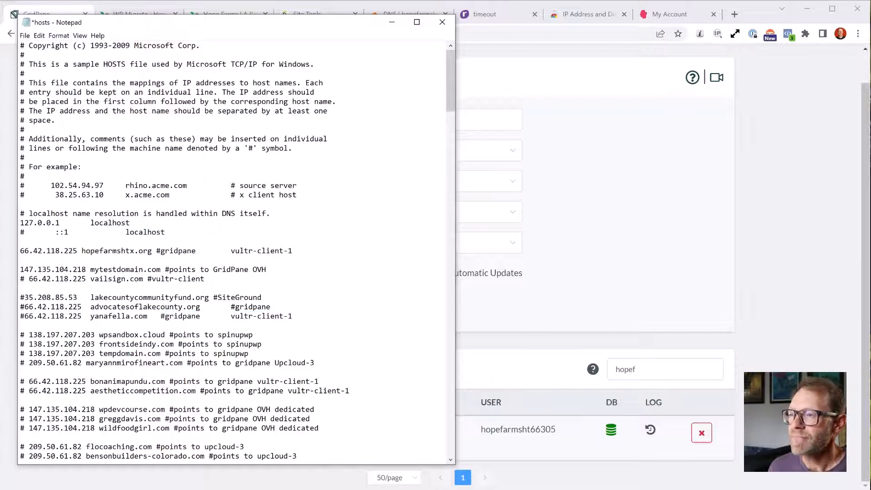
Save the edited hosts file under its existing name
key(alt+f)
key(Down)
key(Down)
key(Down)
key(Down)
key(Up)
key(Return)
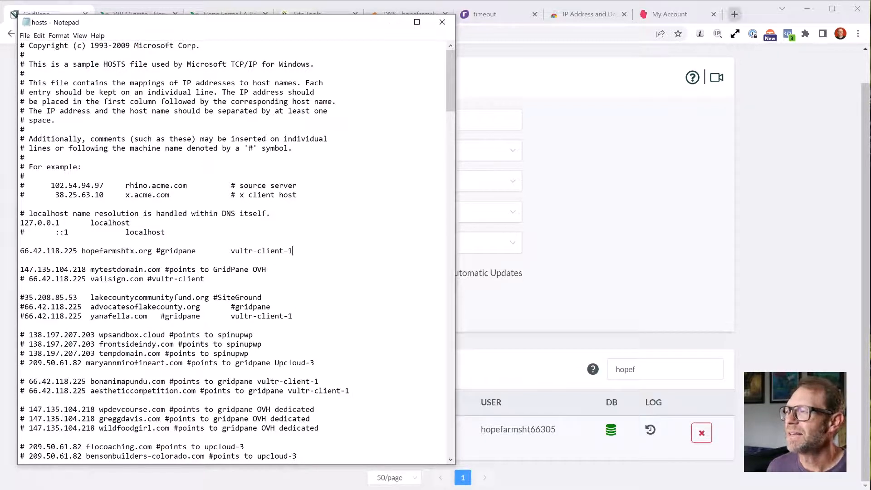
Load hopefarmshtx.org in a new browser tab and check its server IP with the DNSlytics extension
click(735, 14)
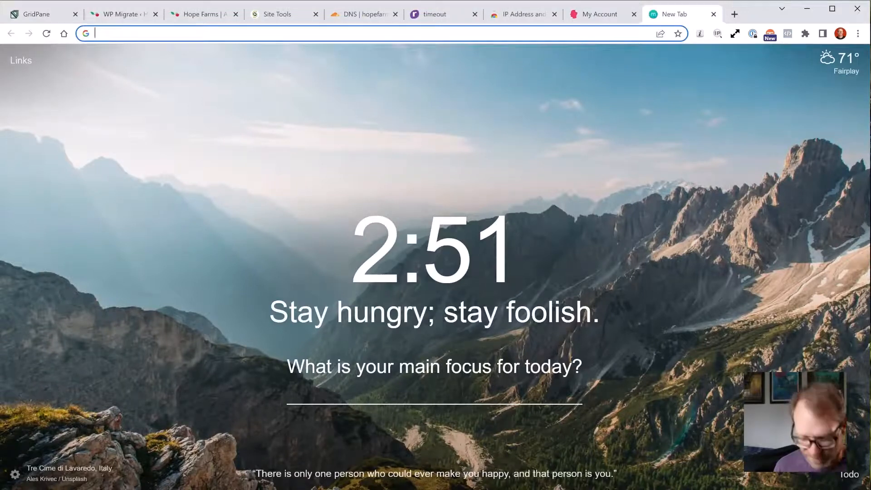
text(hopefarms)
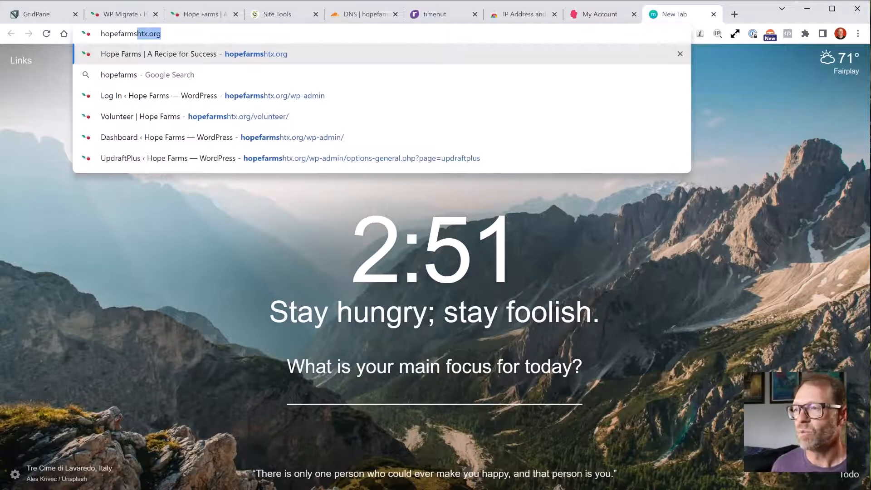
key(Return)
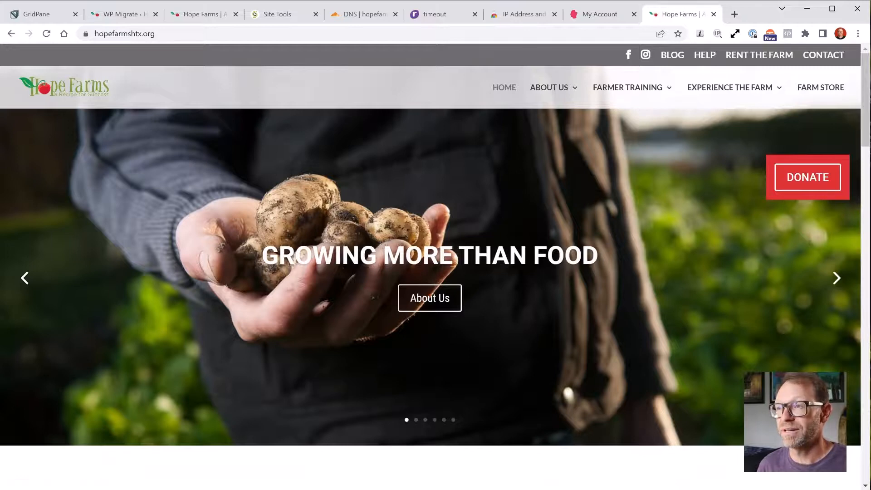
scroll(436, 272, down, 10)
scroll(436, 273, up, 10)
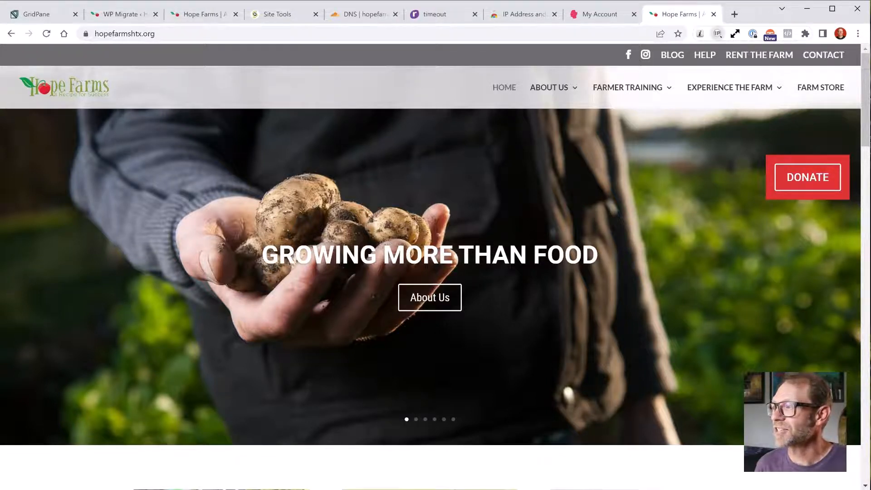
click(718, 33)
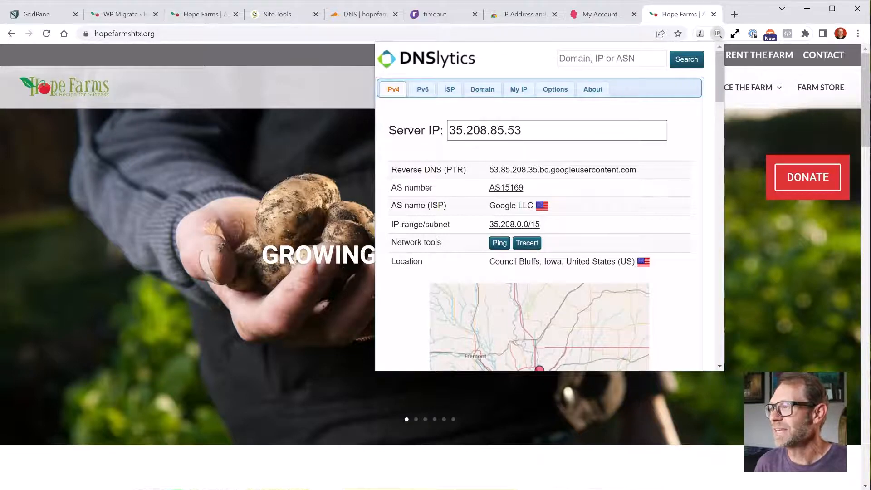
click(717, 33)
Look through the hopefarmshtx.org home page and the Mission page under About Us for content and layout
scroll(430, 267, down, 7)
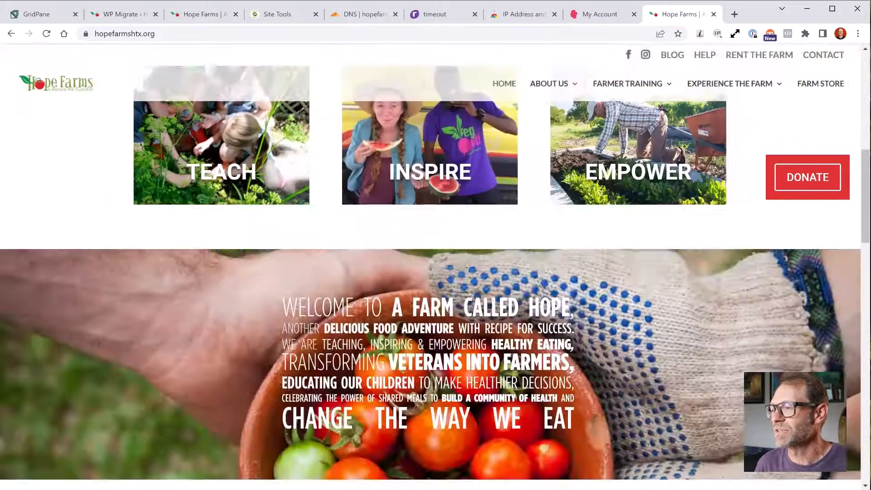
scroll(430, 267, down, 20)
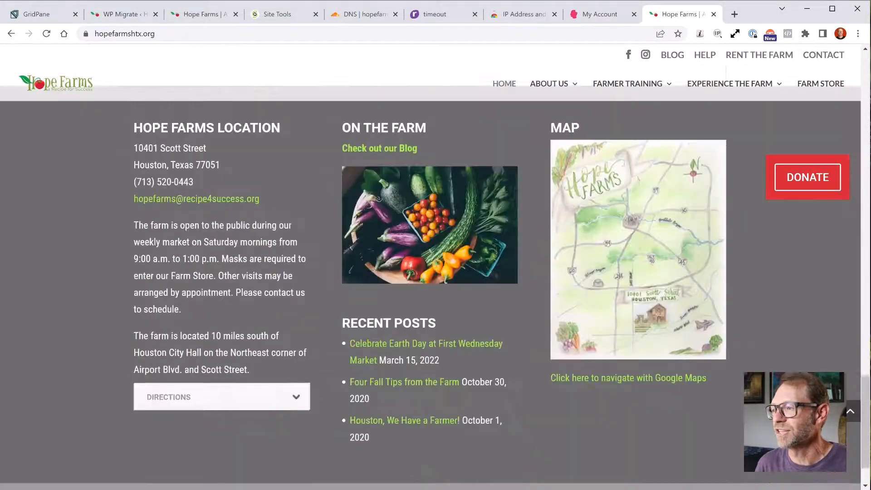
scroll(431, 267, up, 20)
mouse_move(550, 84)
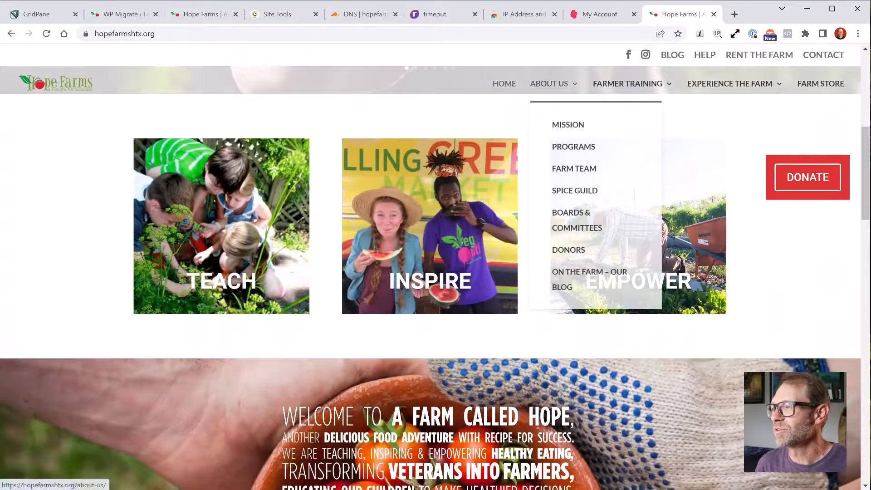
click(568, 125)
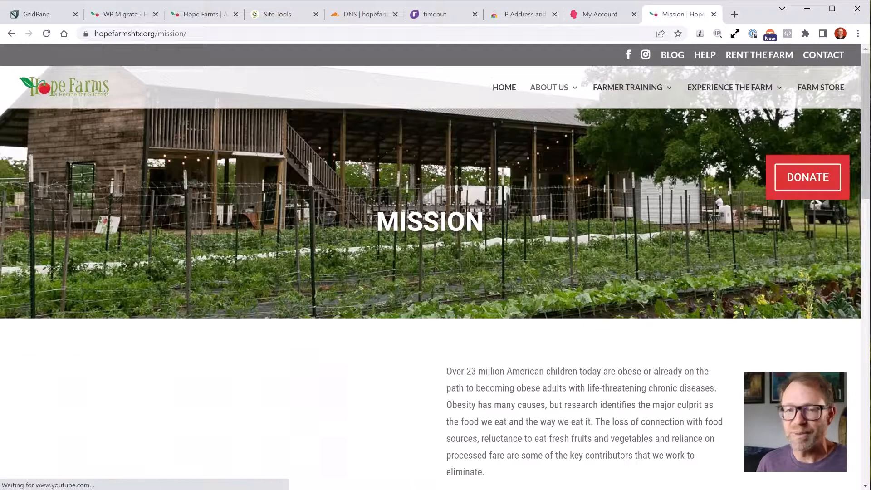
scroll(435, 267, down, 18)
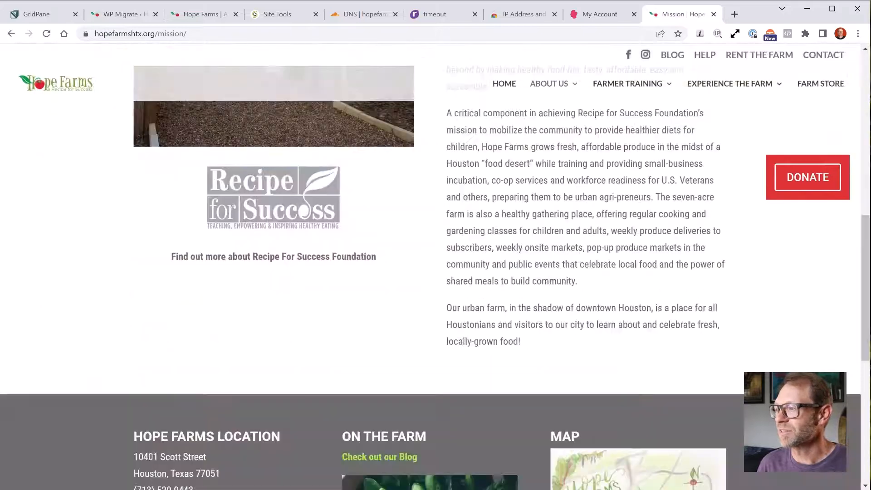
scroll(434, 266, up, 5)
drag(521, 311, 493, 311)
click(494, 312)
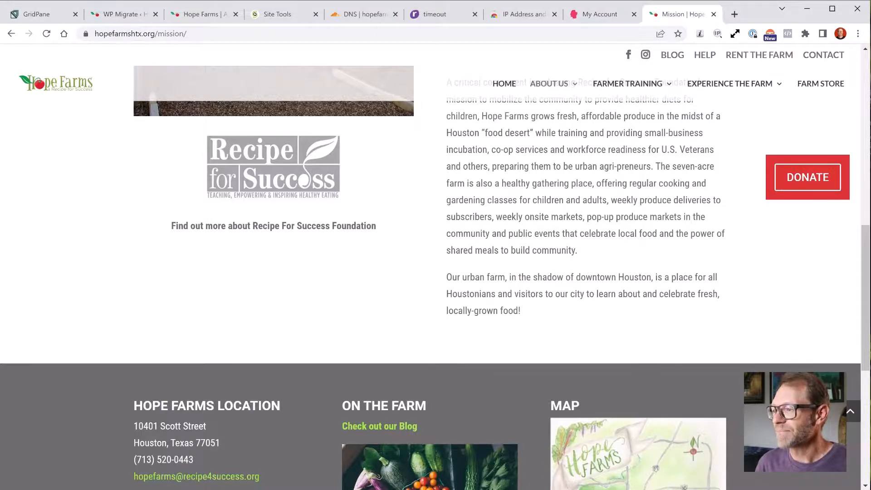
Load hopefarmshtx.org again in a fresh browser tab and look over the whole home page
key(alt+Tab)
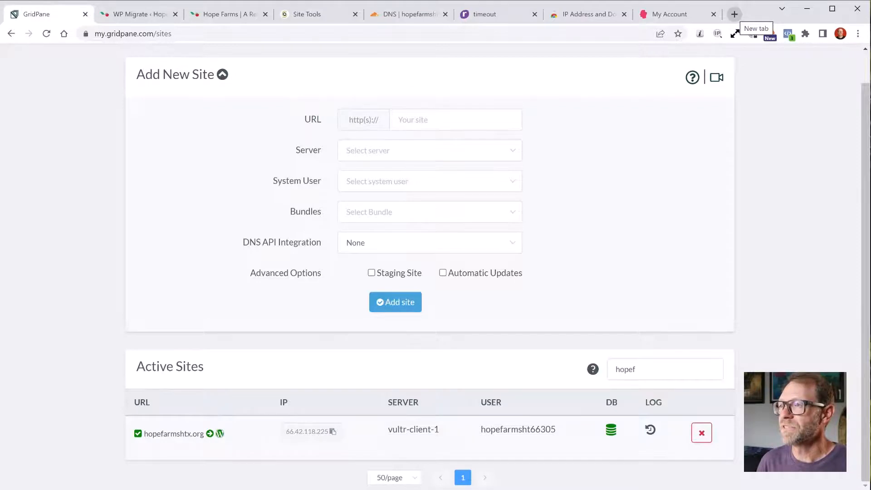
click(735, 15)
text(hopefarmshtx.org)
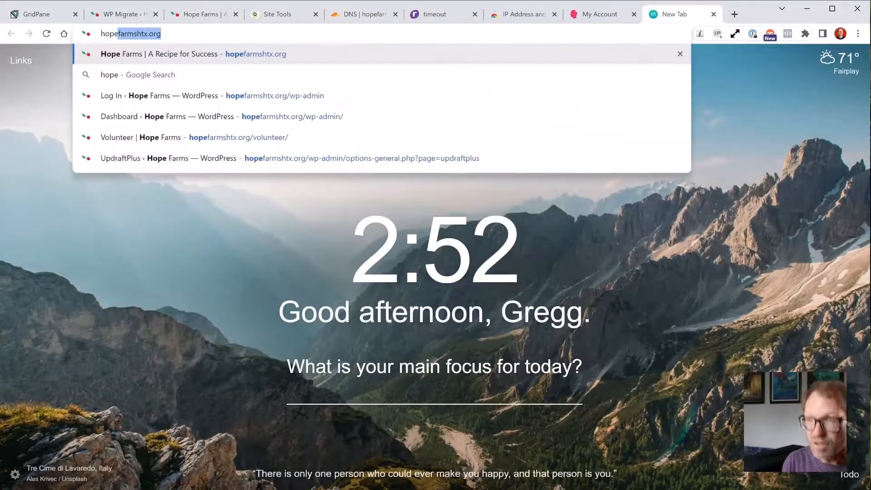
key(Return)
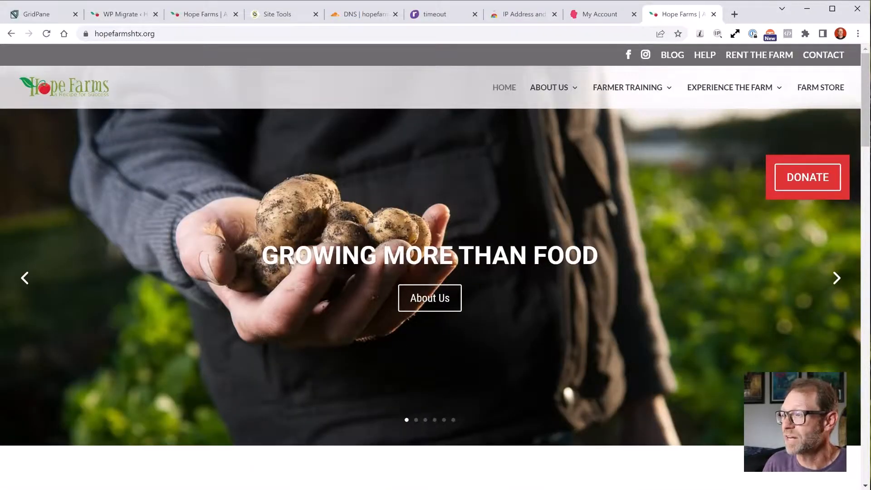
scroll(436, 272, down, 20)
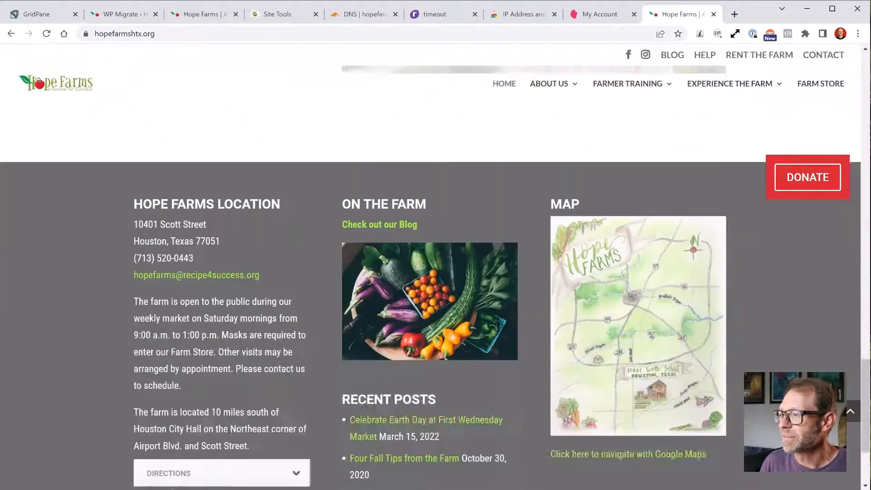
scroll(590, 272, down, 3)
scroll(591, 273, up, 10)
Open the Mission page under About Us and check its content
mouse_move(550, 84)
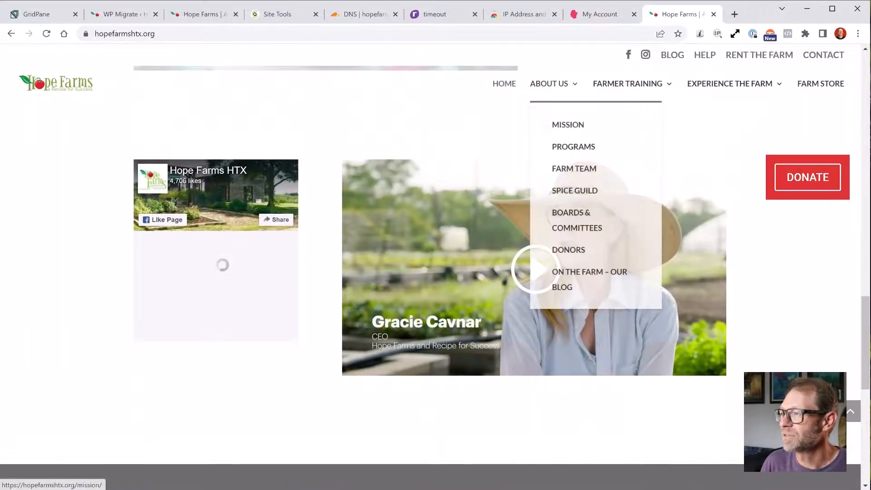
click(568, 124)
scroll(568, 125, down, 10)
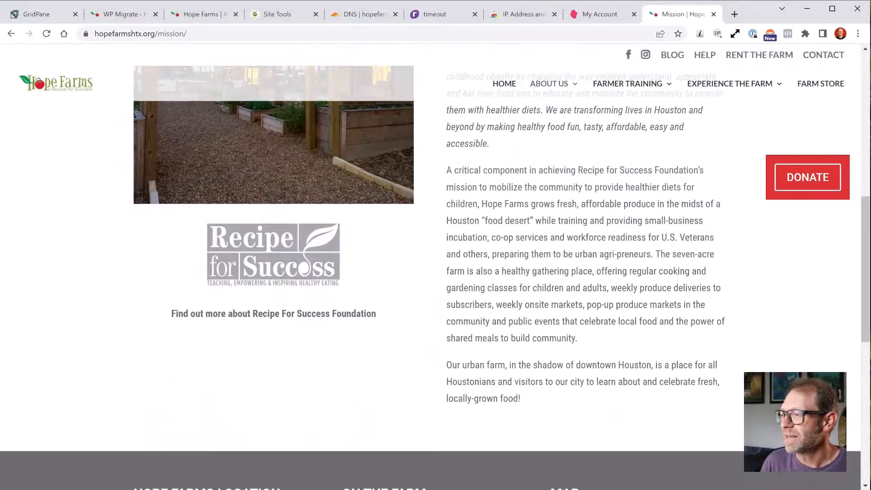
scroll(435, 267, up, 10)
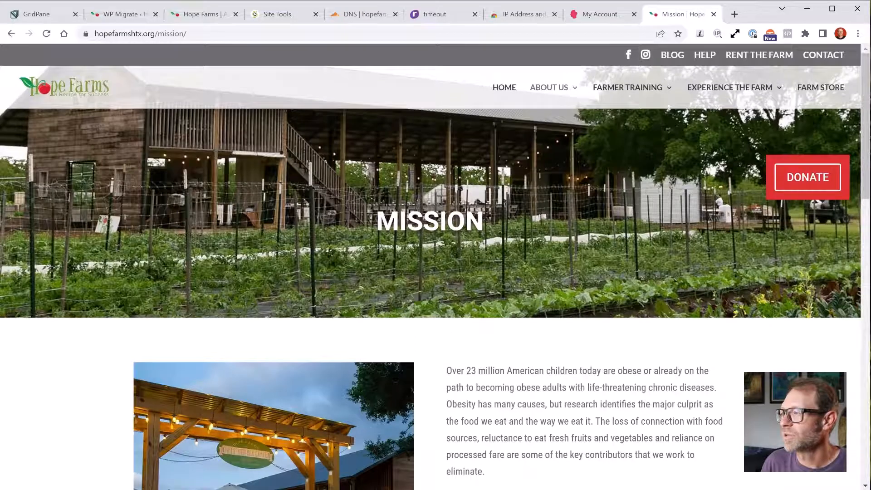
right_click(797, 386)
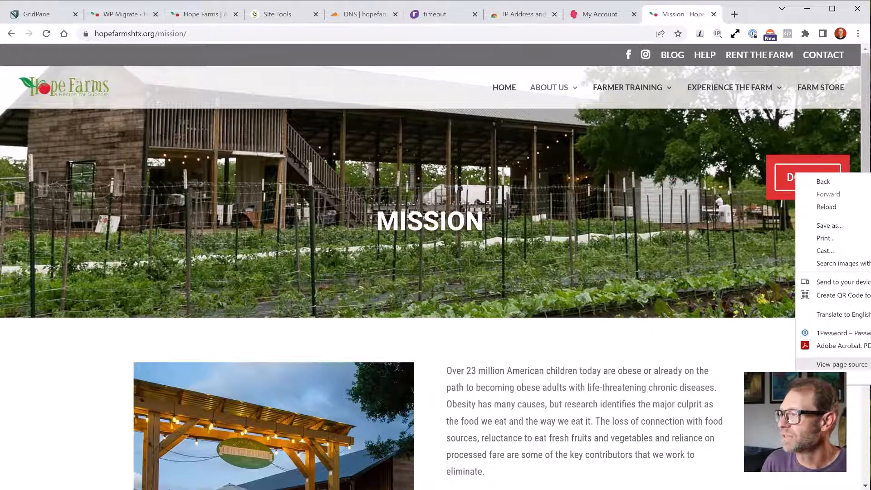
click(817, 377)
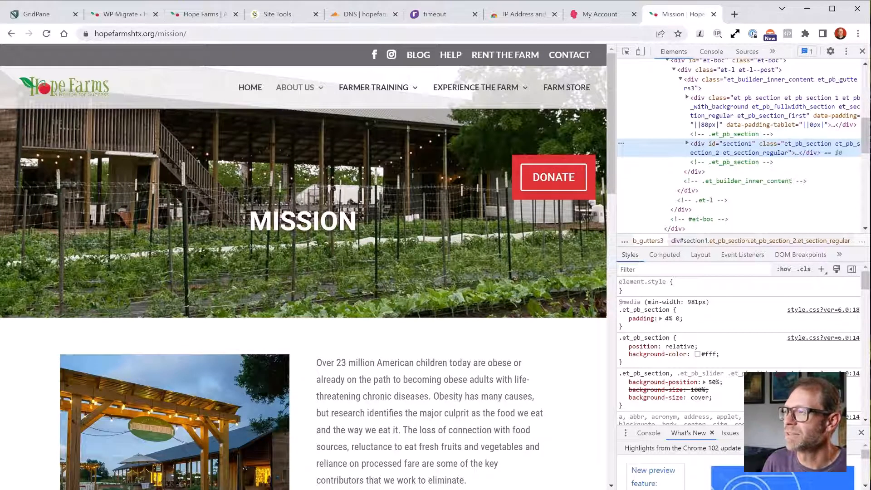
click(858, 34)
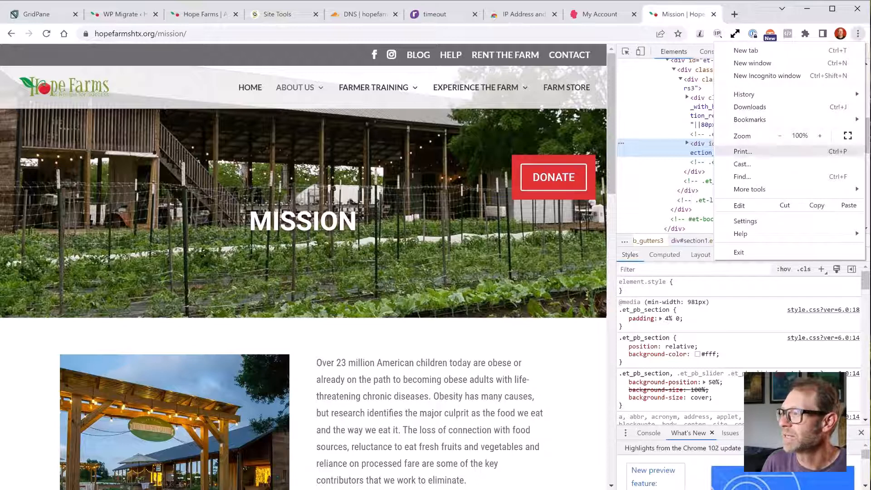
mouse_move(772, 189)
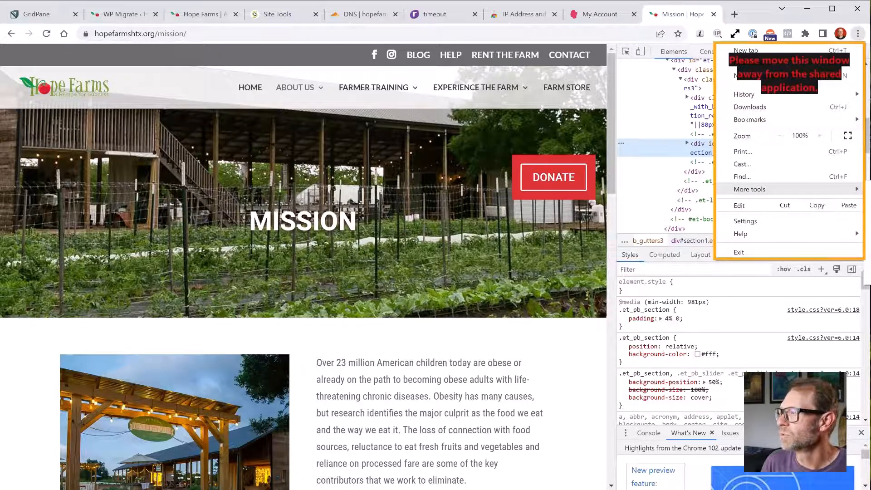
click(868, 278)
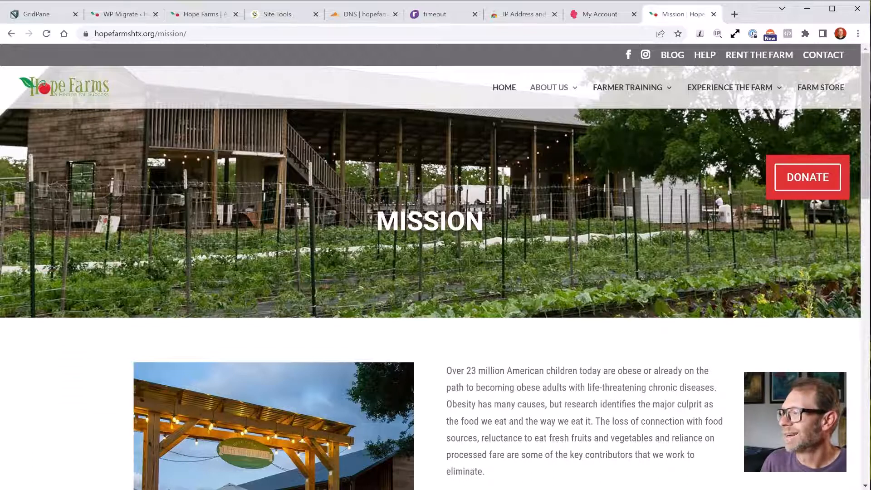
Open the developer tools on the Mission page, then empty the browser cache and hard reload the page
click(858, 33)
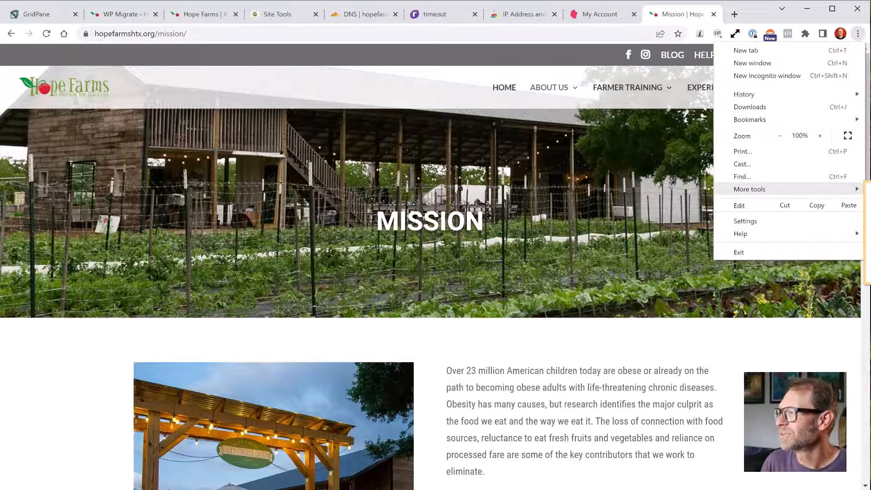
click(869, 276)
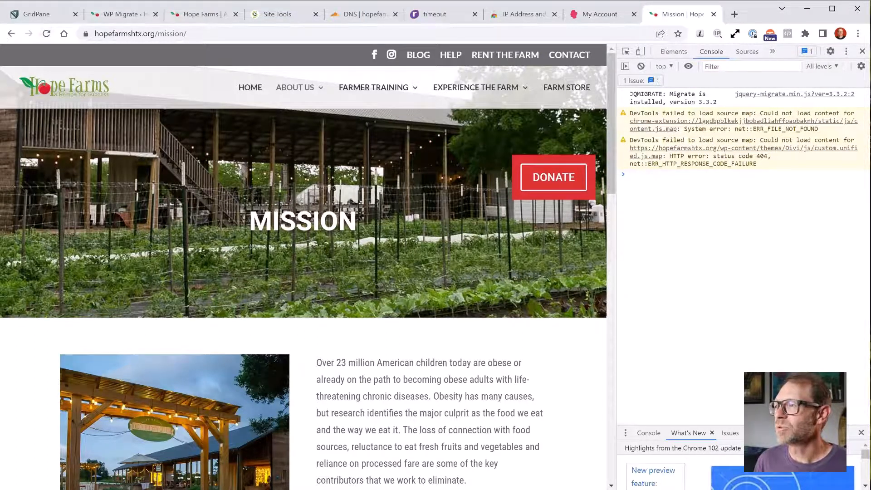
right_click(46, 34)
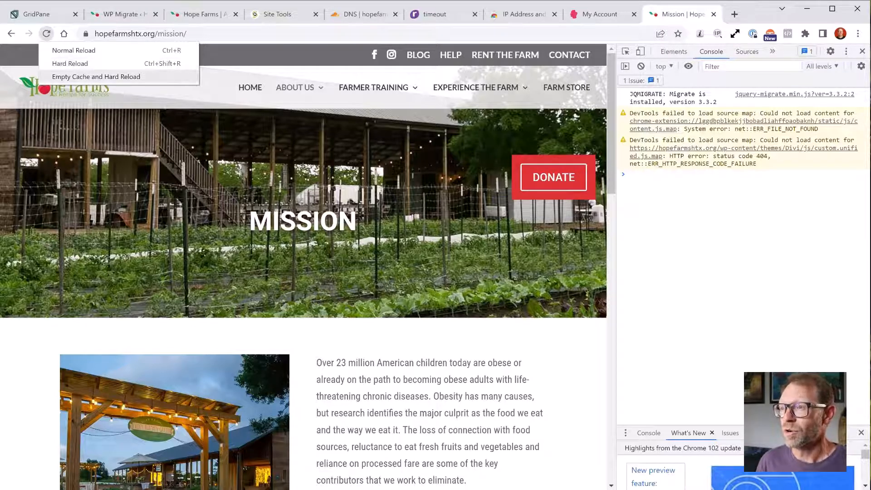
click(96, 76)
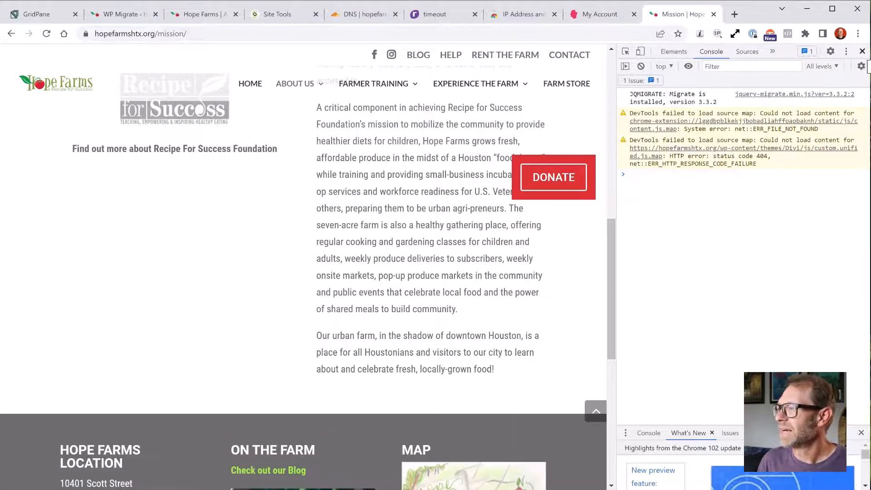
key(F12)
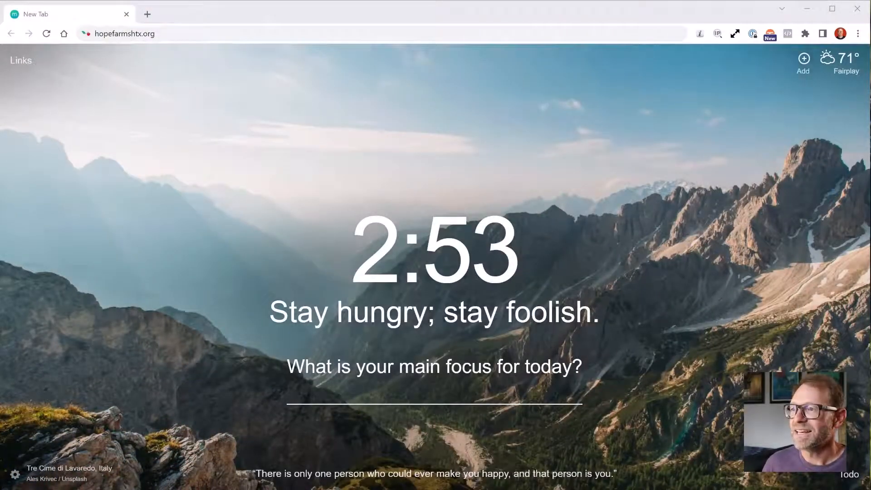
Load hopefarmshtx.org in the newly opened browser window and review its Mission page
click(196, 33)
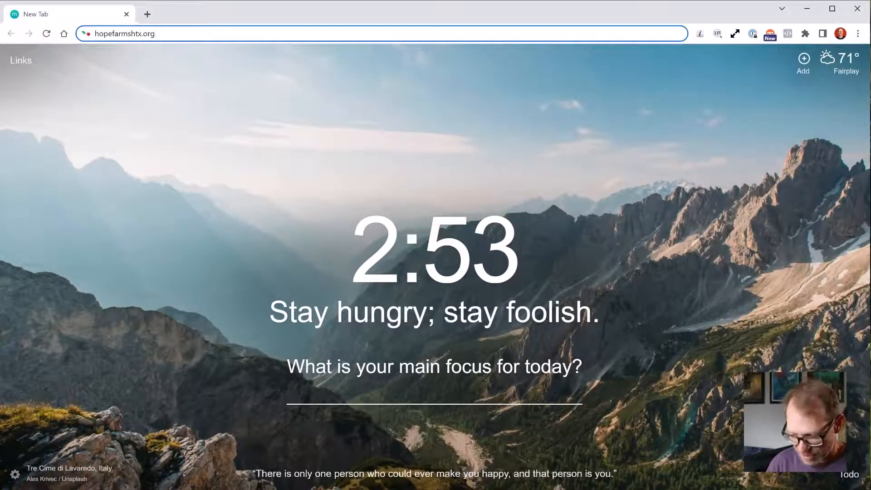
key(Return)
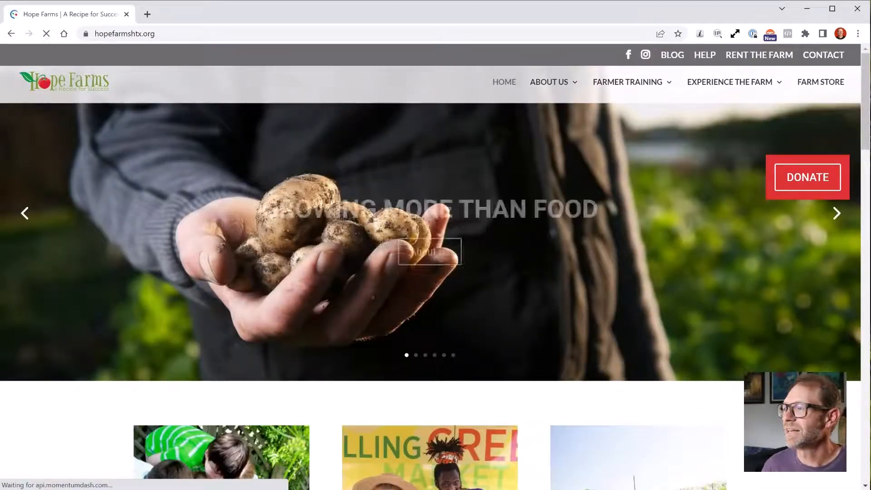
mouse_move(549, 86)
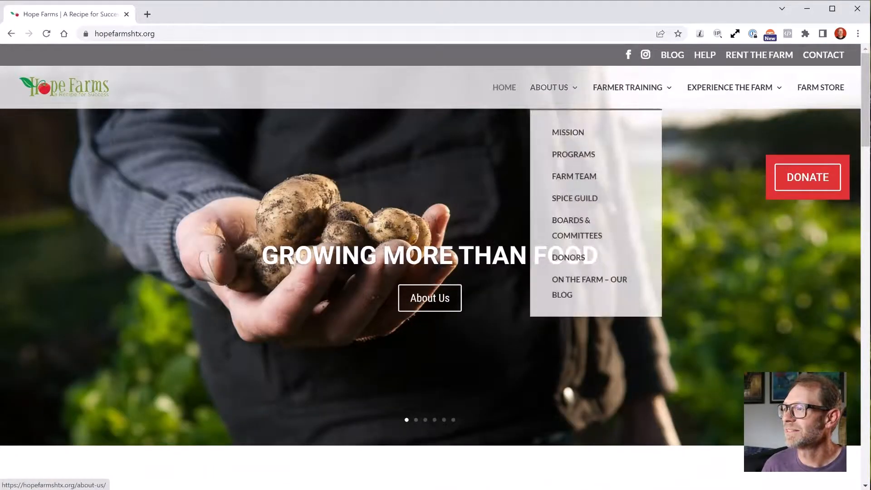
click(563, 133)
scroll(436, 268, down, 10)
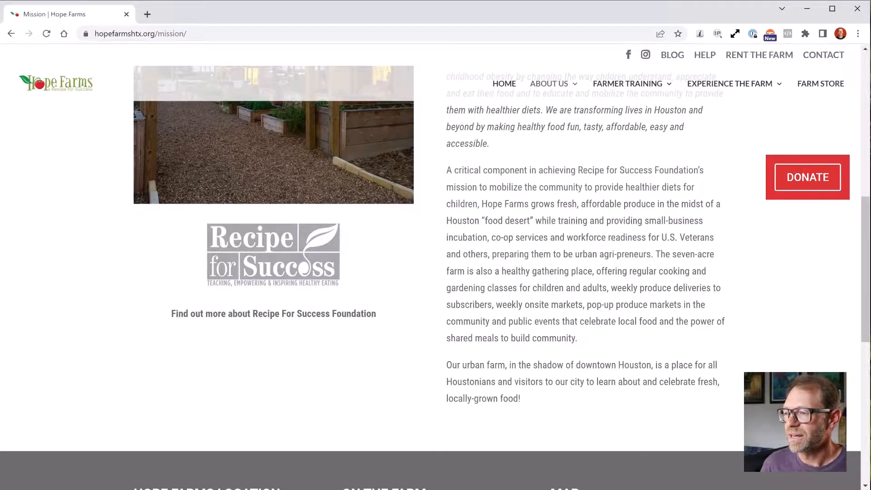
scroll(436, 268, up, 10)
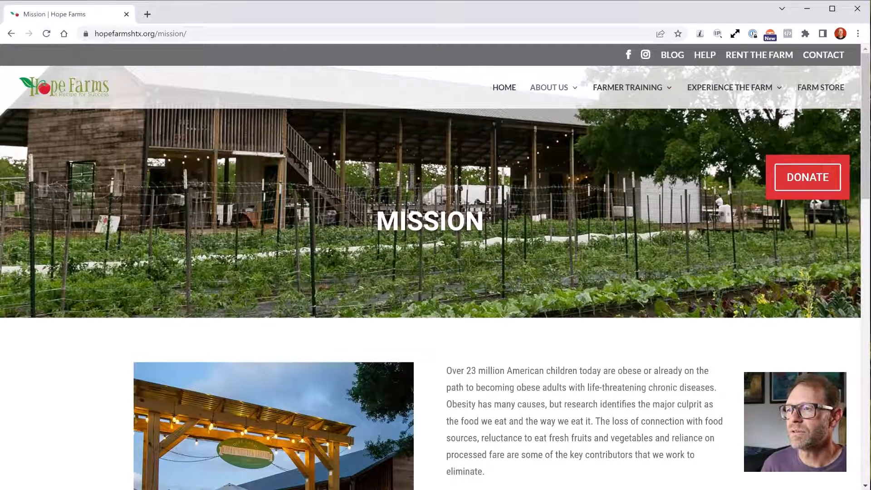
scroll(436, 272, down, 5)
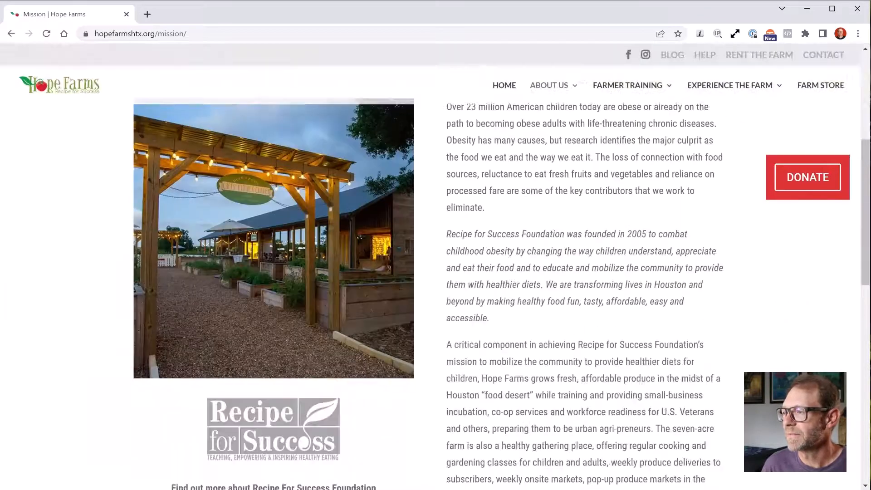
scroll(436, 273, down, 4)
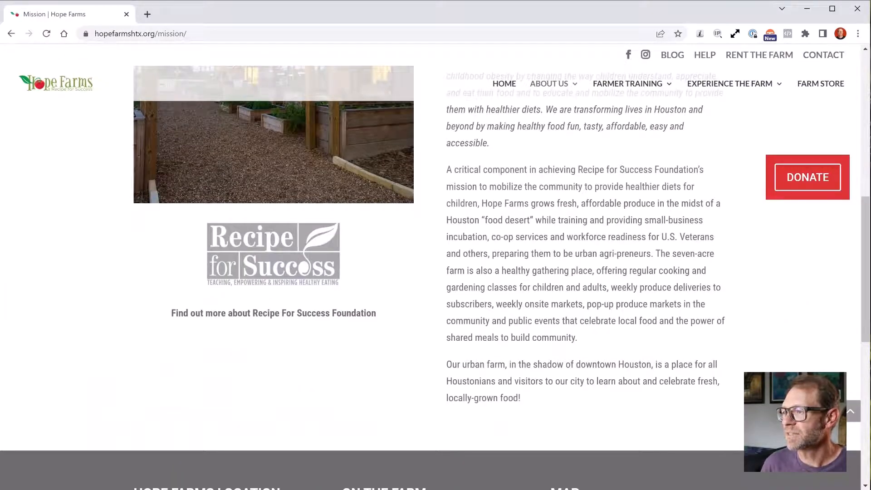
Switch to Firefox and load hopefarmshtx.org there
scroll(436, 272, up, 10)
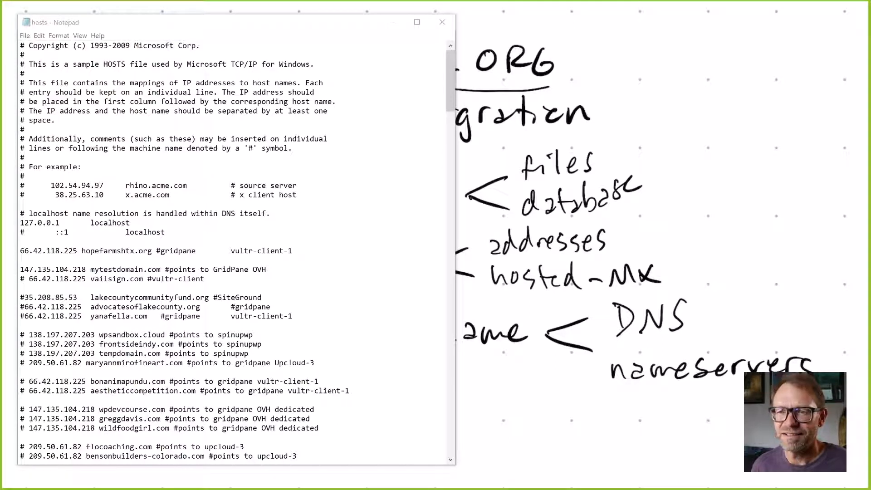
drag(0, 18, 445, 13)
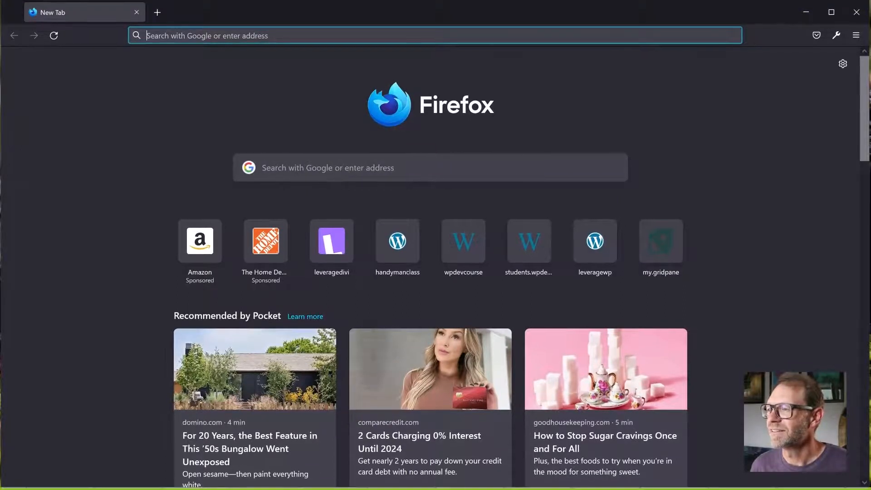
text(hopefarms)
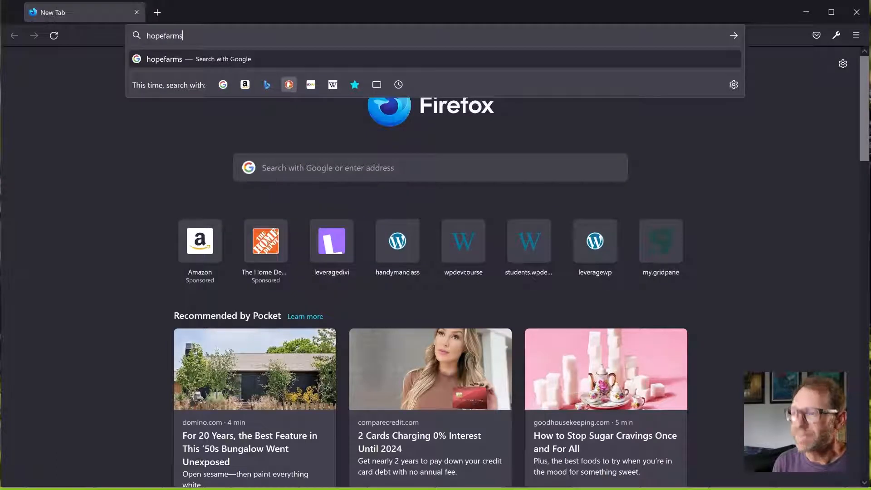
text(htx.org)
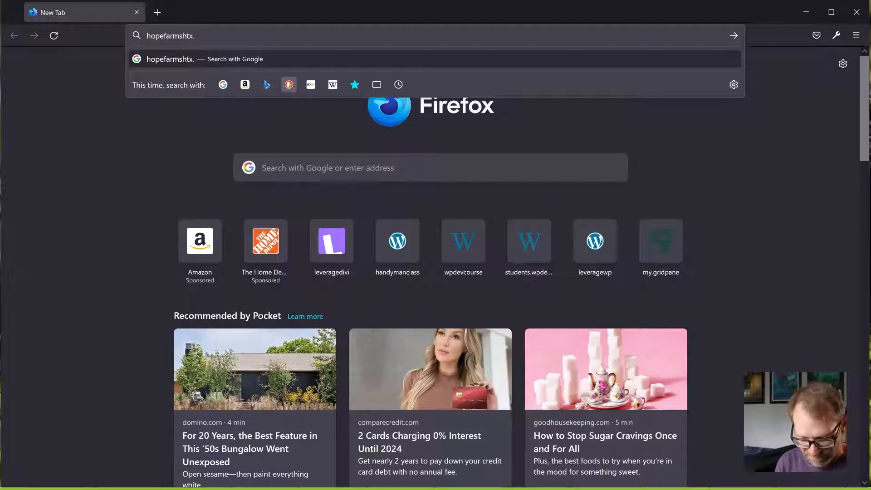
key(Return)
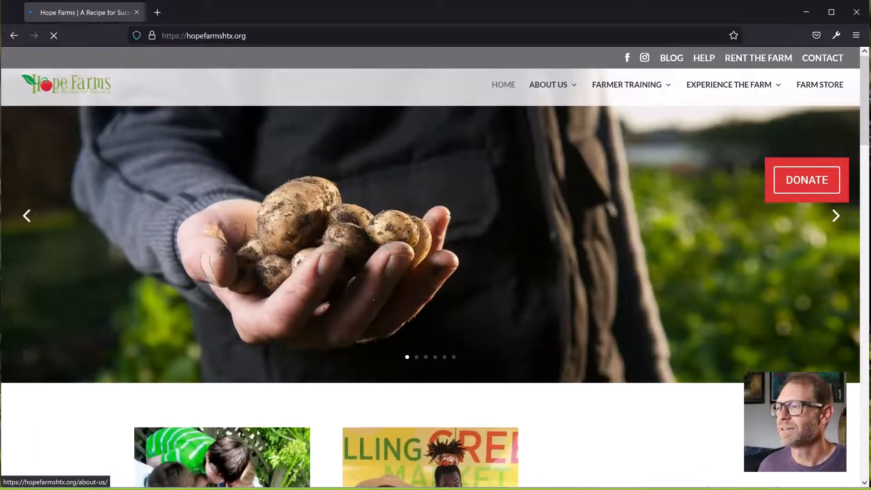
Open the Mission page under About Us and check the punctuation at the end of its last paragraph
mouse_move(549, 85)
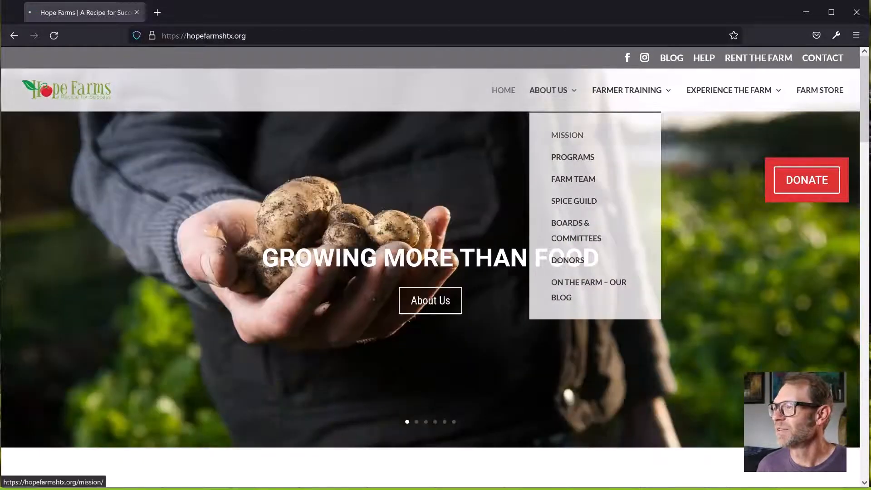
click(567, 129)
scroll(436, 272, down, 8)
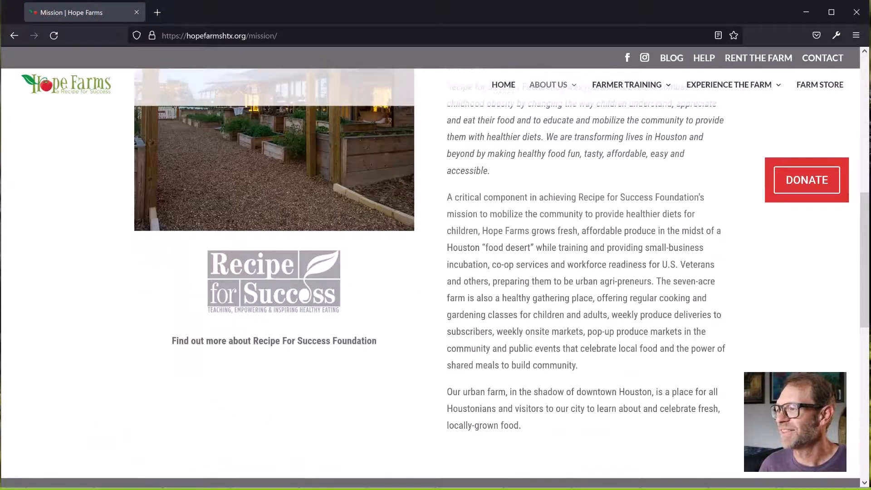
drag(487, 426, 522, 426)
click(522, 426)
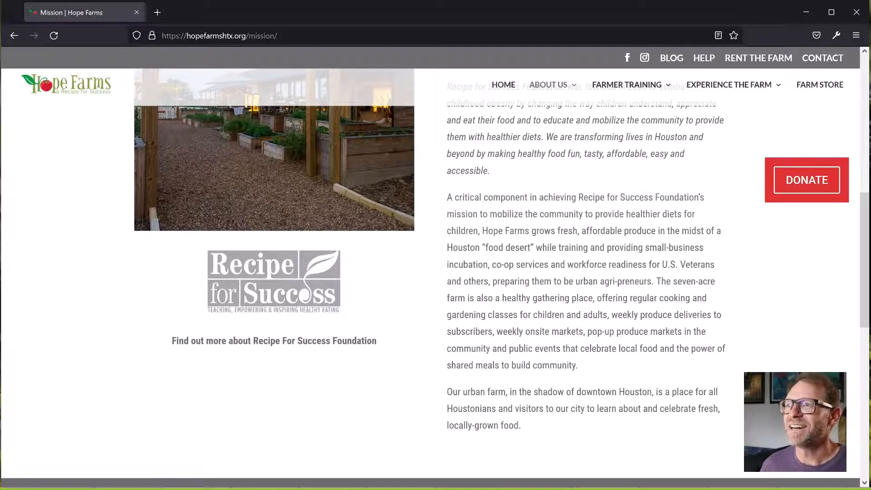
key(ctrl+l)
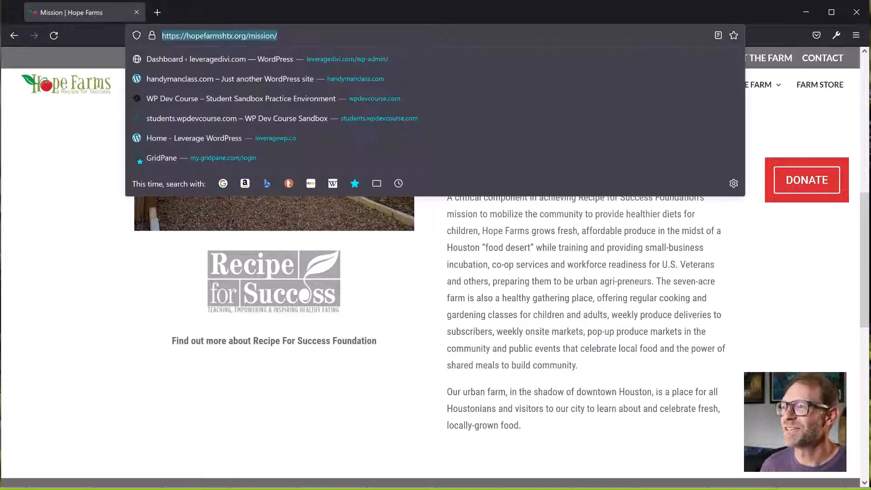
click(431, 290)
scroll(430, 290, down, 1)
scroll(430, 291, up, 10)
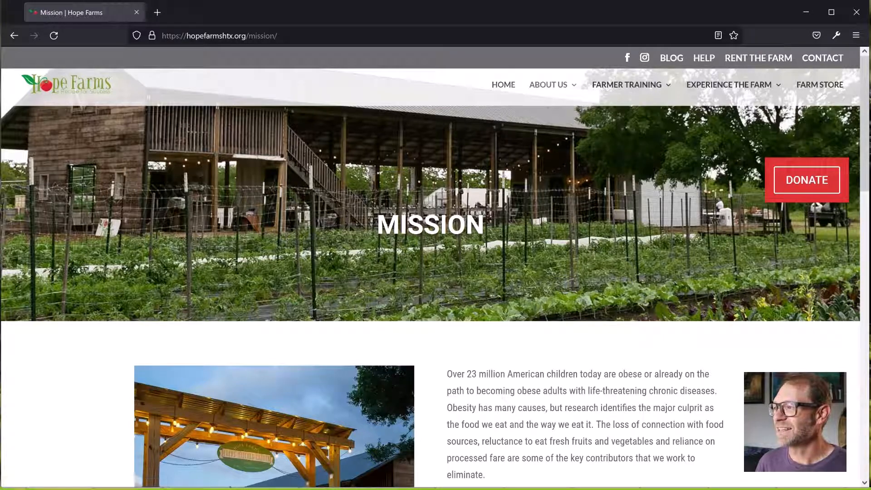
Return to the home page, then open hopefarmshtx.org/wp-admin and log in to WordPress with the prefilled administrator credentials
click(504, 84)
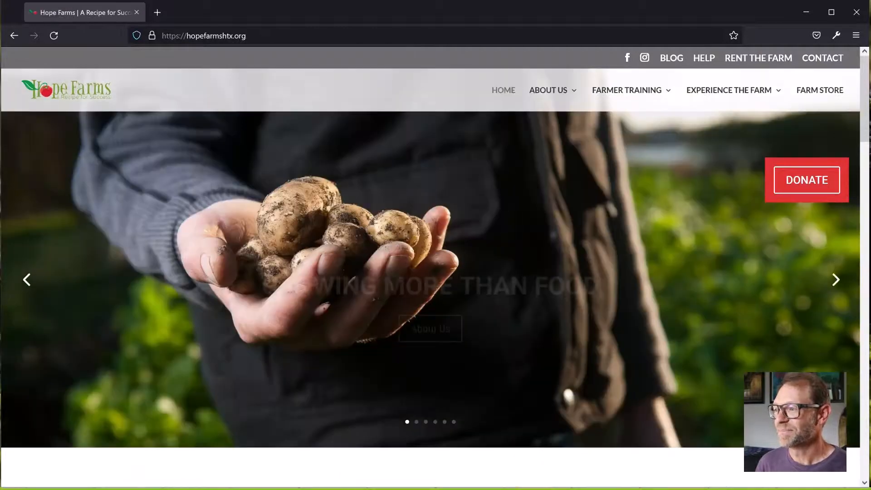
click(282, 35)
click(282, 36)
text(/wp-admin)
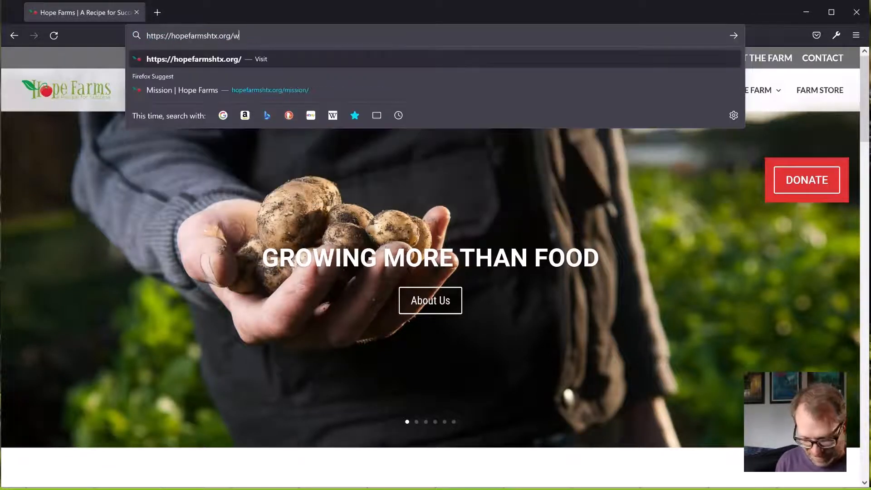
key(Return)
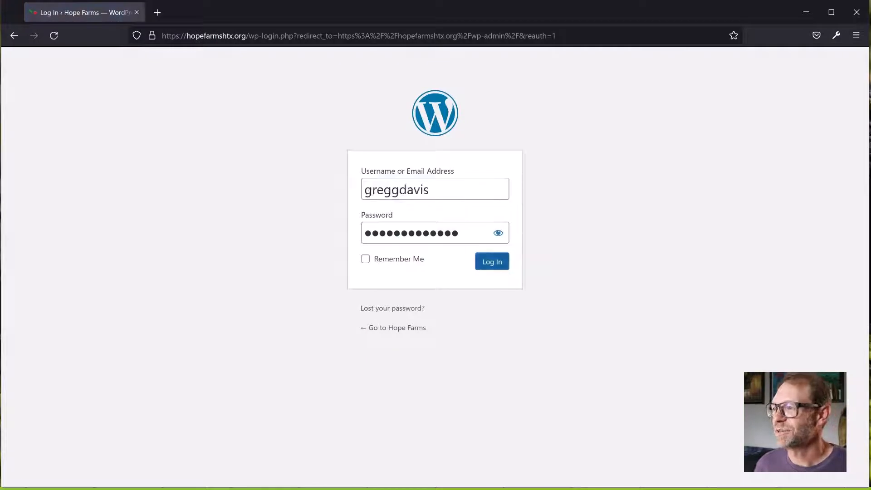
click(493, 262)
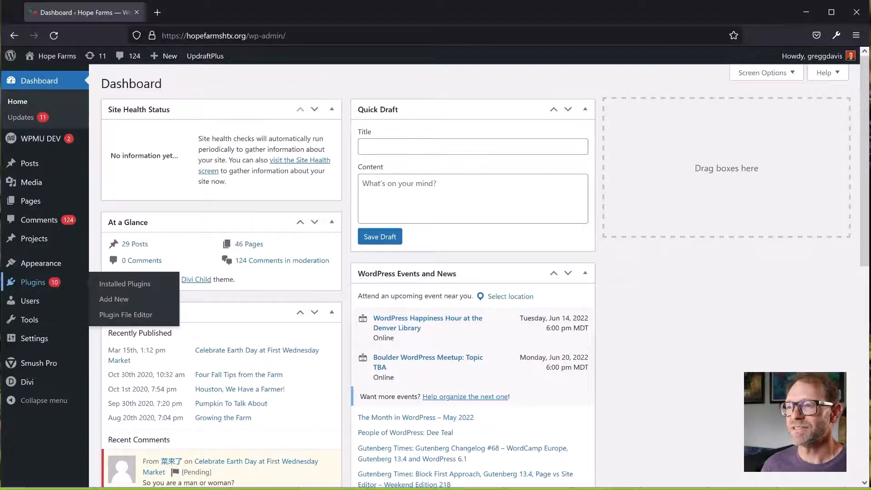
Open the installed plugins, read the notice about sg-cachepress/sg-cachepress.php and look through the whole plugin list
click(33, 282)
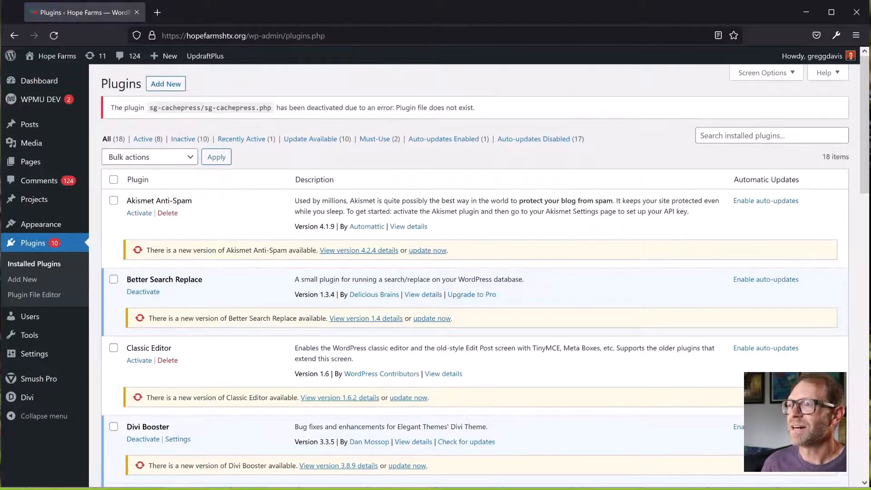
drag(150, 108, 217, 108)
click(217, 108)
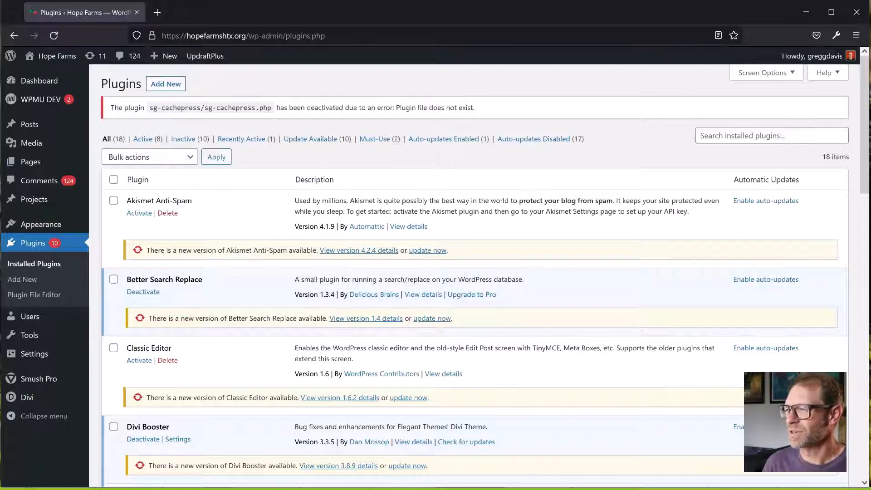
scroll(485, 272, down, 20)
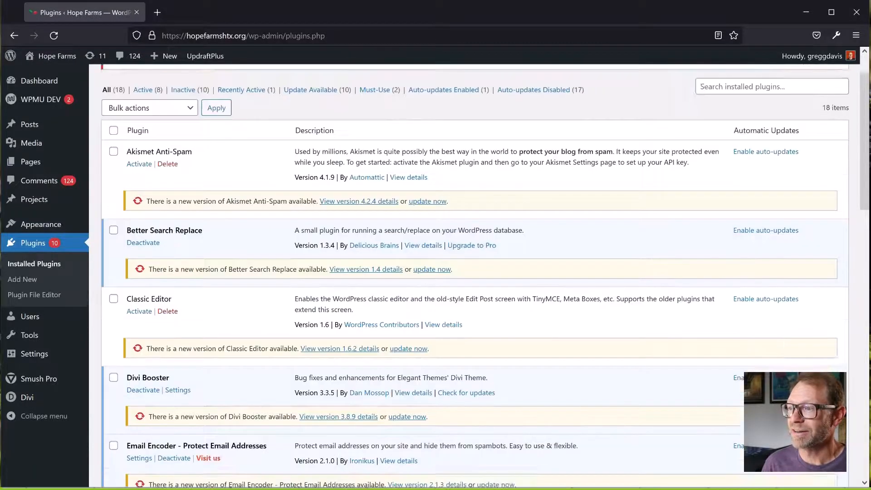
scroll(485, 273, up, 5)
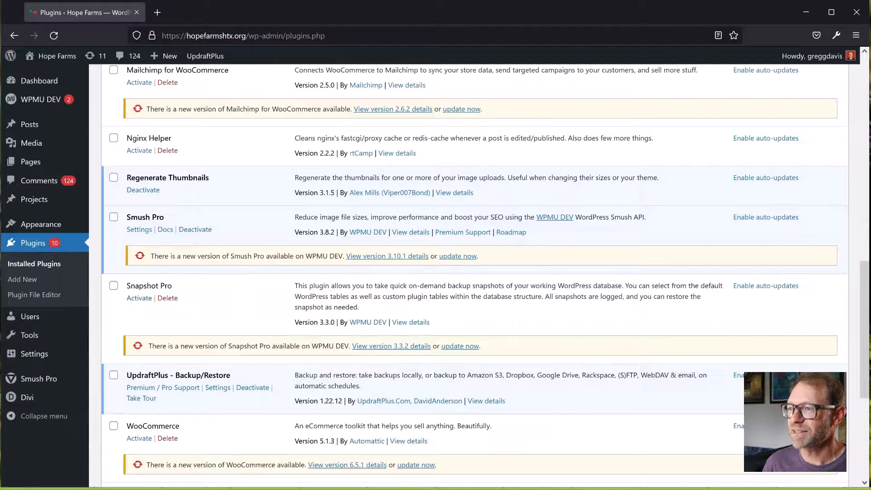
scroll(485, 272, down, 5)
scroll(485, 272, up, 15)
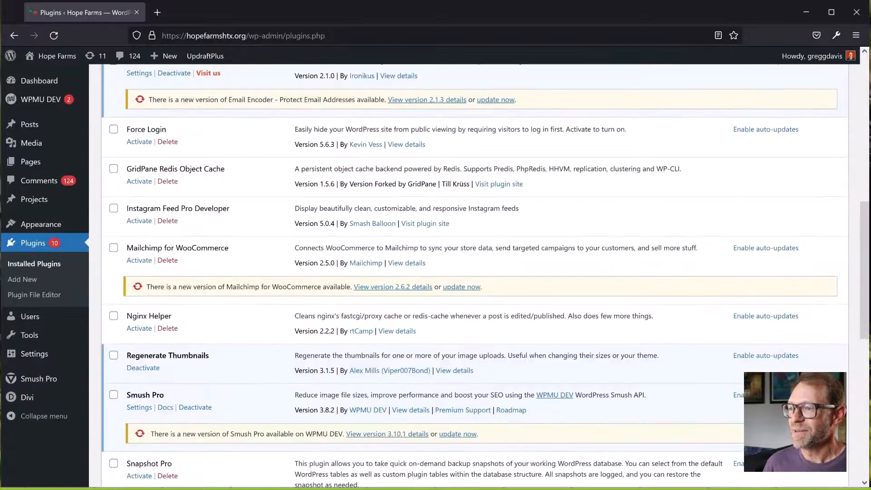
scroll(486, 272, down, 7)
scroll(486, 273, up, 12)
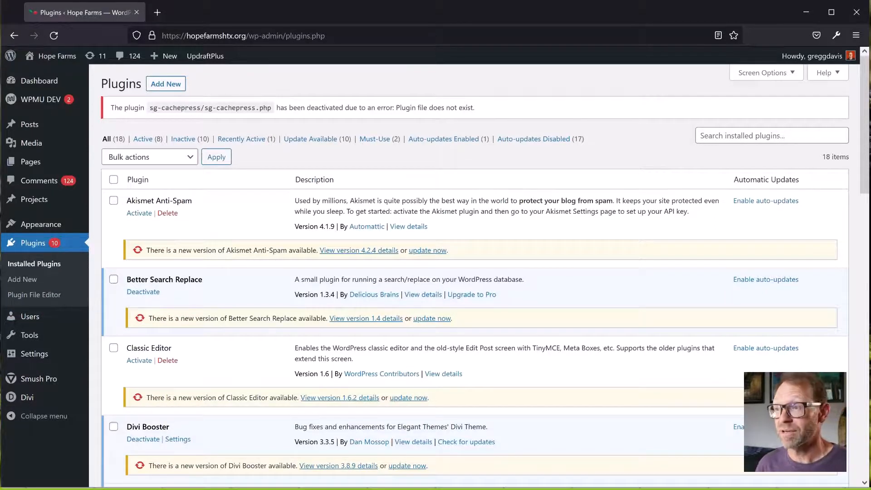
Examine the GridPane Redis Object Cache and Nginx Helper entries in the plugin list
scroll(475, 276, down, 5)
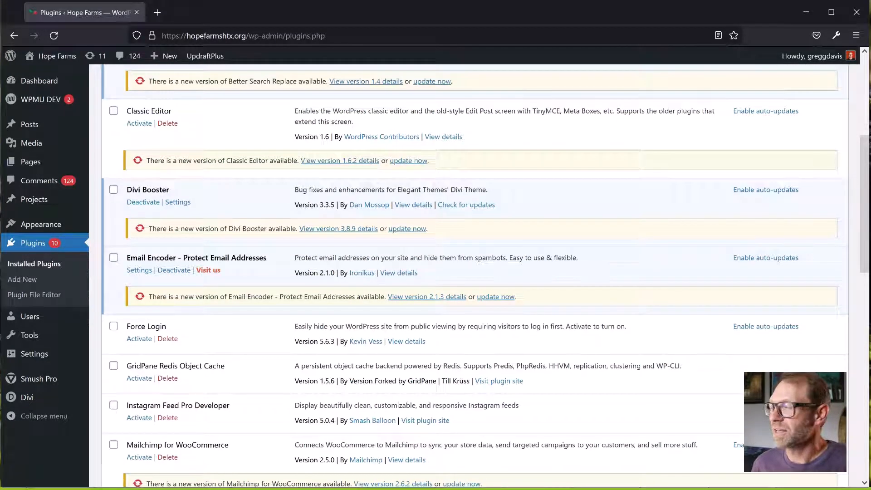
scroll(475, 275, down, 2)
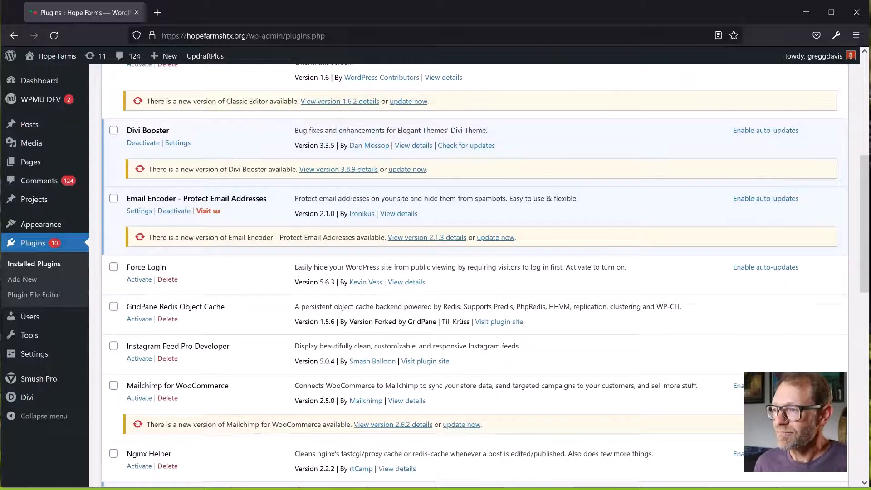
scroll(474, 276, down, 1)
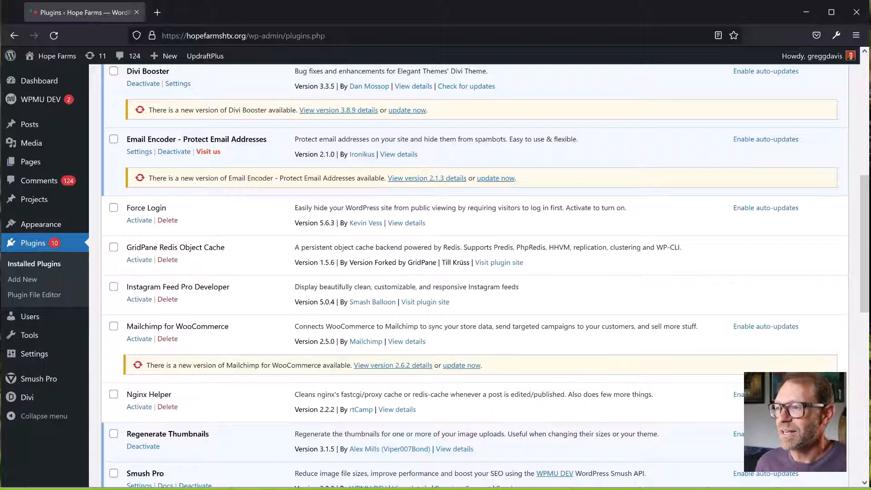
drag(127, 247, 224, 248)
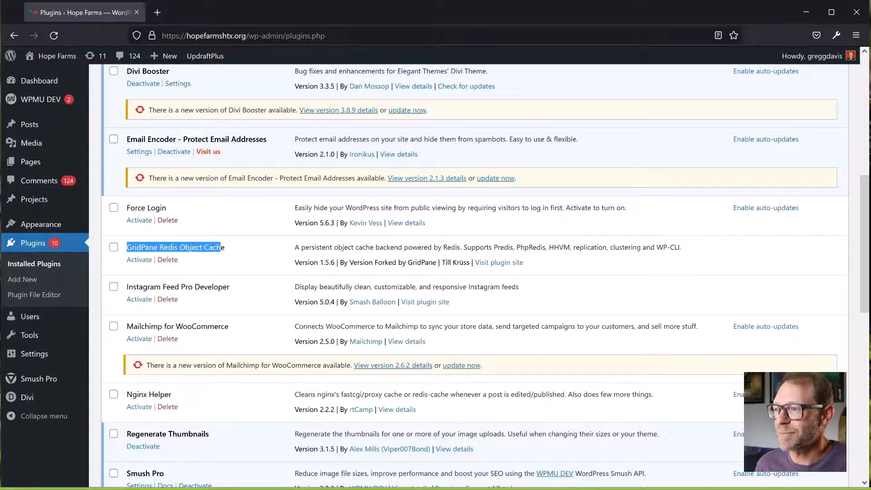
scroll(474, 272, down, 3)
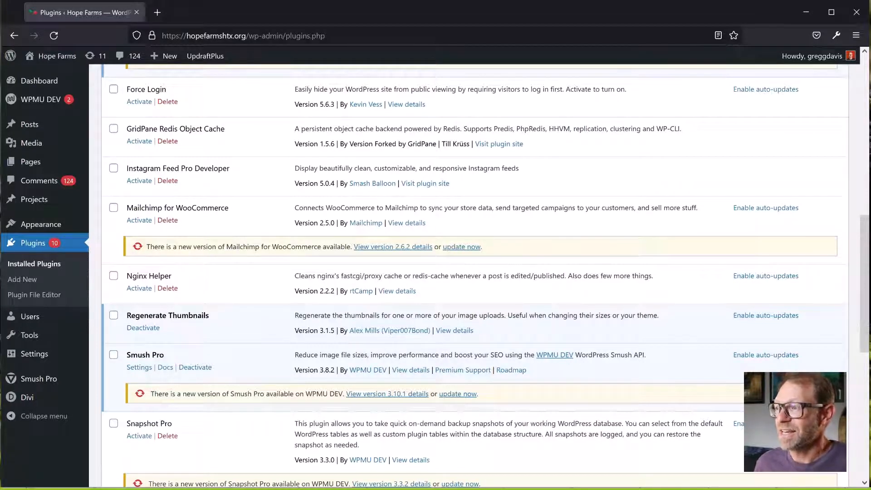
drag(412, 275, 452, 275)
click(452, 275)
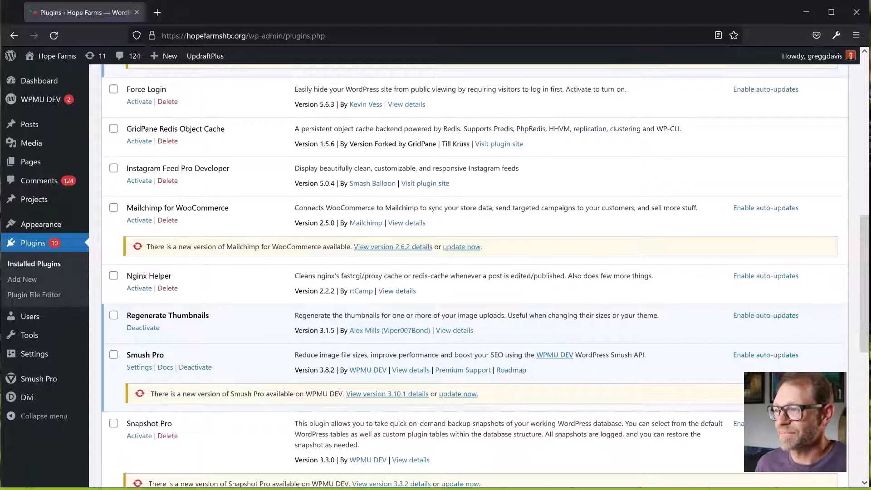
scroll(475, 277, up, 3)
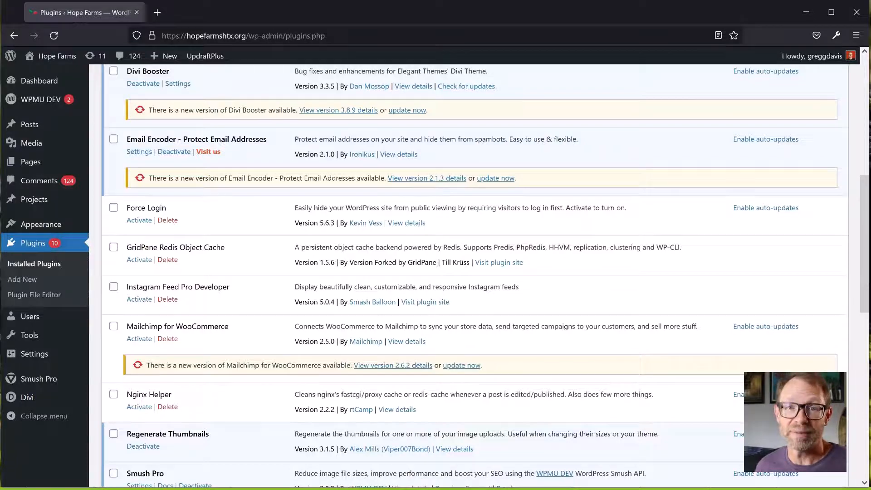
scroll(475, 272, up, 8)
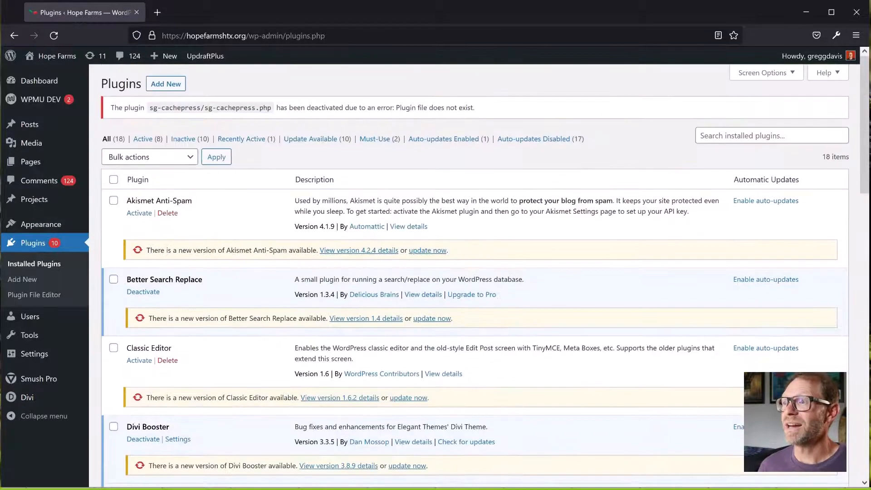
Visit the site's front end and review the Field Trips page under Experience the Farm, including its photos and embedded booklet
mouse_move(52, 56)
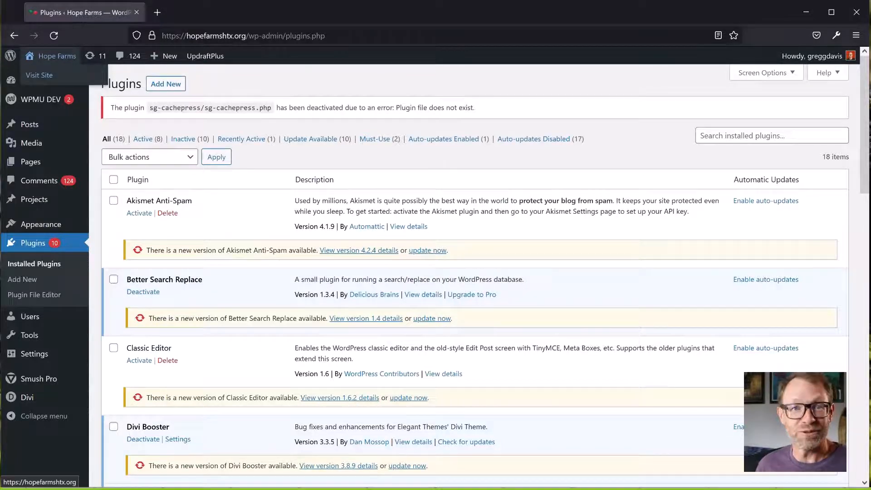
click(39, 75)
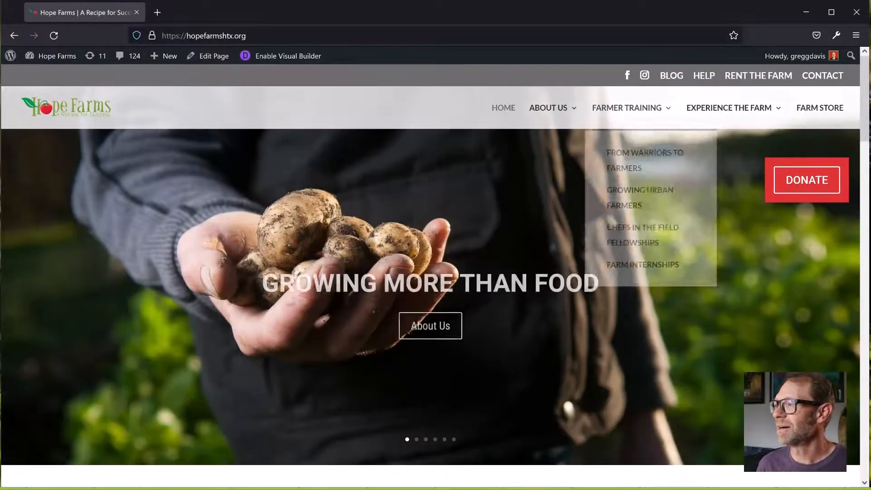
mouse_move(729, 107)
click(731, 262)
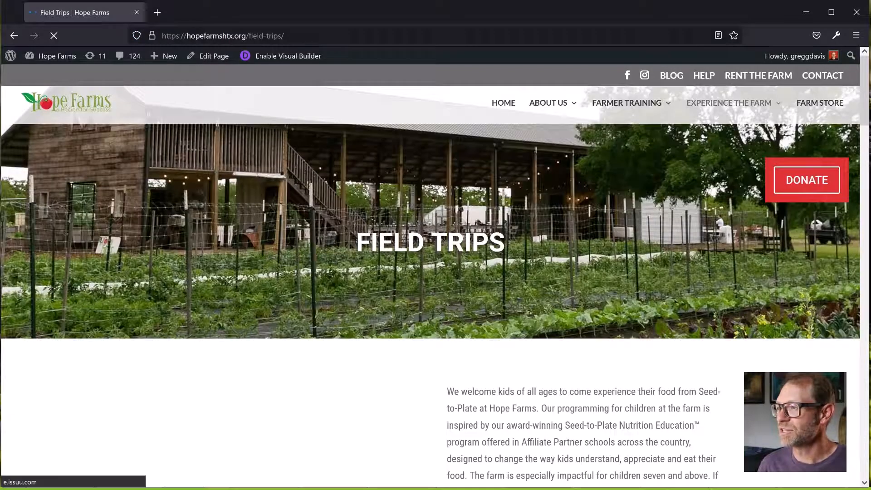
scroll(490, 272, down, 5)
scroll(490, 273, down, 6)
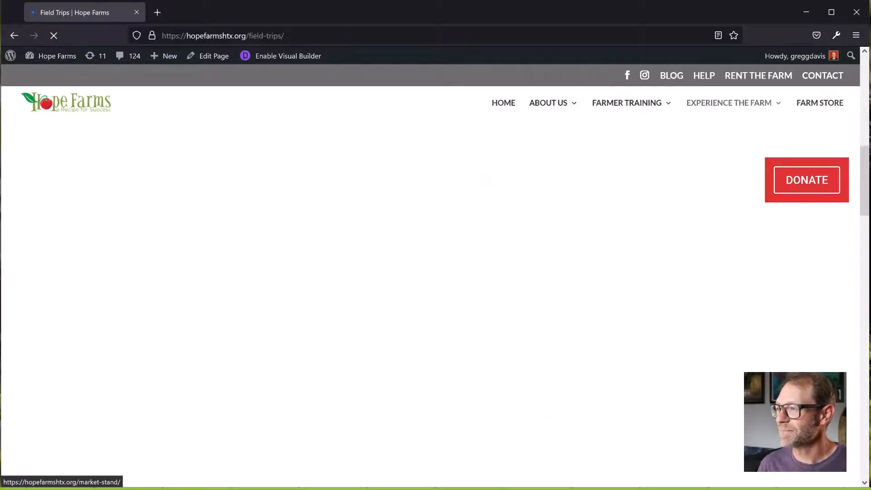
scroll(431, 273, down, 8)
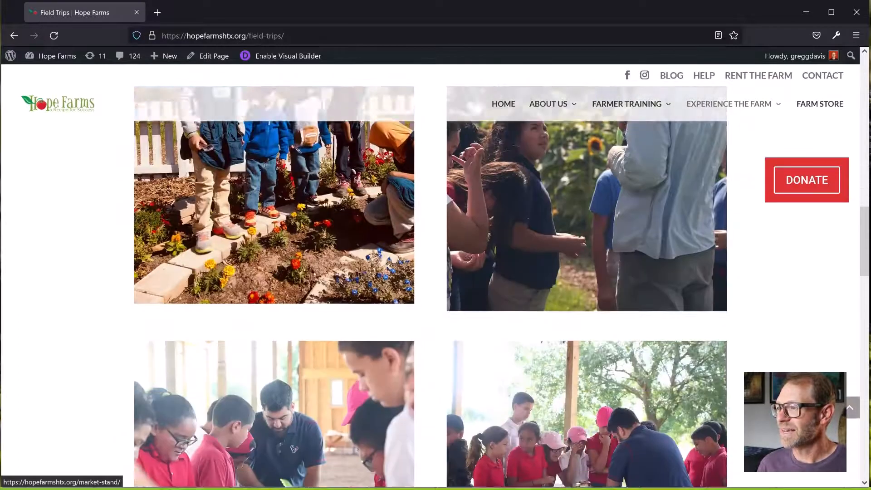
scroll(431, 272, down, 2)
scroll(431, 273, up, 4)
scroll(431, 272, down, 8)
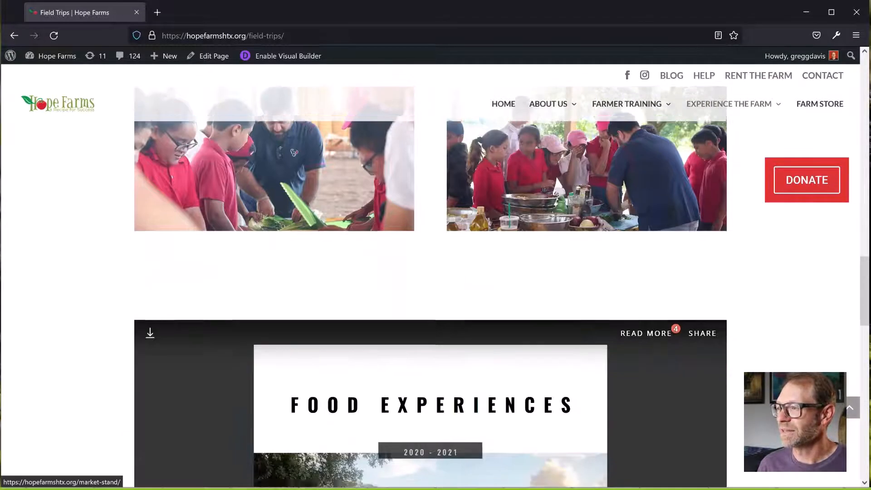
scroll(431, 272, down, 3)
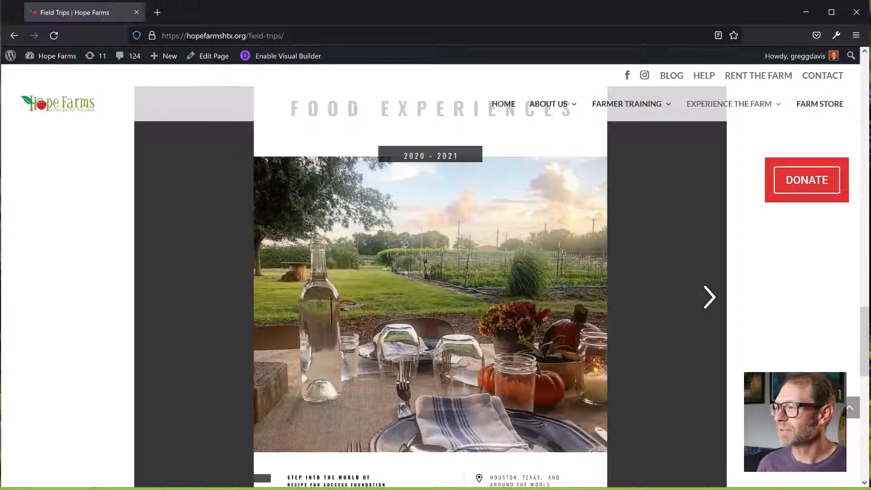
Review the end of the Field Trips page and the giving levels on the Donate page
scroll(431, 272, down, 10)
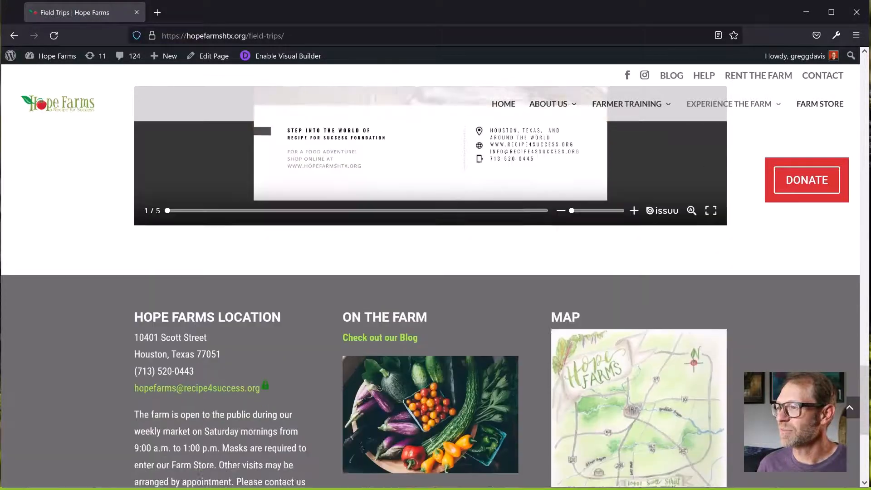
scroll(431, 273, up, 15)
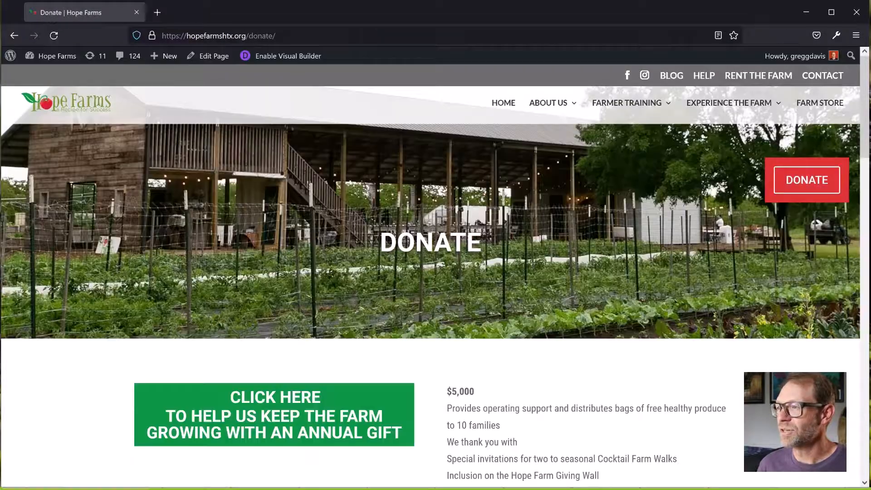
scroll(436, 273, down, 3)
scroll(436, 273, down, 15)
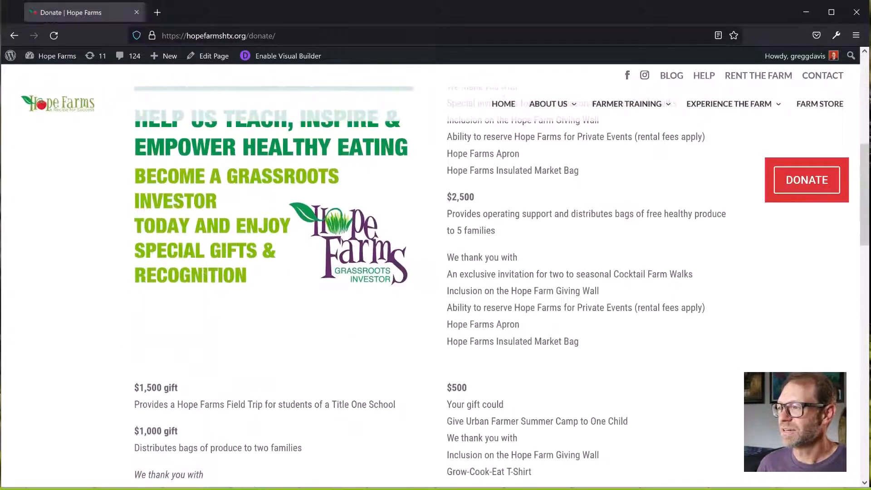
scroll(435, 272, up, 15)
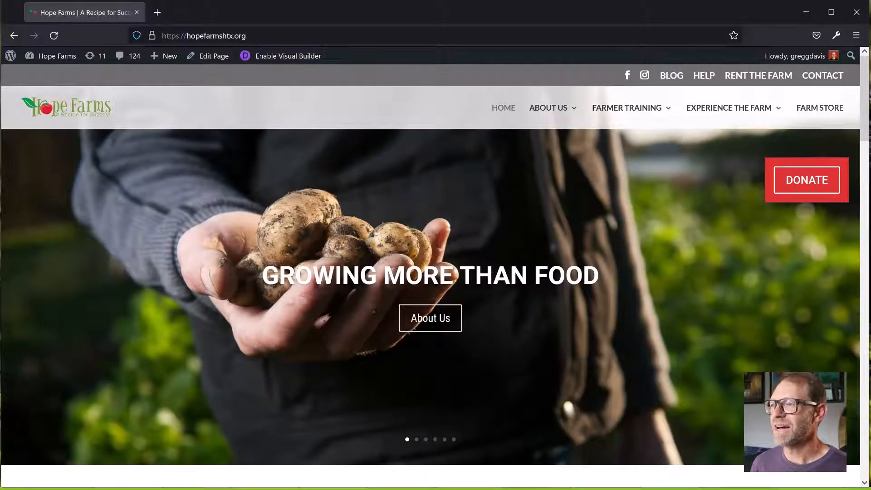
key(ctrl+l)
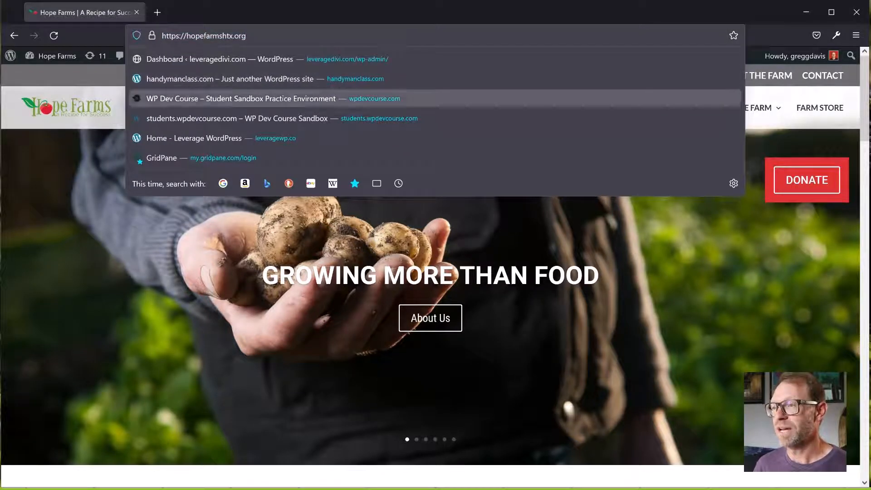
click(536, 236)
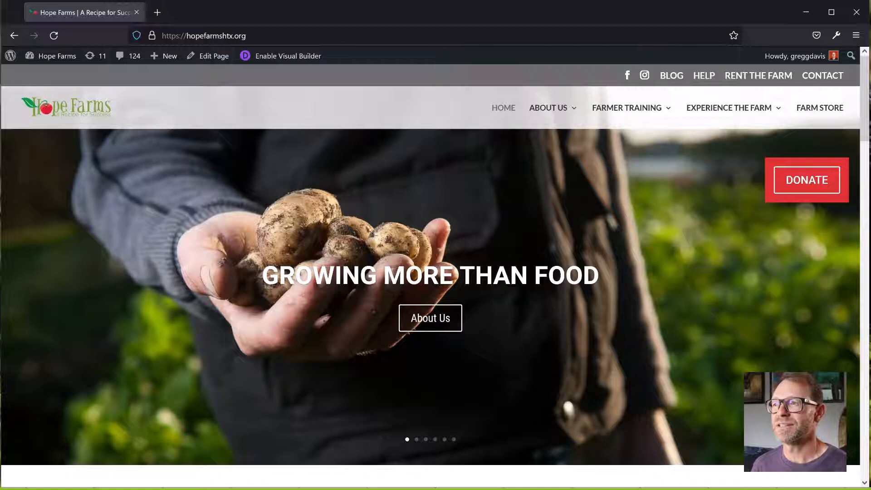
key(ctrl+l)
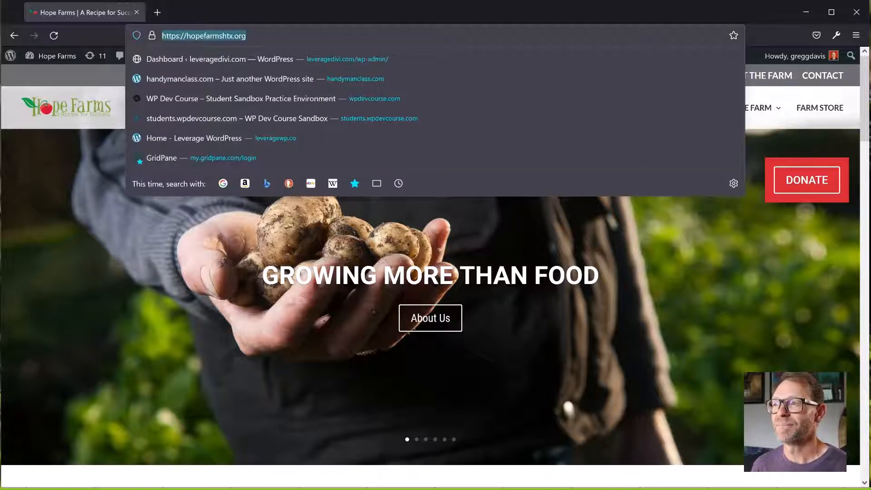
key(Escape)
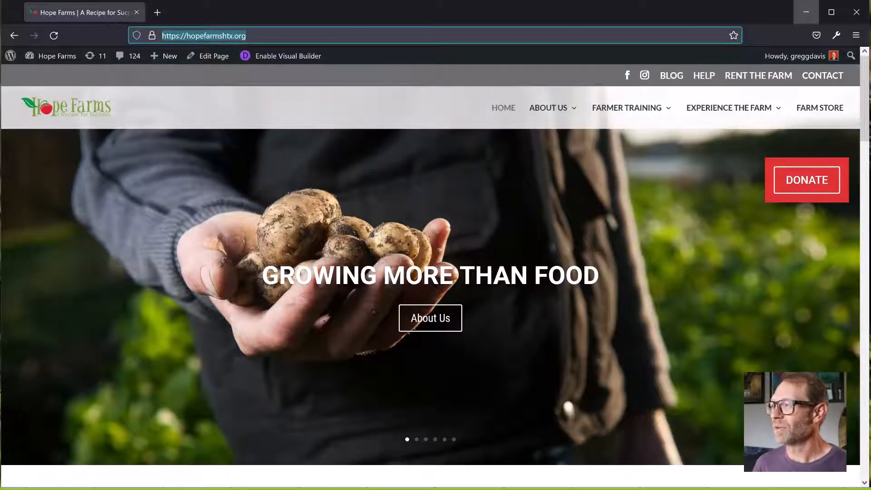
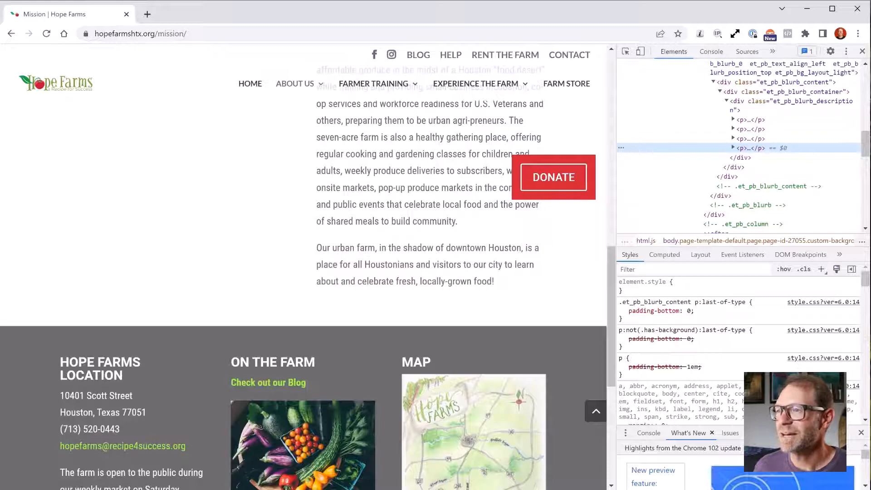
Check the end of the last Mission paragraph on the site's copy in Chrome, and close the developer tools
click(91, 76)
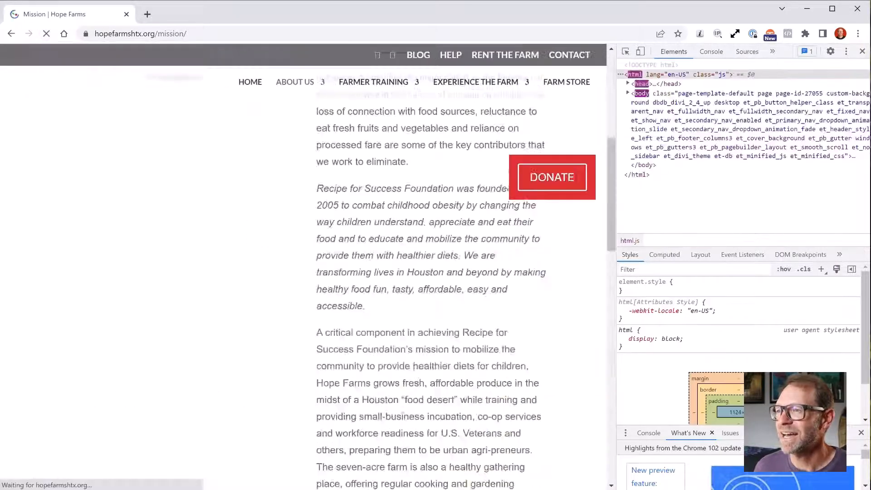
drag(495, 281, 482, 282)
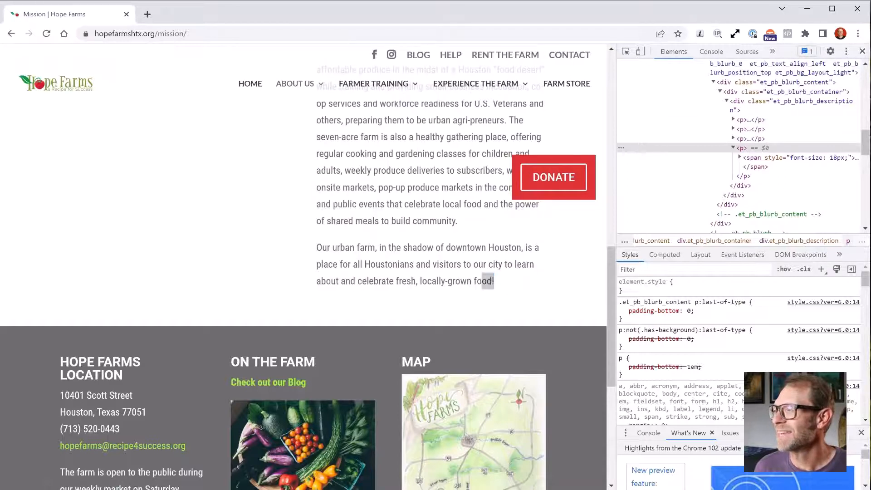
key(F12)
click(486, 246)
scroll(485, 245, up, 13)
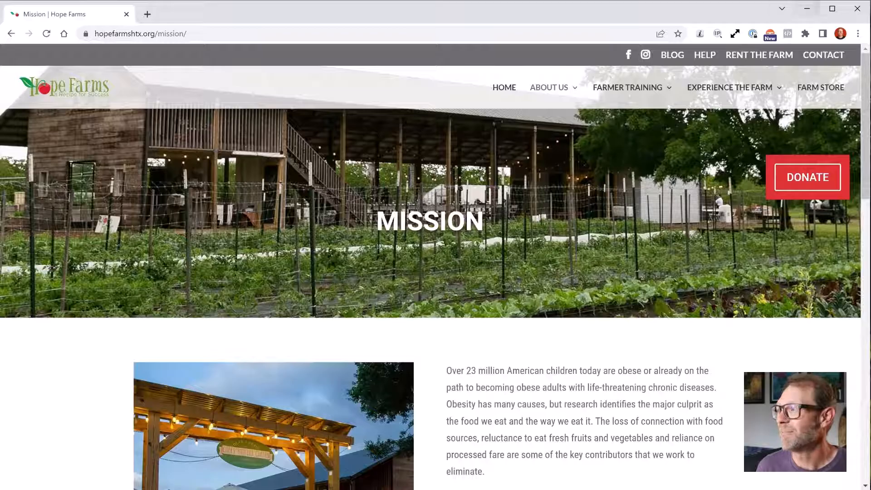
click(858, 8)
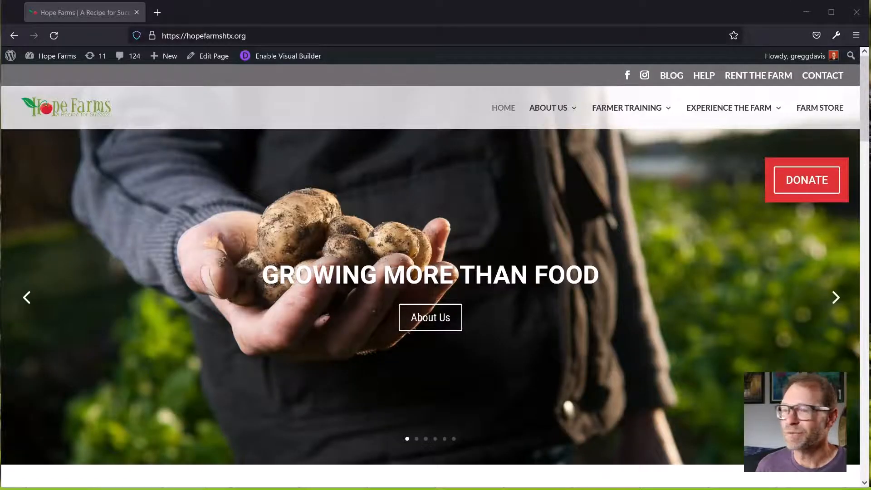
Open the Mission page under About Us in Firefox and compare its last paragraph with the copy in Chrome
scroll(436, 272, down, 3)
mouse_move(549, 104)
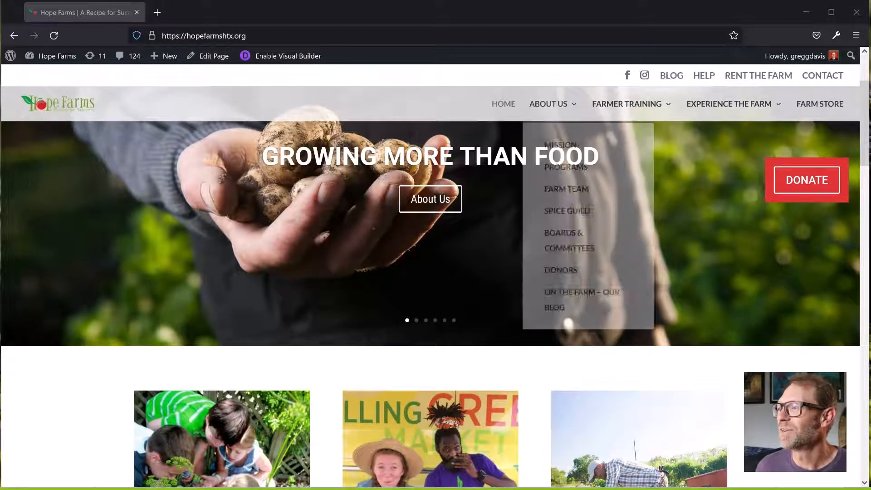
click(568, 145)
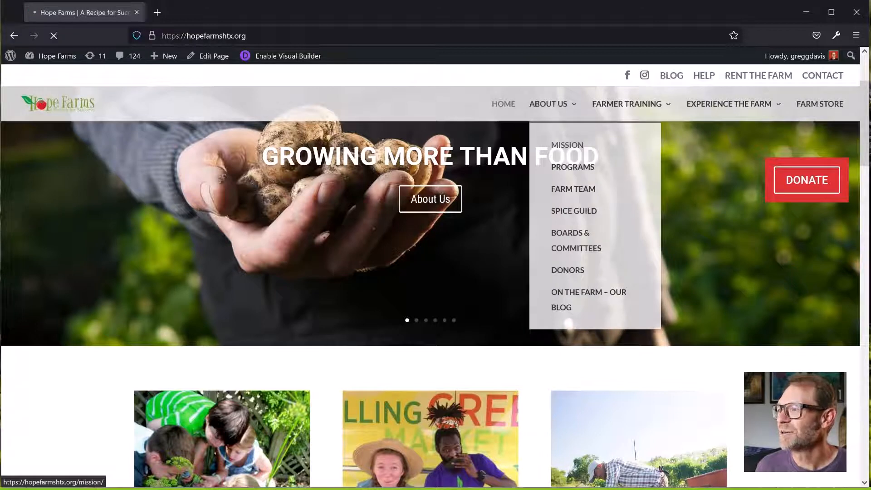
scroll(436, 286, down, 10)
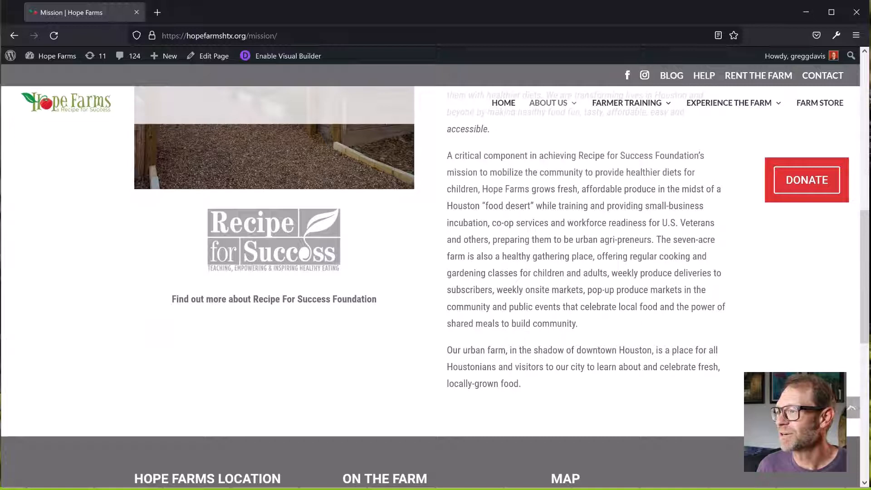
scroll(290, 345, up, 10)
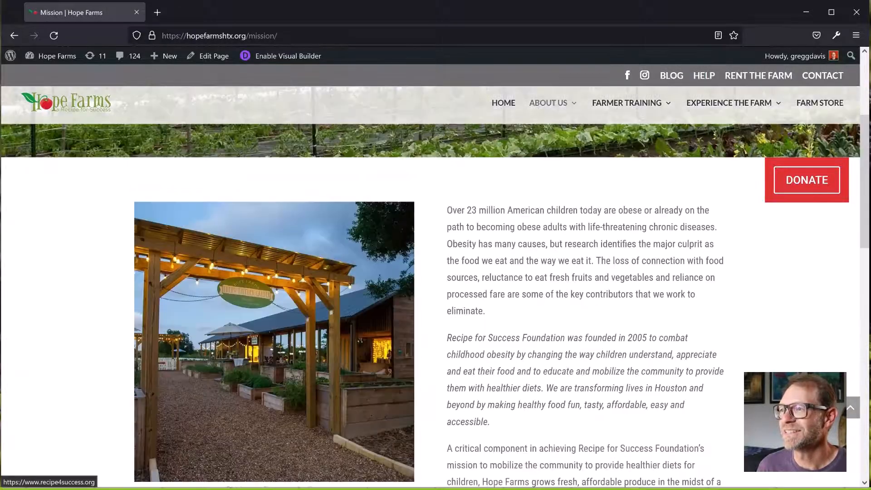
Go to the installed plugins in the WordPress dashboard and activate GridPane Redis Object Cache
mouse_move(53, 56)
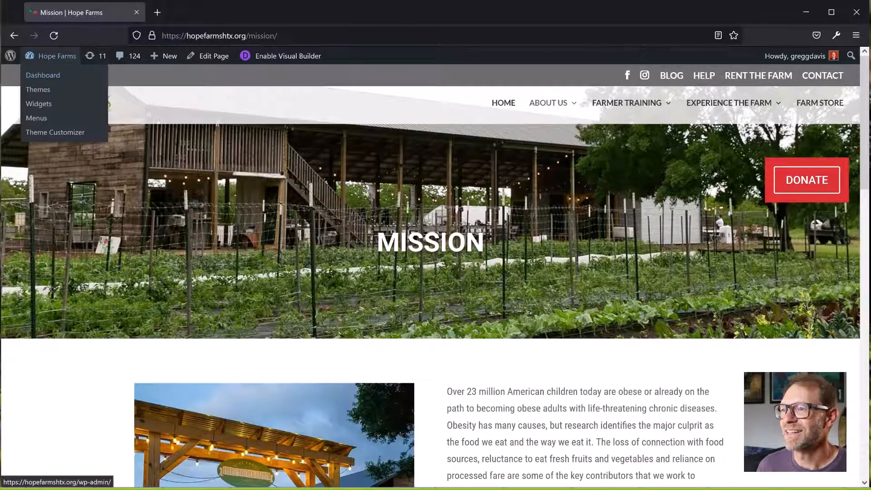
click(43, 75)
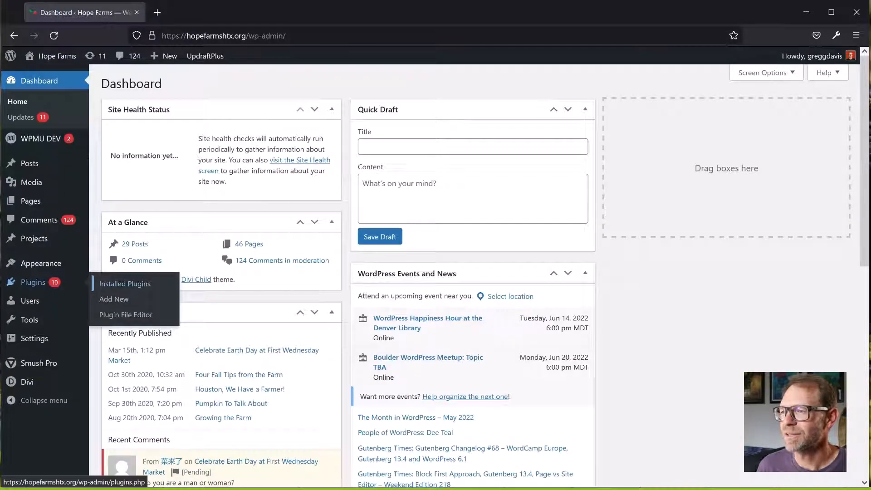
click(33, 282)
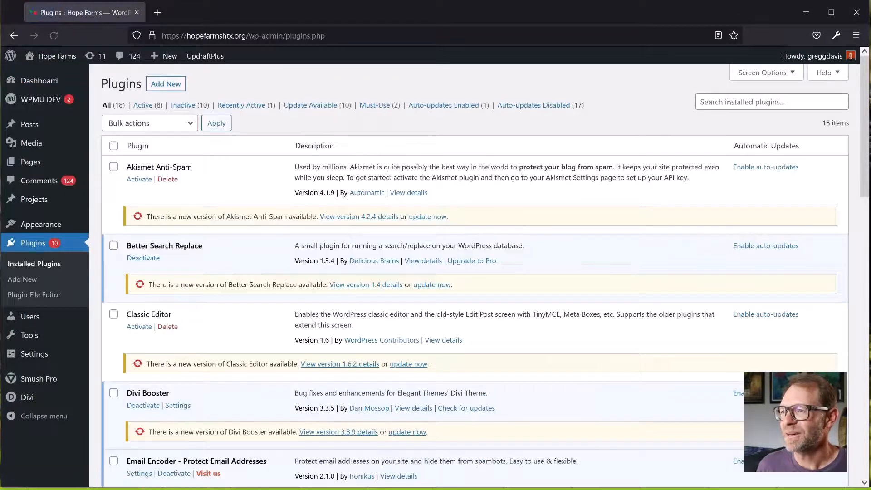
scroll(472, 272, down, 3)
scroll(472, 272, down, 3)
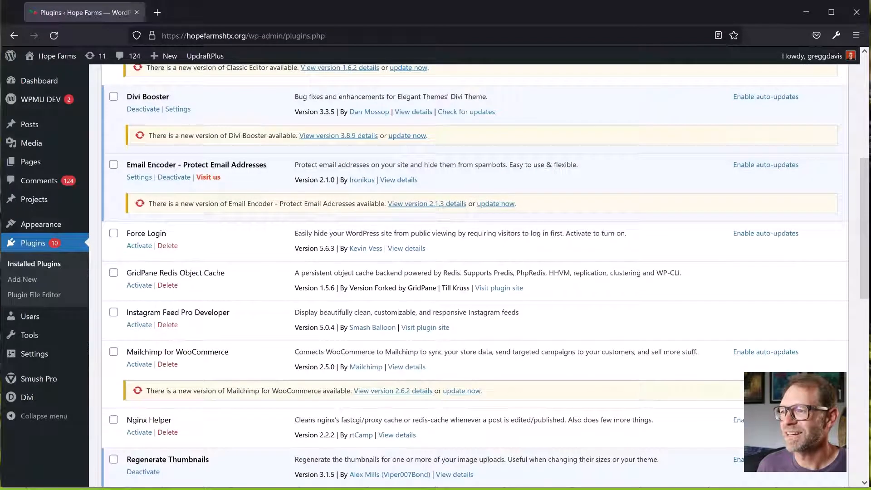
click(139, 285)
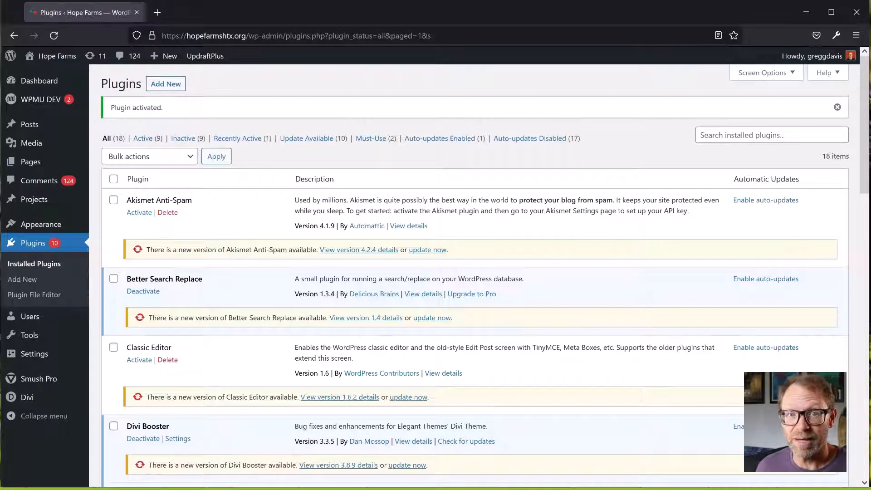
Activate the Nginx Helper plugin
scroll(472, 272, down, 5)
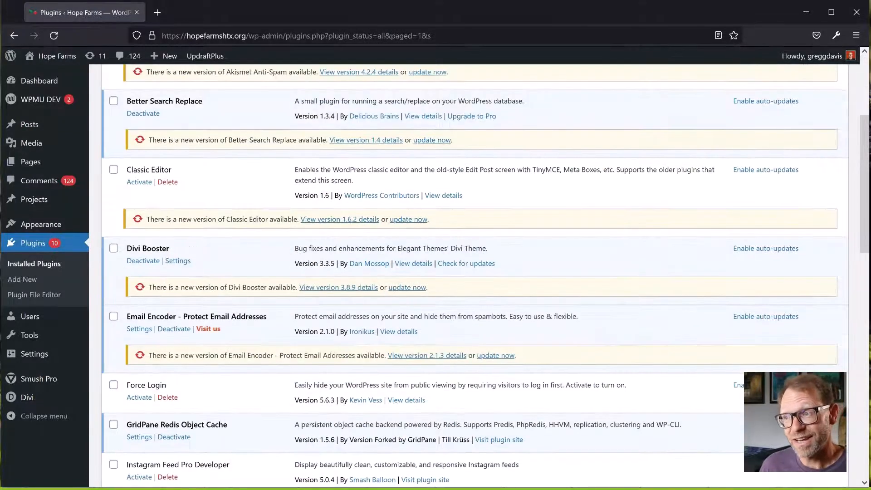
scroll(472, 272, down, 5)
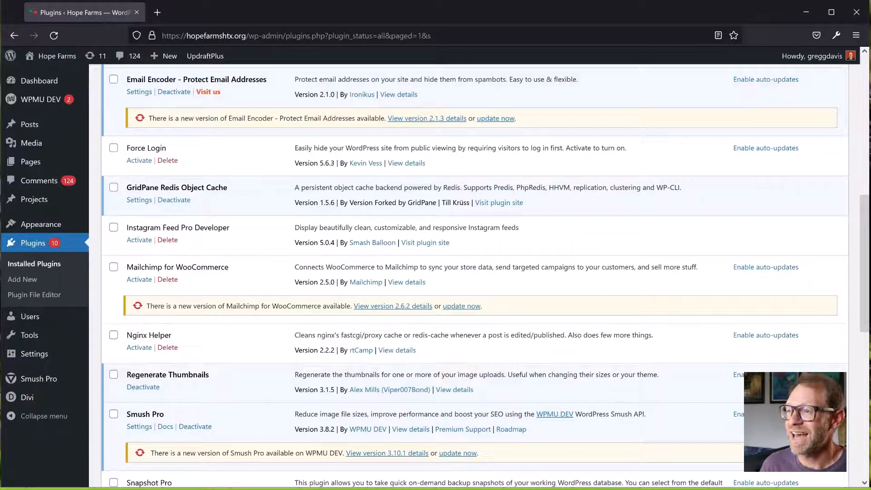
click(139, 347)
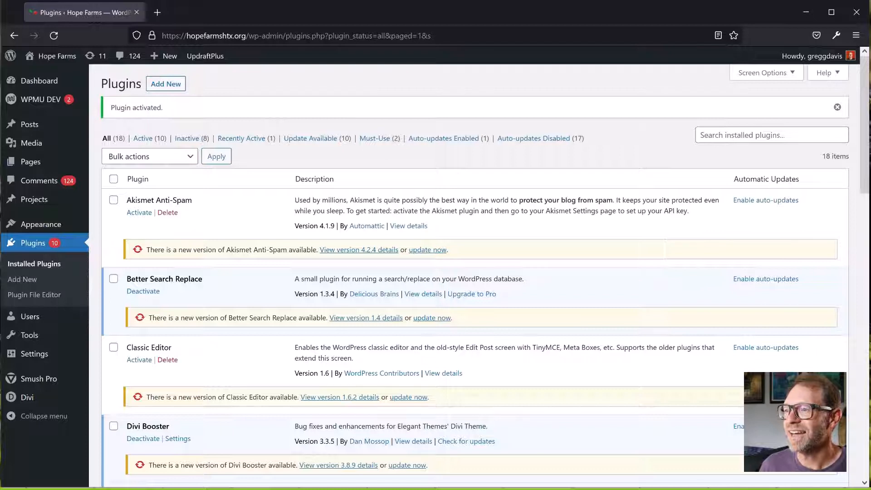
Open the site's front end in a new browser tab and look over the home page
mouse_move(50, 56)
right_click(52, 75)
click(77, 86)
key(ctrl+Tab)
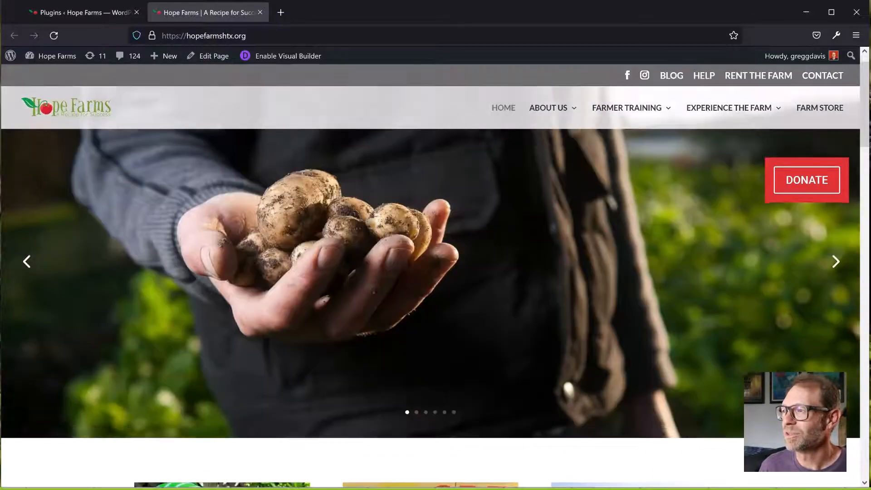
scroll(430, 277, down, 10)
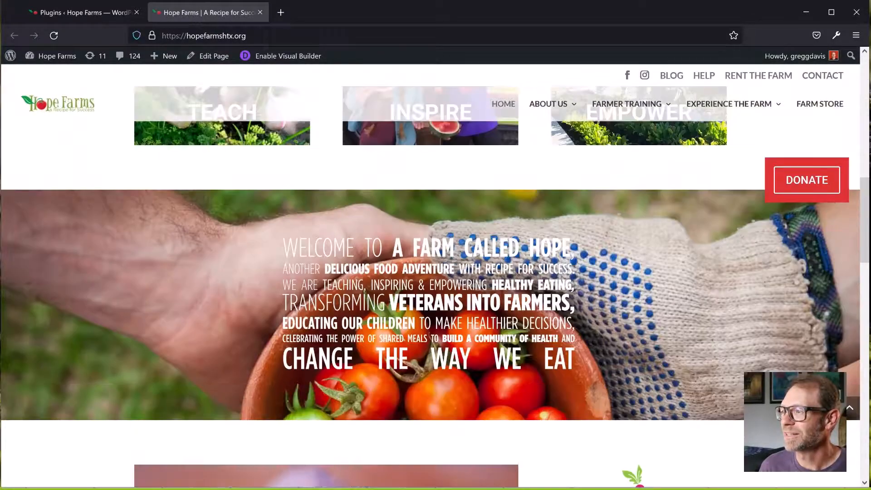
scroll(430, 277, up, 10)
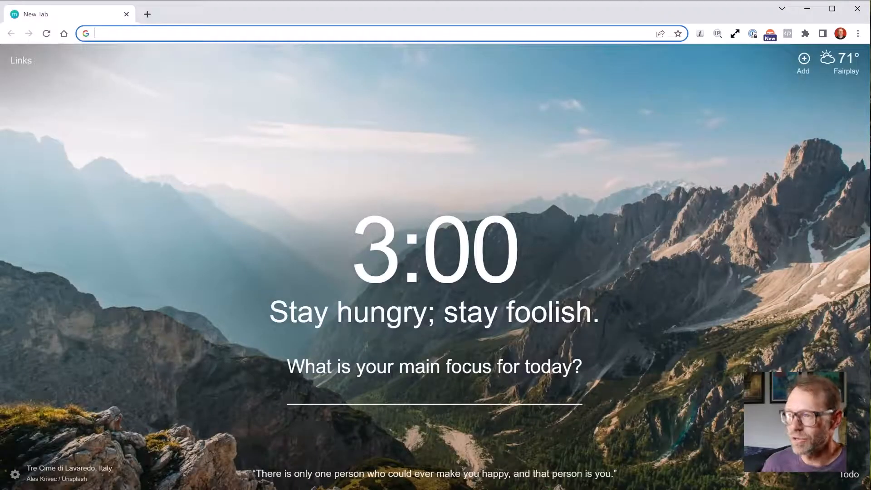
In Chrome, go to cloudflare.com and open its login page
text(cloudflare.com)
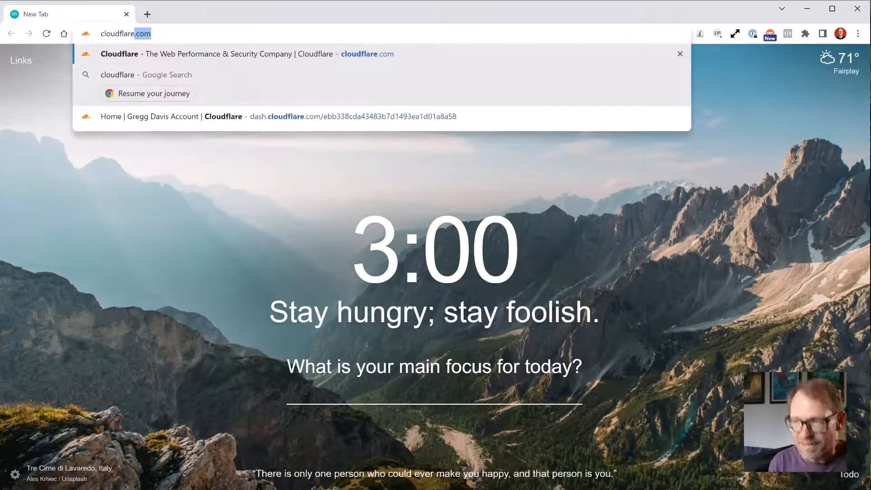
key(Return)
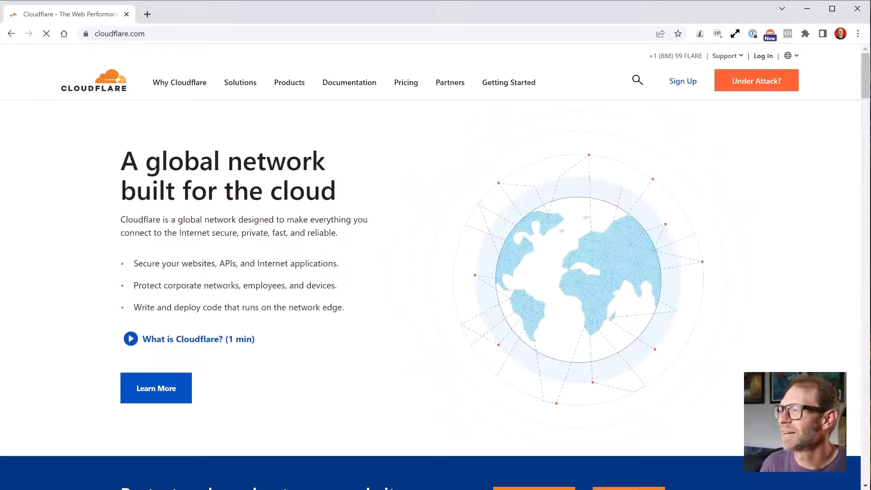
click(763, 56)
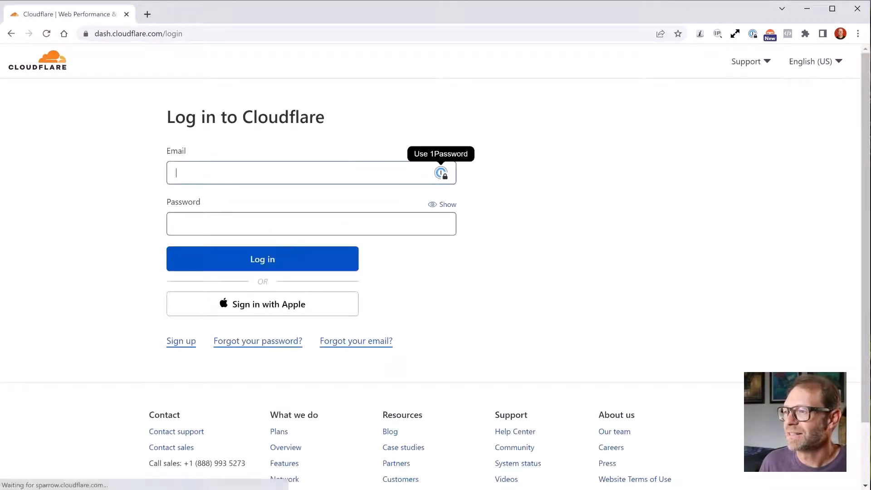
Log in to Cloudflare by filling the account e-mail and password from 1Password, and open the hopefarmshtx.org site
click(441, 173)
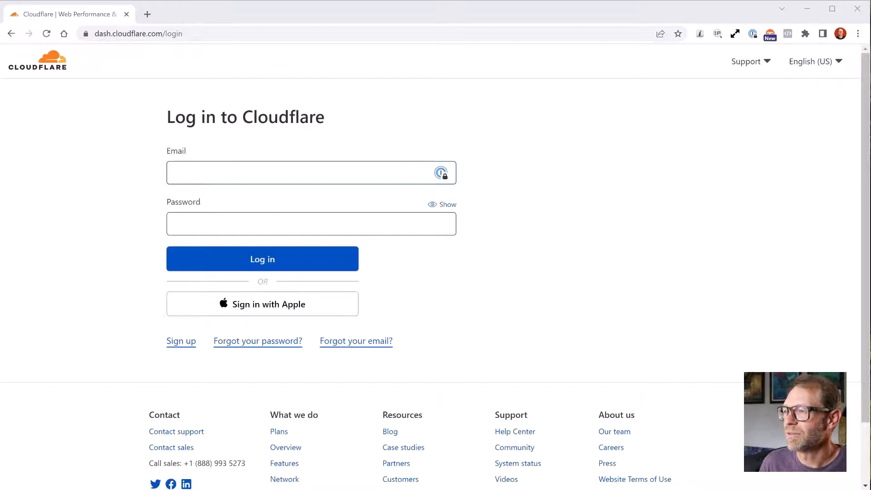
drag(526, 80, 0, 79)
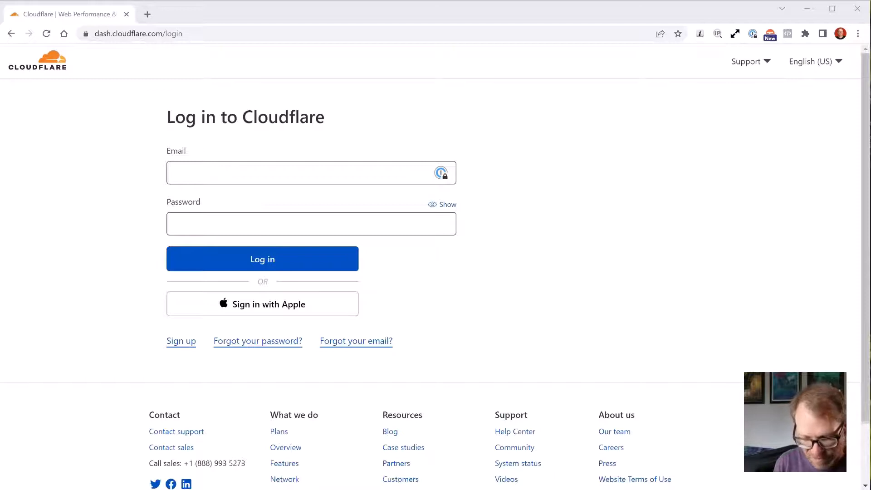
key(Return)
key(Down)
key(Return)
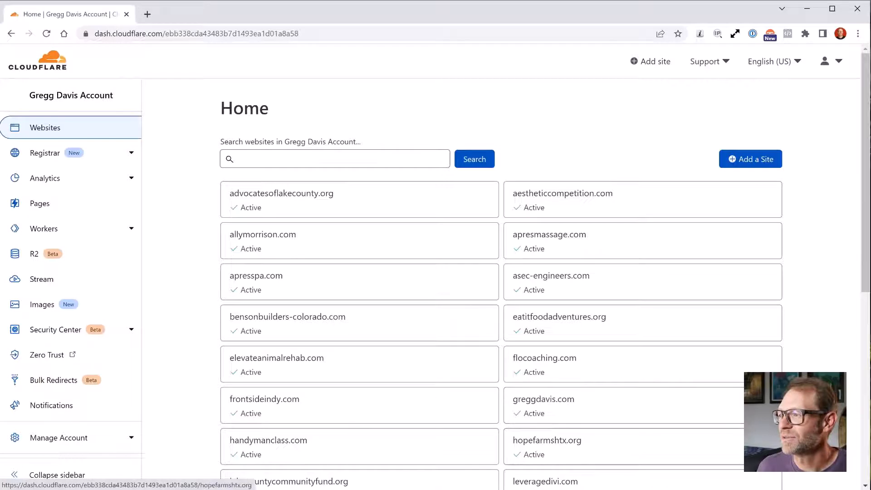
click(548, 443)
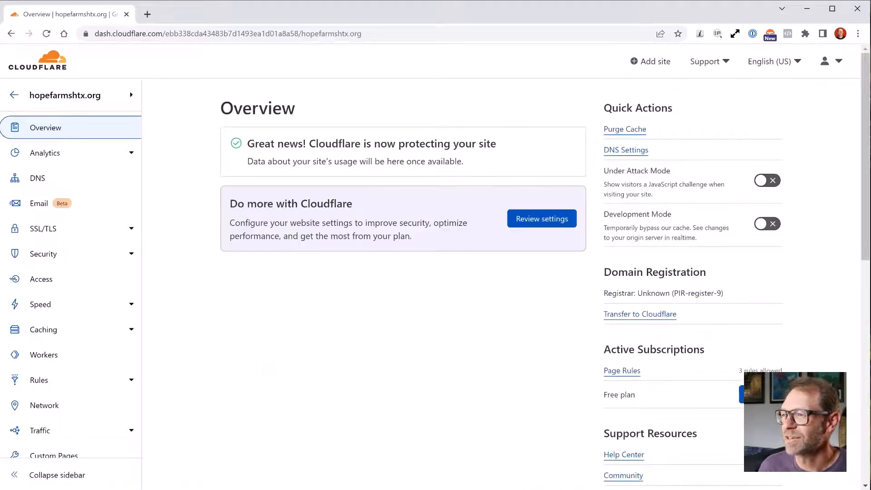
Open the DNS records of hopefarmshtx.org and examine the IP address of the staging A record
click(37, 178)
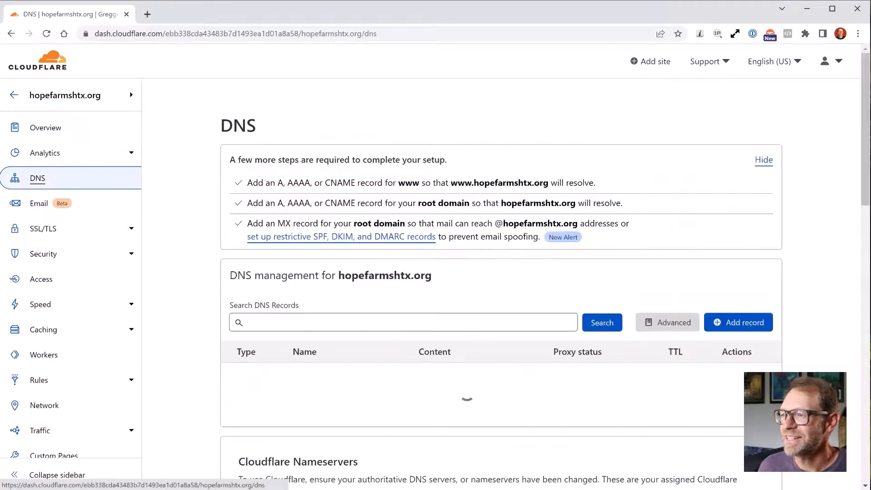
scroll(499, 281, down, 3)
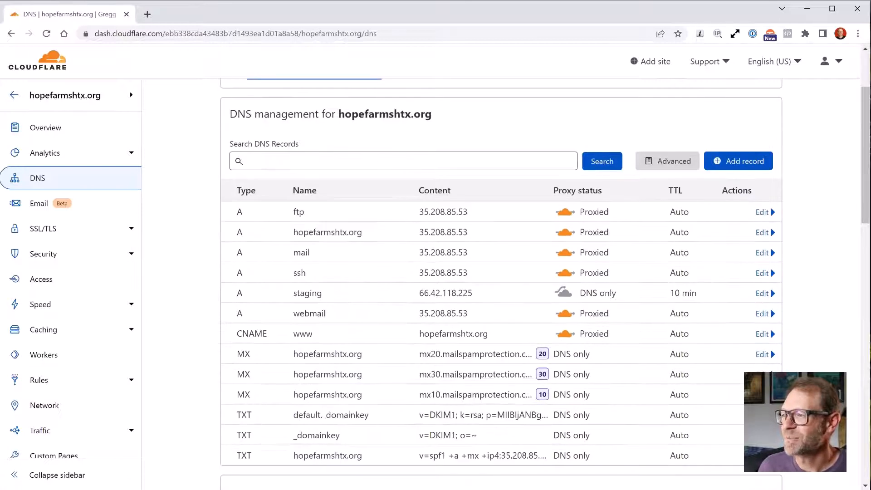
drag(420, 293, 472, 293)
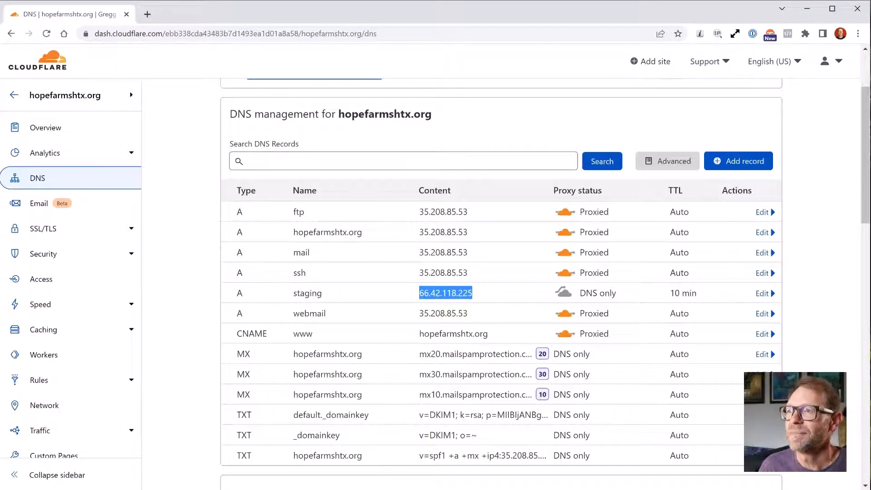
Open the GridPane servers page, my.gridpane.com/servers, in a new browser tab
key(ctrl+t)
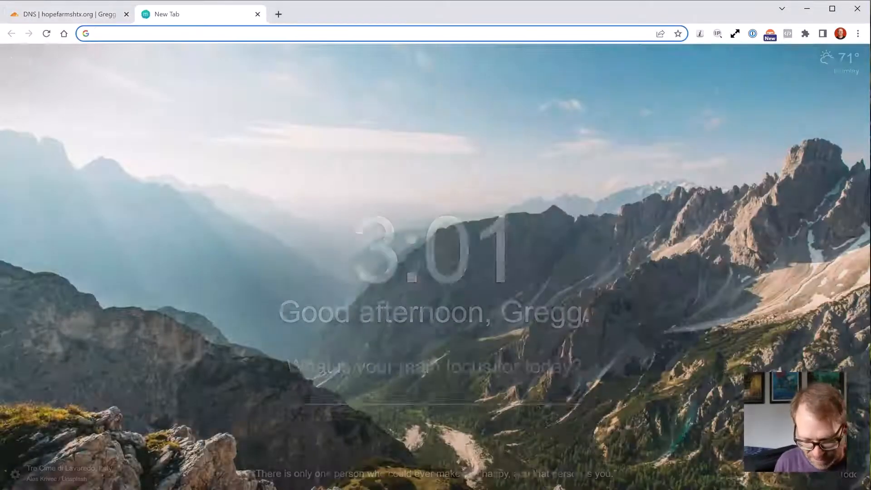
text(gridpan)
key(Down)
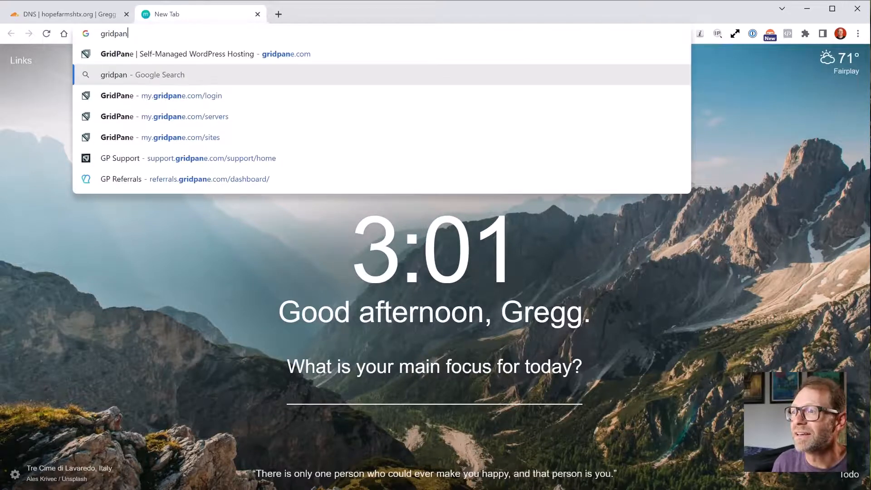
key(Down)
key(Down)
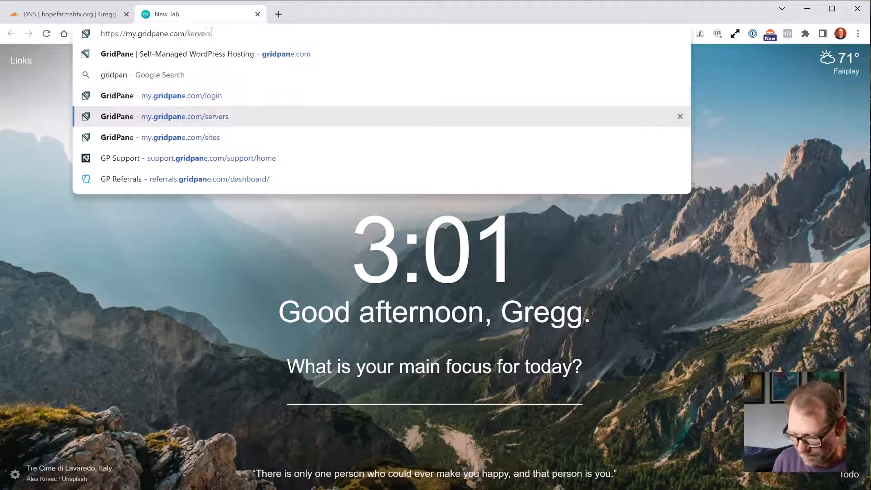
key(Return)
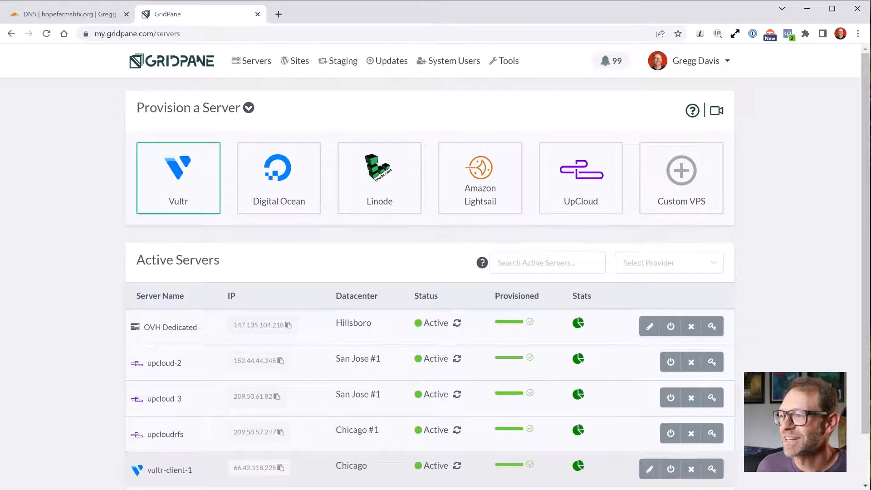
Search GridPane's active sites for "hope" and copy the IP address of hopefarmshtx.org
click(295, 60)
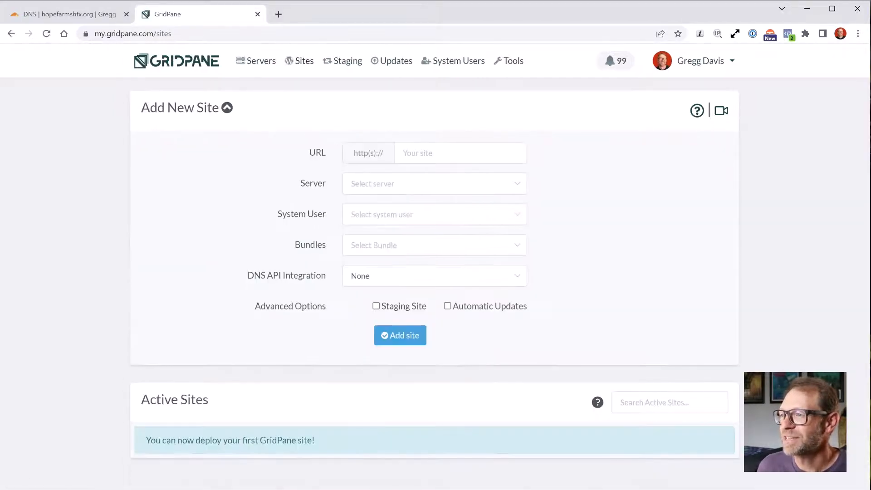
click(666, 403)
text(hope)
scroll(430, 267, down, 1)
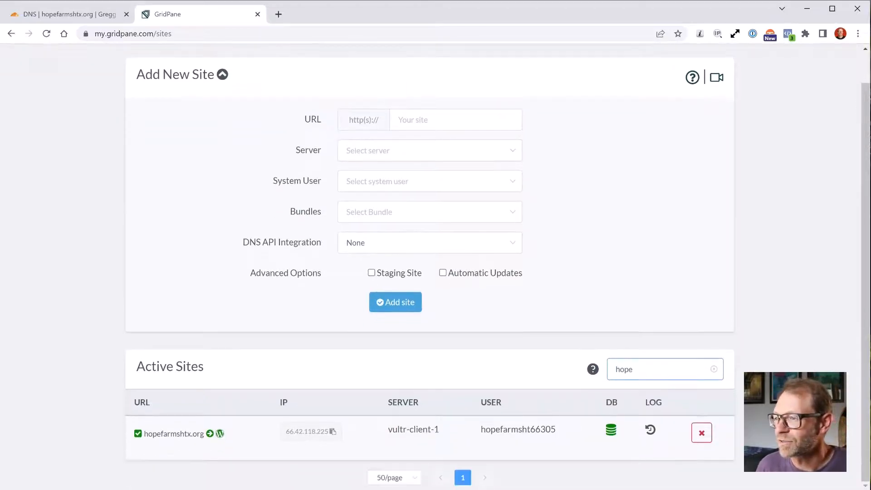
click(333, 431)
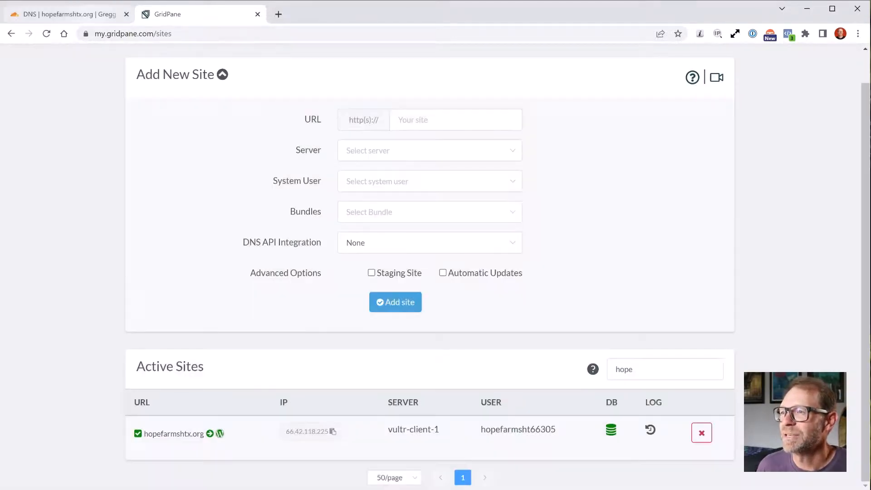
In Cloudflare, set the root hopefarmshtx.org A record's name to @ and its IPv4 address to 66.42.118.225, and save it
click(69, 14)
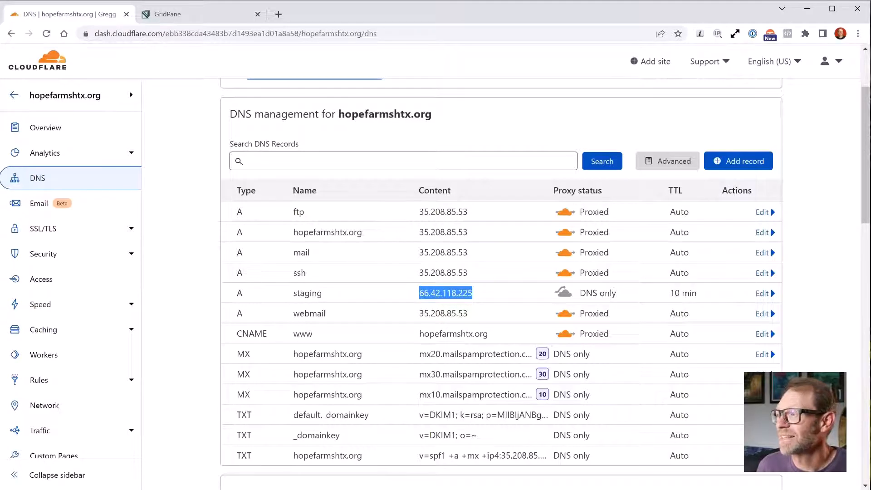
click(762, 233)
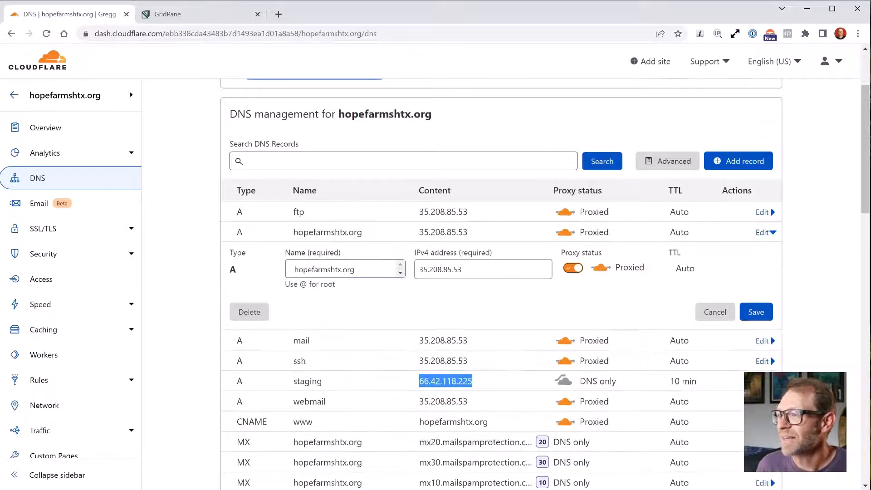
drag(359, 269, 292, 269)
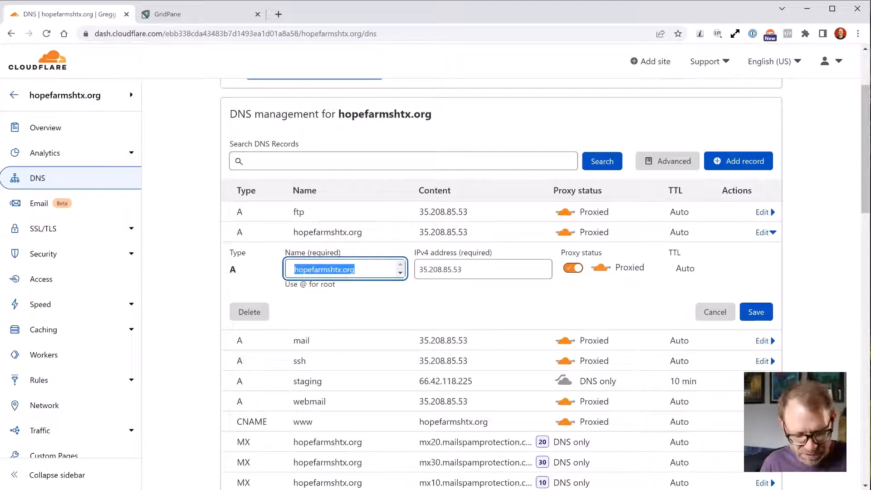
text(@)
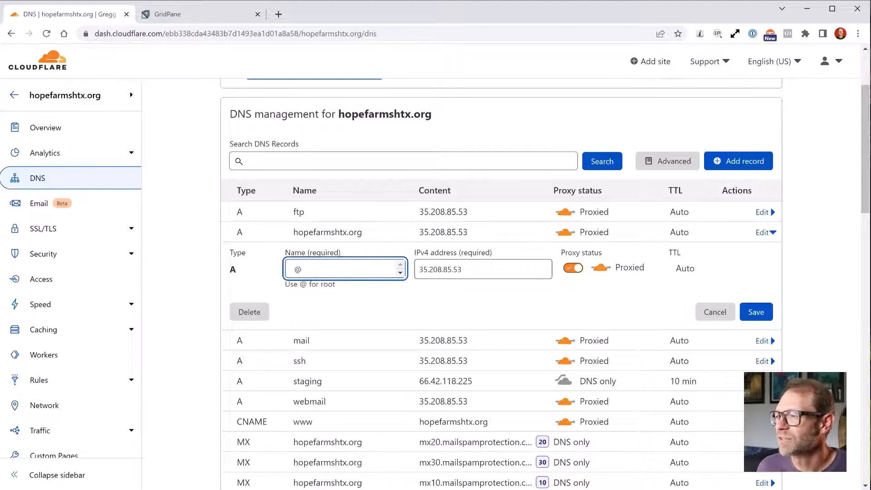
key(Tab)
key(ctrl+v)
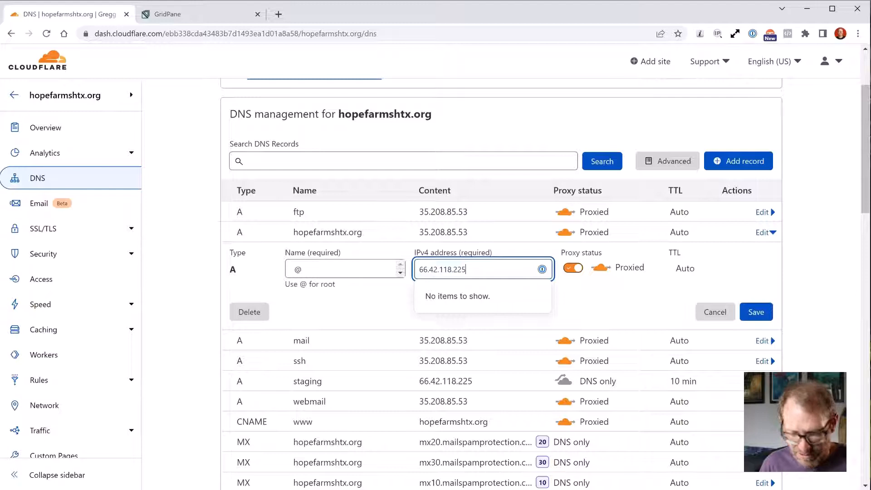
key(Return)
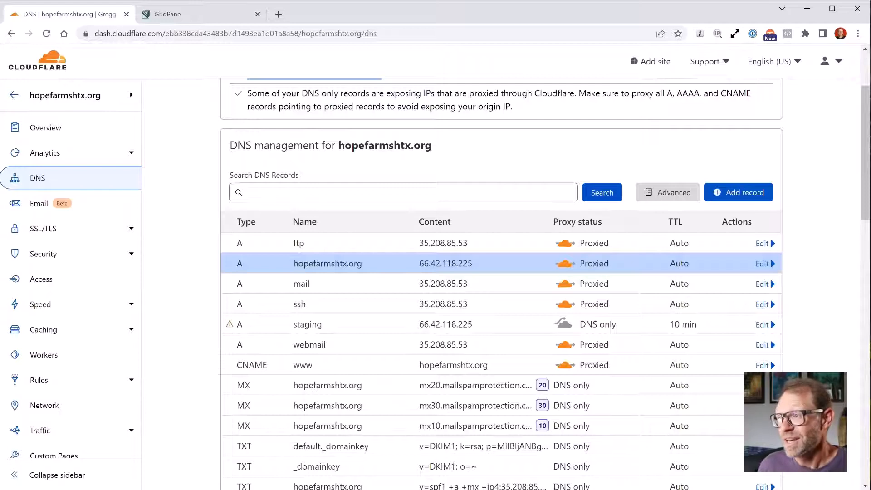
scroll(499, 272, up, 3)
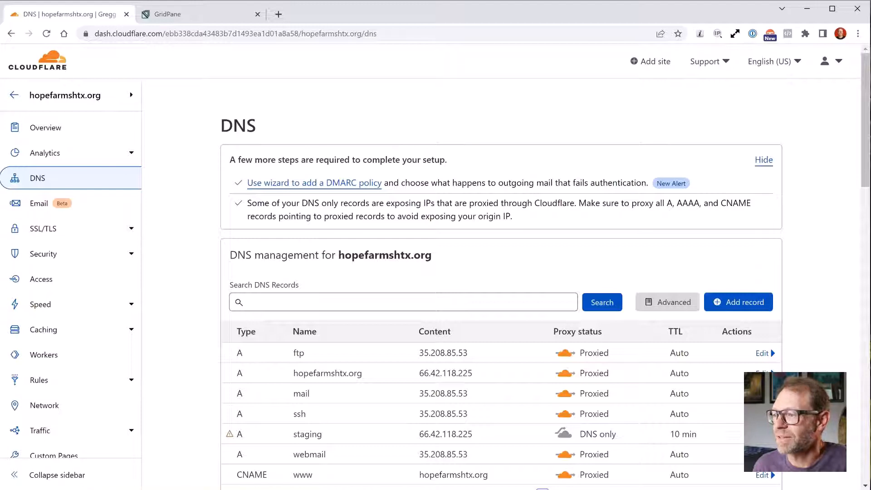
Switch to Notepad and comment out the hopefarmshtx.org entry in the hosts file with #
key(alt+Tab)
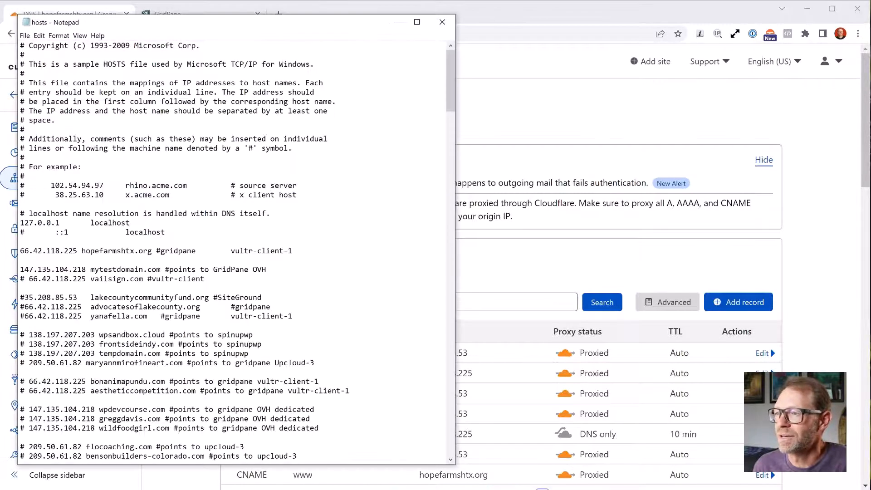
scroll(236, 254, down, 1)
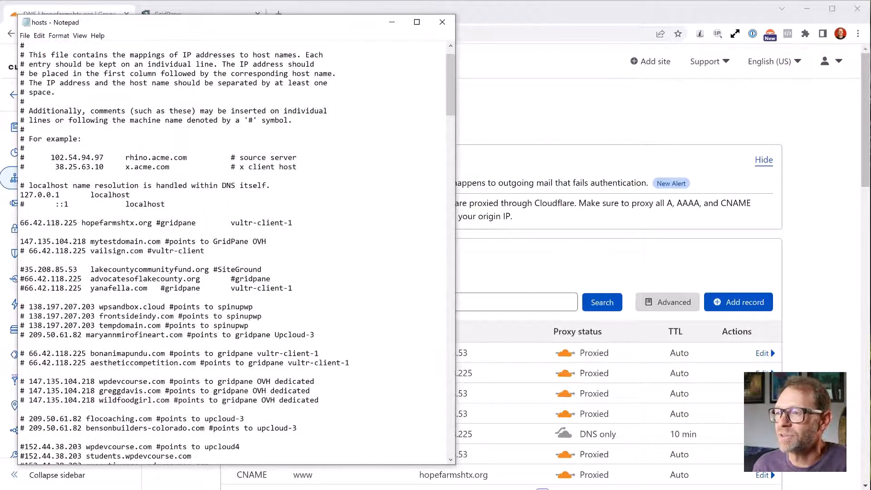
text(#)
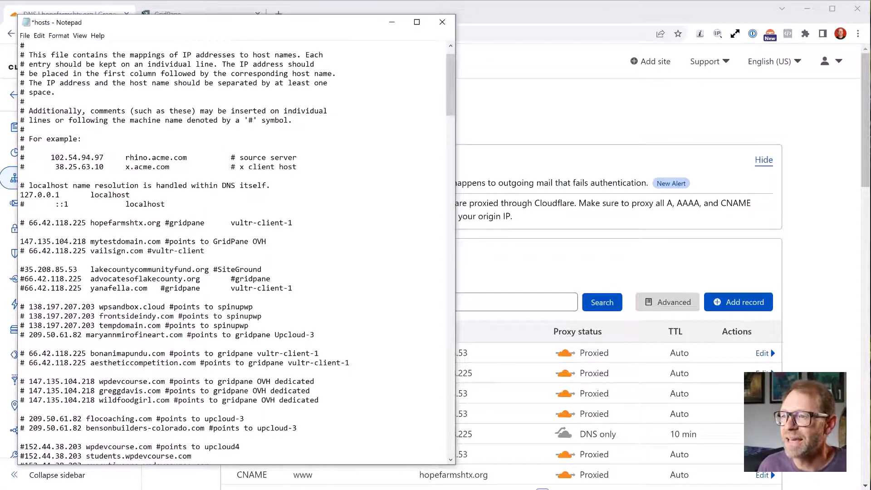
drag(32, 223, 294, 223)
click(295, 223)
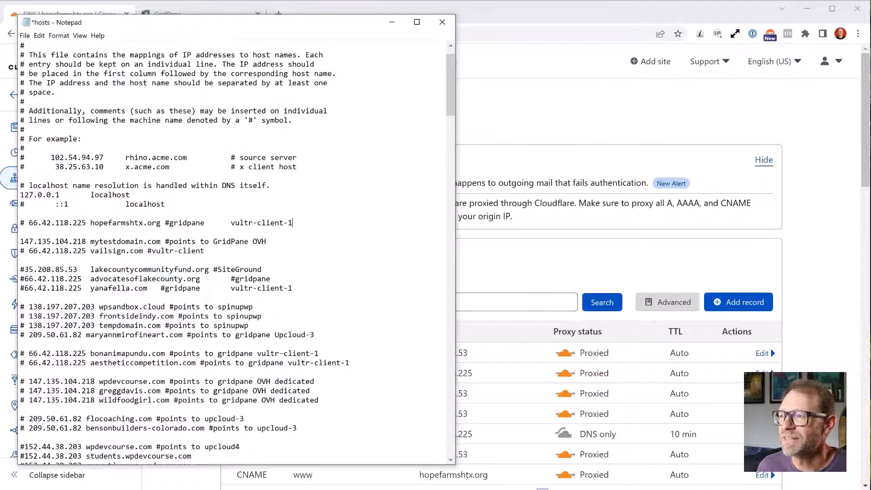
Save the hosts file and close Notepad
click(25, 35)
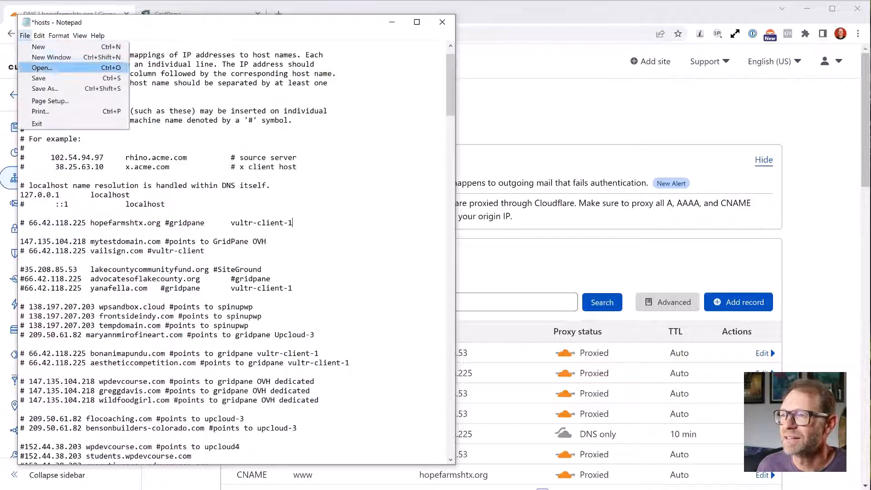
key(Up)
key(Return)
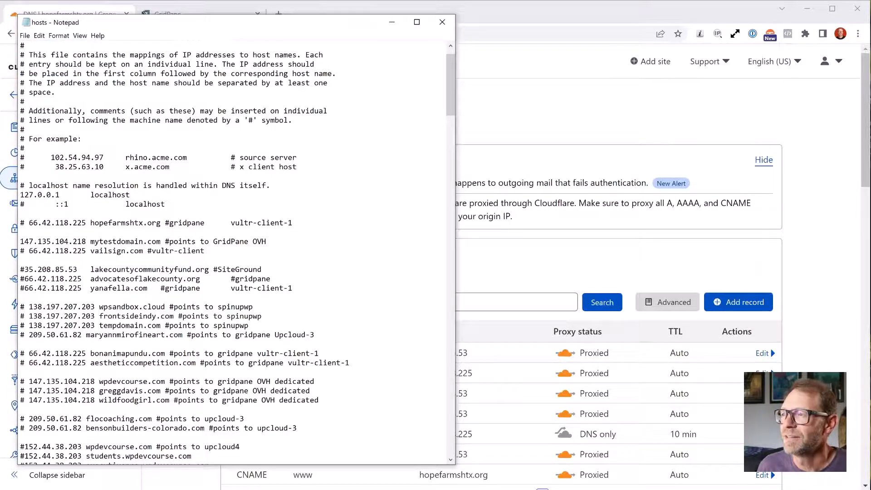
click(442, 22)
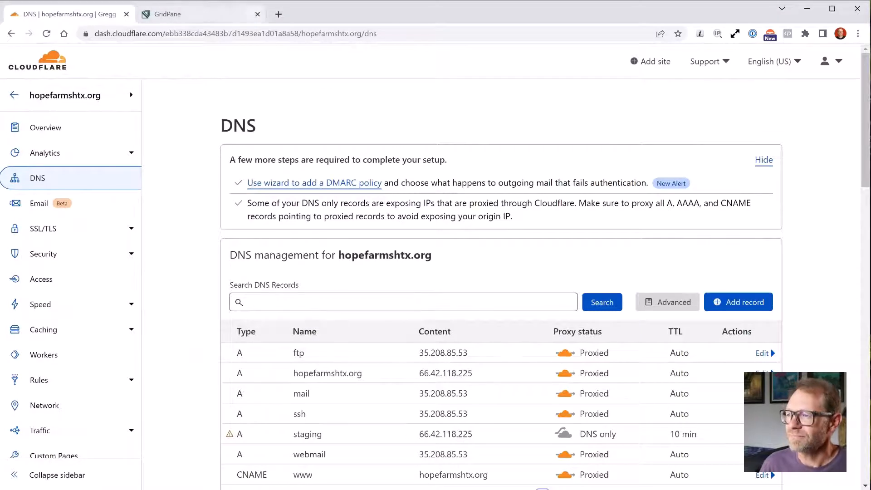
Load hopefarmshtx.org in a new Chrome tab
key(super)
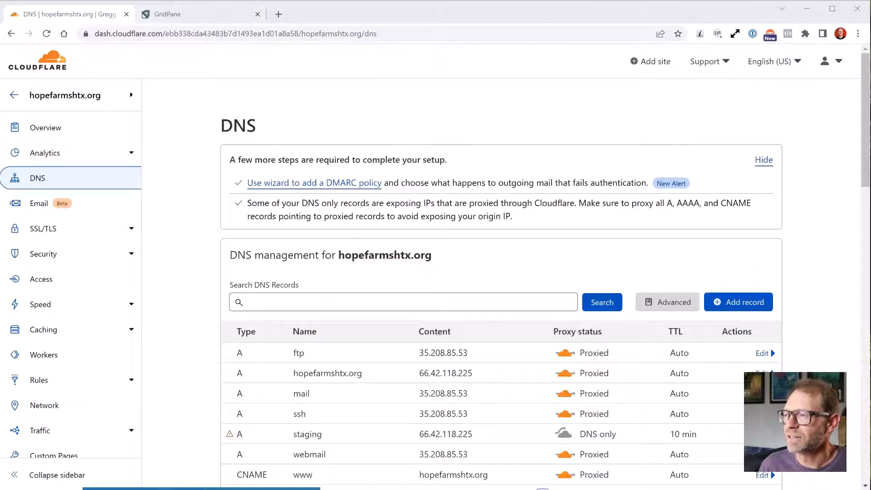
key(ctrl+t)
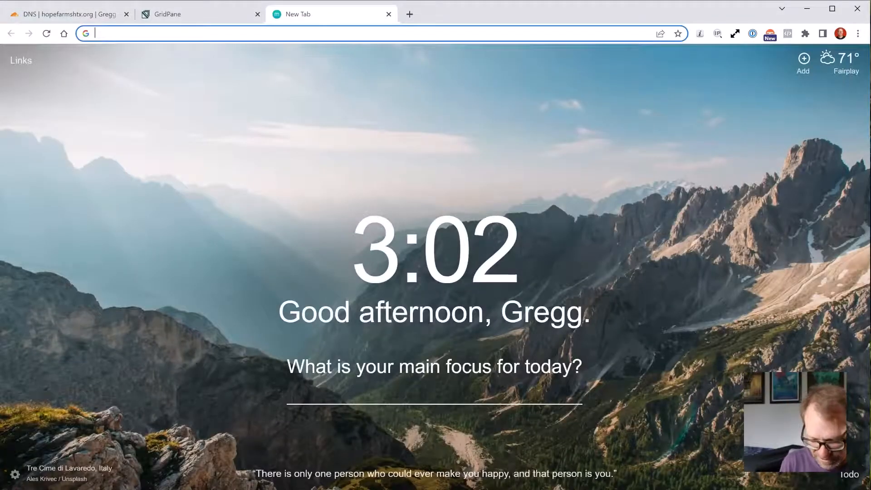
text(hopefarmshtx.org)
key(Return)
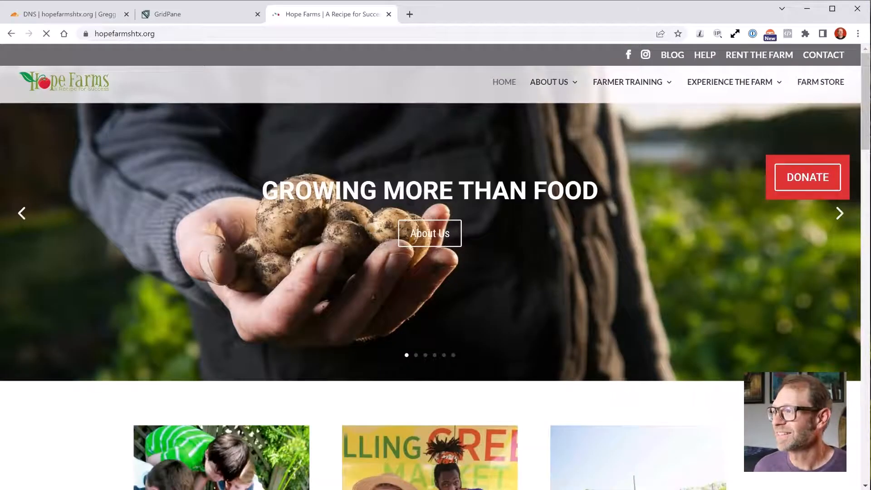
Open the Mission page under About Us and check its content down the page
mouse_move(549, 82)
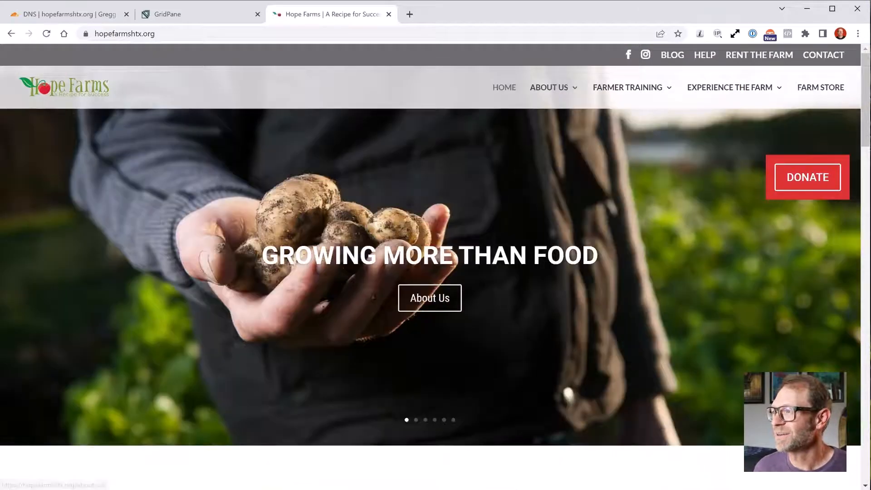
click(568, 132)
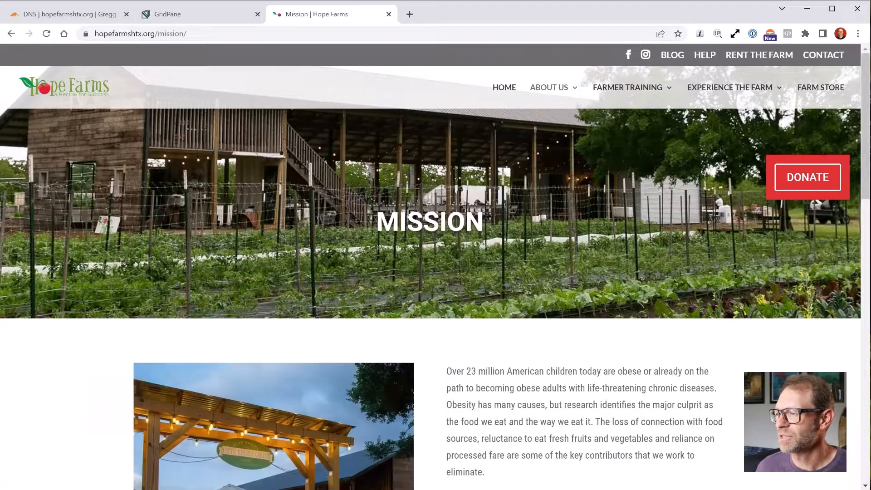
scroll(436, 245, down, 10)
drag(520, 311, 493, 310)
click(493, 311)
scroll(493, 311, up, 12)
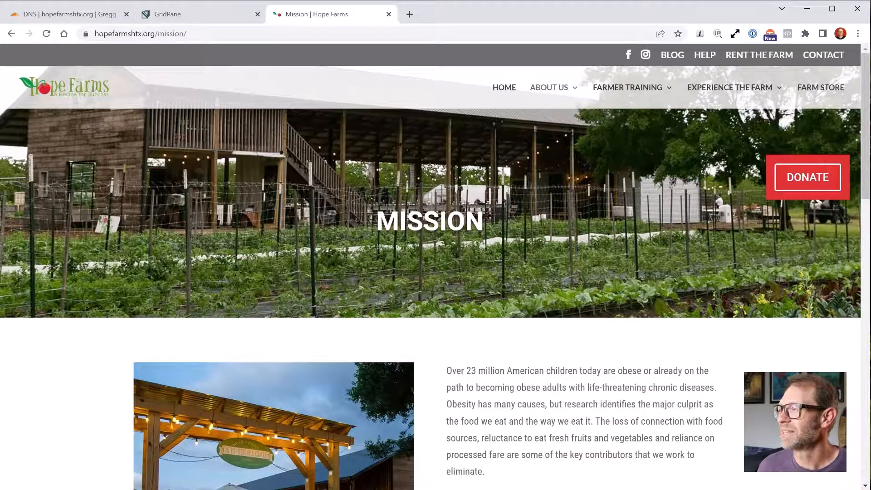
Open the Classes page under Experience the Farm and check its content
mouse_move(731, 87)
click(724, 131)
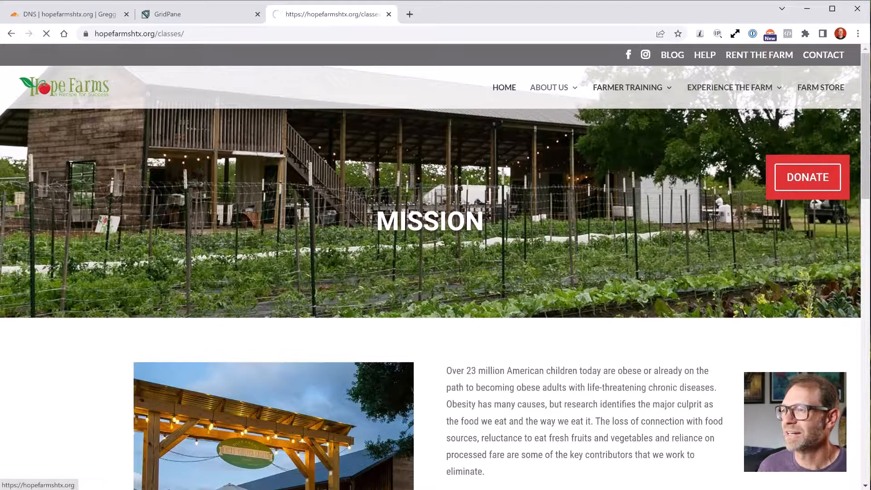
scroll(436, 267, down, 8)
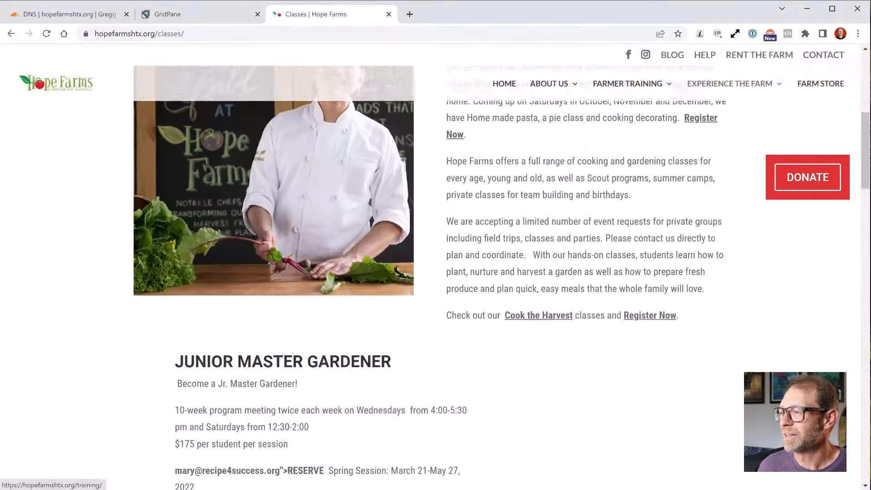
scroll(436, 267, up, 8)
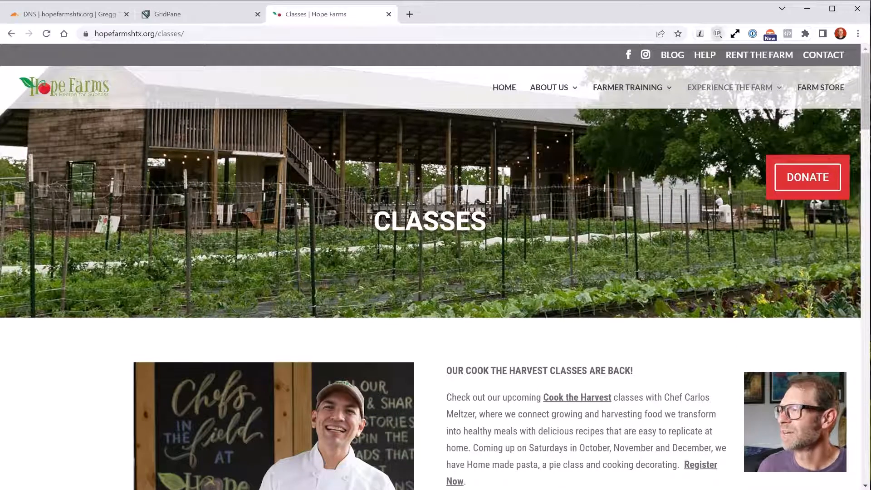
Check the site's server IP address with the DNSlytics extension
click(718, 34)
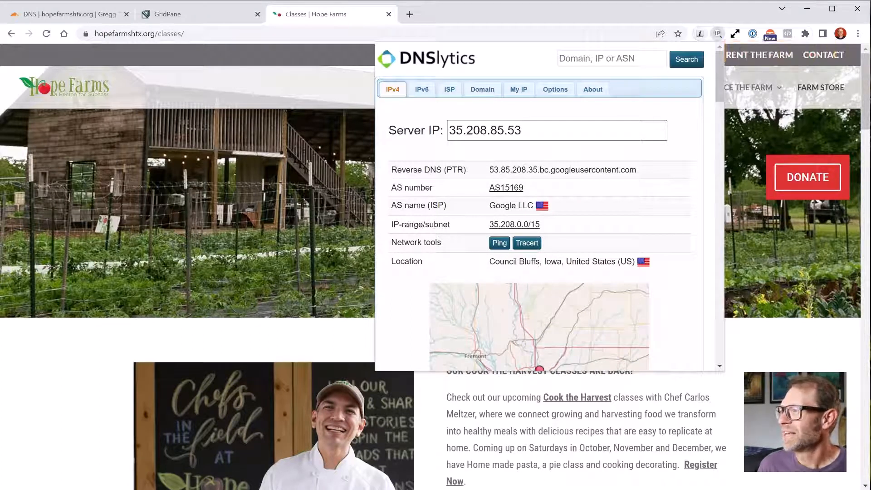
drag(525, 131, 447, 131)
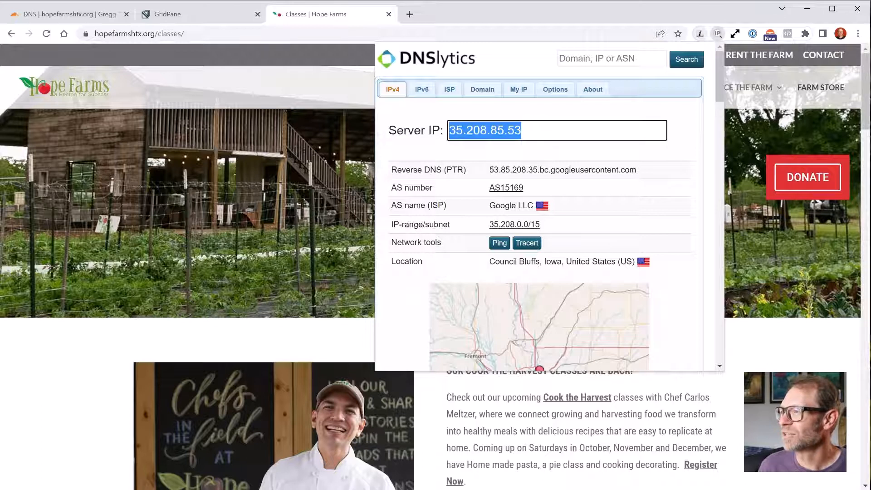
Examine the server location map and hosting details for the site's IP address
click(450, 151)
scroll(540, 204, down, 8)
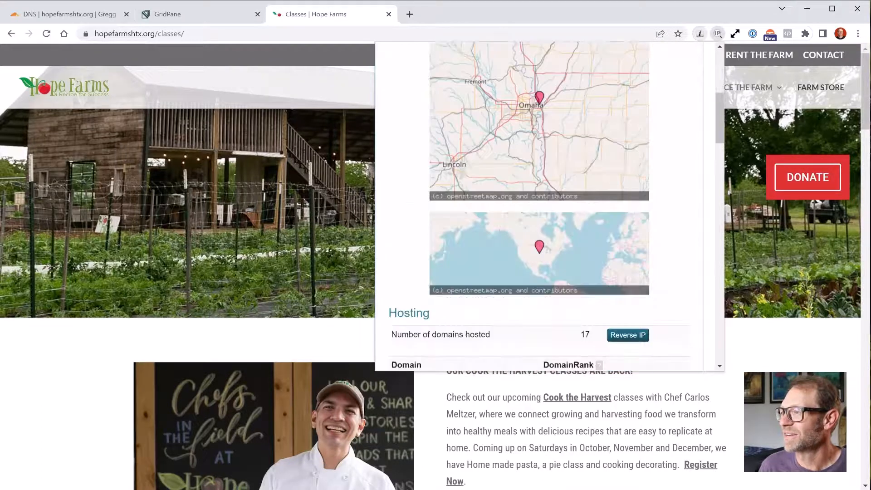
scroll(540, 204, up, 6)
scroll(540, 204, up, 2)
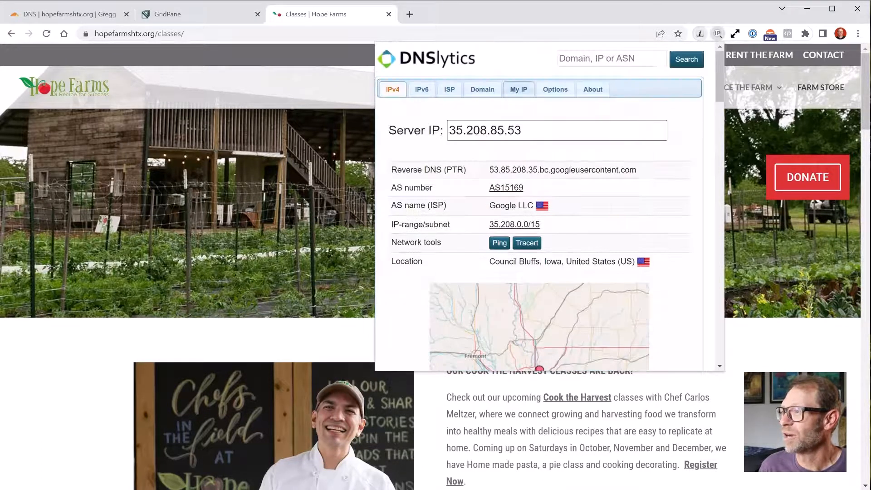
Examine the DNS records of hopefarmshtx.org in DNSlytics' domain information
click(492, 89)
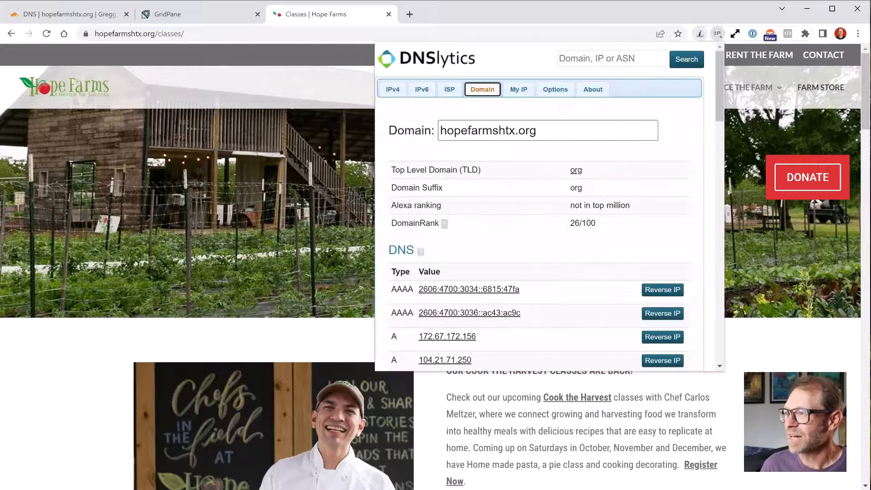
scroll(540, 204, down, 4)
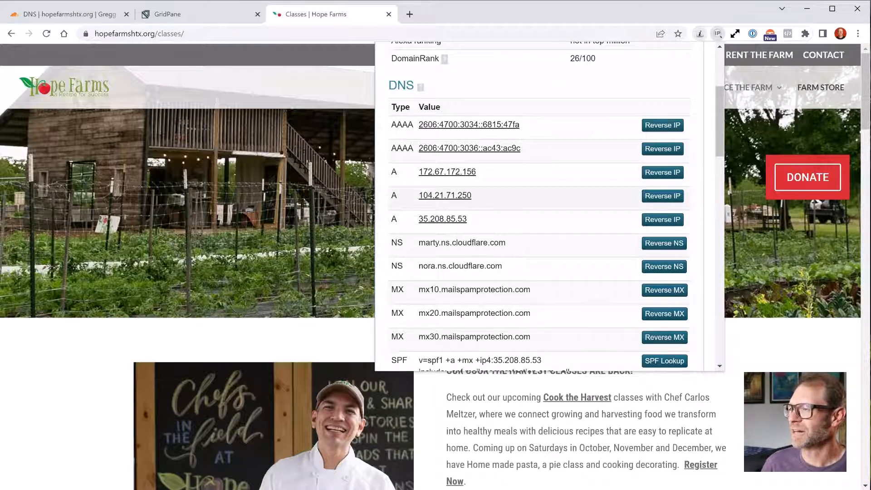
scroll(541, 204, down, 1)
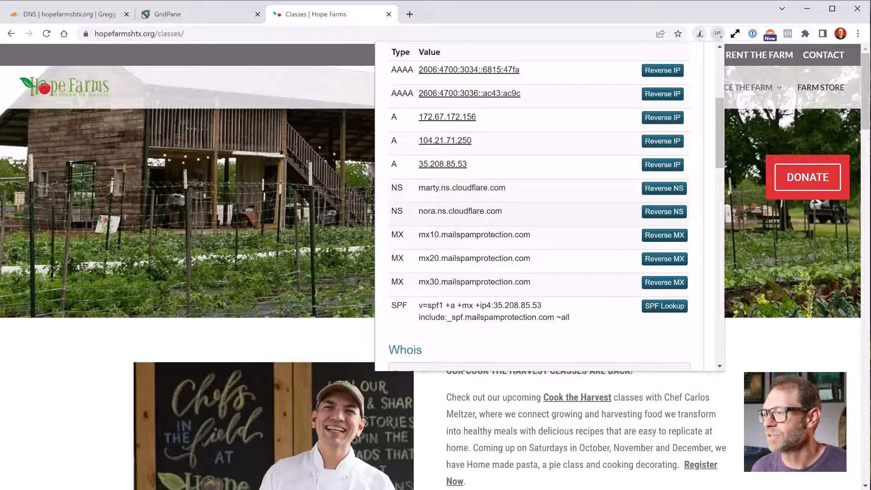
scroll(539, 206, down, 2)
scroll(539, 206, up, 6)
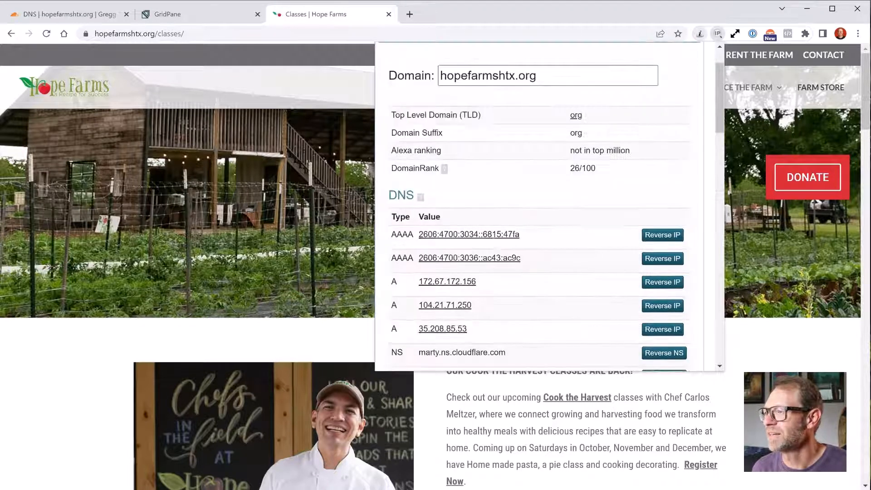
Recheck the IPv4 server details in DNSlytics and close the extension
click(393, 90)
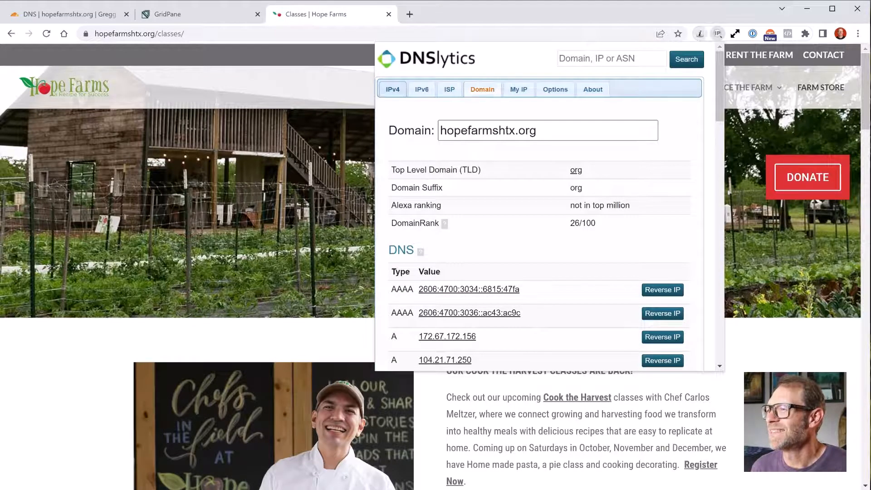
drag(398, 170, 654, 270)
click(671, 268)
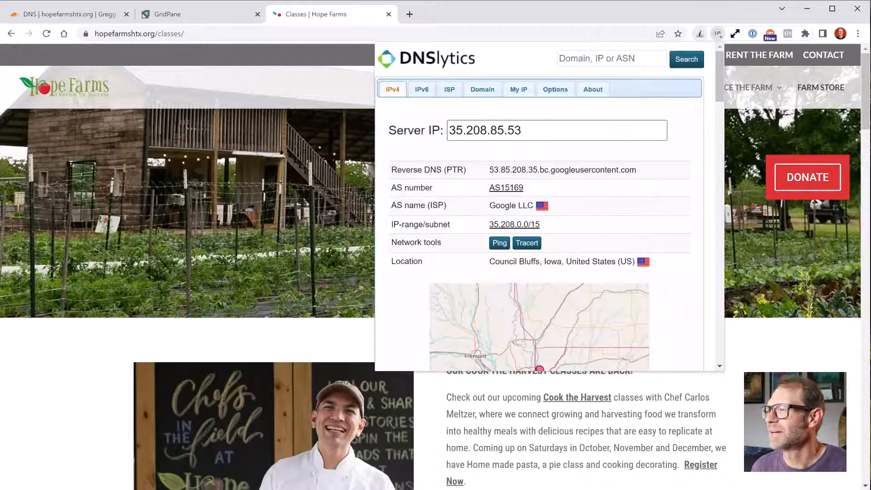
key(Escape)
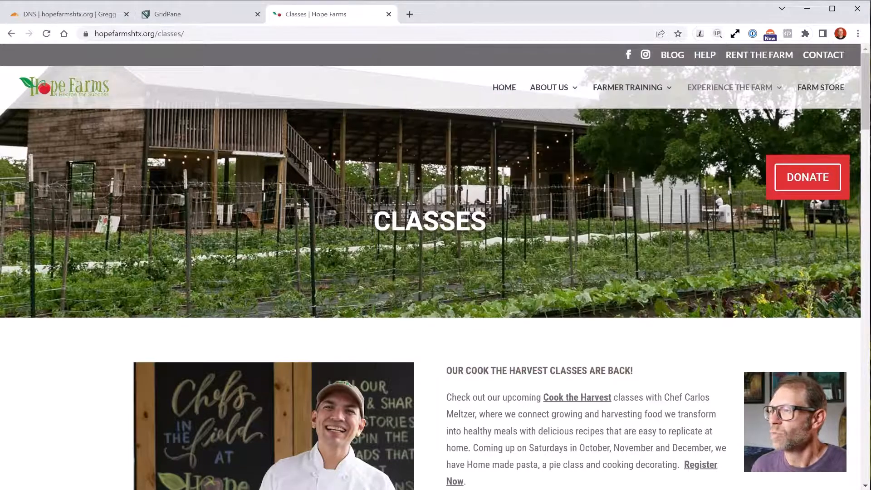
Open the Hope Farms home page and check its content down the page
click(504, 88)
scroll(430, 267, down, 10)
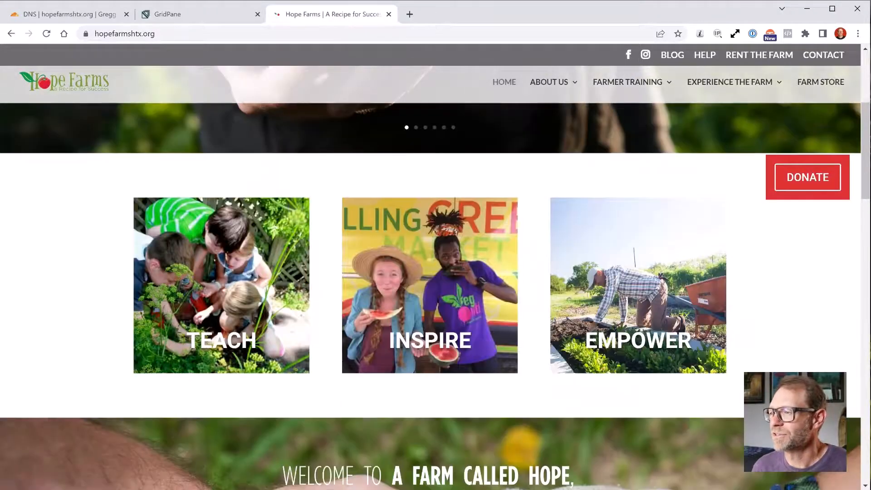
scroll(430, 267, up, 10)
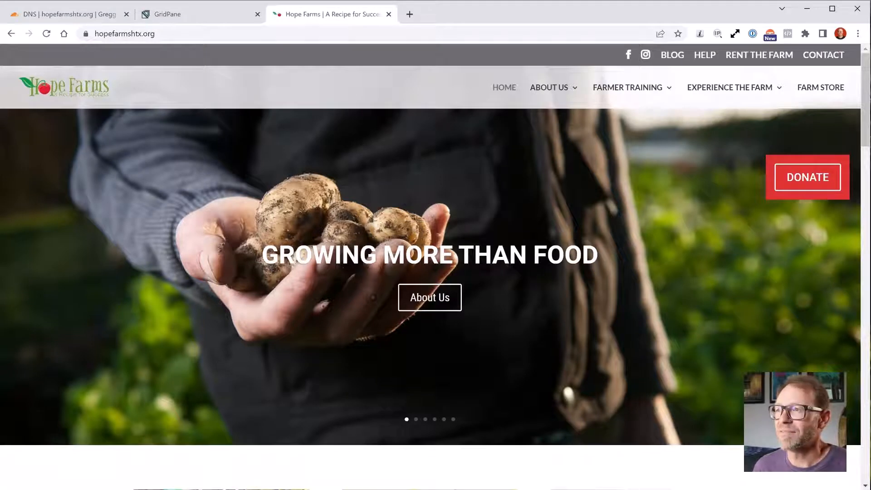
Open the hopefarmshtx.org configuration in GridPane and enable Redis Object Caching
click(182, 14)
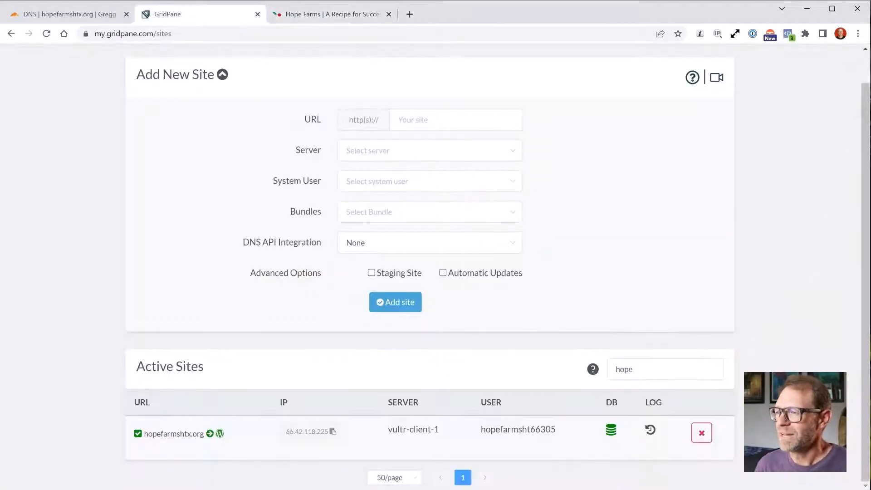
scroll(430, 267, up, 1)
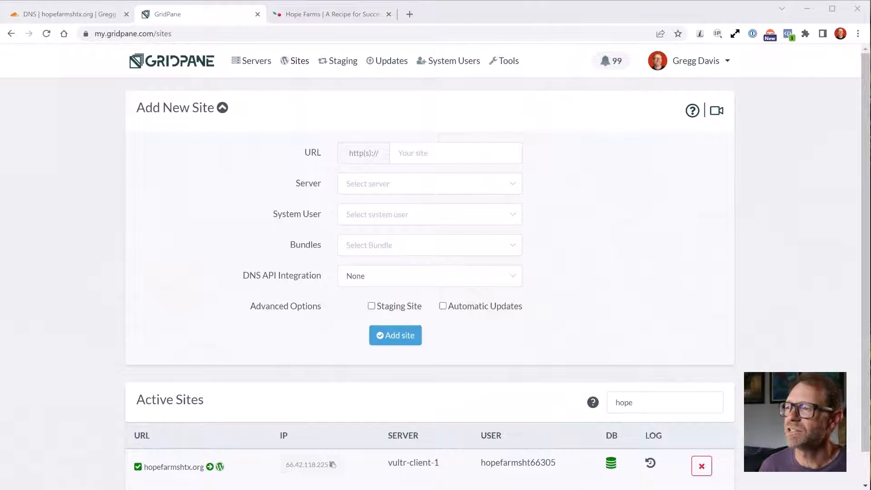
scroll(435, 268, down, 1)
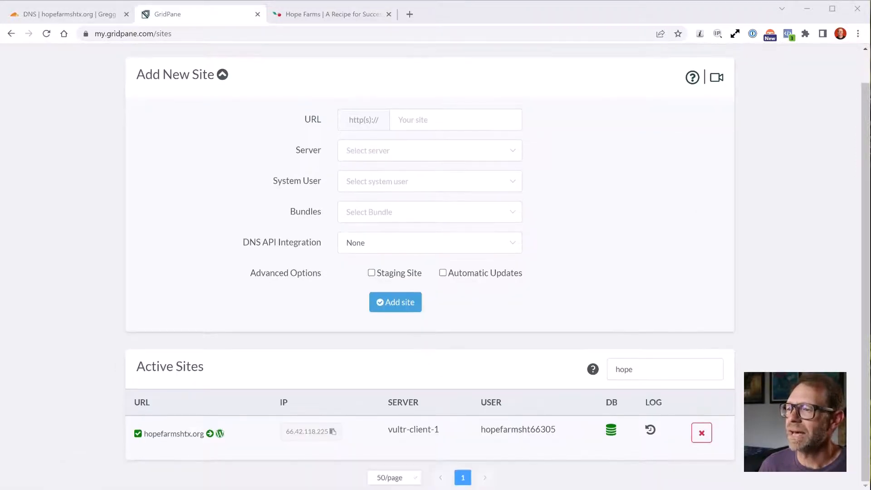
click(174, 435)
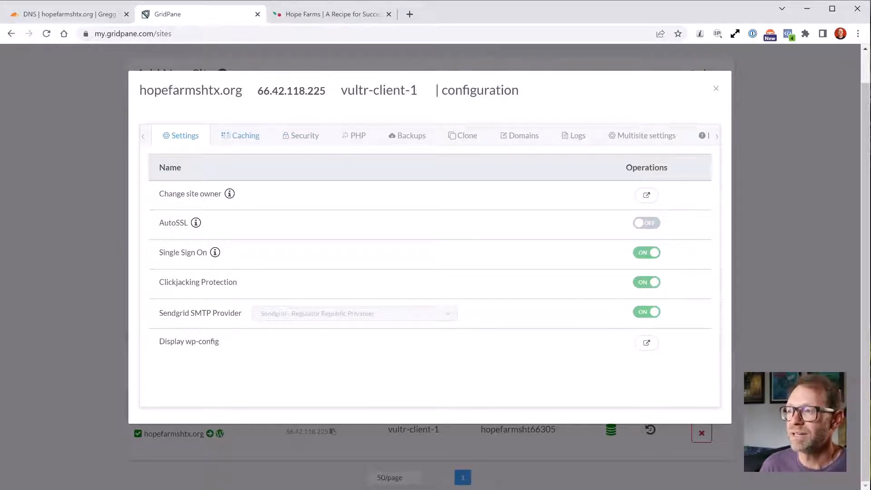
click(241, 136)
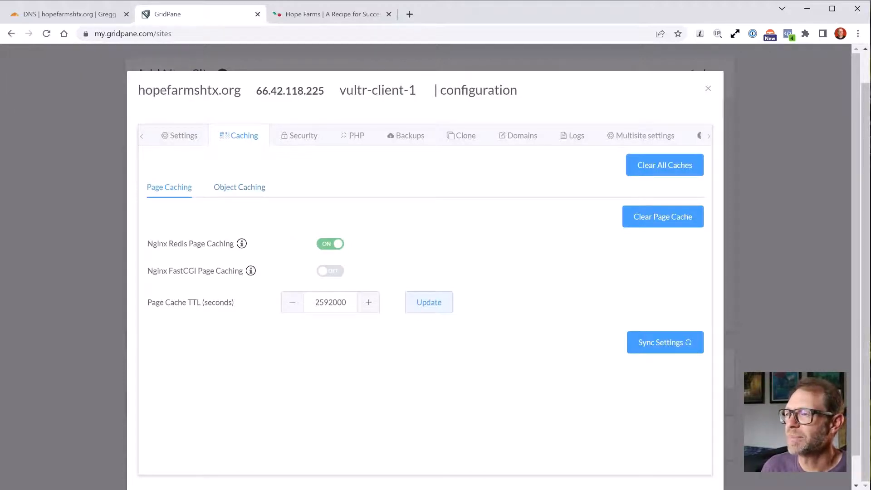
click(239, 187)
click(258, 244)
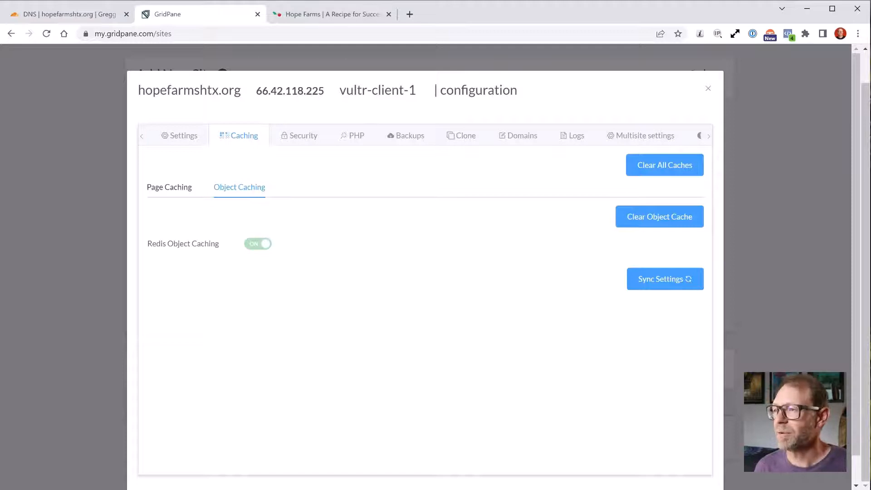
Review the page and object caching settings, then close the site's configuration
click(169, 187)
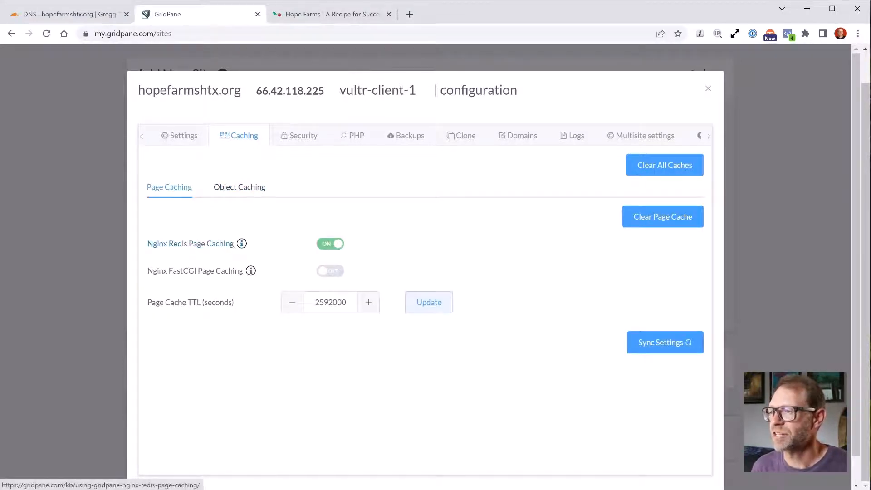
click(239, 188)
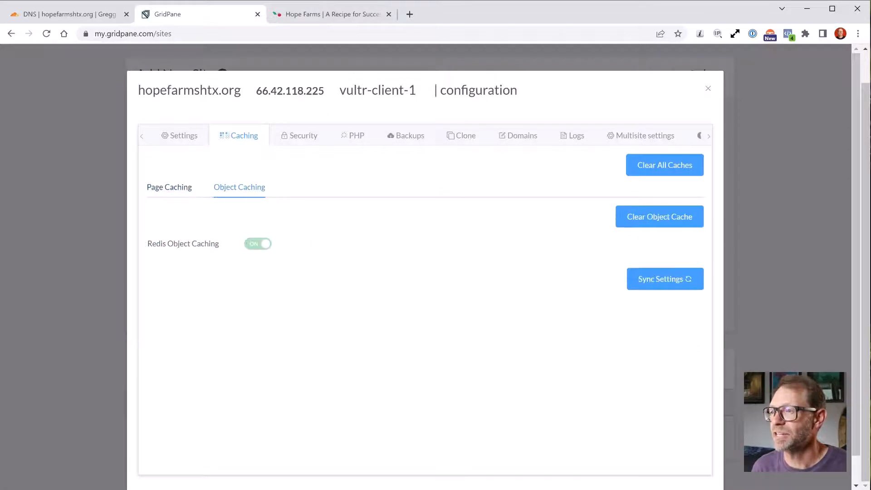
click(170, 188)
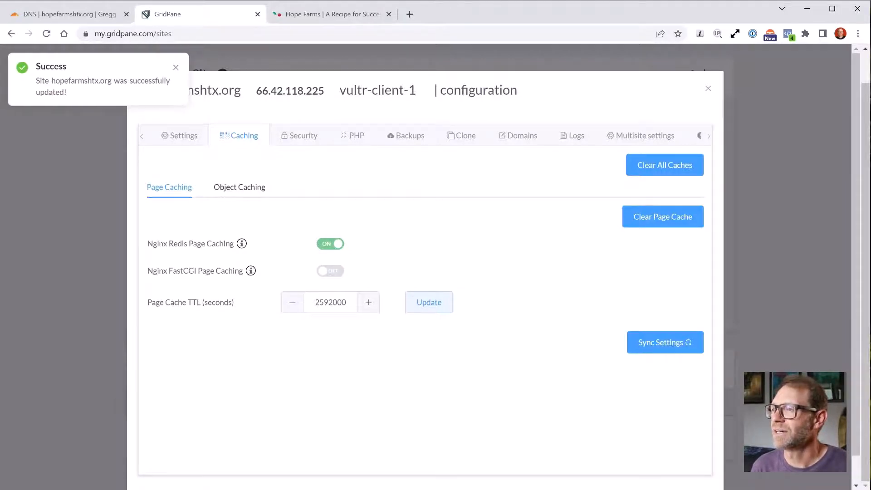
key(Escape)
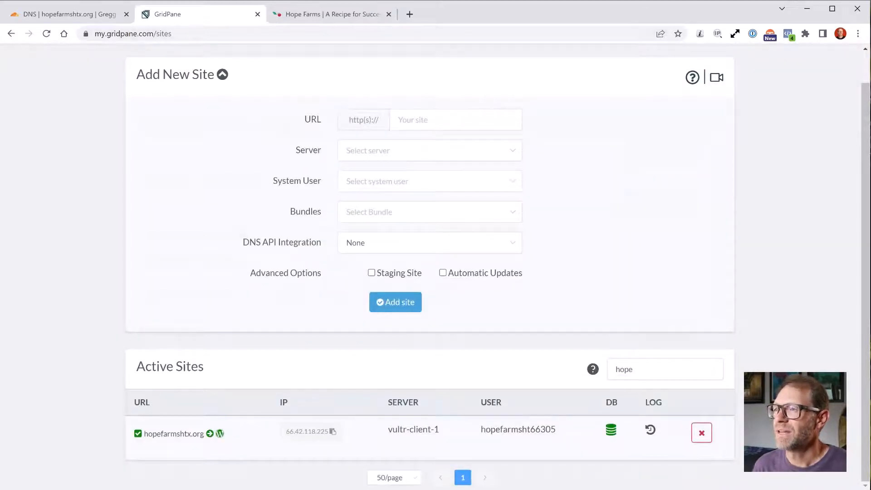
Go to hopefarmshtx.org/wp-admin and log in to the WordPress dashboard
key(ctrl+Tab)
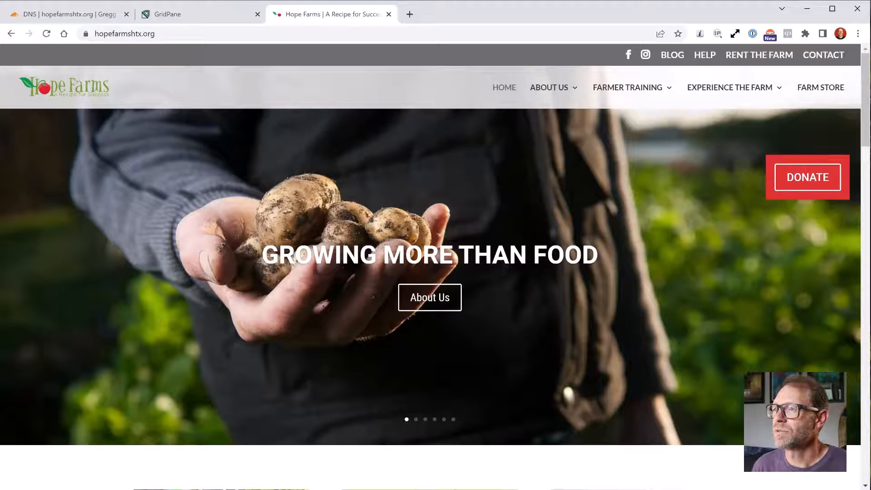
key(ctrl+l)
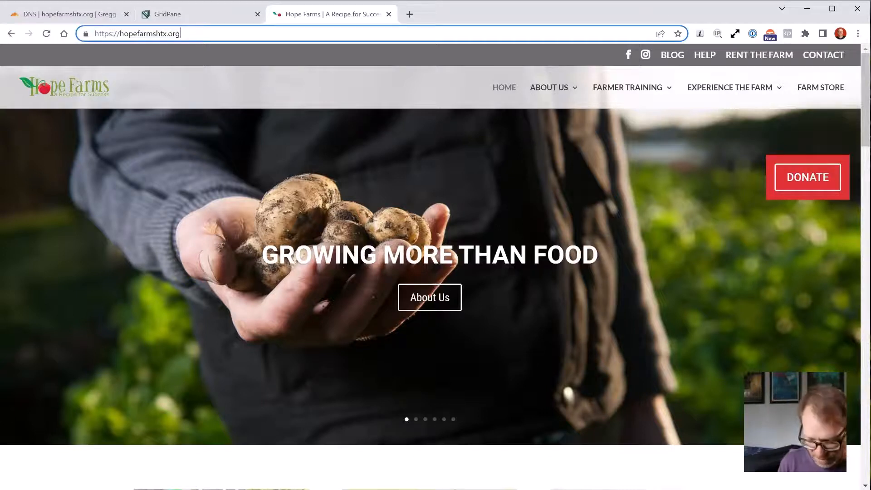
text(/wp-admin)
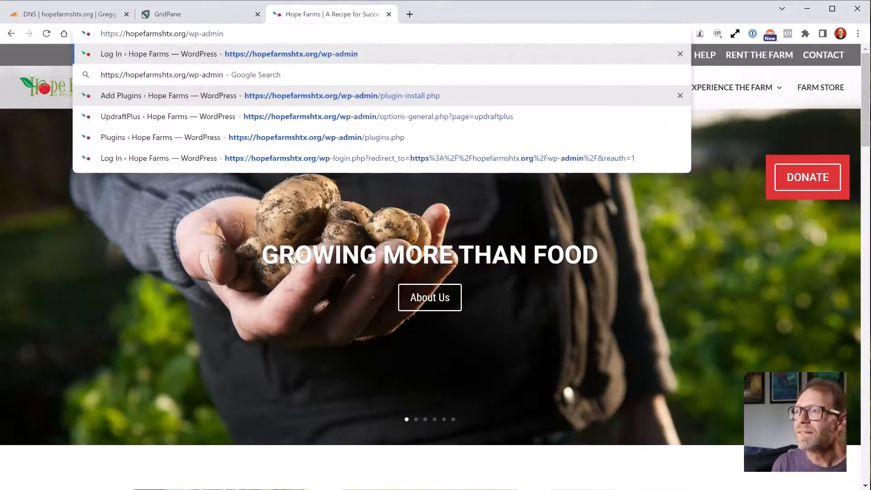
key(Return)
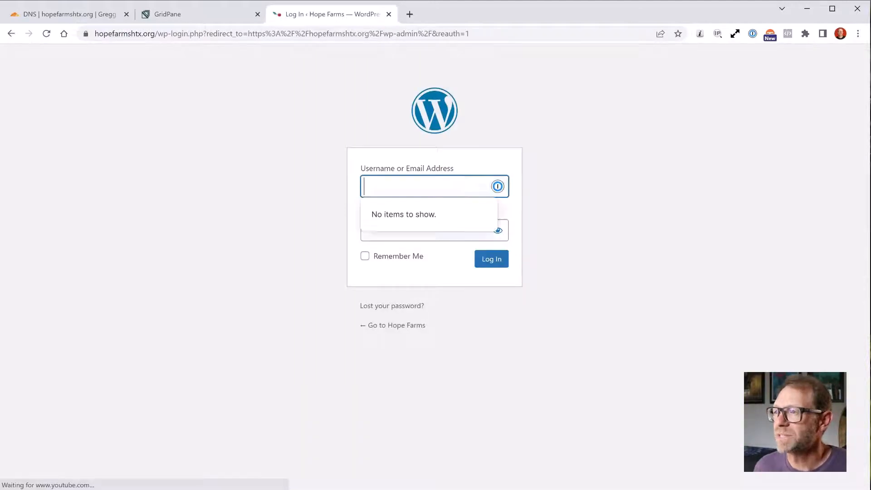
click(492, 260)
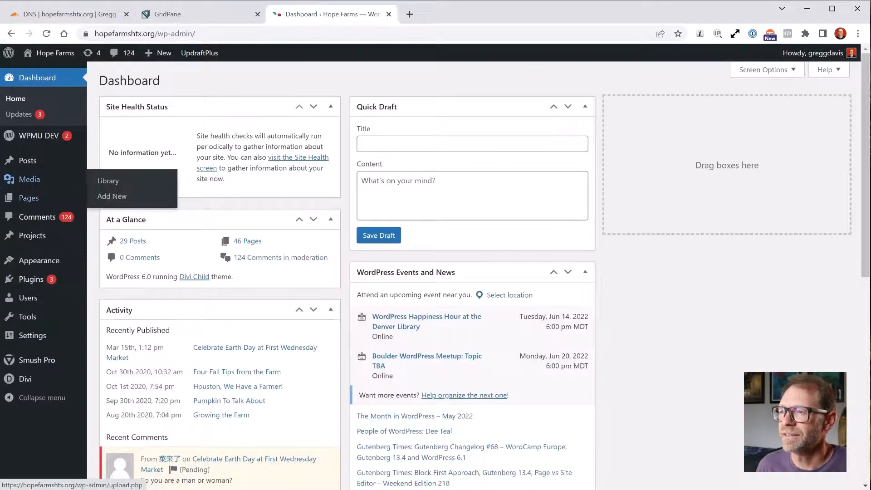
Find GridPane Redis Object Cache among the installed plugins and open its settings to check the connection
mouse_move(28, 197)
mouse_move(31, 279)
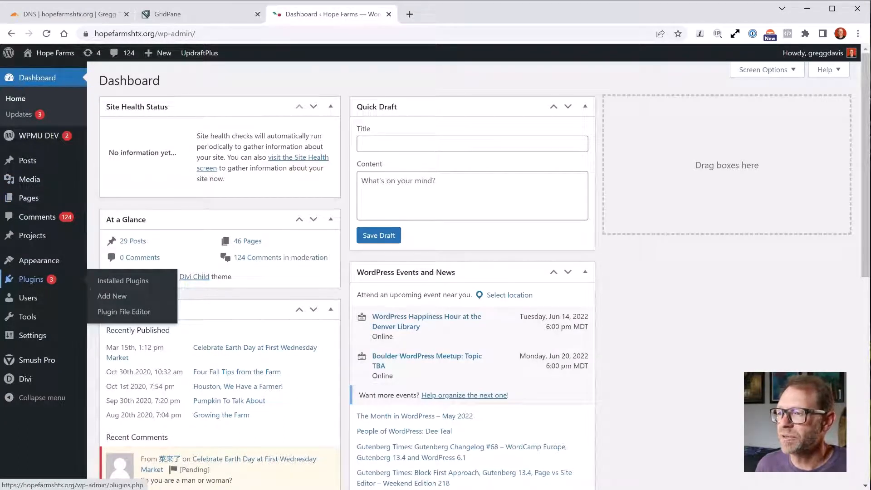
click(31, 279)
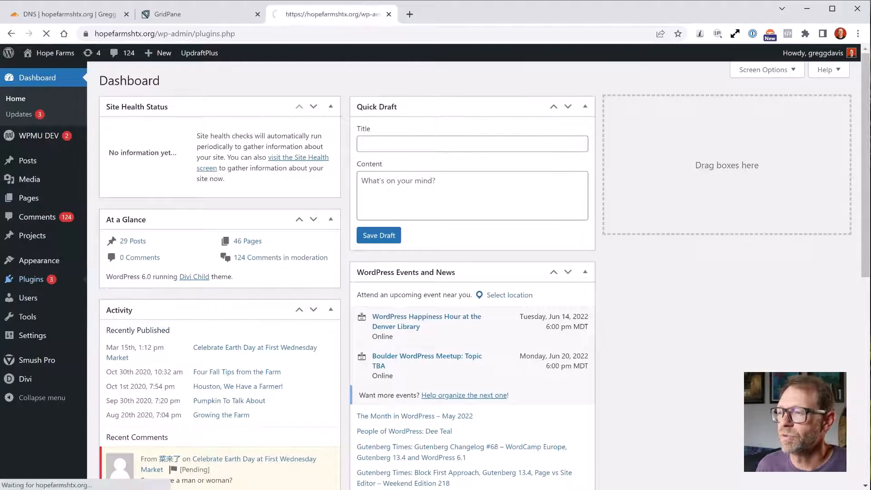
scroll(475, 272, down, 7)
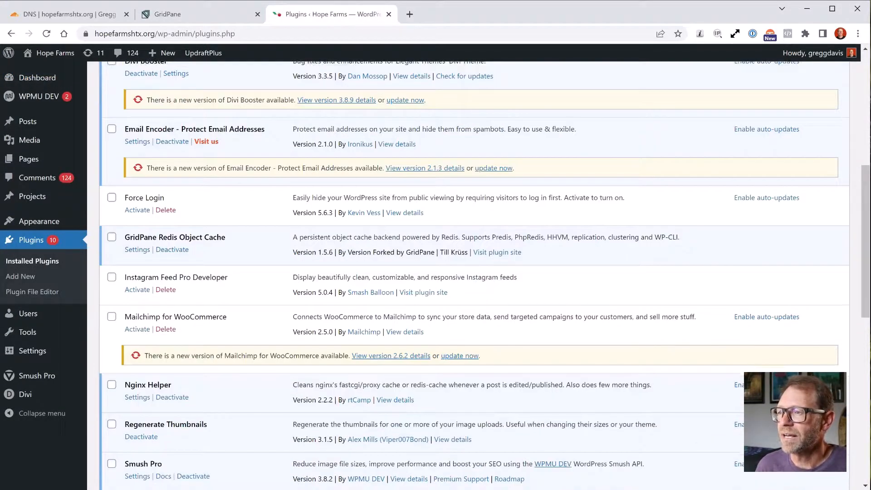
click(137, 250)
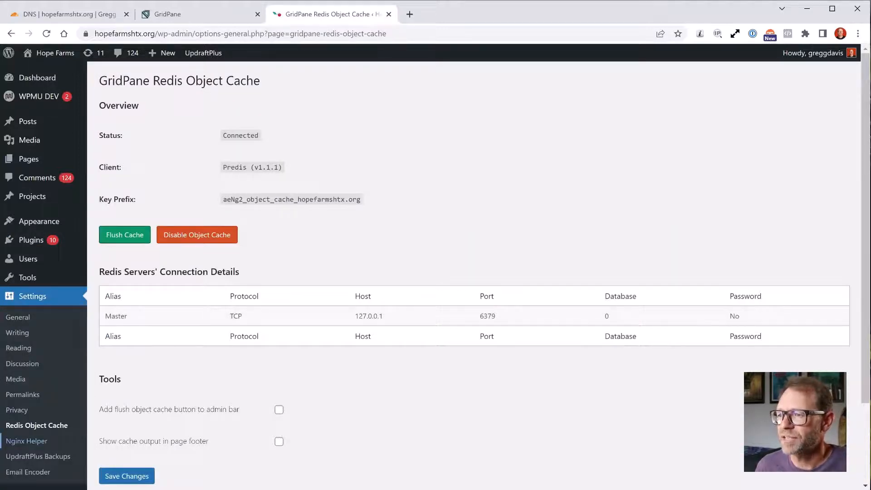
Enable purging in Nginx Helper with Redis cache as the caching method and save the settings
click(26, 441)
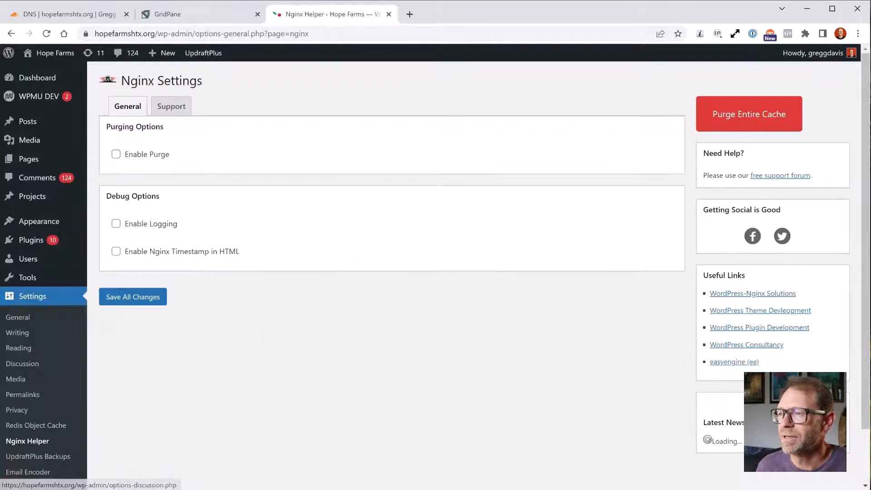
click(117, 155)
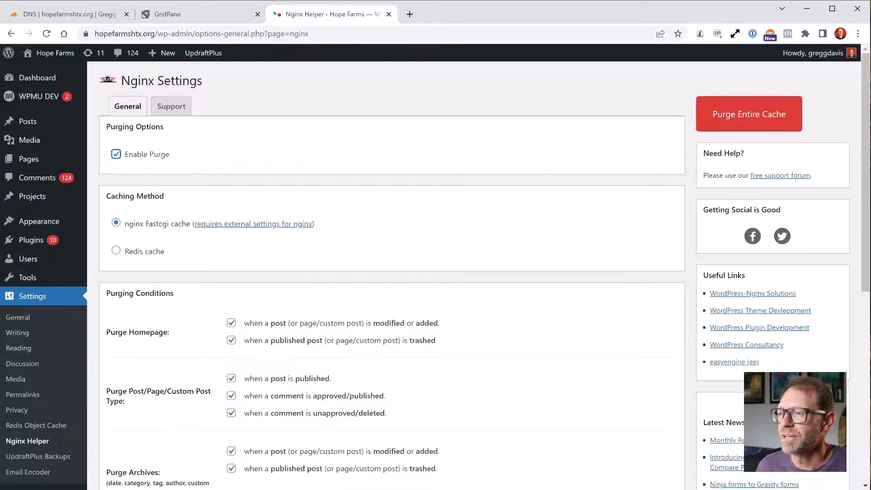
click(117, 251)
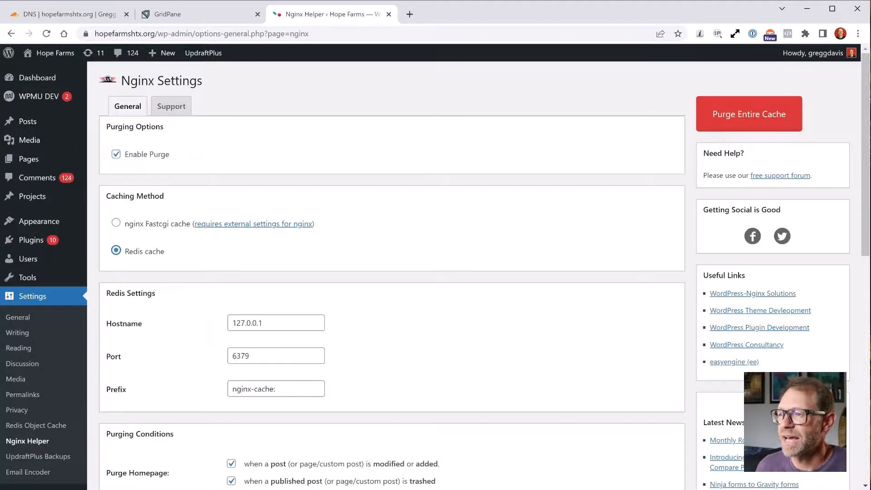
scroll(392, 275, down, 4)
scroll(392, 275, down, 6)
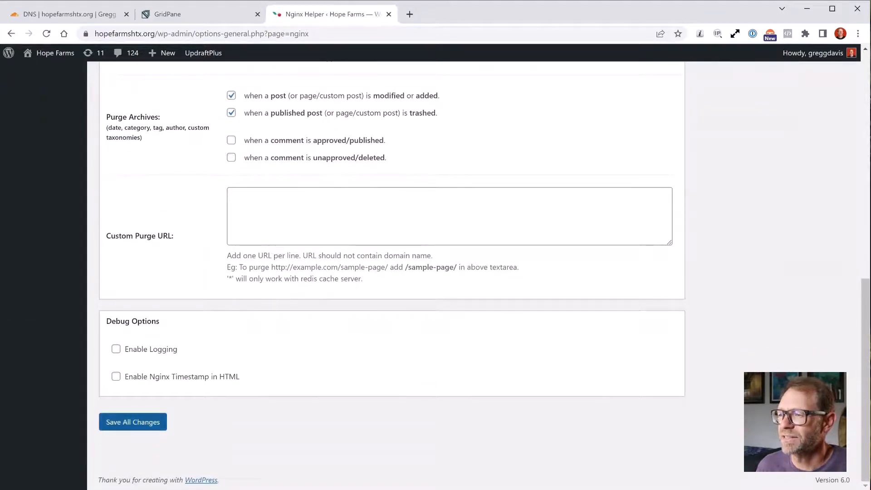
click(133, 422)
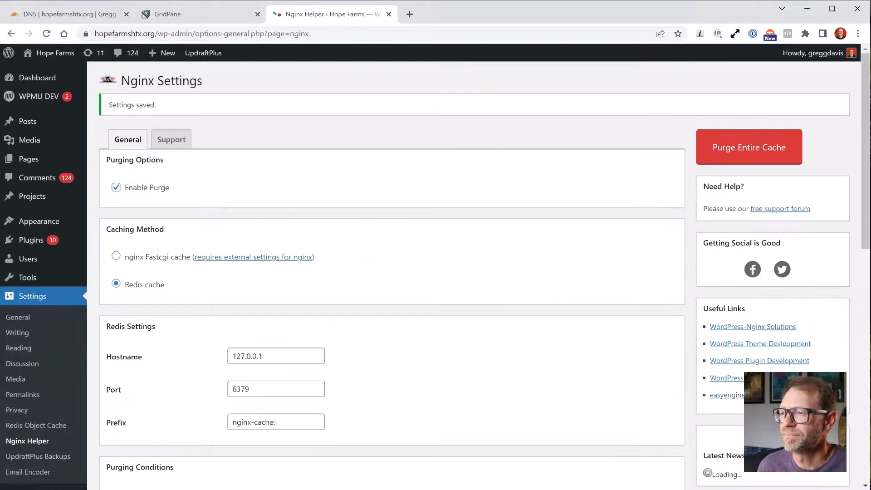
Open the Redis Object Cache settings and save them with the tool options left unchecked
click(36, 425)
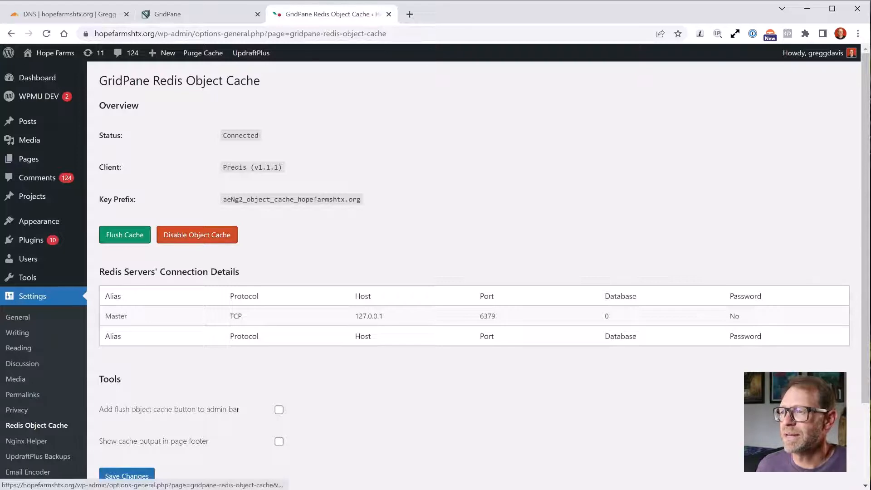
scroll(474, 272, down, 2)
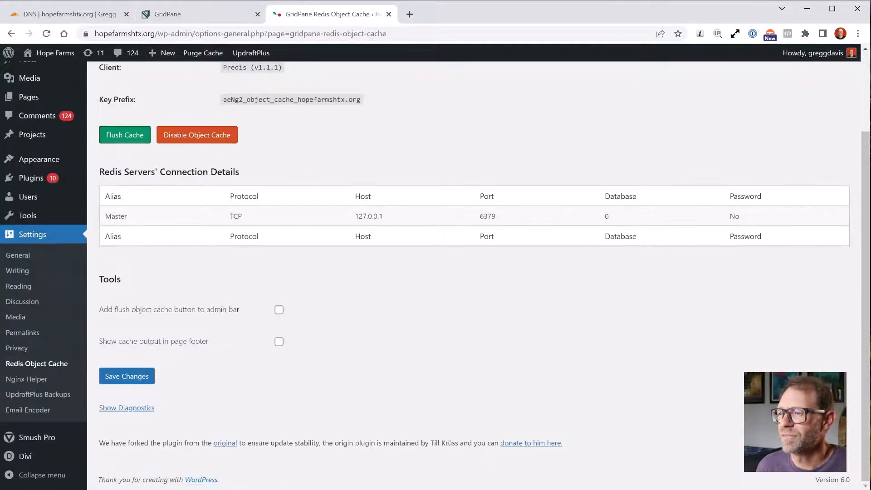
click(127, 376)
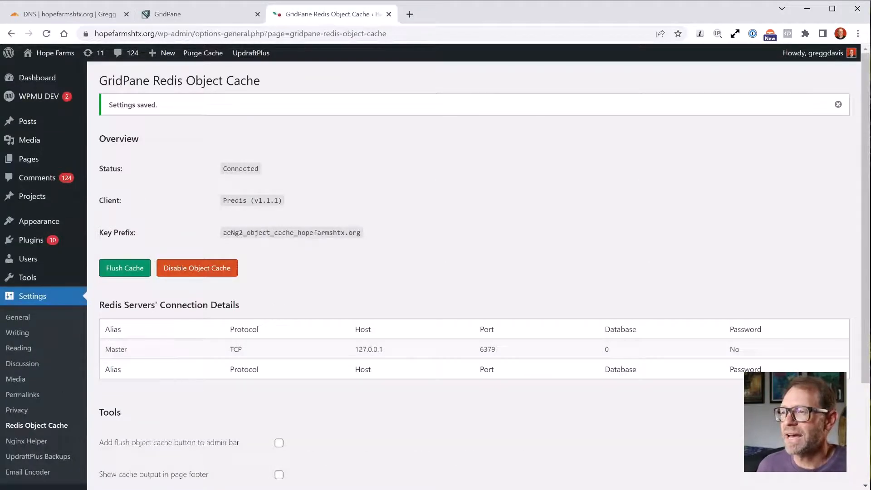
Find the Mission page in the site's page list and open it in the Divi front-end builder
mouse_move(28, 159)
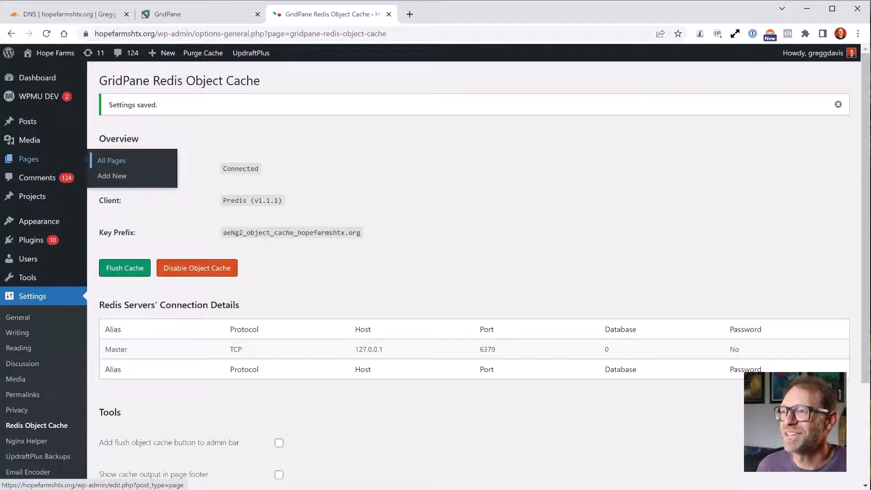
click(111, 160)
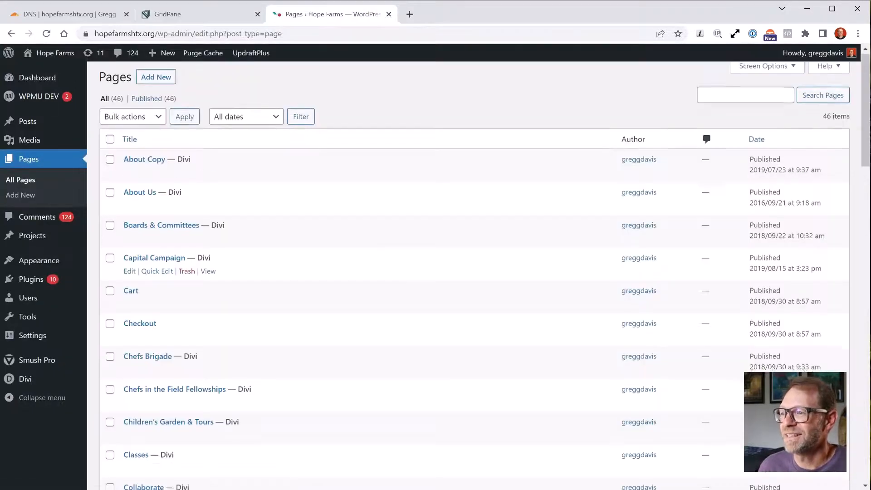
scroll(454, 272, down, 15)
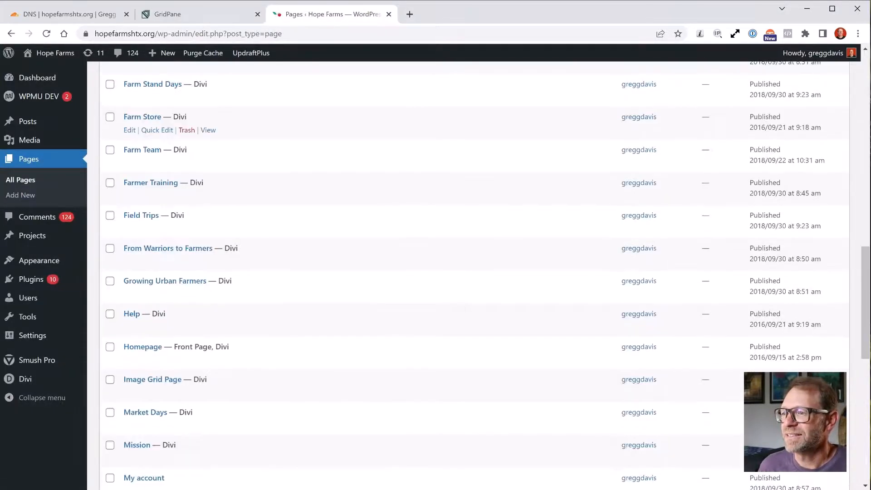
scroll(453, 273, down, 5)
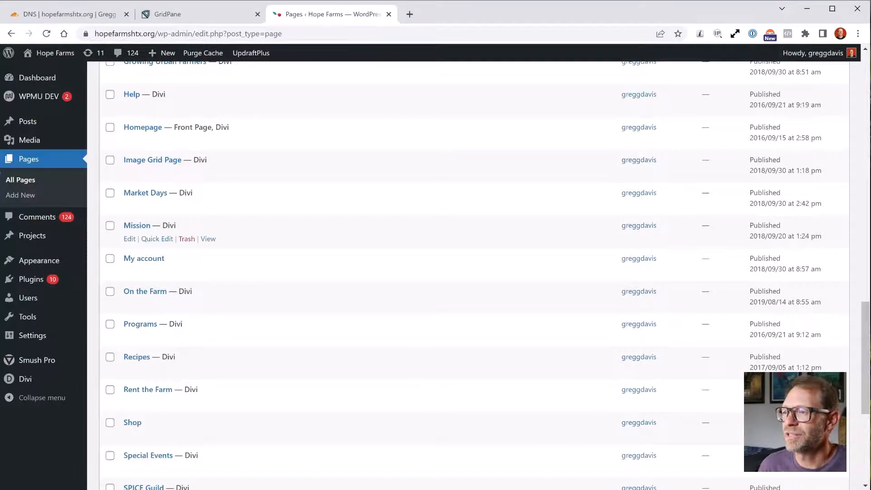
click(137, 226)
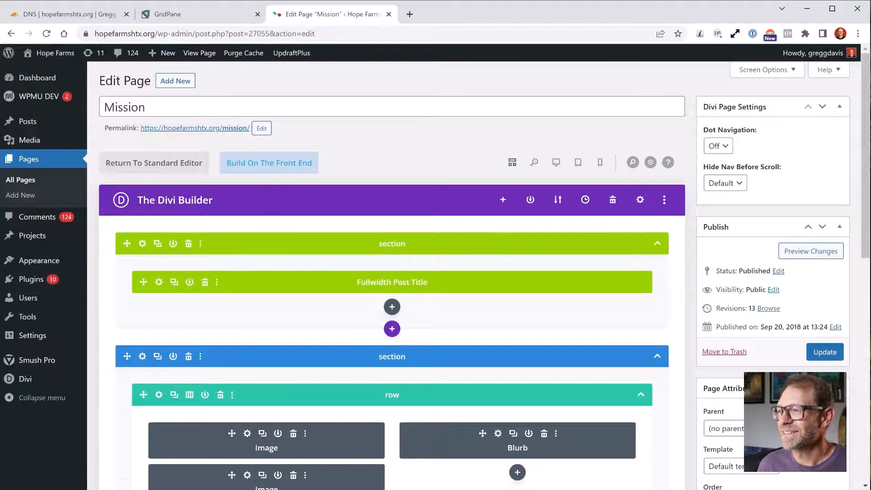
click(269, 163)
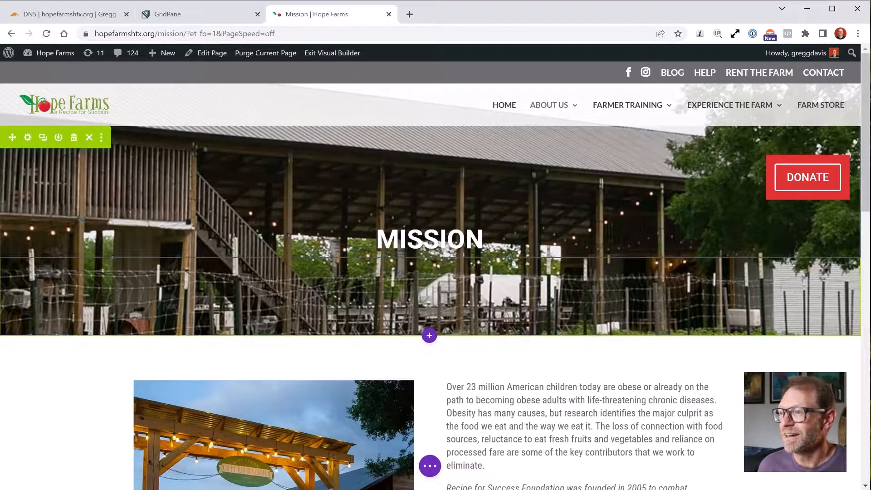
Look through the Mission page in the visual builder to check that its images and text load properly
scroll(432, 273, down, 6)
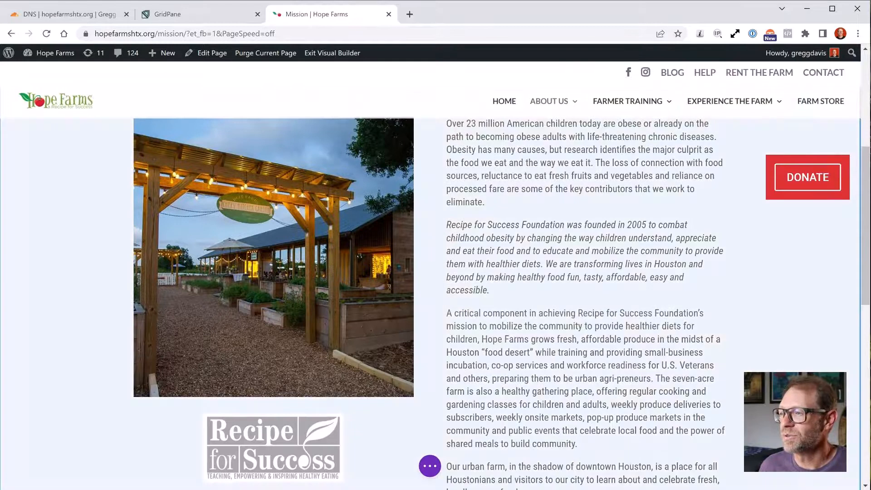
scroll(431, 273, up, 6)
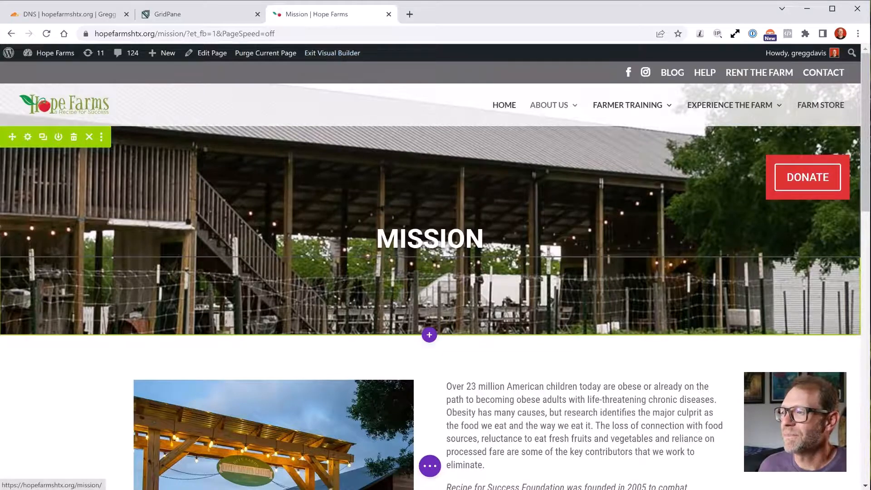
scroll(431, 273, down, 4)
scroll(431, 272, up, 4)
scroll(431, 272, down, 12)
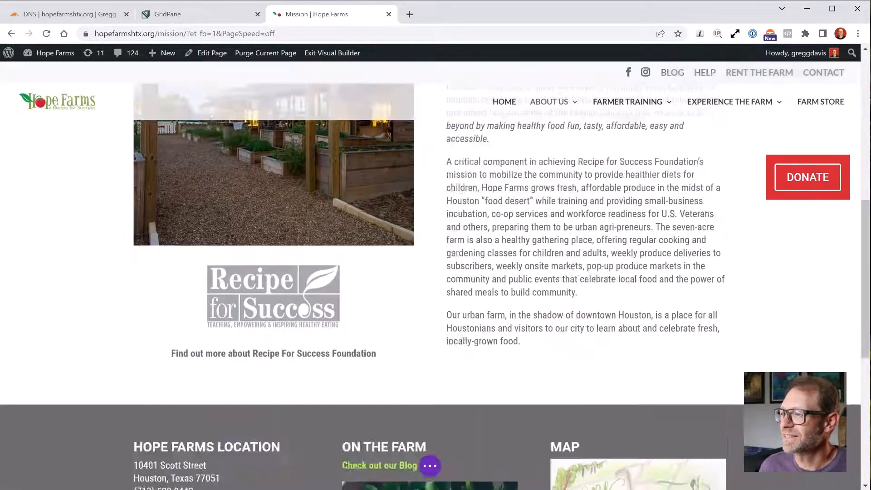
scroll(431, 272, up, 3)
scroll(431, 272, up, 7)
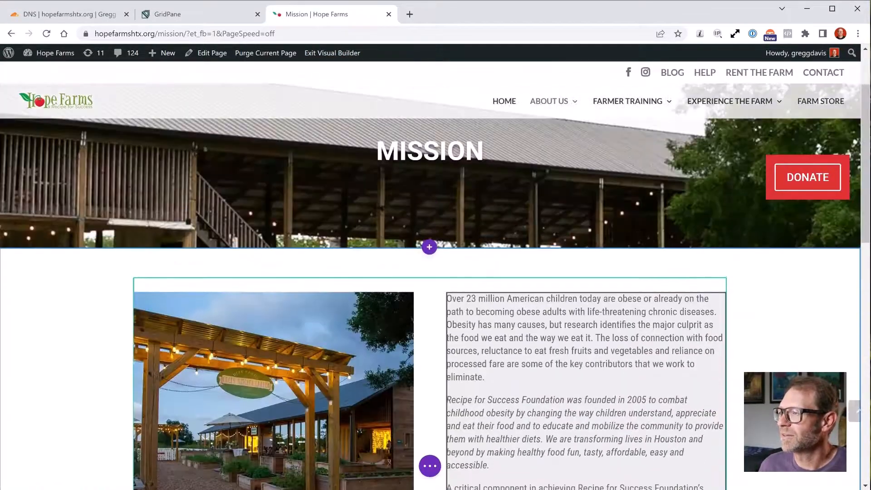
Inspect the mission text's blurb settings, close them without saving, and exit the visual builder discarding changes
click(560, 319)
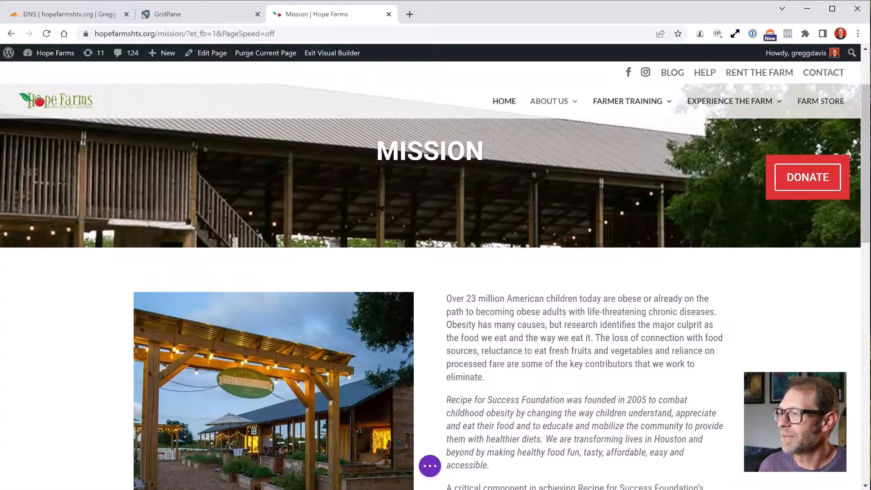
scroll(121, 272, down, 5)
scroll(121, 273, down, 9)
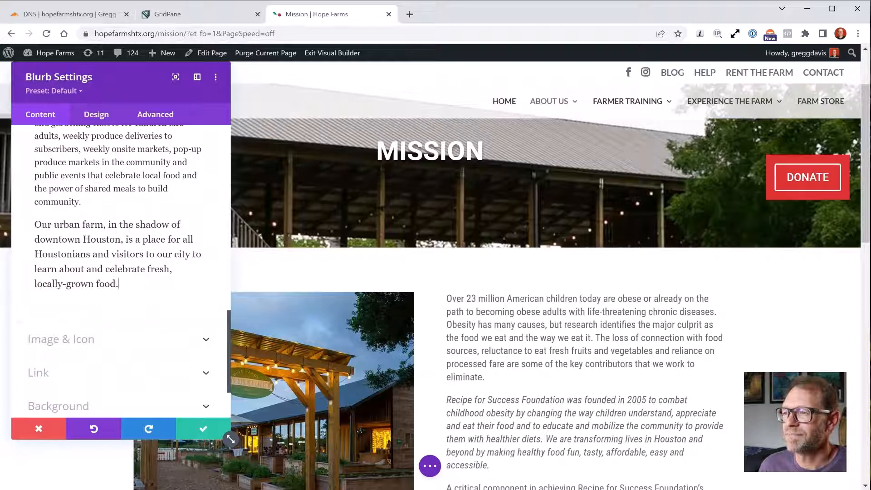
drag(119, 285, 64, 254)
click(67, 254)
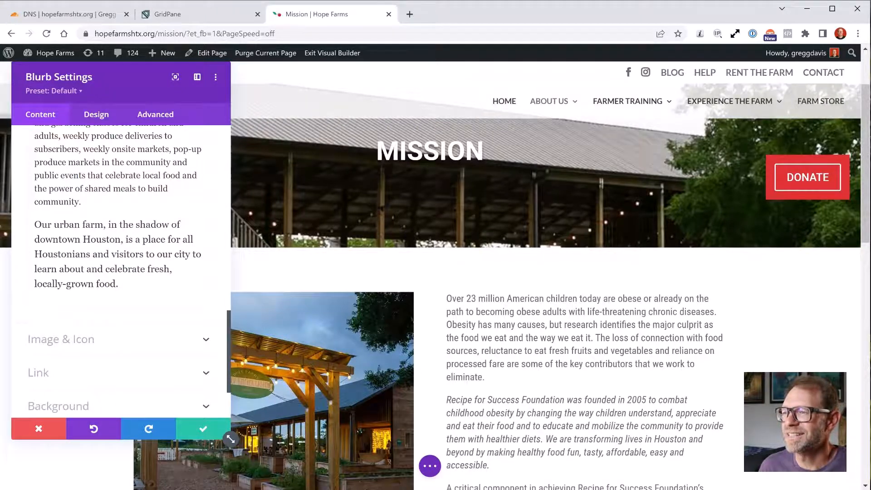
scroll(121, 273, up, 4)
click(39, 429)
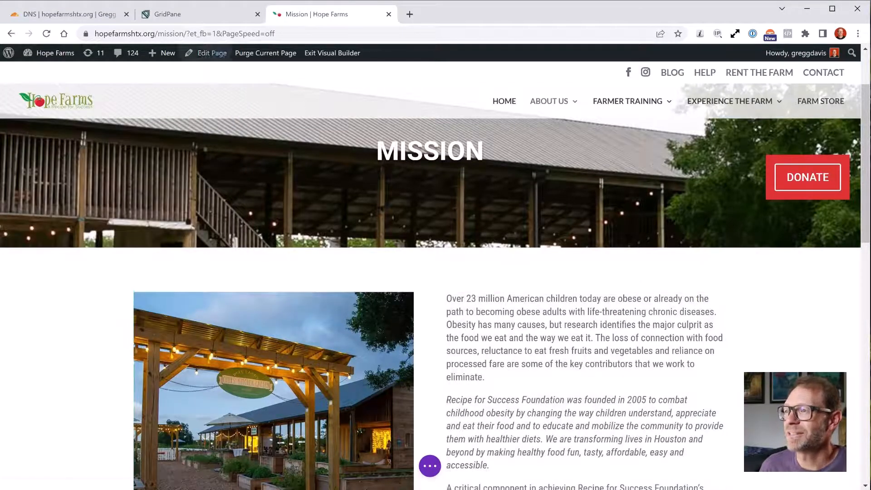
click(333, 53)
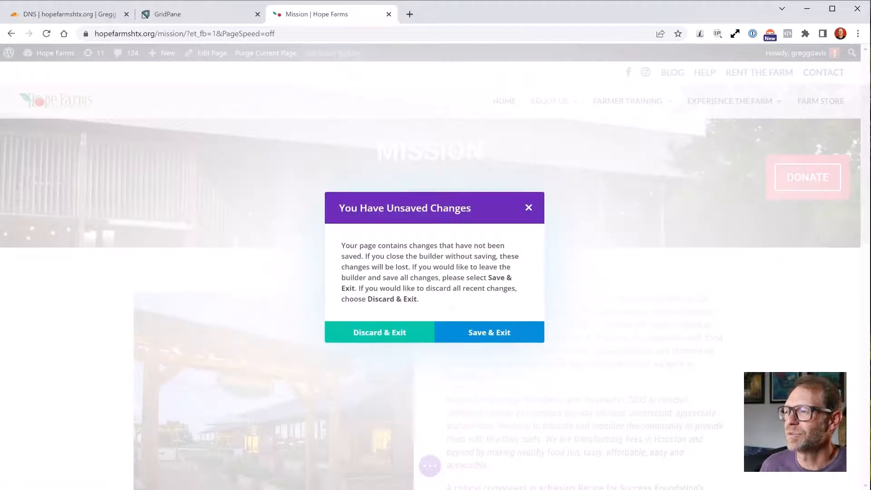
click(380, 332)
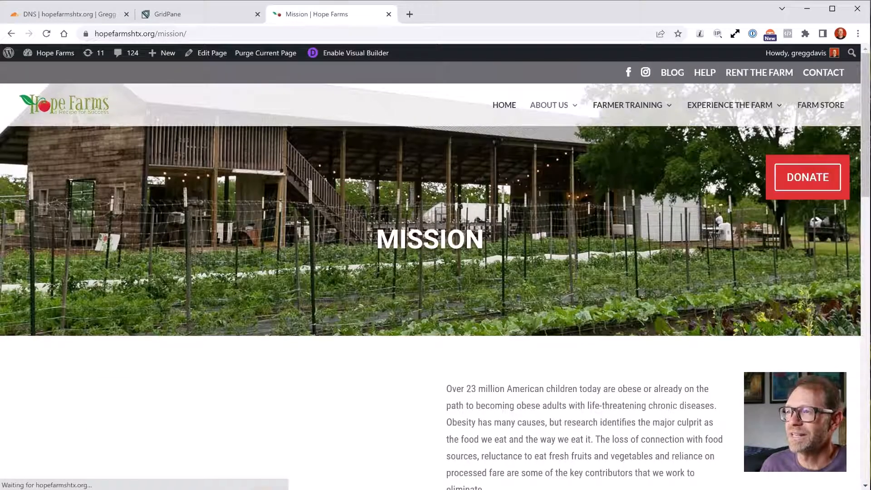
Switch to GridPane and turn on automated local backups in the hopefarmshtx.org site configuration
mouse_move(50, 53)
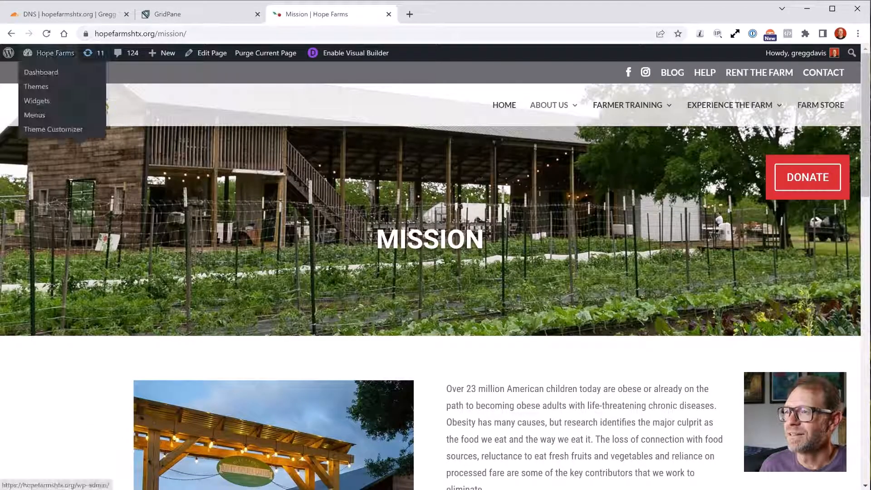
click(181, 14)
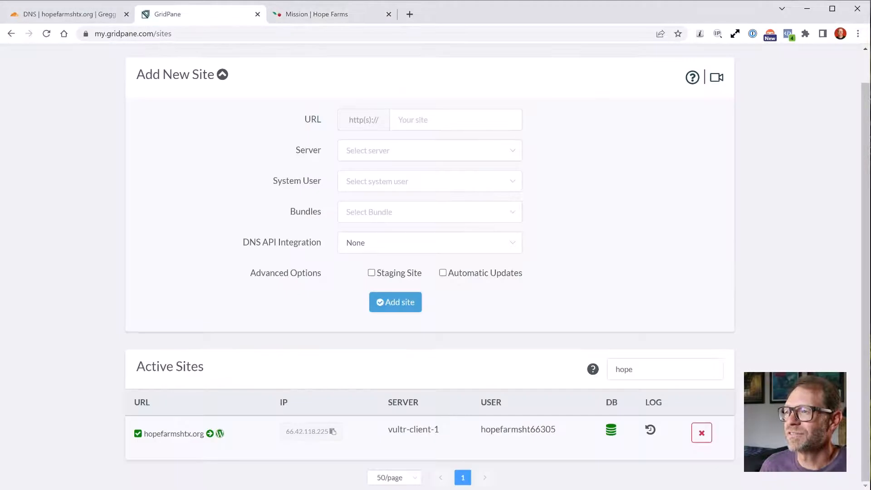
scroll(436, 268, up, 1)
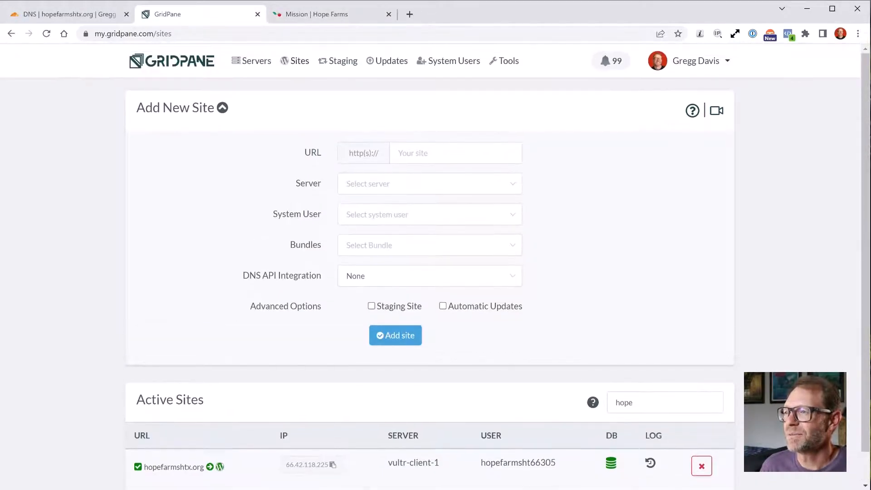
click(174, 467)
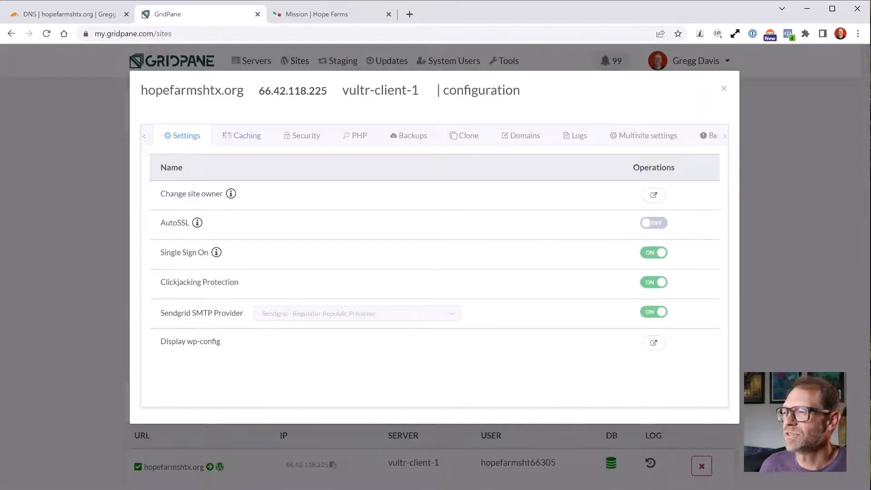
click(409, 135)
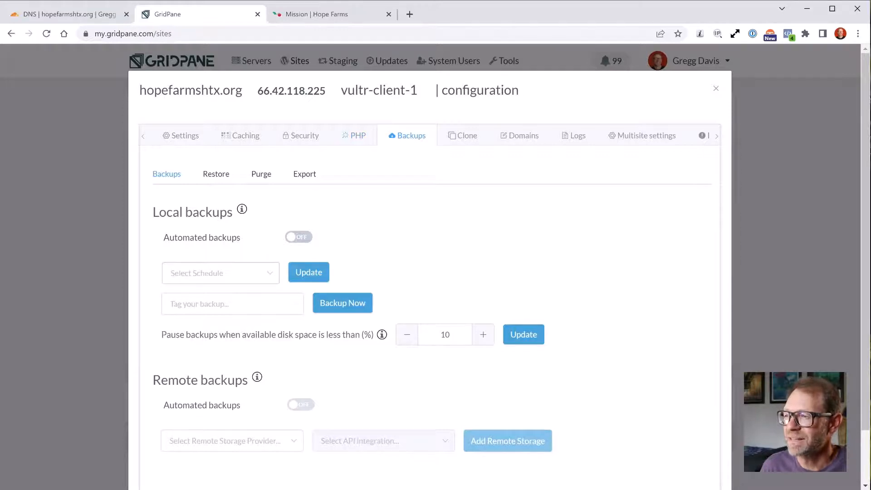
click(299, 237)
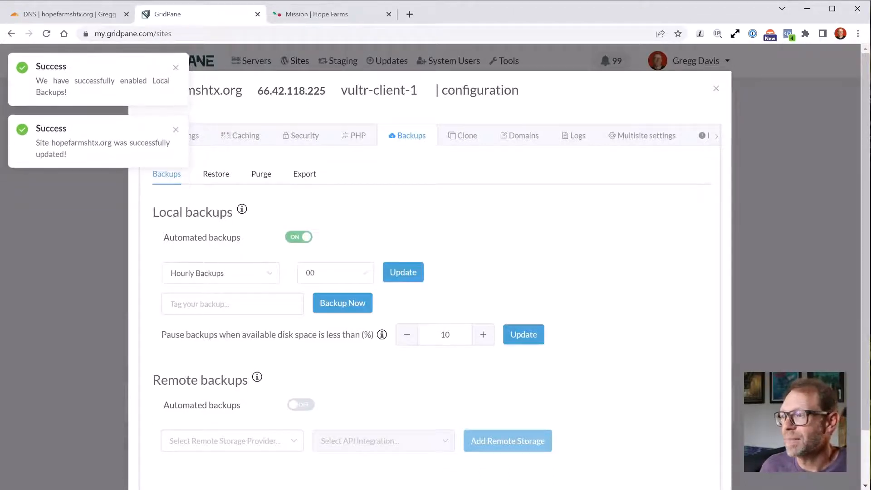
Set the hourly local backups to run at minute 05 and update the schedule
click(336, 273)
scroll(331, 318, down, 2)
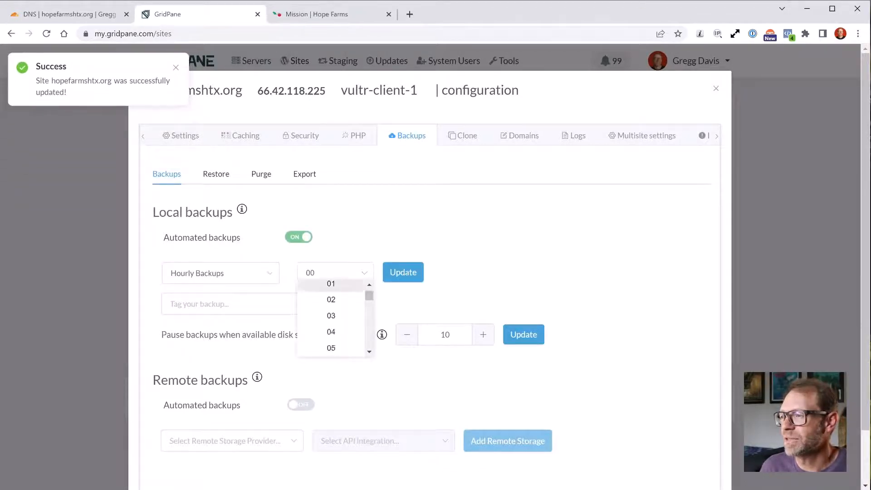
click(331, 325)
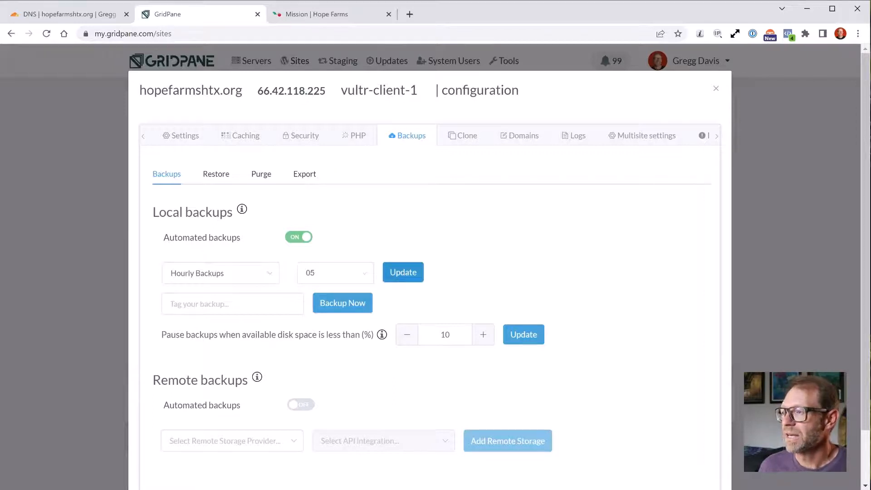
click(403, 273)
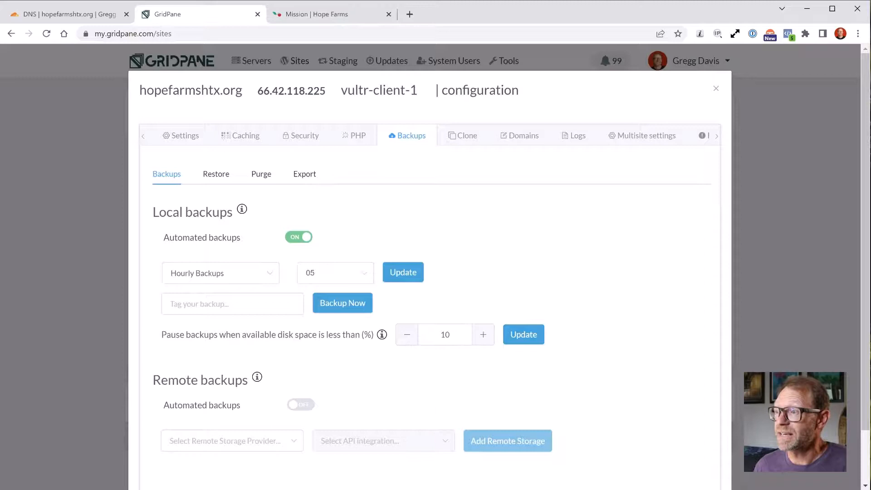
Add Dropbox as the site's remote backup storage using the preselected API integration
scroll(436, 272, down, 1)
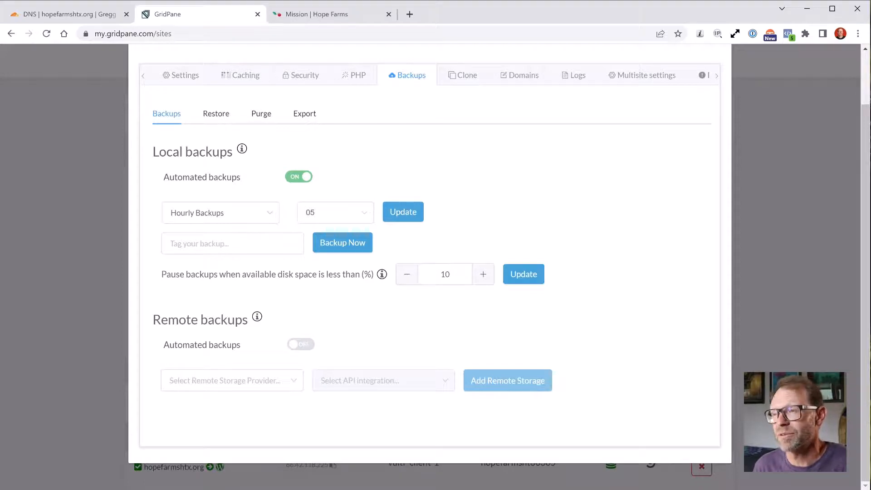
click(232, 381)
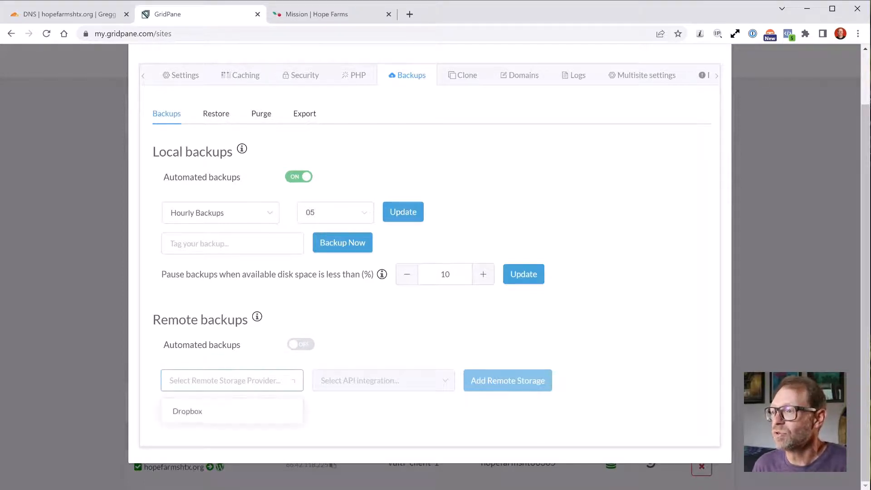
click(187, 411)
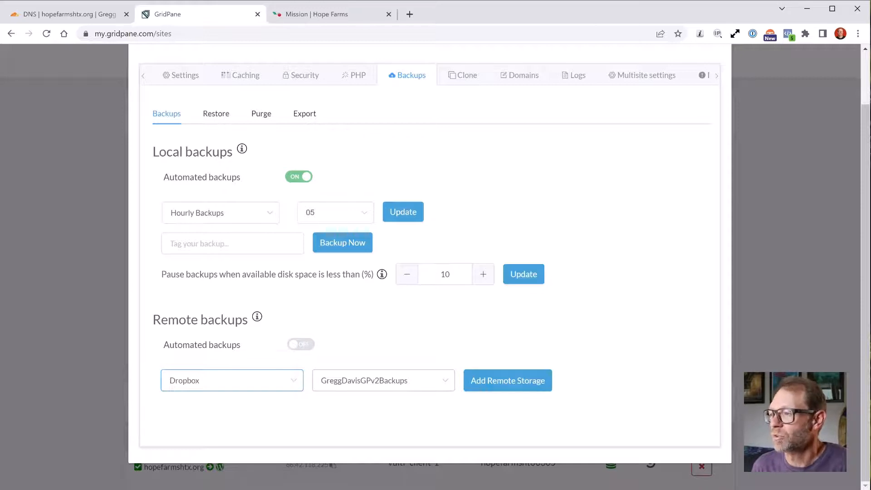
click(508, 381)
Set the Dropbox remote backup schedule to Daily Backups at 03:00
scroll(431, 272, down, 2)
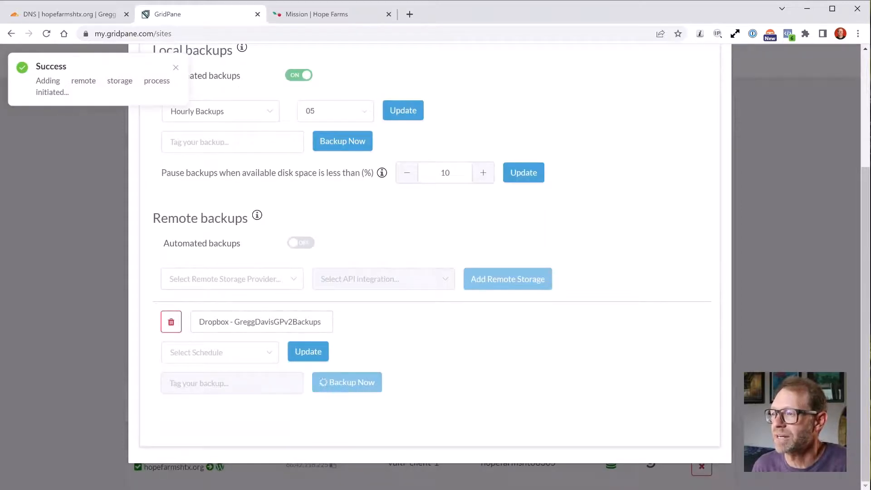
click(220, 352)
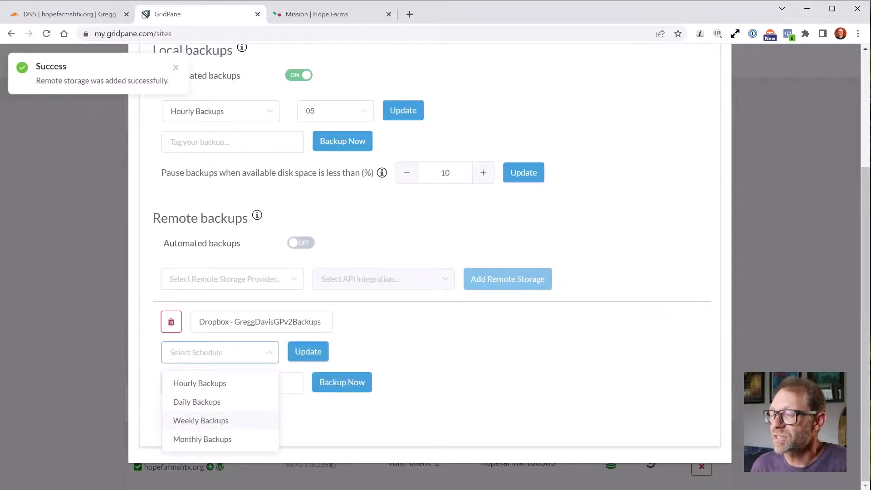
click(201, 420)
click(214, 353)
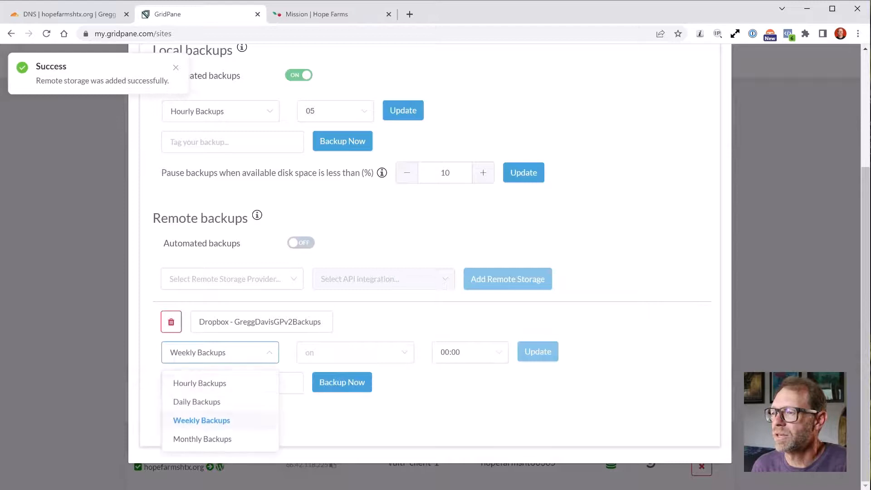
click(195, 401)
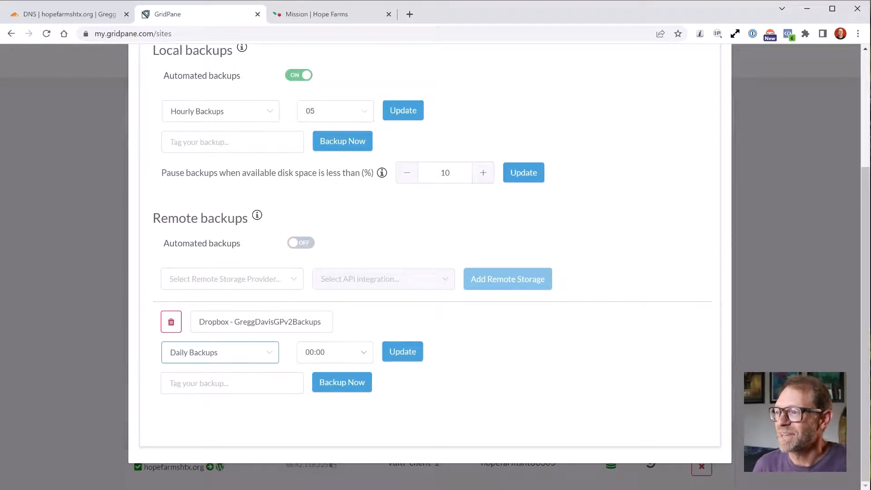
click(336, 353)
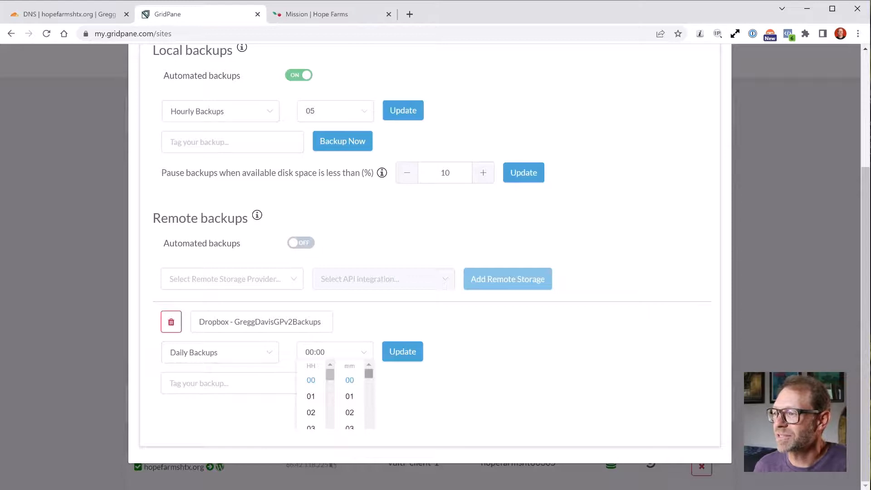
drag(369, 374, 330, 379)
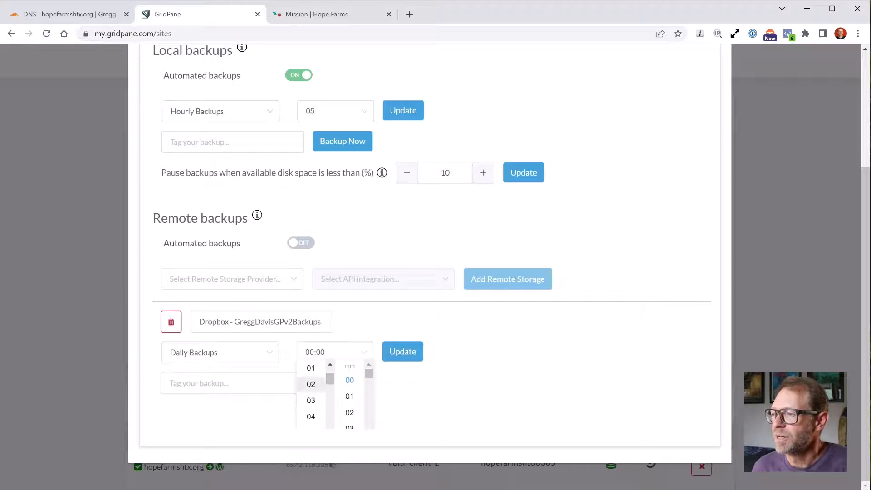
click(311, 401)
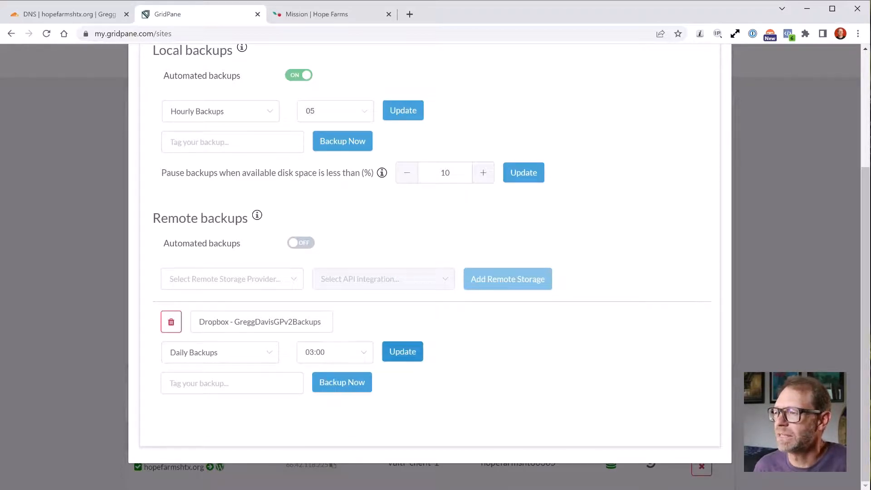
Enter hopefarmshtx as the Dropbox backup tag and update the remote backup schedule
click(245, 384)
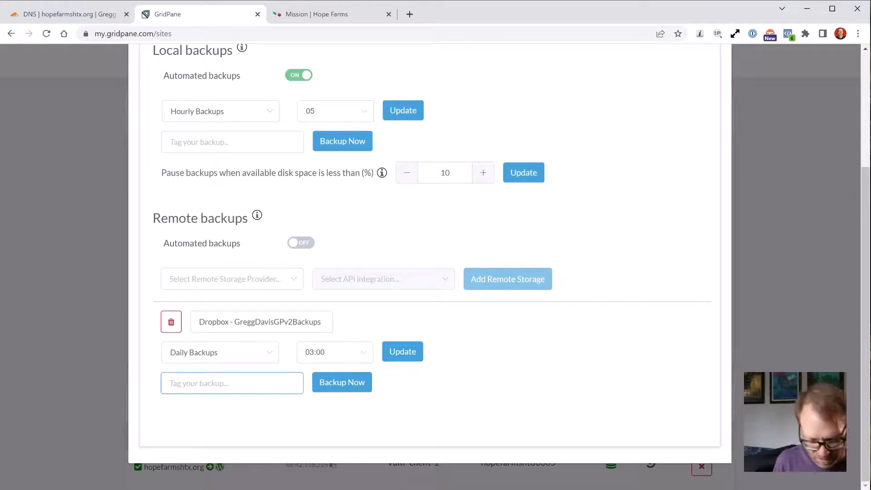
text(hopefarms)
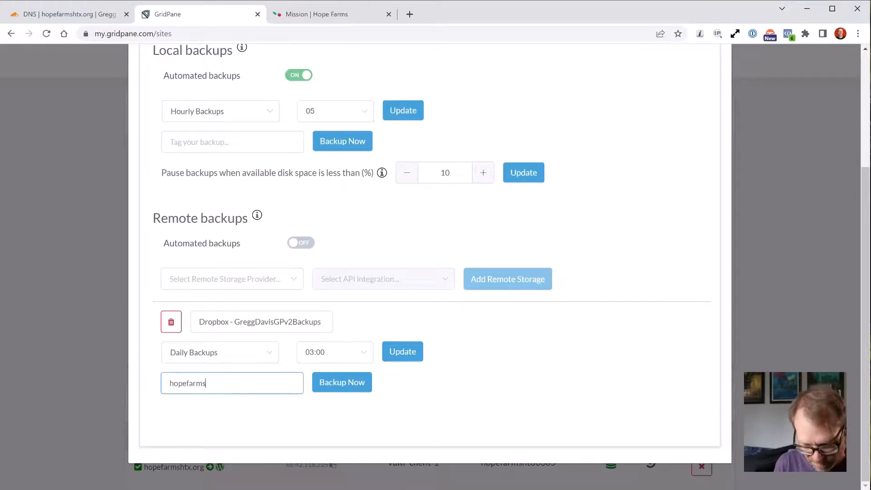
text(htx)
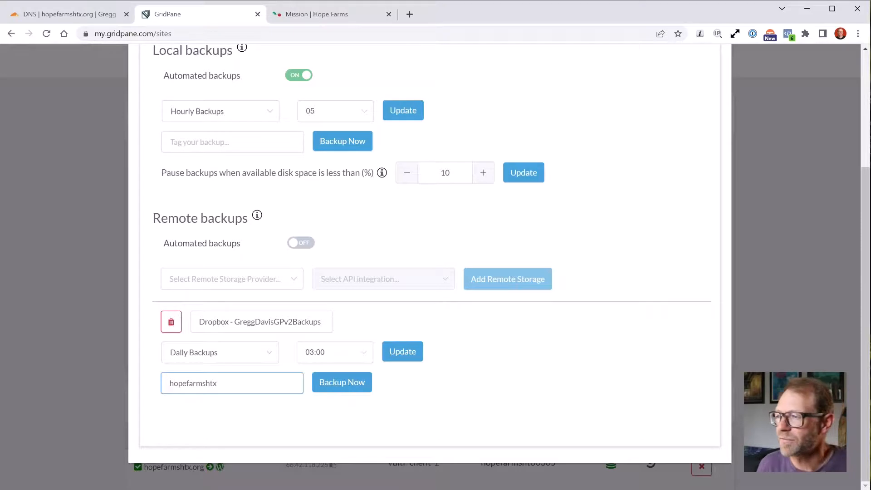
click(402, 351)
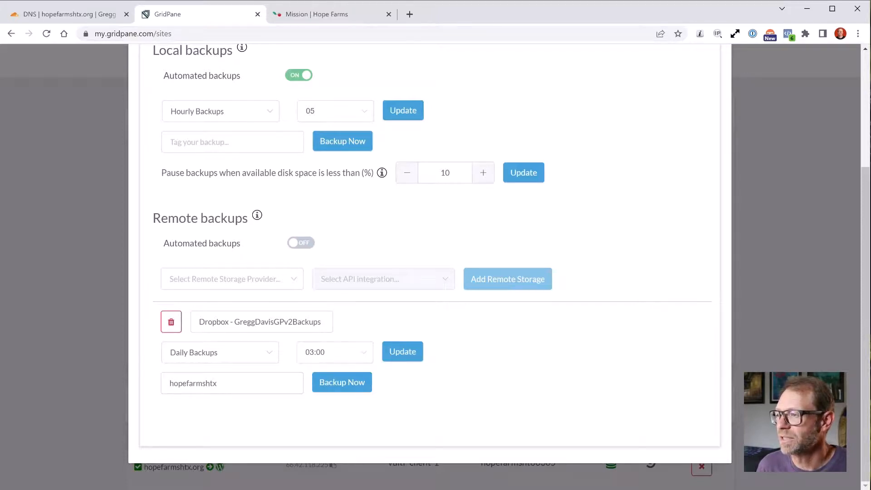
scroll(429, 268, up, 2)
scroll(429, 268, up, 1)
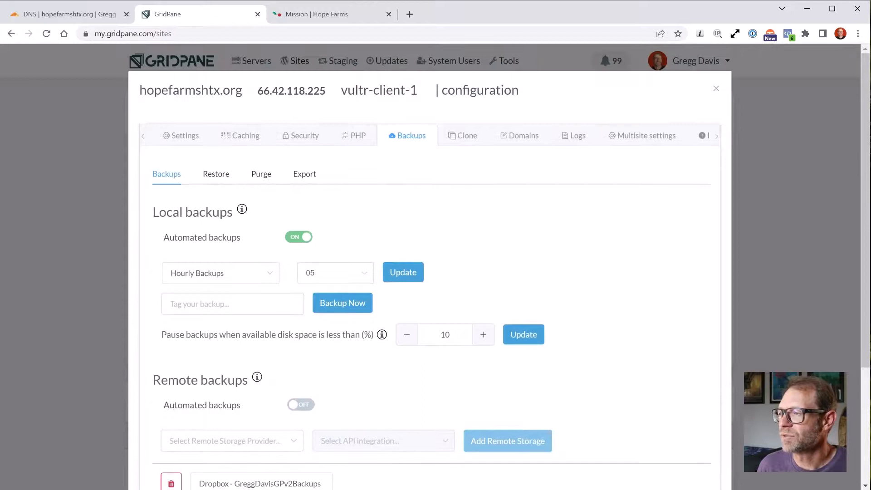